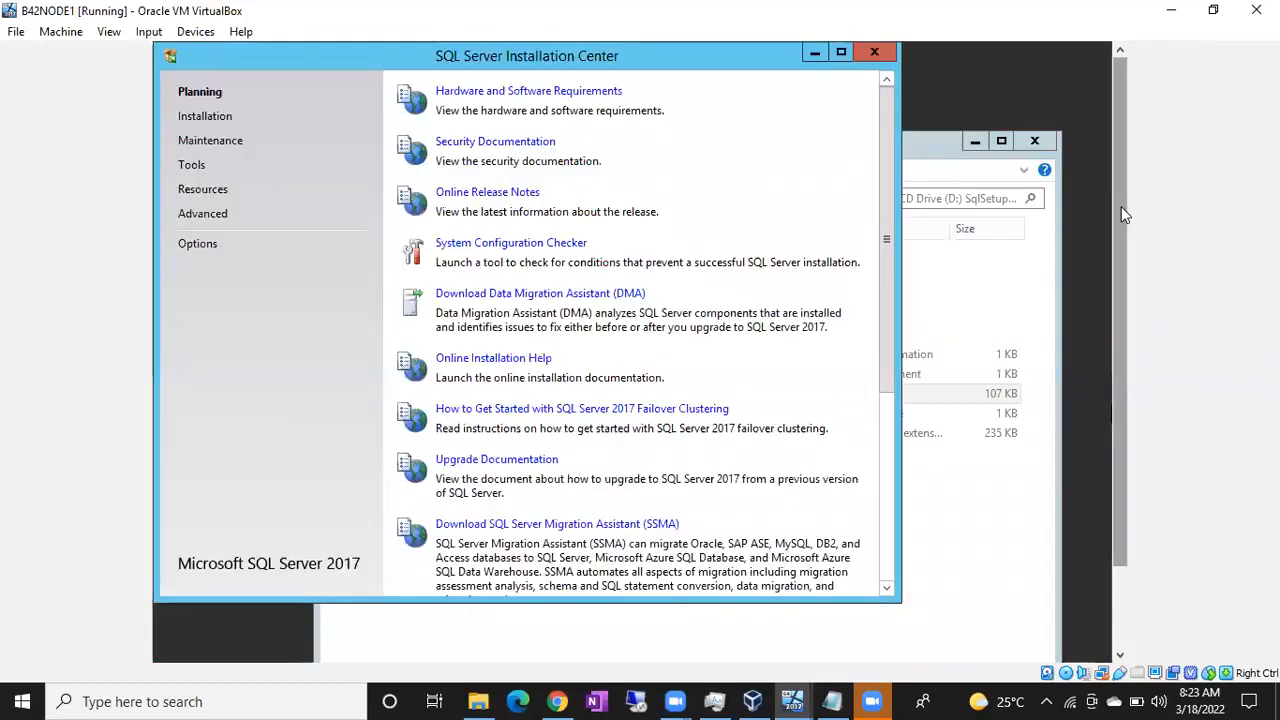
# Step: Start a new SQL Server stand-alone installation and proceed past Microsoft Update and Product Updates without enabling update checks
pyautogui.click(203, 117)
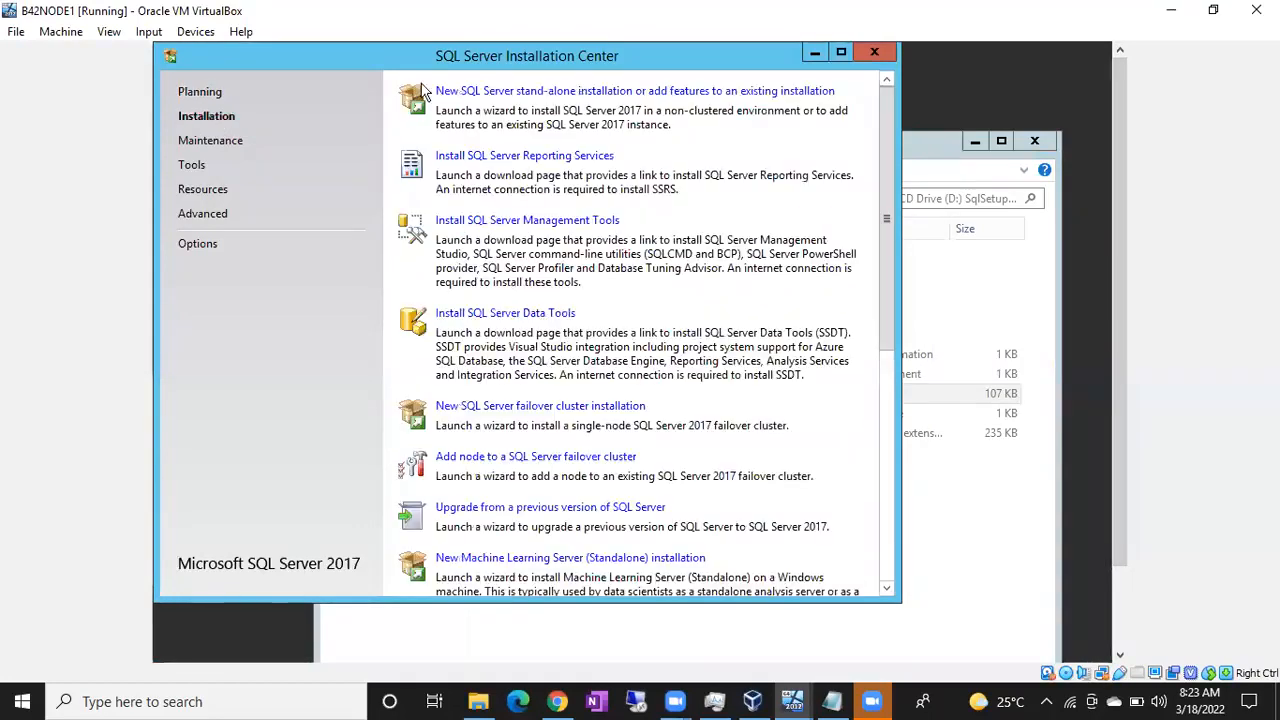
pyautogui.click(510, 91)
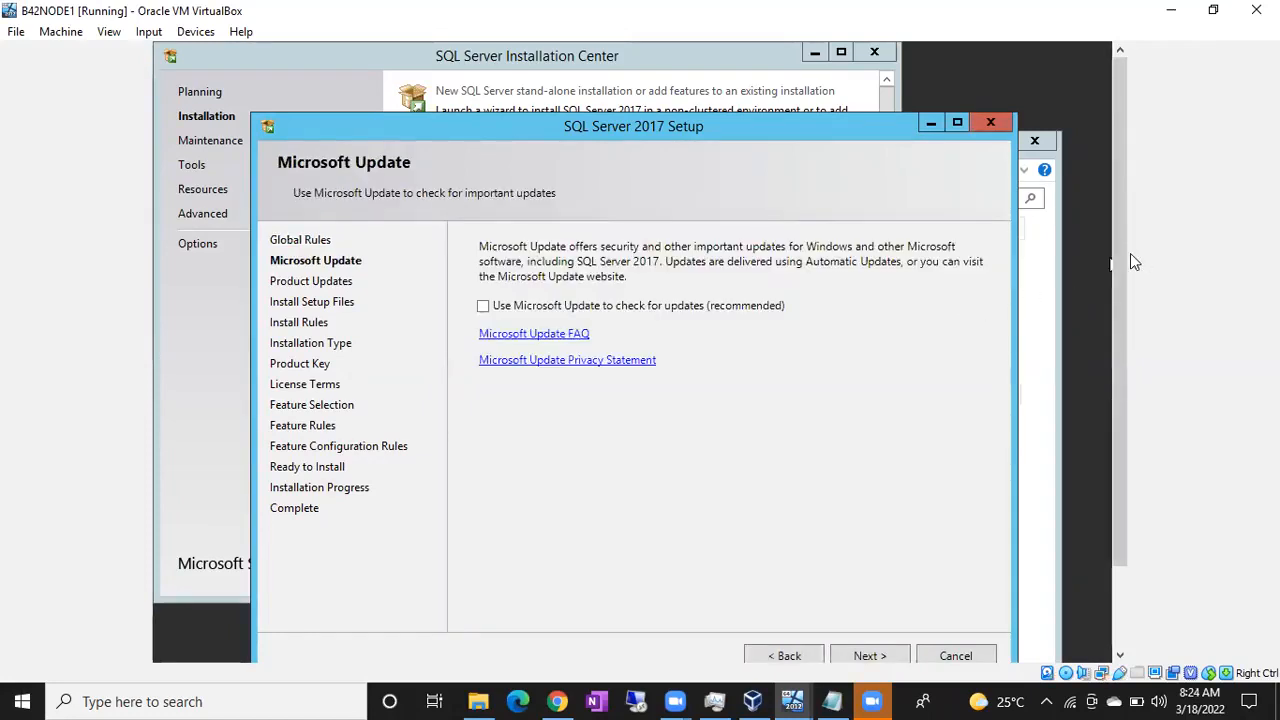
pyautogui.moveTo(1115, 254); pyautogui.dragTo(1118, 380)
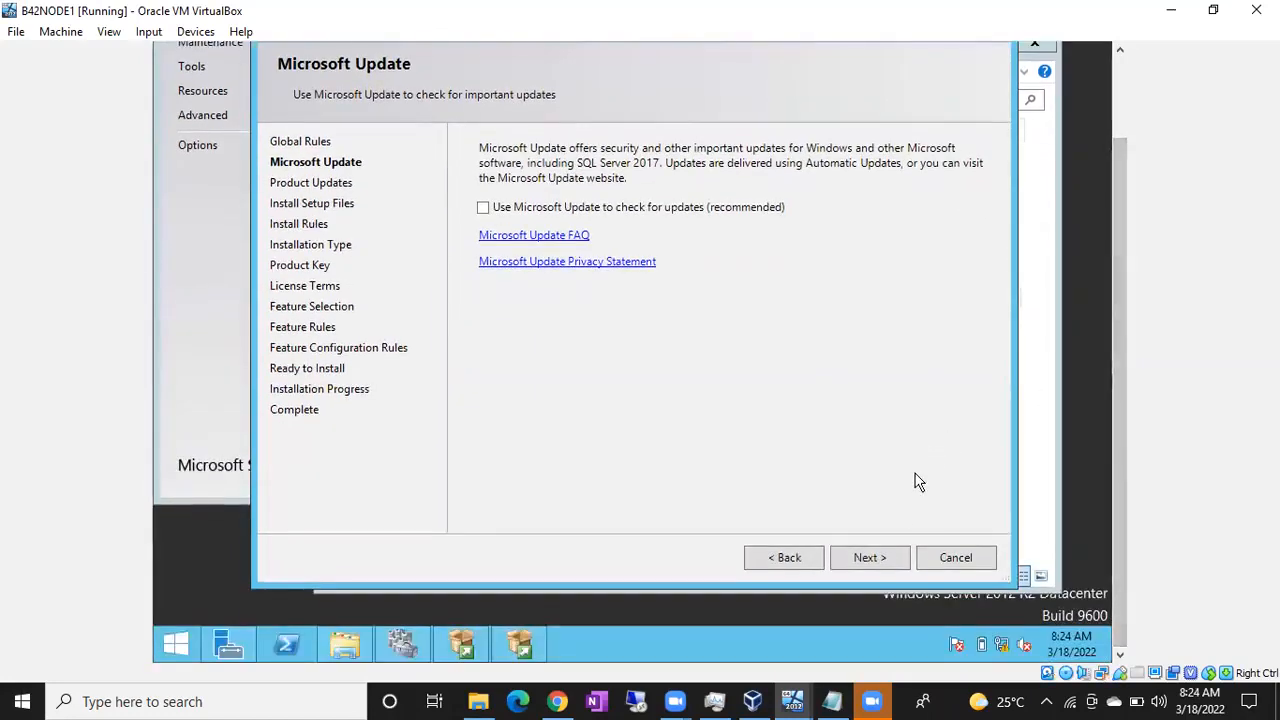
pyautogui.click(870, 558)
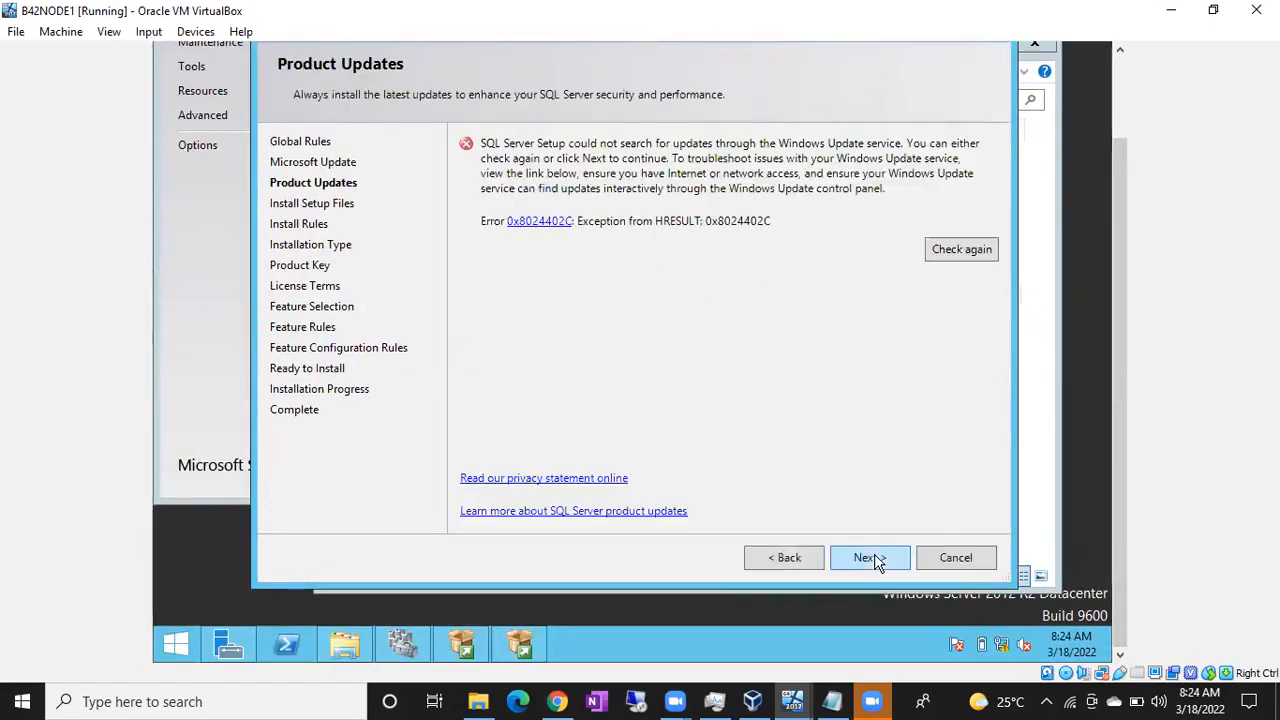
pyautogui.click(870, 558)
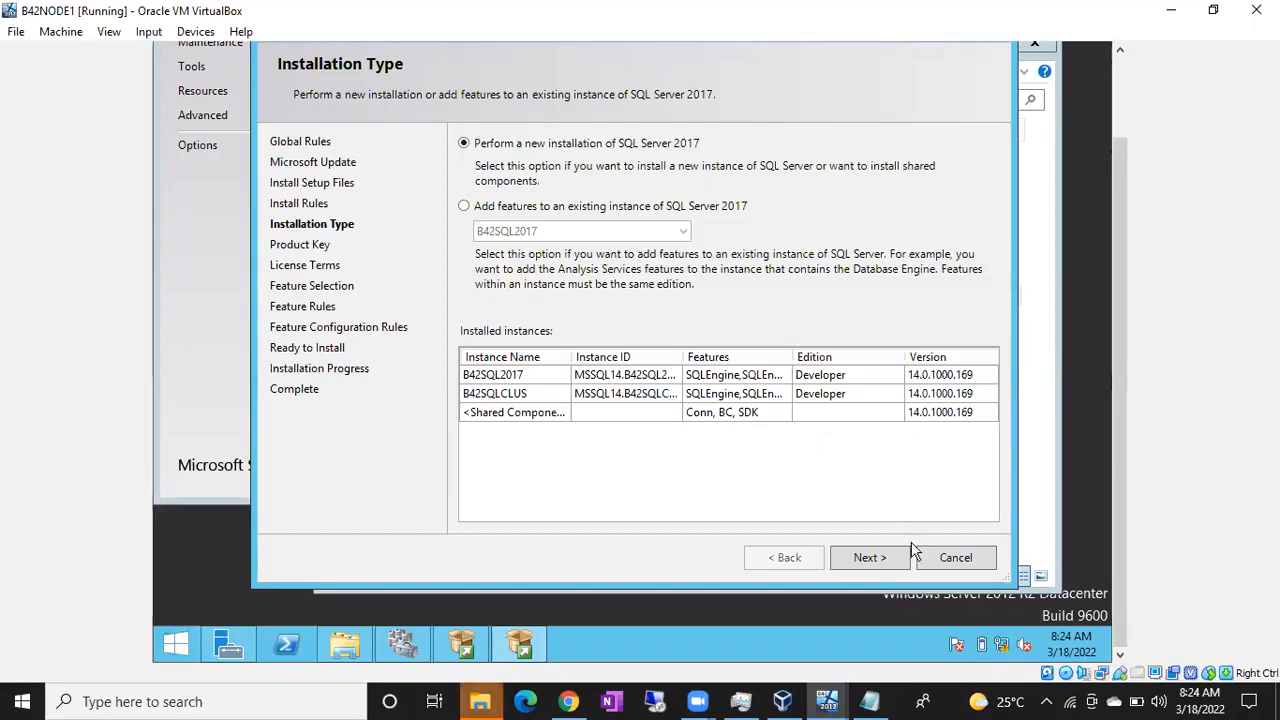
# Step: Proceed with a new installation of SQL Server 2017 using the free Developer edition, and accept the license terms
pyautogui.click(868, 558)
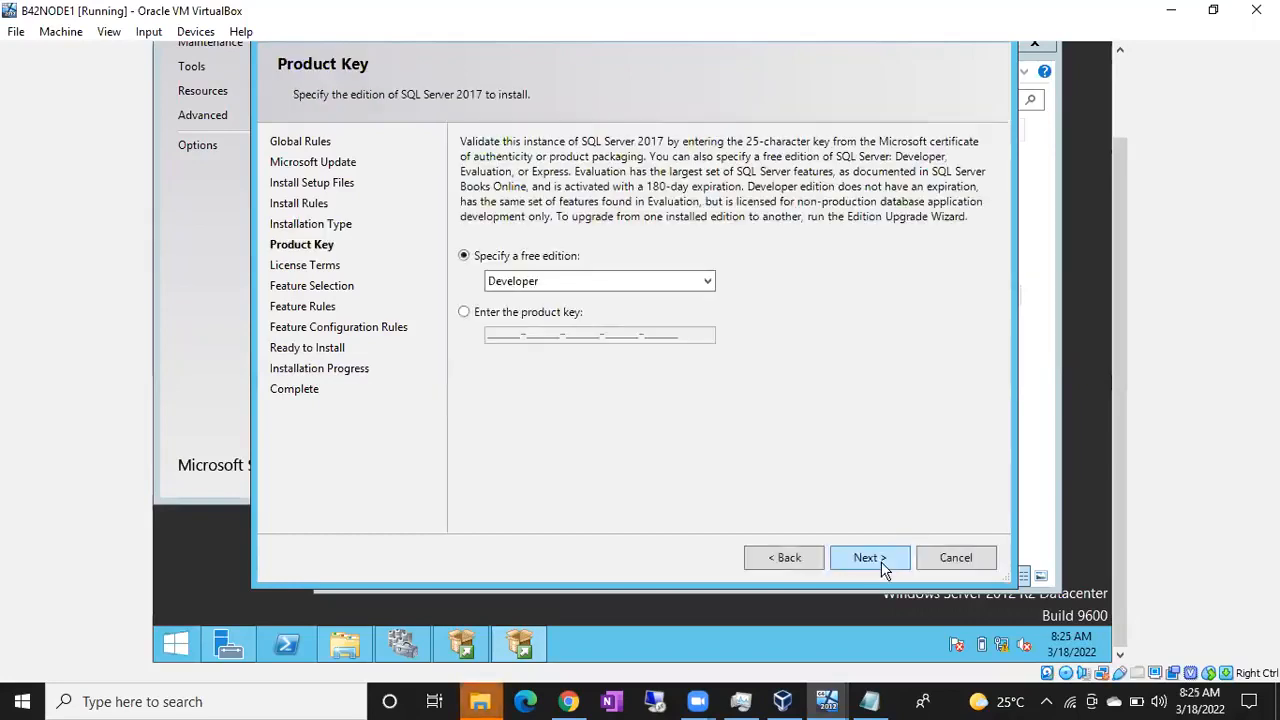
pyautogui.click(868, 558)
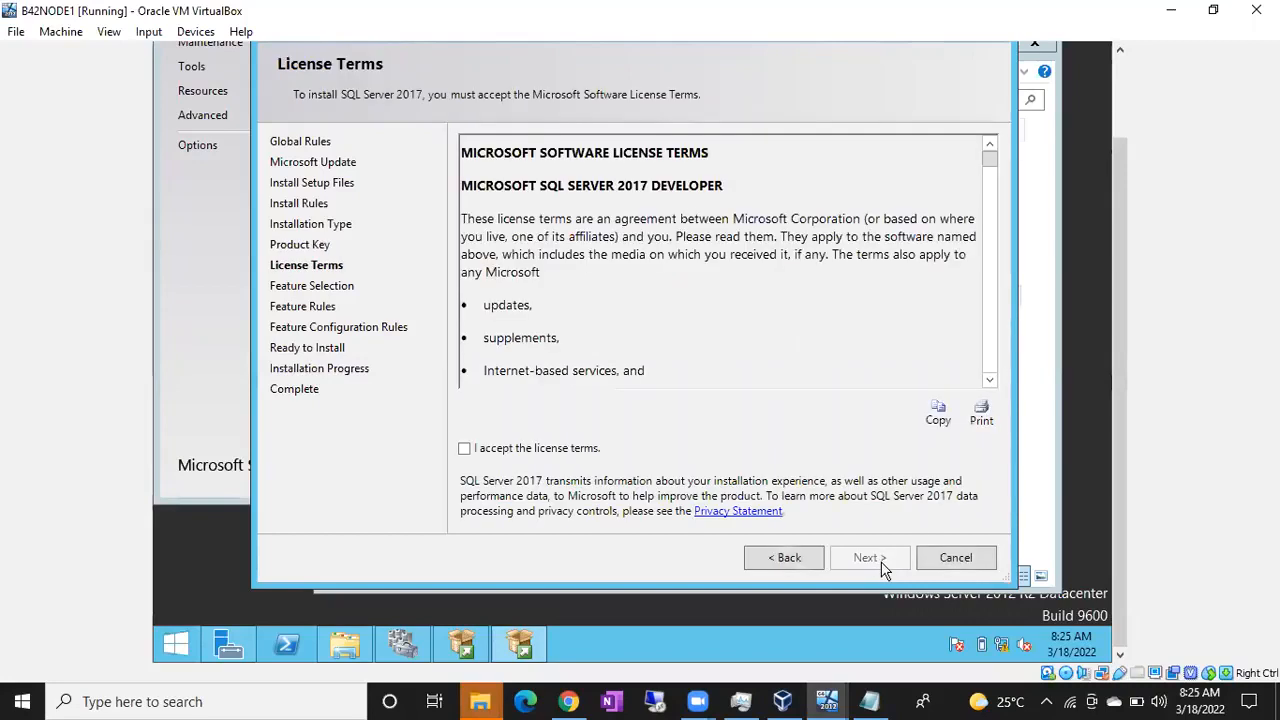
pyautogui.click(562, 454)
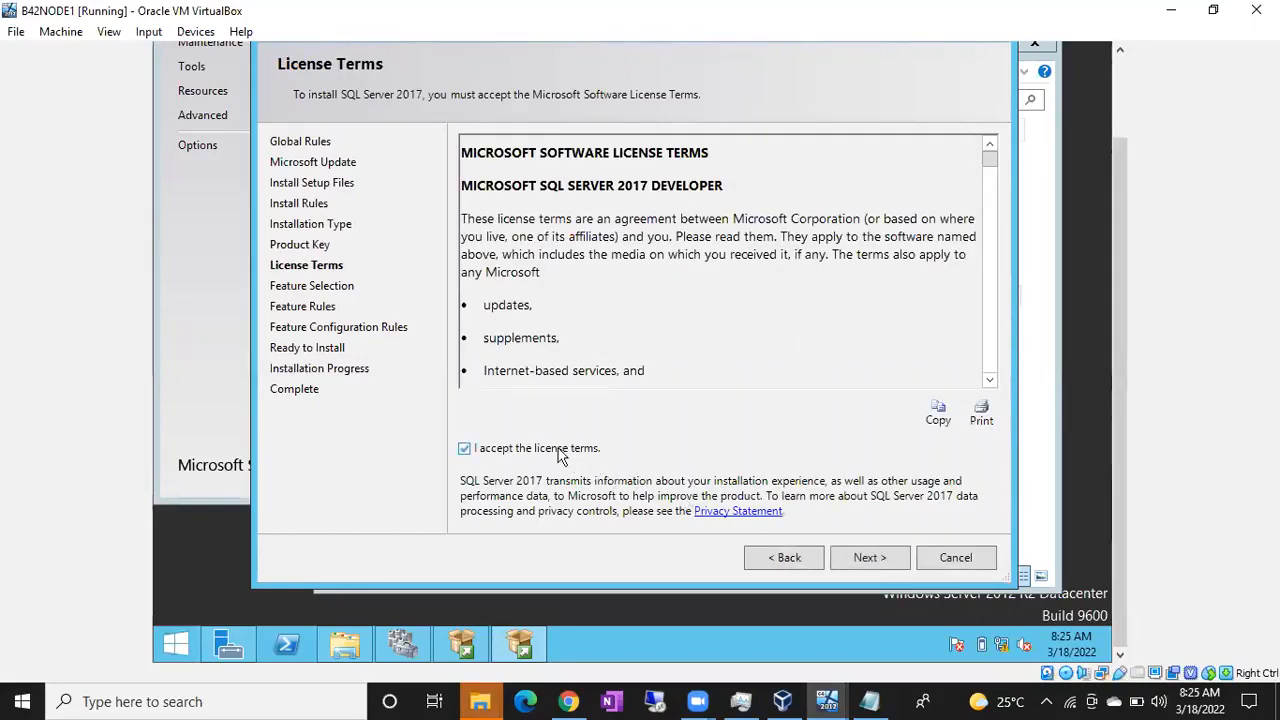
pyautogui.click(864, 563)
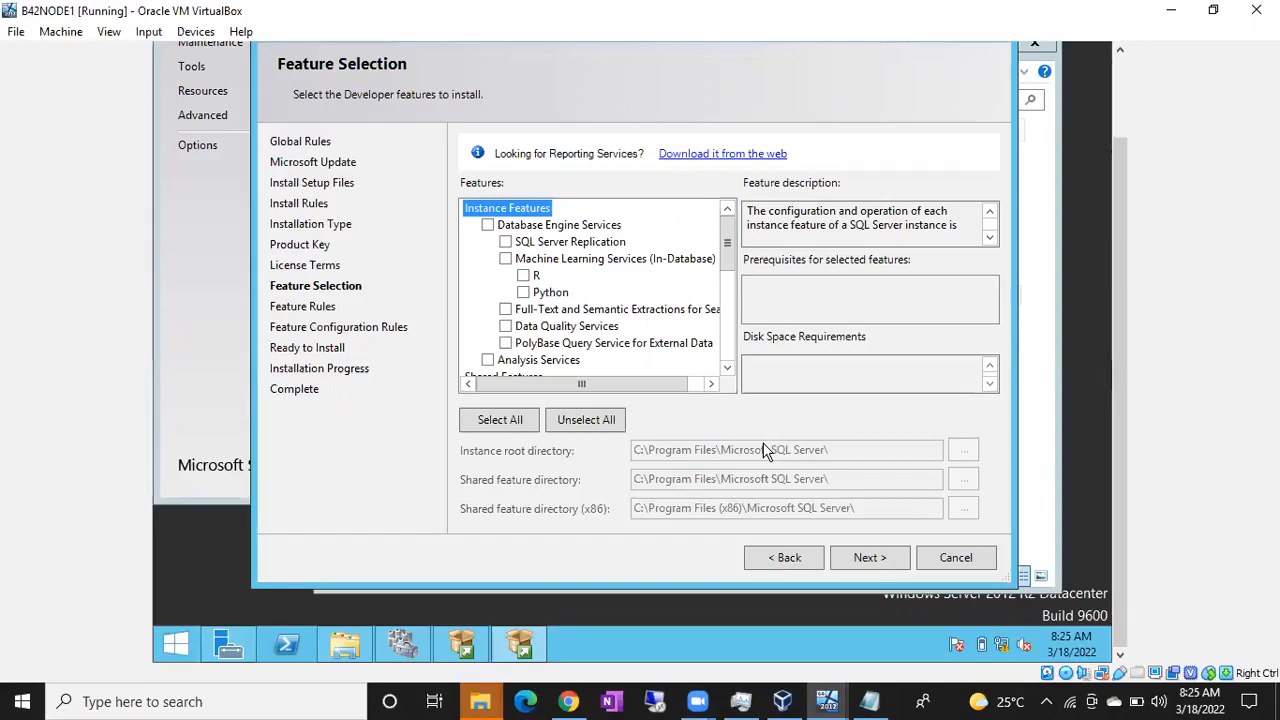
# Step: Select Database Engine Services, SQL Server Replication and Full-Text and Semantic Extractions for Search as the features to install, and continue
pyautogui.click(488, 225)
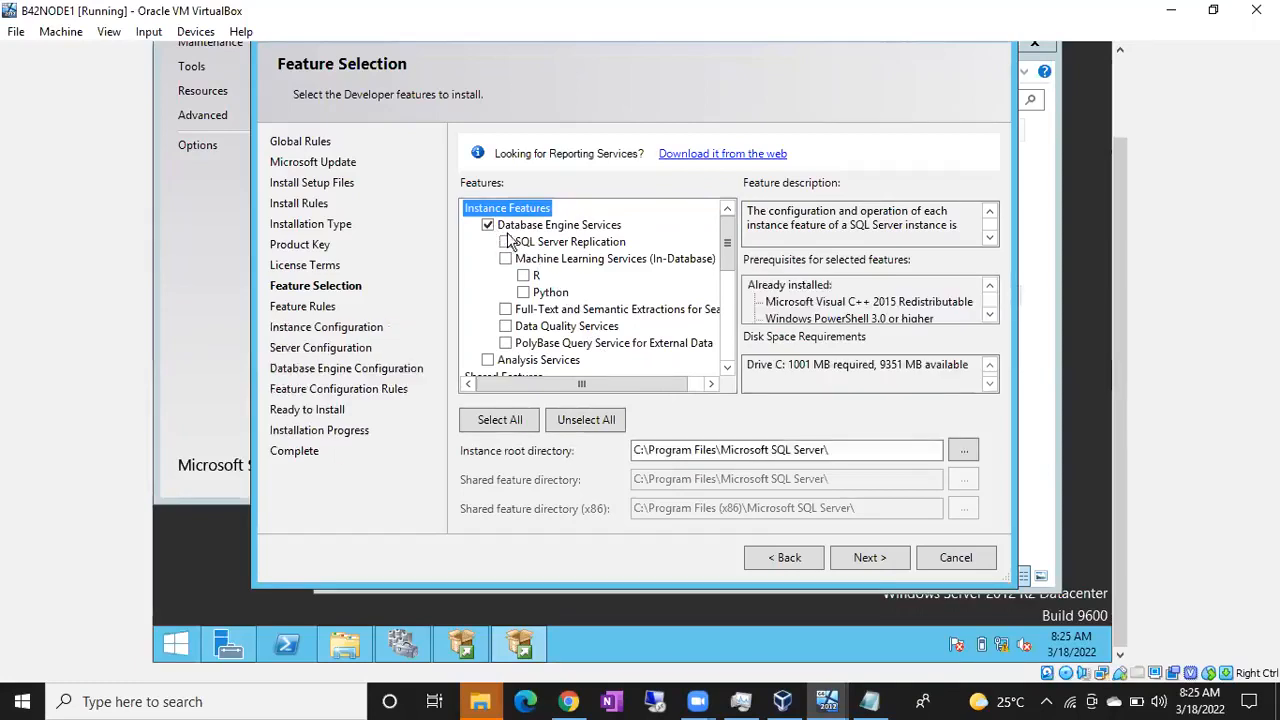
pyautogui.click(517, 245)
pyautogui.click(506, 243)
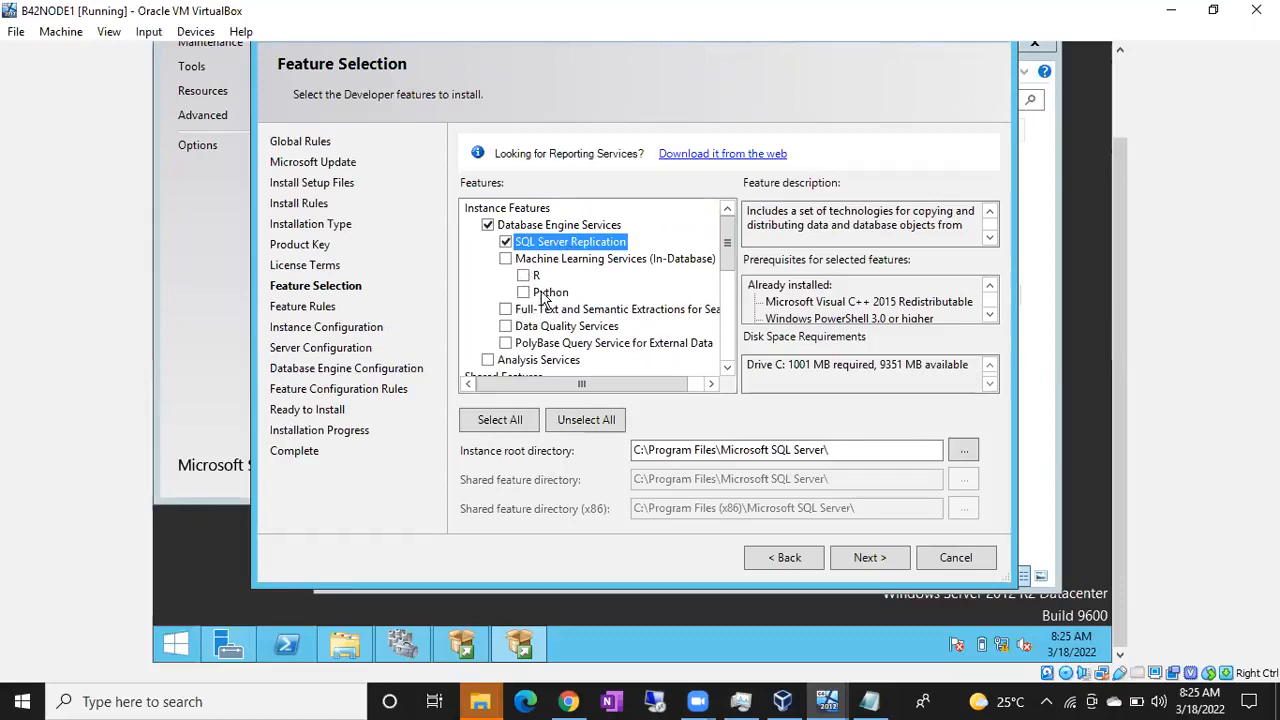
pyautogui.click(666, 77)
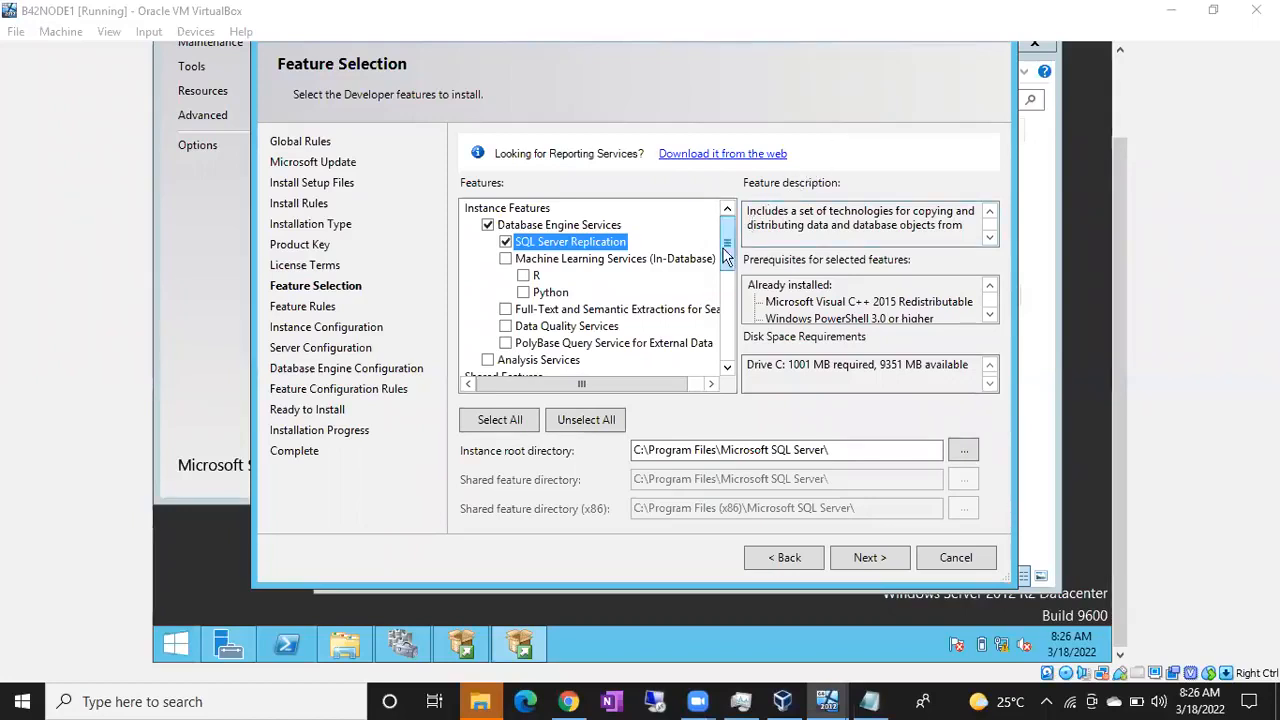
pyautogui.click(506, 310)
pyautogui.moveTo(735, 262)
pyautogui.mouseDown()
pyautogui.moveTo(735, 355)
pyautogui.moveTo(735, 260)
pyautogui.mouseUp()
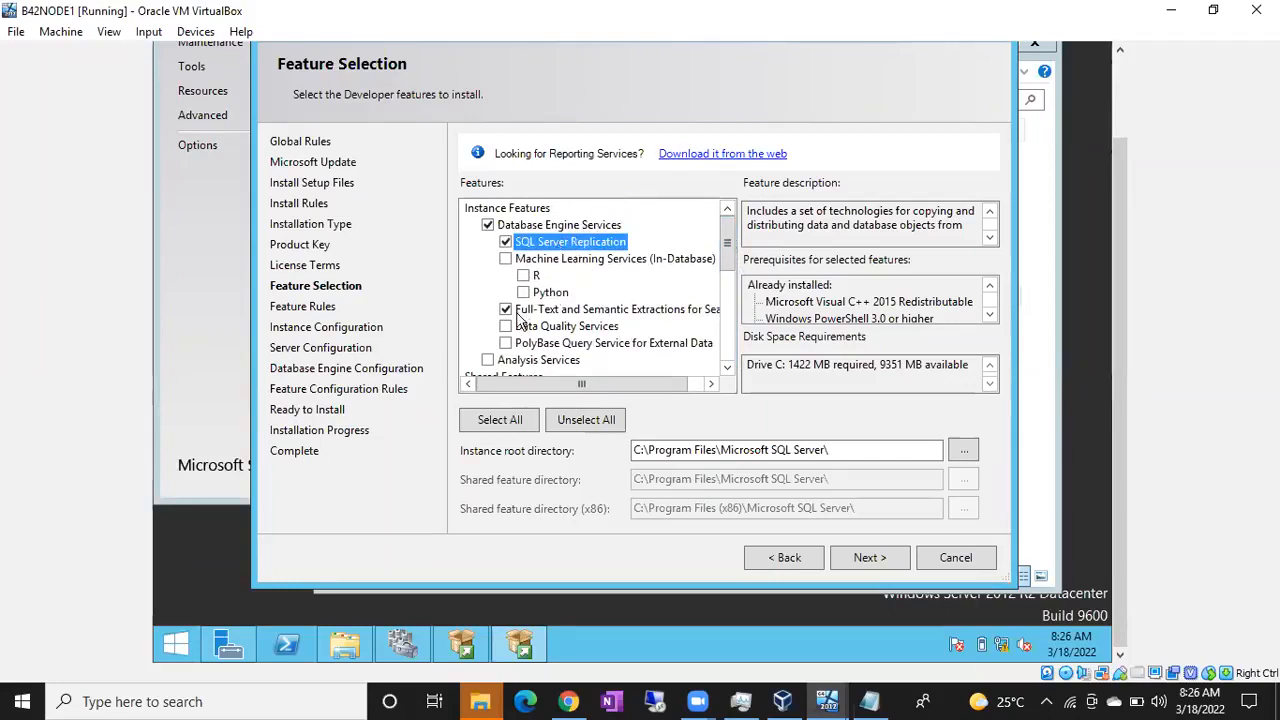
pyautogui.click(869, 563)
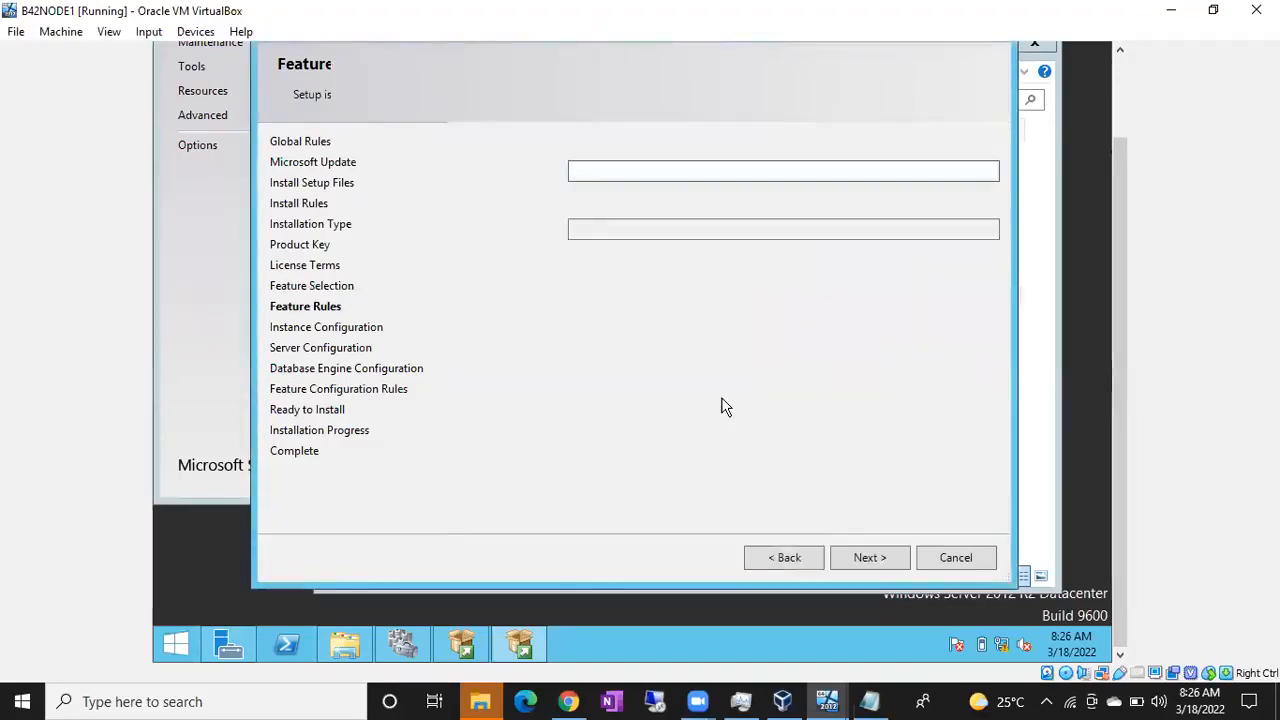
# Step: Configure the installation as the default instance and continue to the server configuration
pyautogui.click(545, 144)
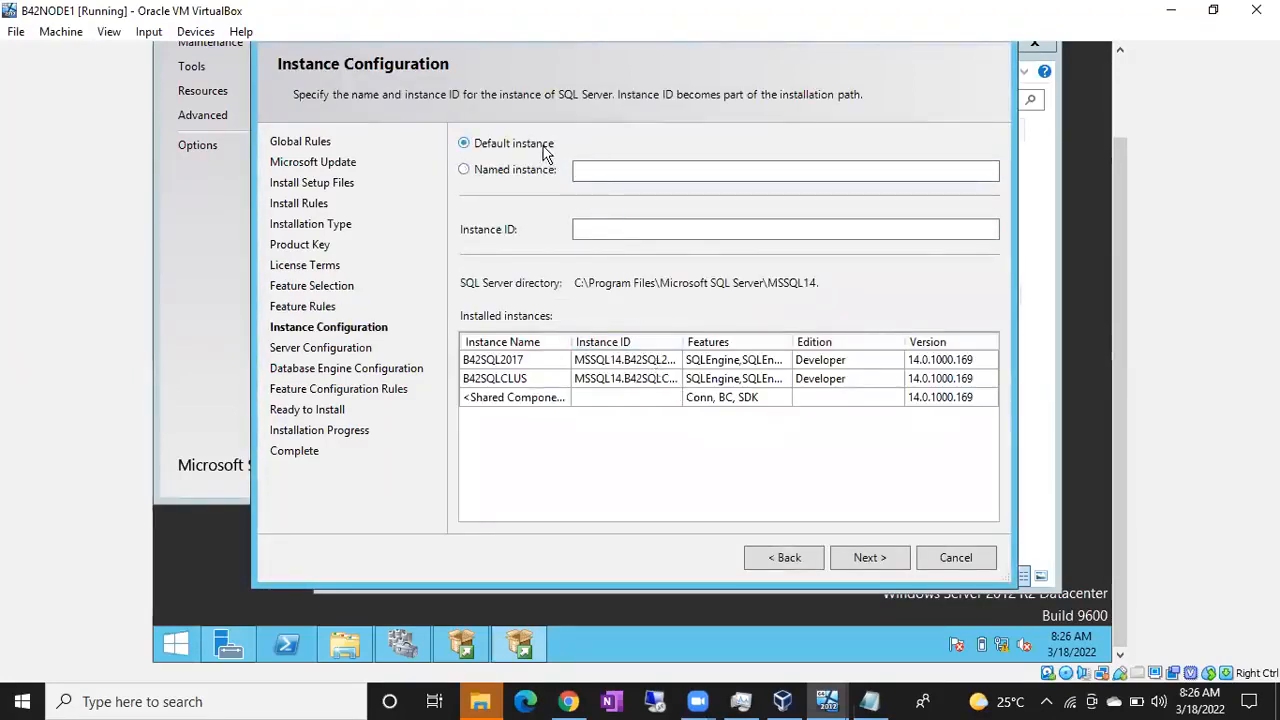
pyautogui.click(871, 563)
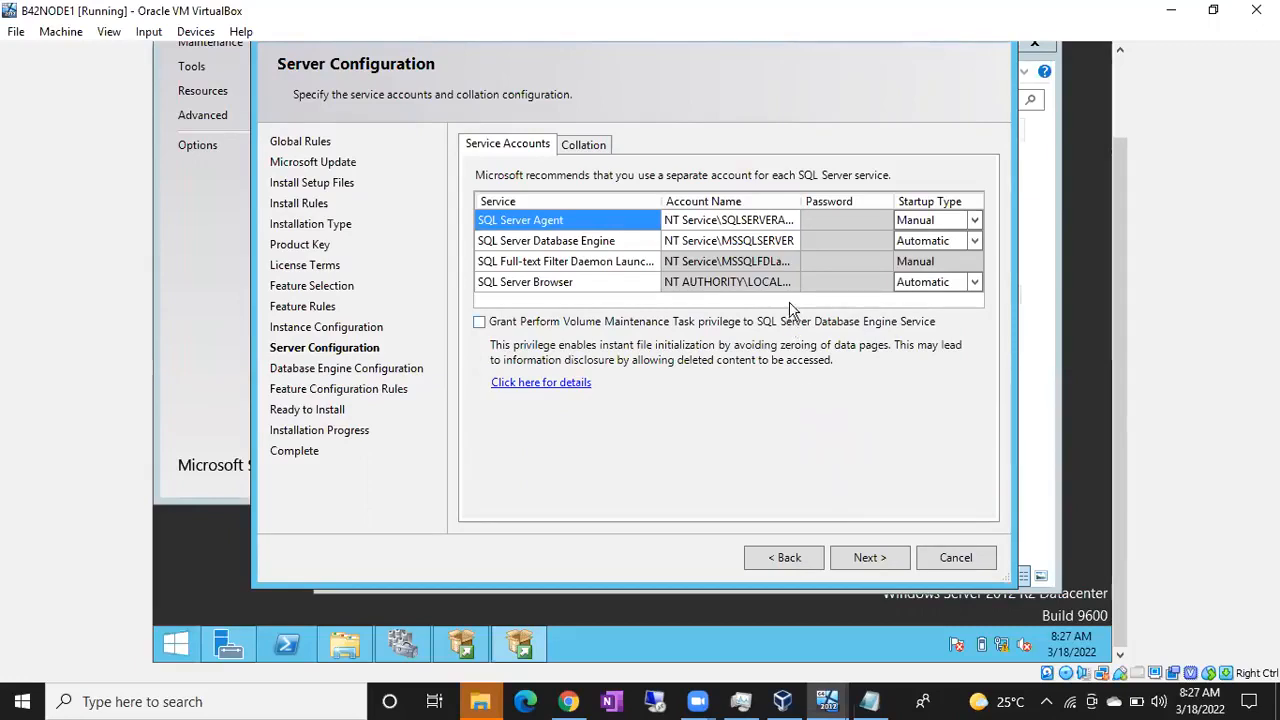
# Step: Assign the directory account found with "sql_svc" (GOOGLE\Sql_SVC_ACT) to the SQL Server Agent service and enter the account password
pyautogui.click(794, 222)
pyautogui.click(792, 221)
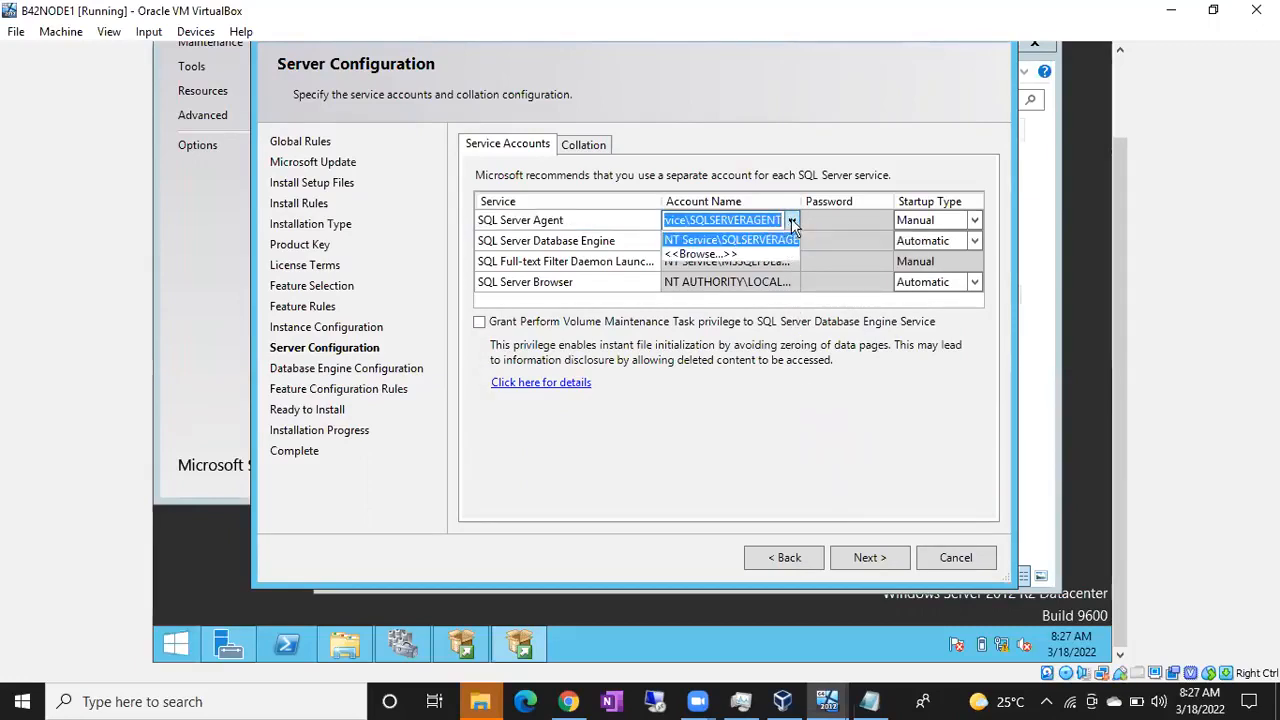
pyautogui.click(754, 253)
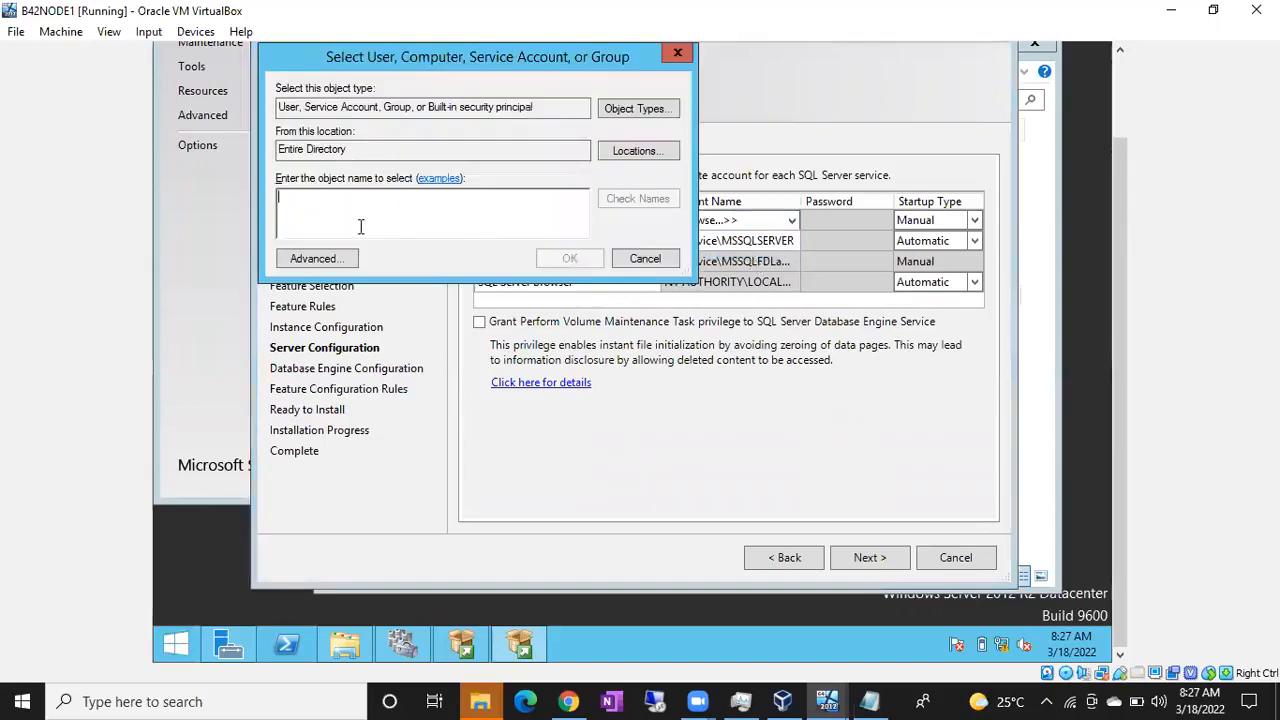
pyautogui.write('sql_svc')
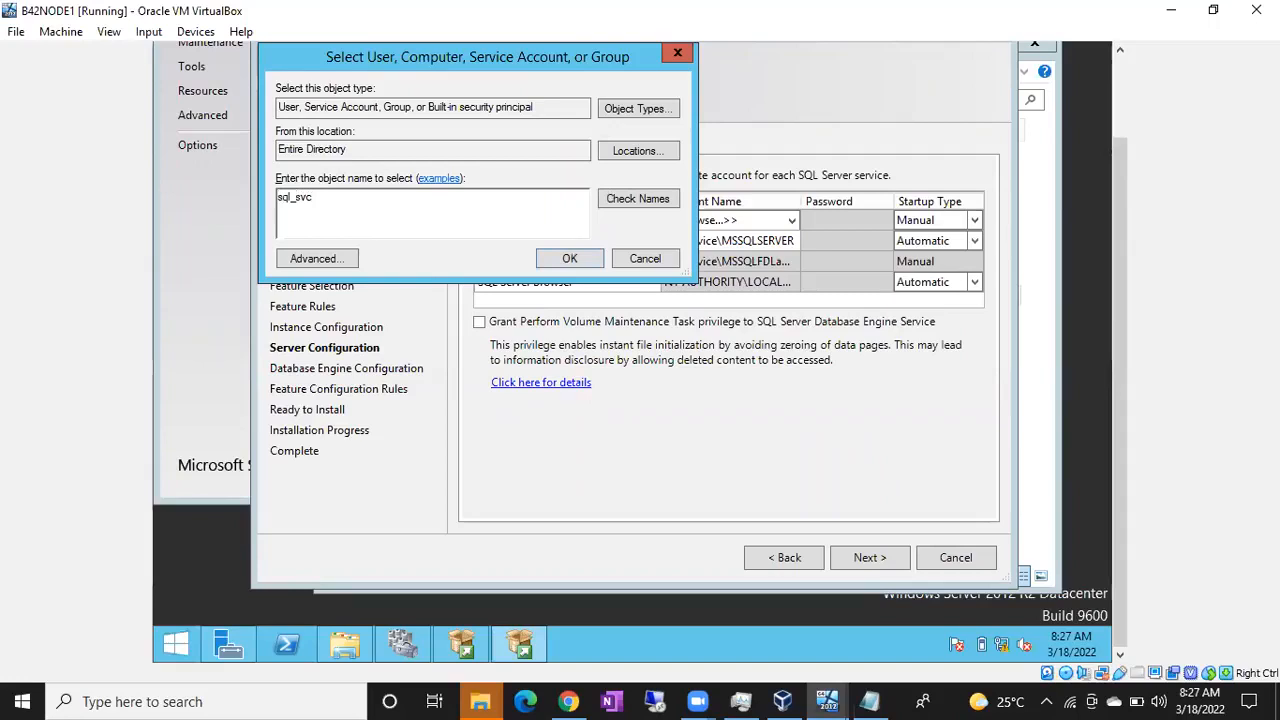
pyautogui.press('BackSpace')
pyautogui.press('BackSpace')
pyautogui.press('BackSpace')
pyautogui.press('BackSpace')
pyautogui.press('BackSpace')
pyautogui.press('BackSpace')
pyautogui.press('BackSpace')
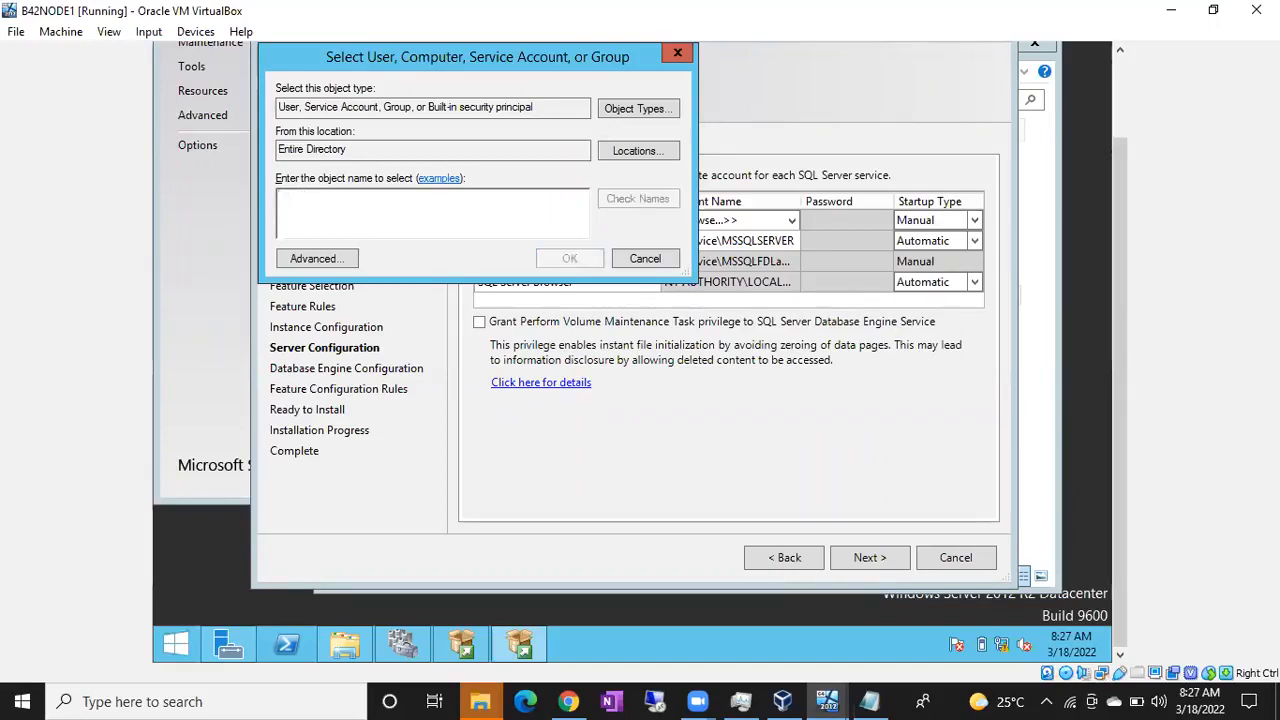
pyautogui.write('sql_svc')
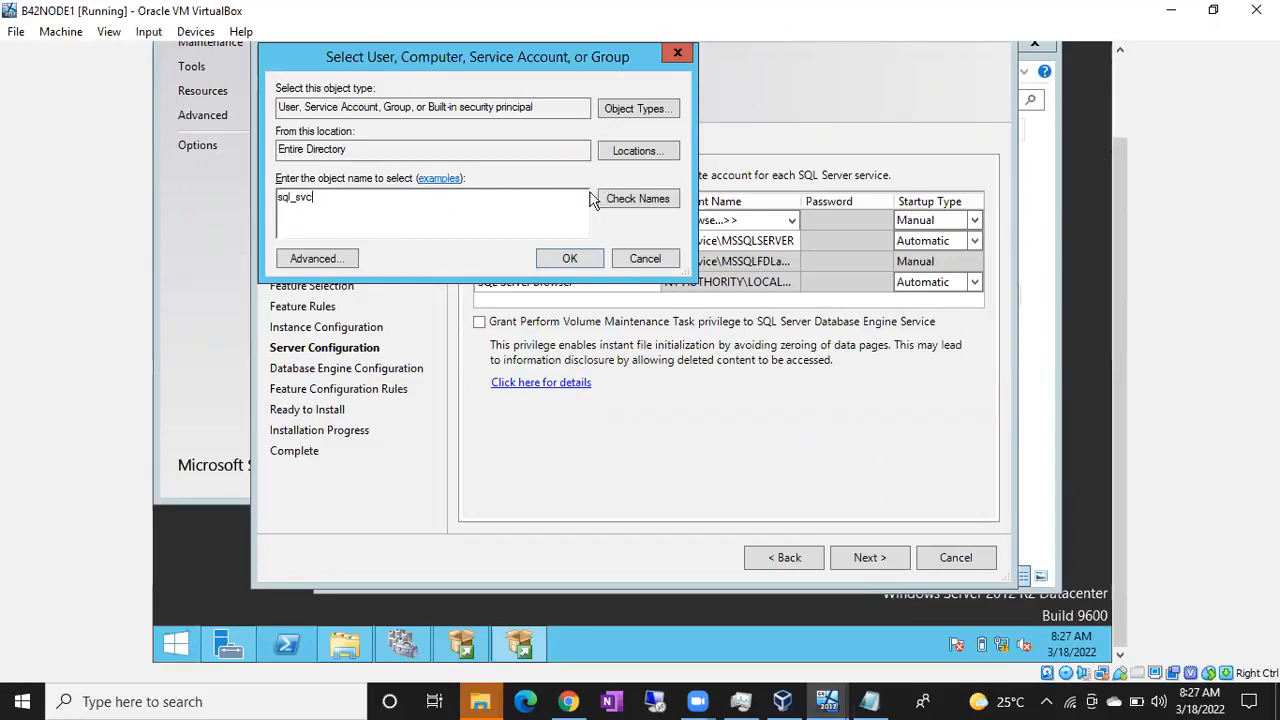
pyautogui.click(622, 200)
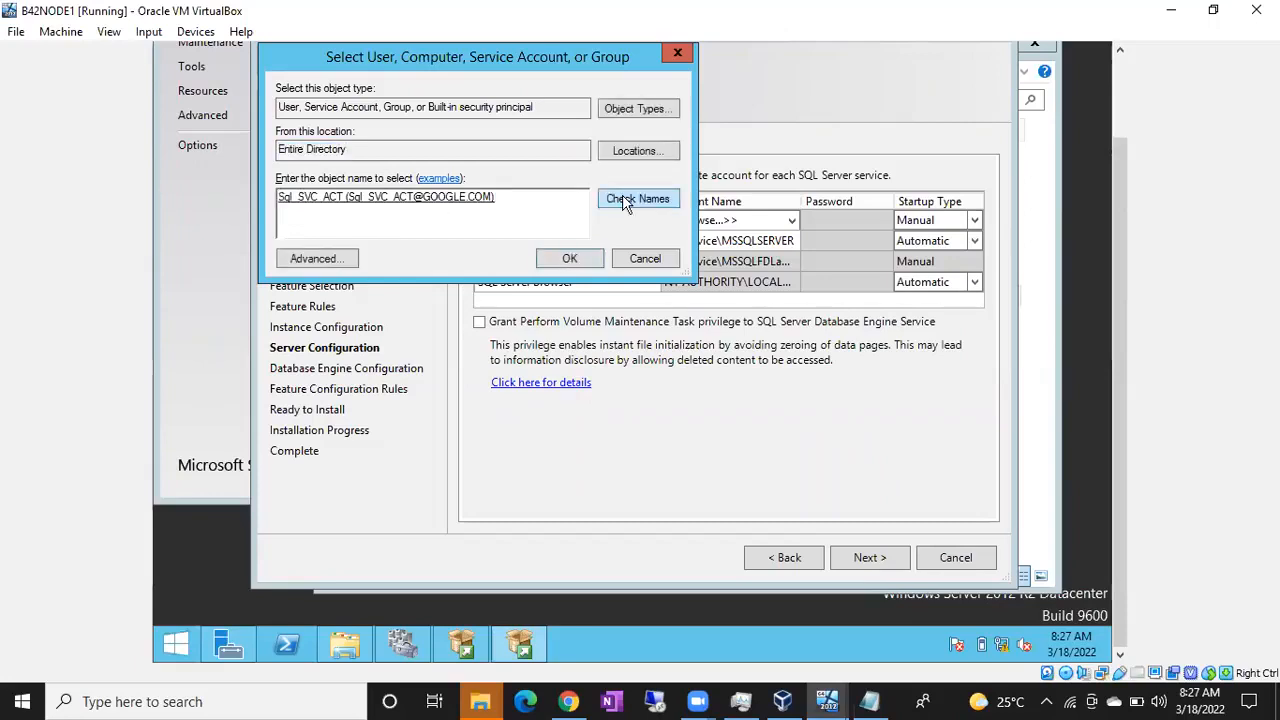
pyautogui.click(569, 258)
pyautogui.click(816, 223)
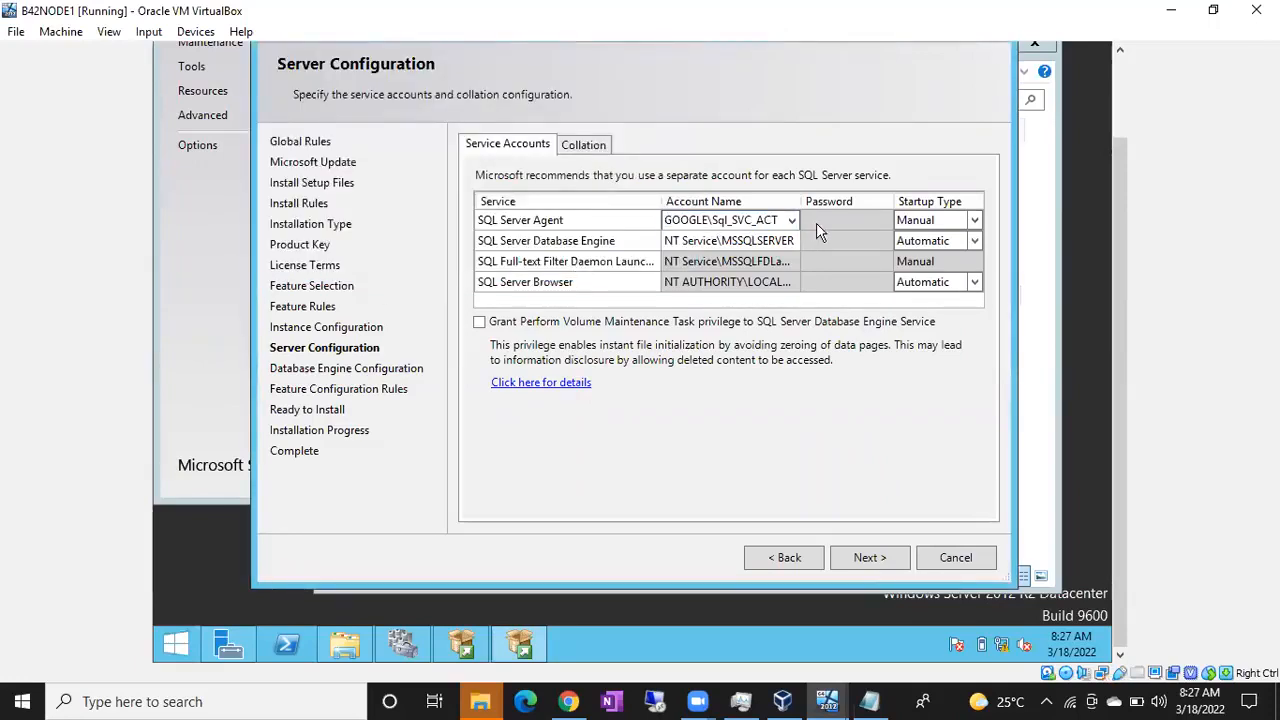
pyautogui.write('P@ssw0rd@123')
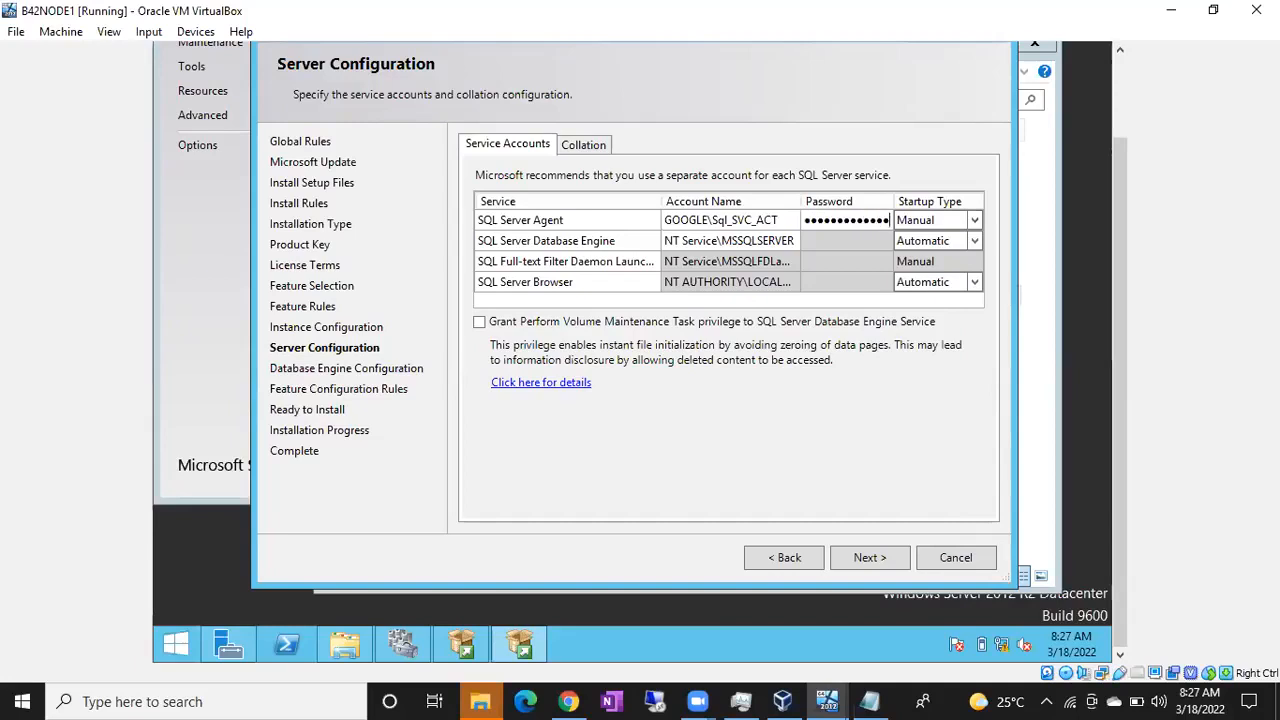
# Step: Copy the GOOGLE\Sql_SVC_ACT account name to the SQL Server Database Engine service and enter the account password
pyautogui.click(746, 222)
pyautogui.hotkey('ctrl', 'c')
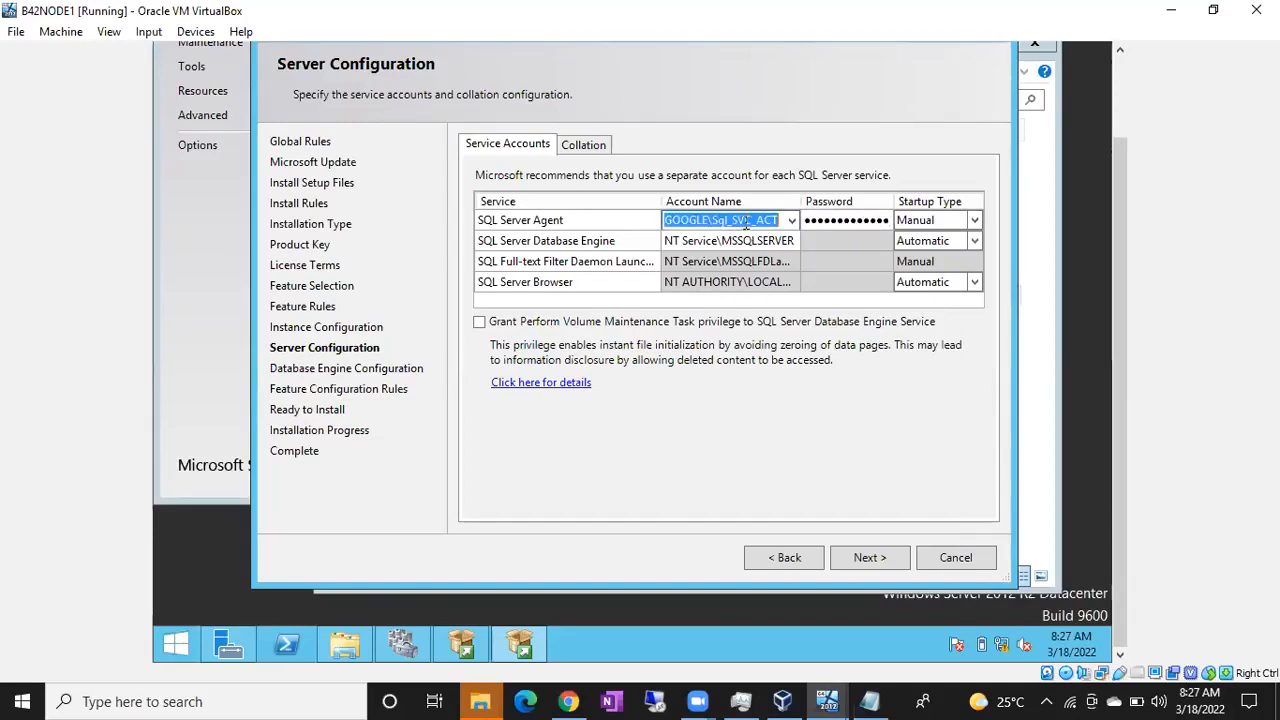
pyautogui.click(737, 242)
pyautogui.hotkey('ctrl', 'v')
pyautogui.click(822, 240)
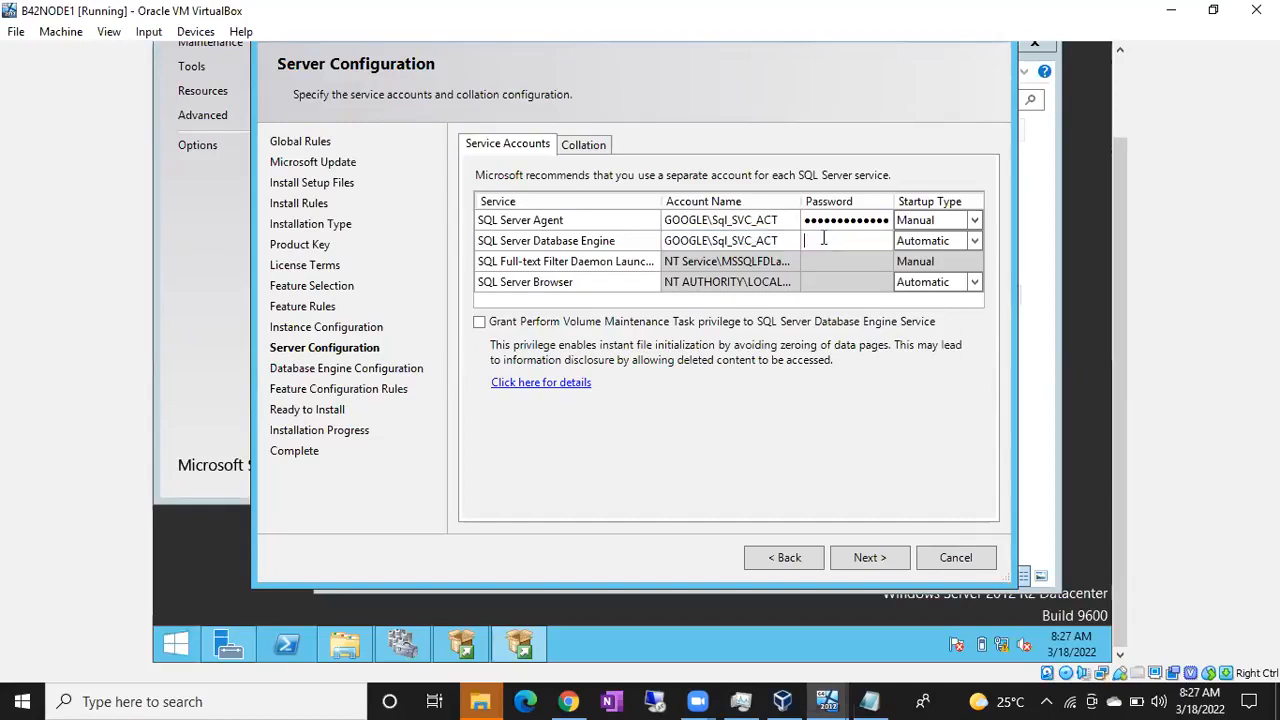
pyautogui.write('●●●●●●●●●●●●●')
# Step: Set the SQL Server Agent startup type to Automatic and continue to the Database Engine configuration
pyautogui.click(978, 220)
pyautogui.click(968, 220)
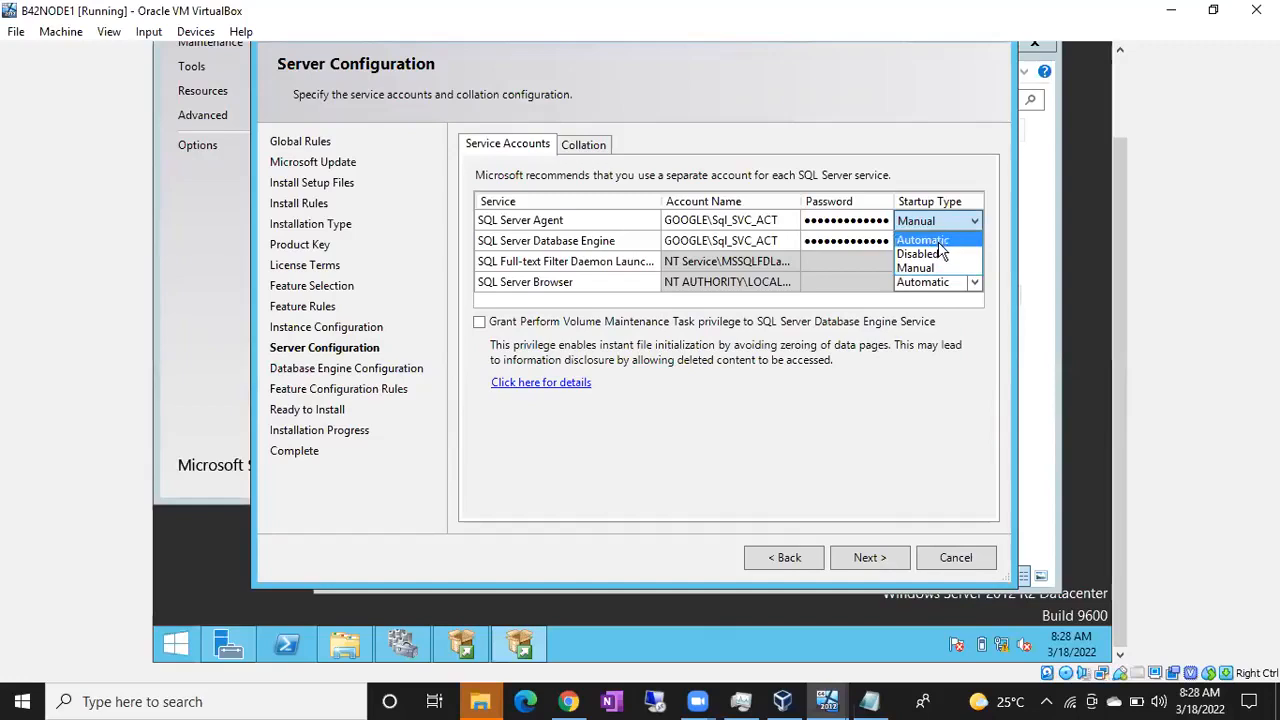
pyautogui.click(938, 240)
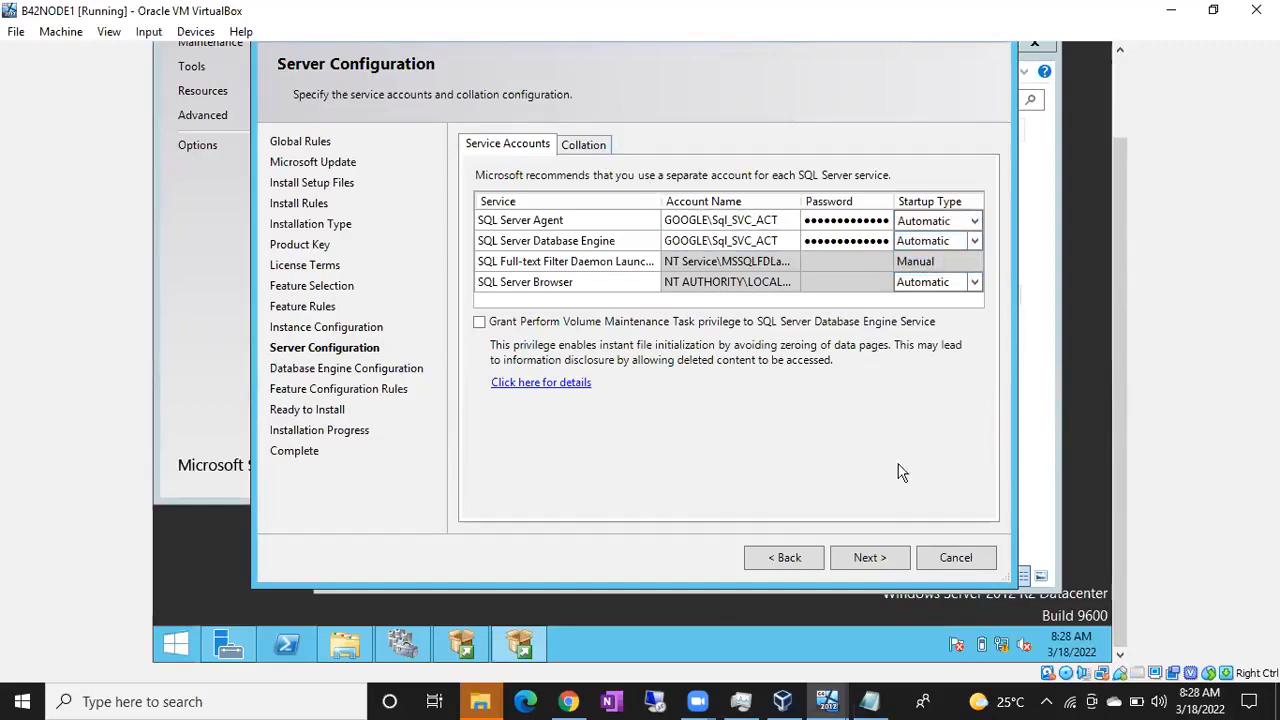
pyautogui.click(884, 560)
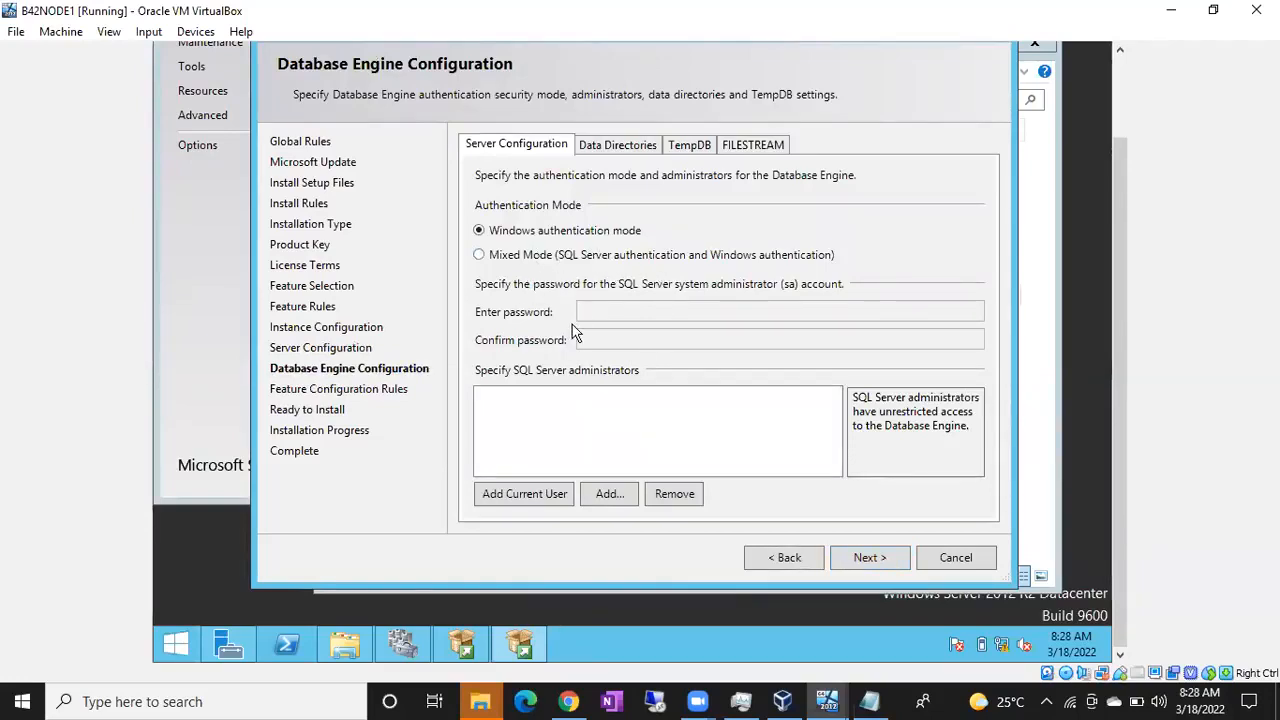
# Step: Add the current user, the SQLDBAs group and the Sql_SVC_ACT service account as SQL Server administrators
pyautogui.click(528, 505)
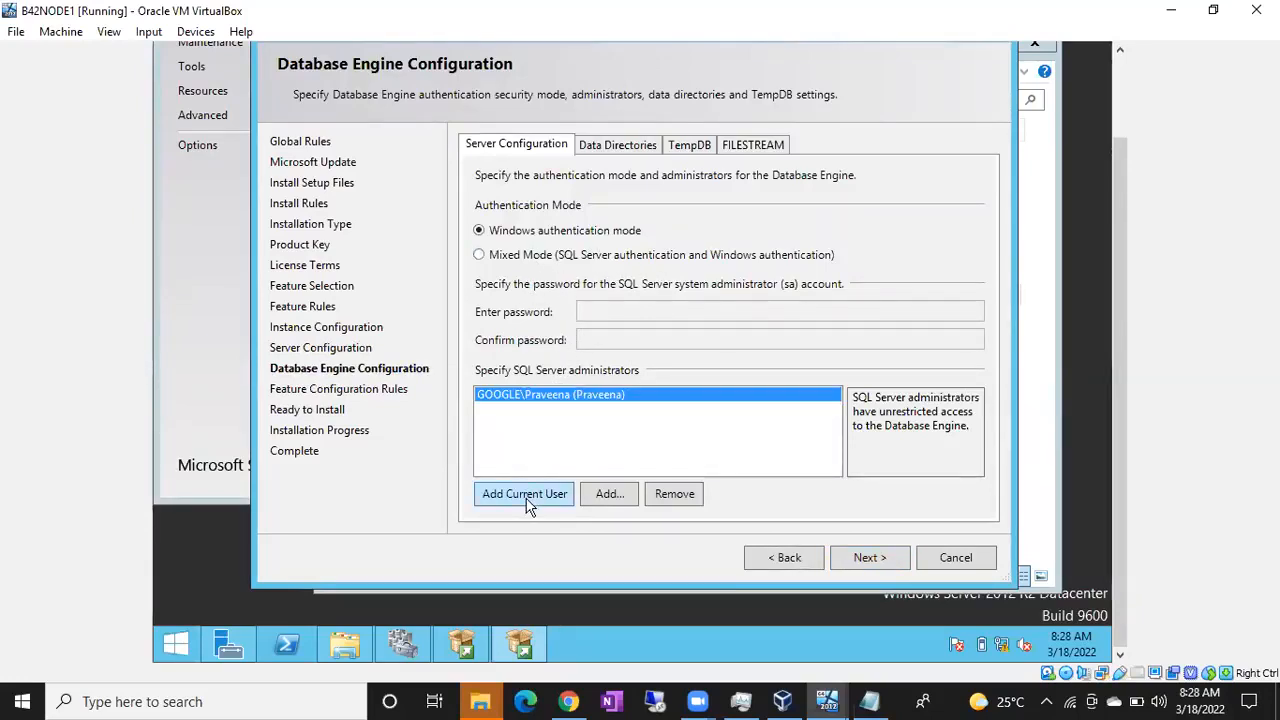
pyautogui.click(609, 493)
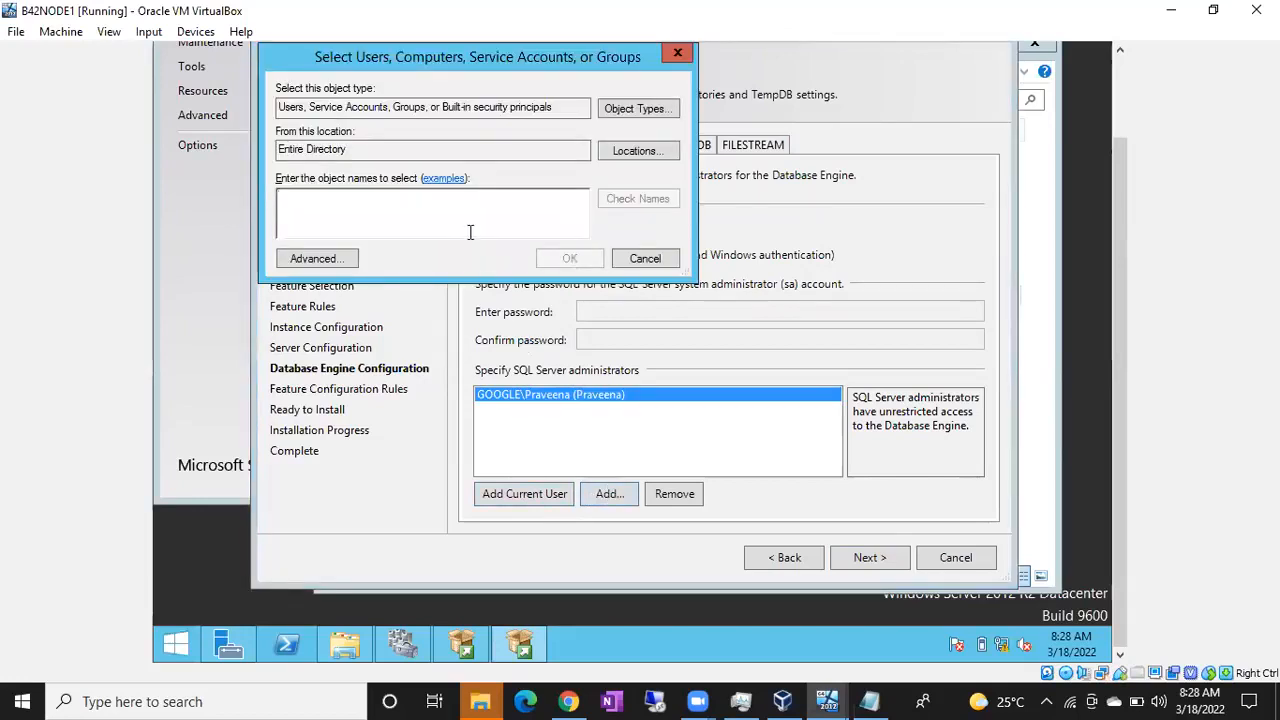
pyautogui.write('sqldbas')
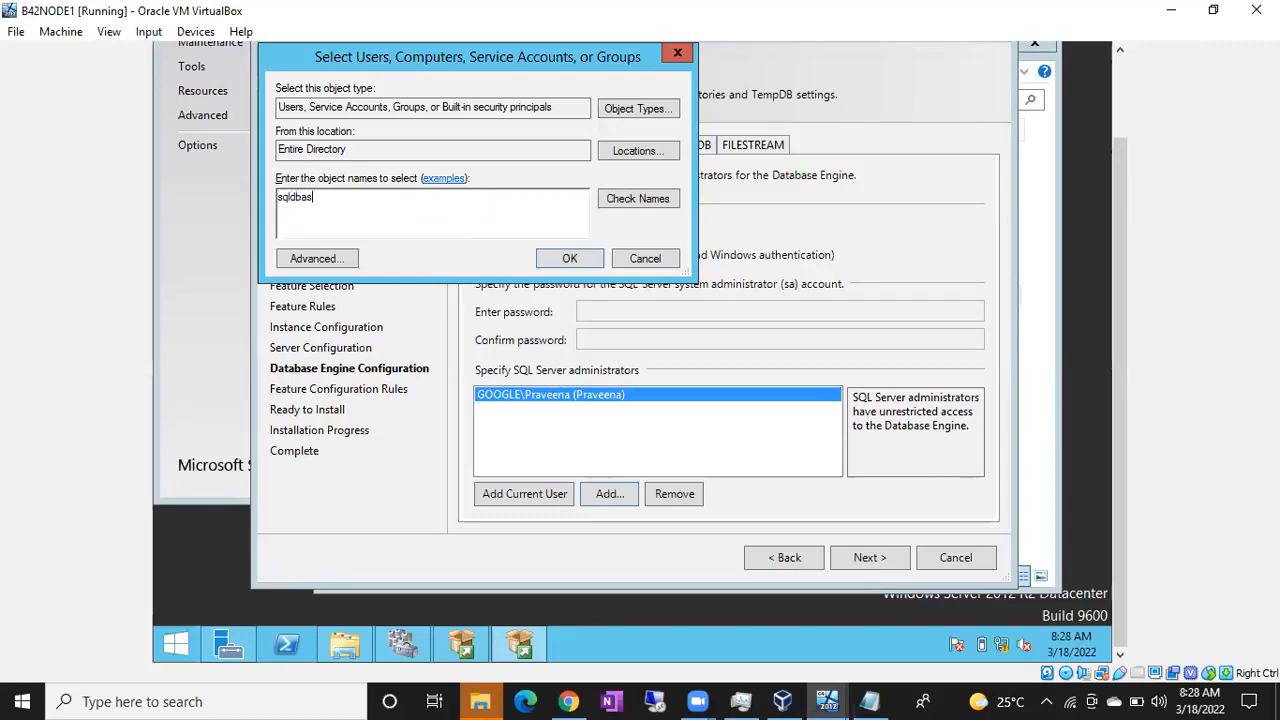
pyautogui.click(651, 200)
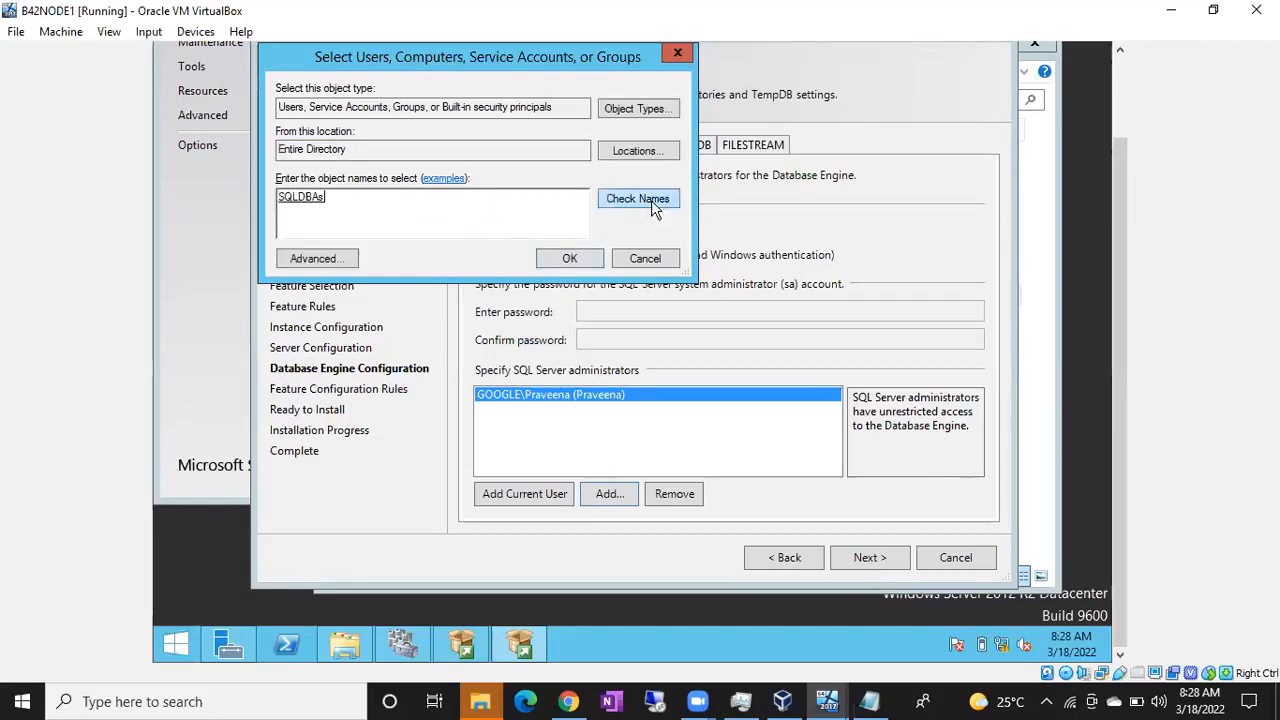
pyautogui.write('sql')
pyautogui.write(' svc')
pyautogui.click(656, 198)
pyautogui.click(590, 259)
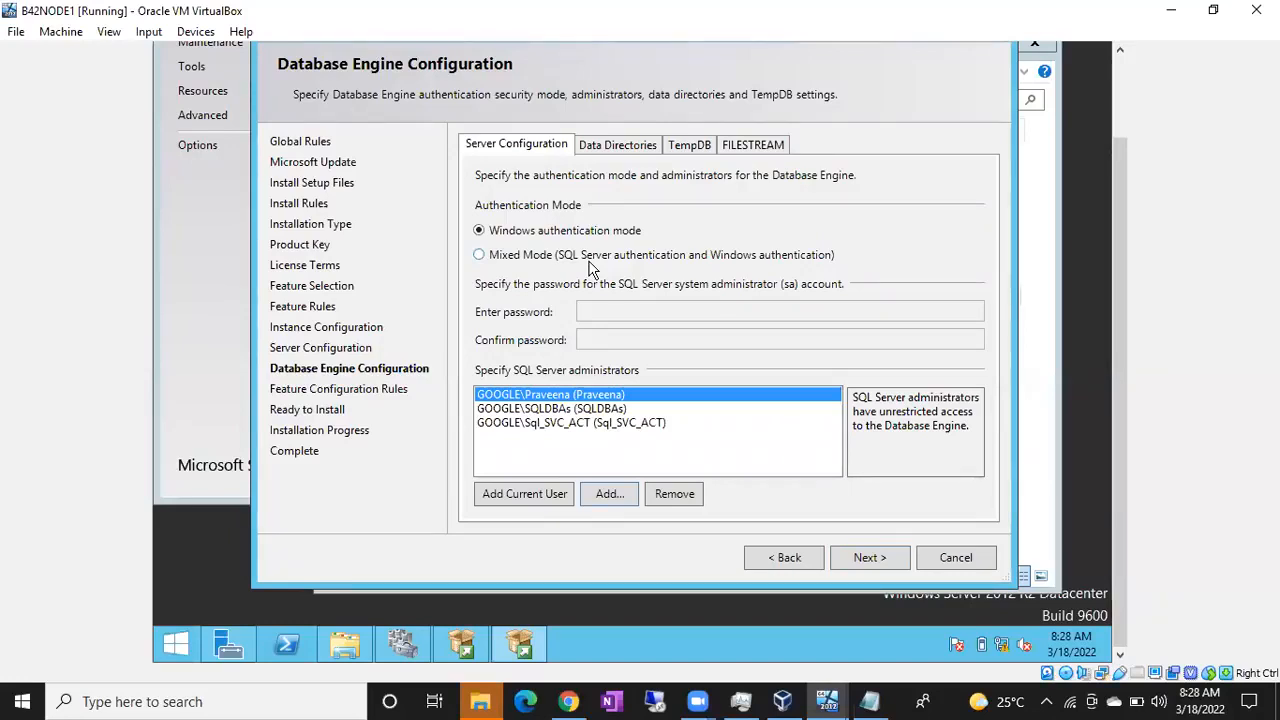
# Step: Review the default data directories of the Database Engine and start the SQL Server 2017 installation
pyautogui.click(619, 144)
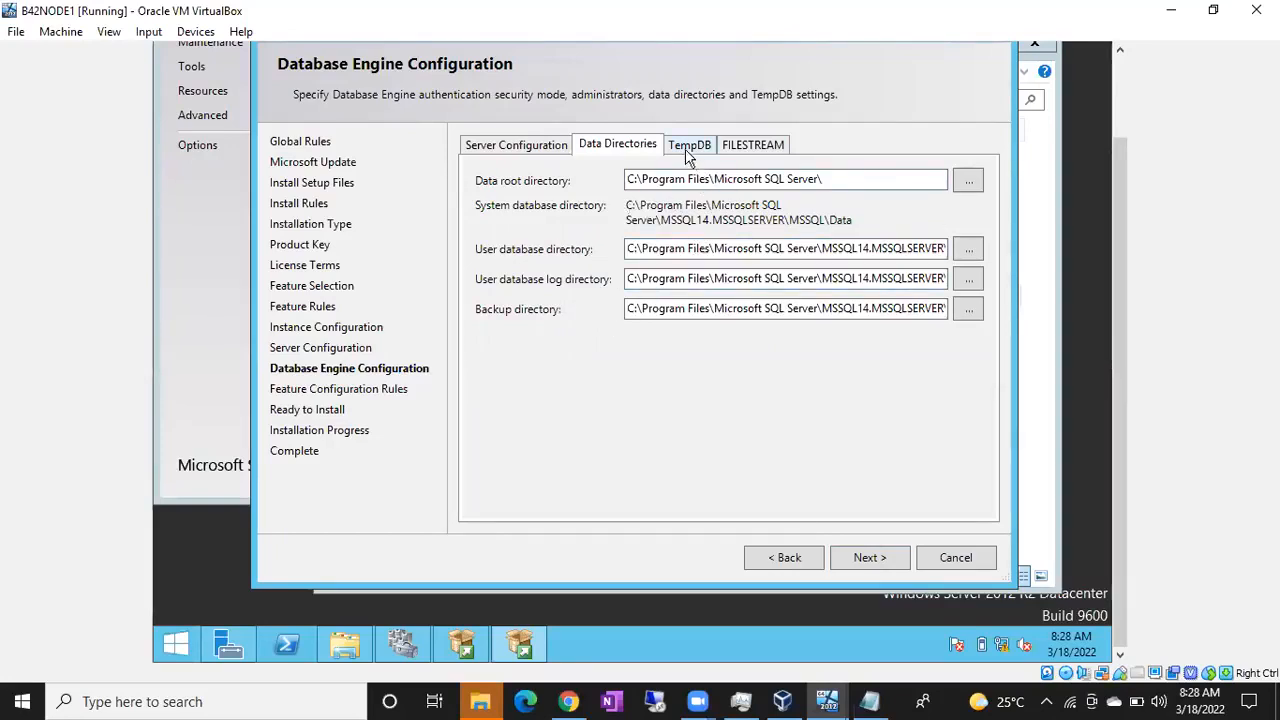
pyautogui.click(866, 557)
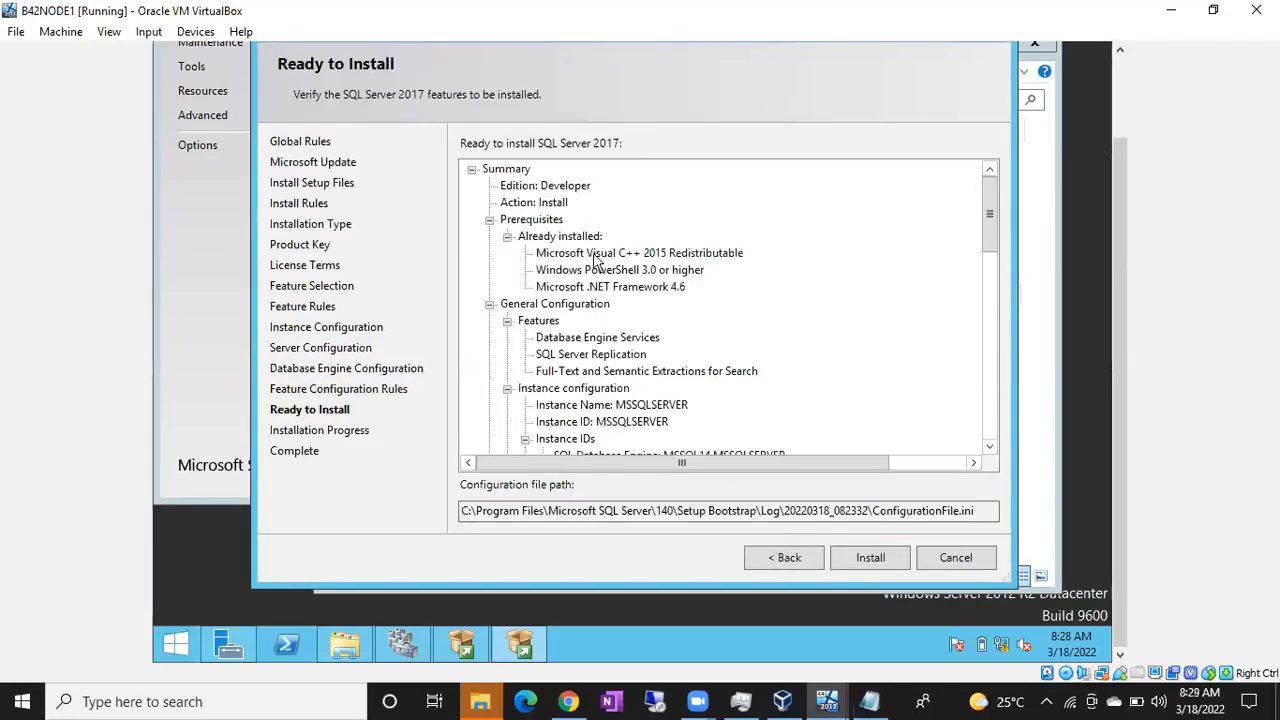
pyautogui.click(859, 564)
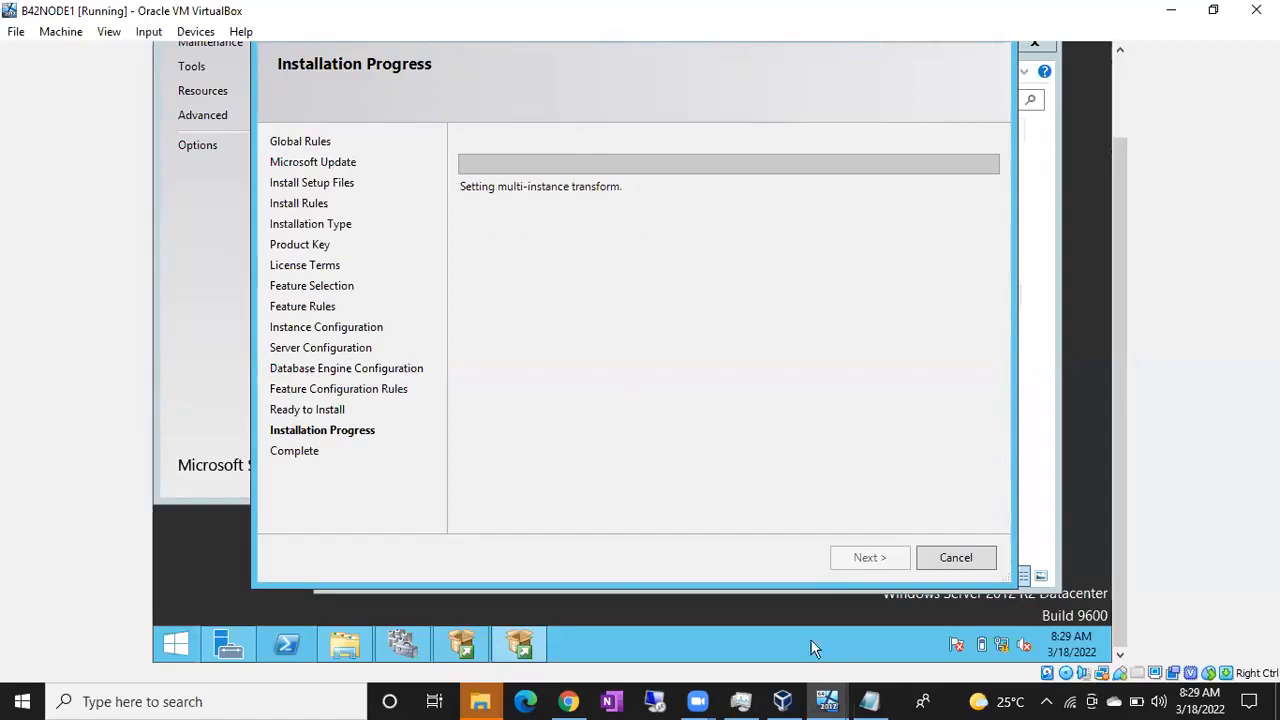
# Step: Switch to the B42NODE2 virtual machine and sign in to Windows with the domain account's password
pyautogui.moveTo(830, 697)
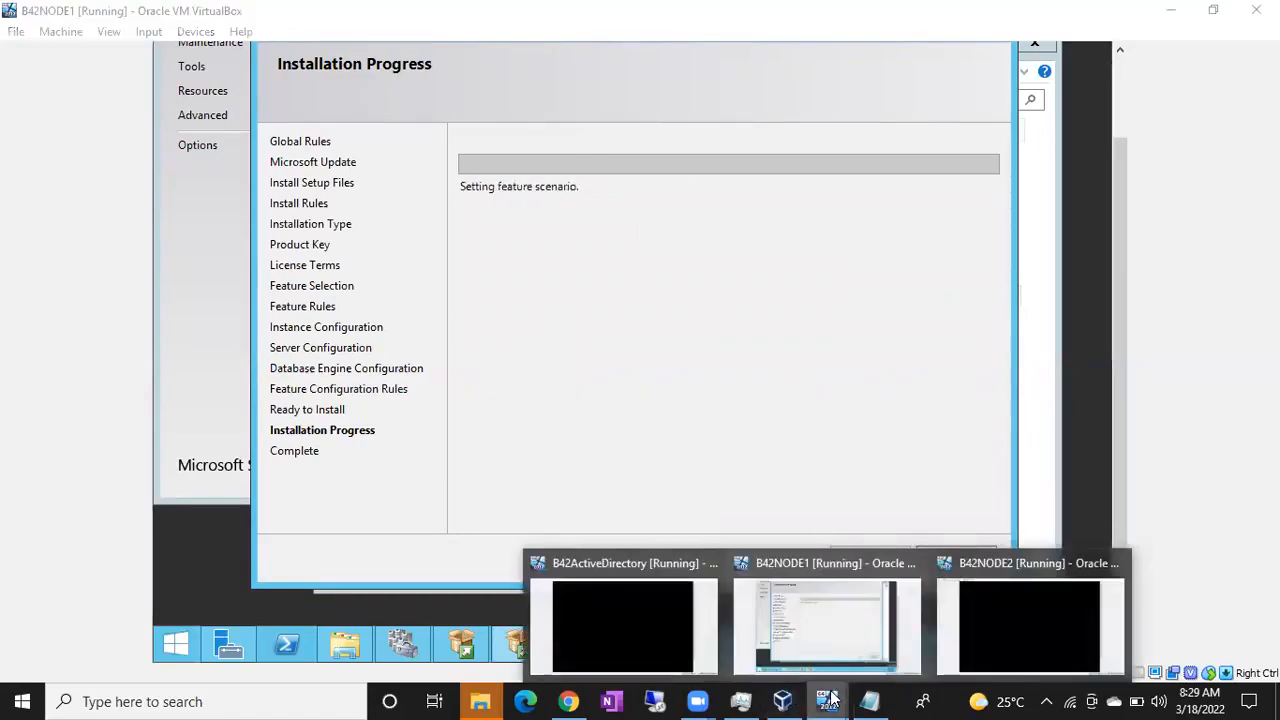
pyautogui.click(1001, 625)
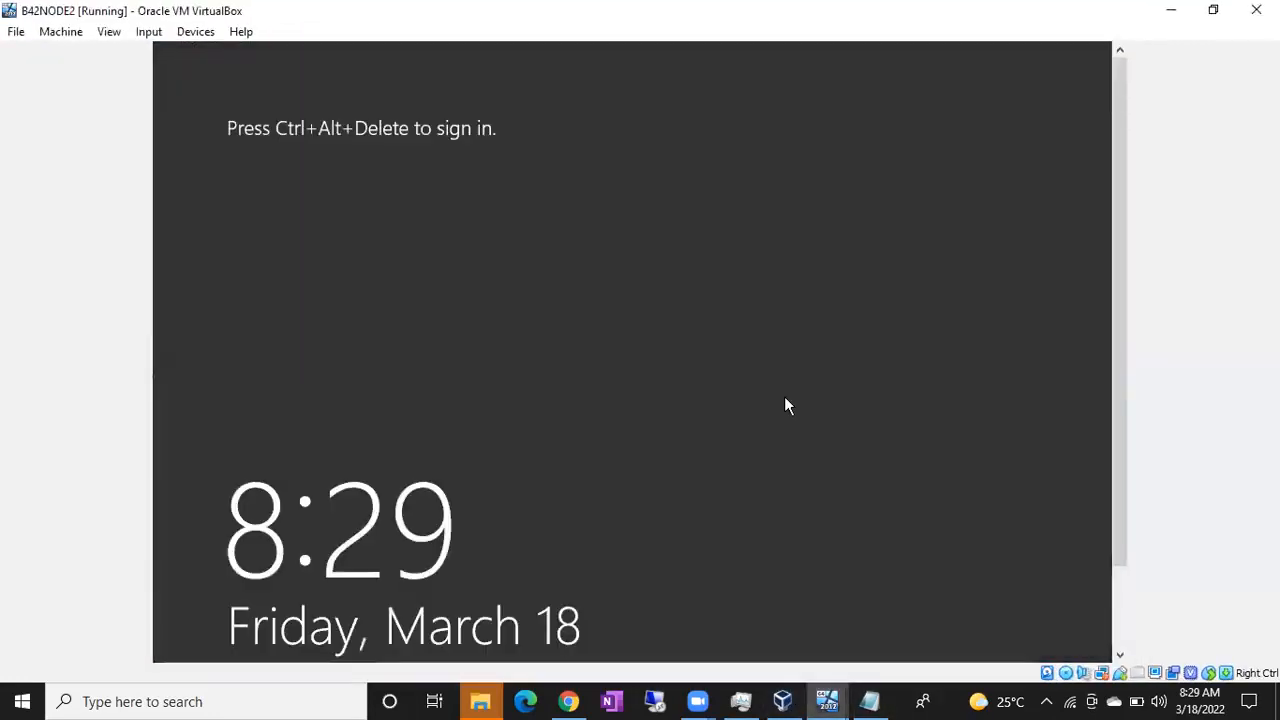
pyautogui.hotkey('ctrl', 'Delete')
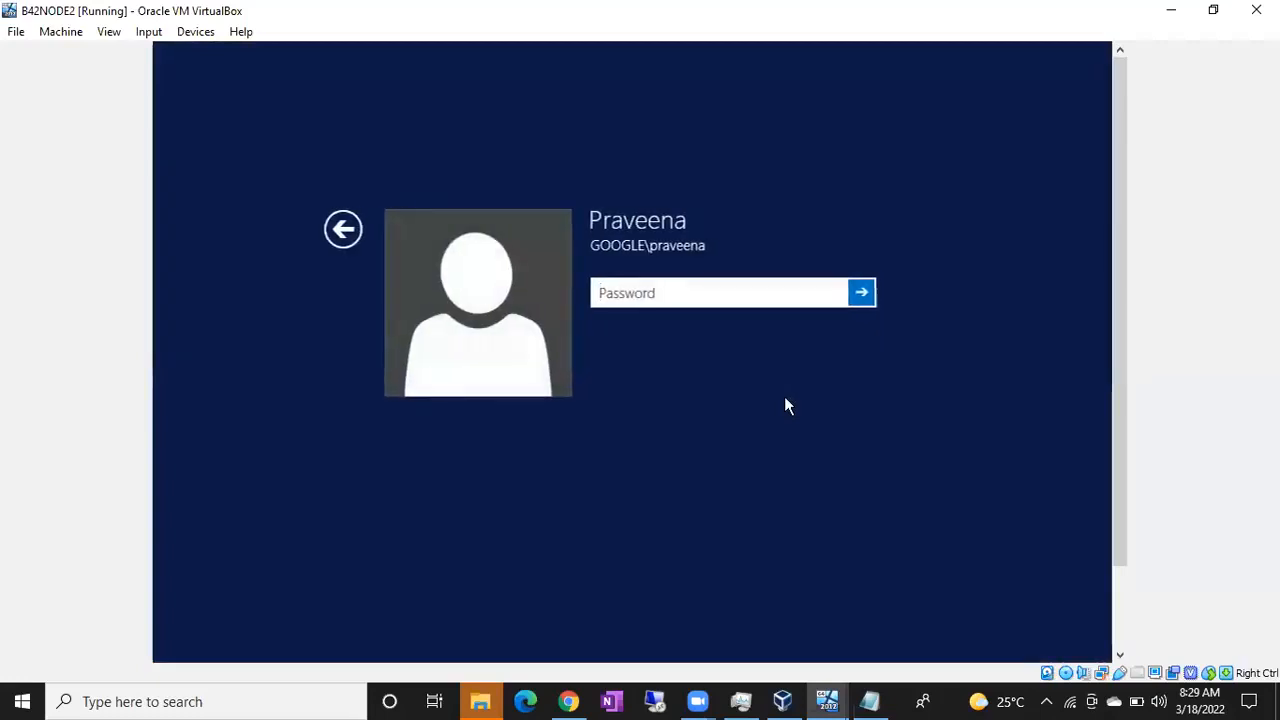
pyautogui.write('•••••••••')
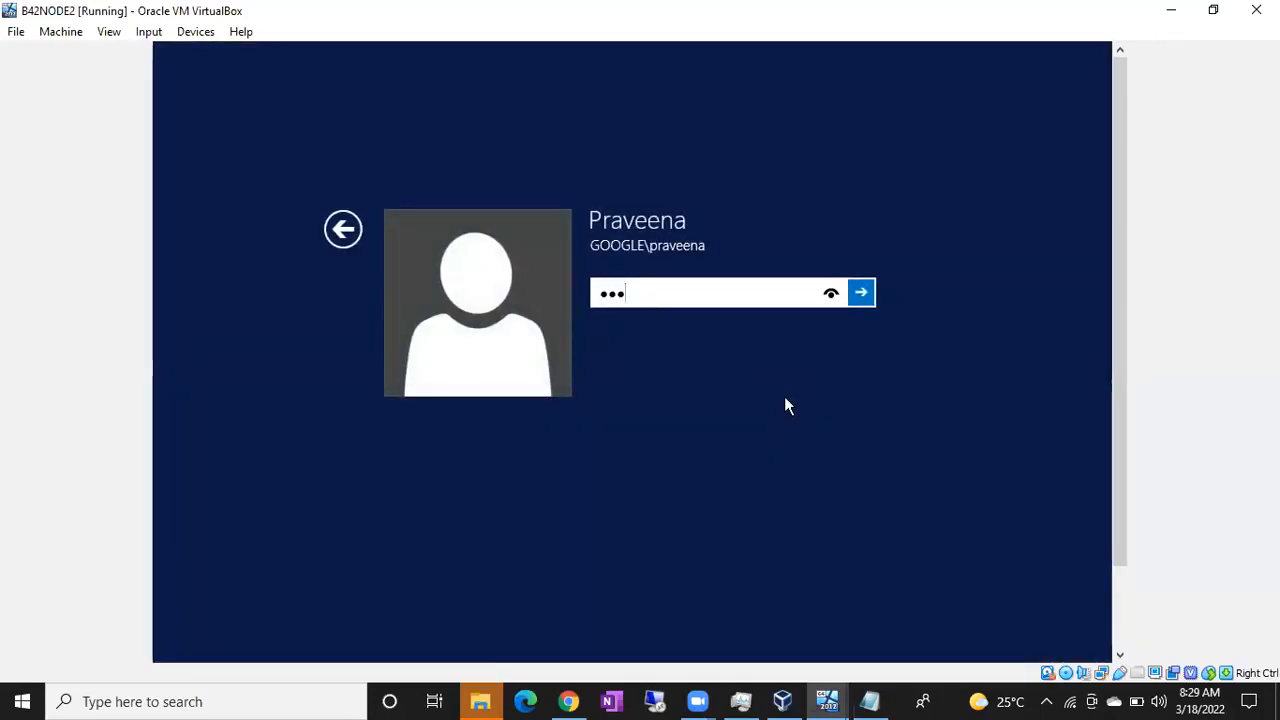
pyautogui.write('••••')
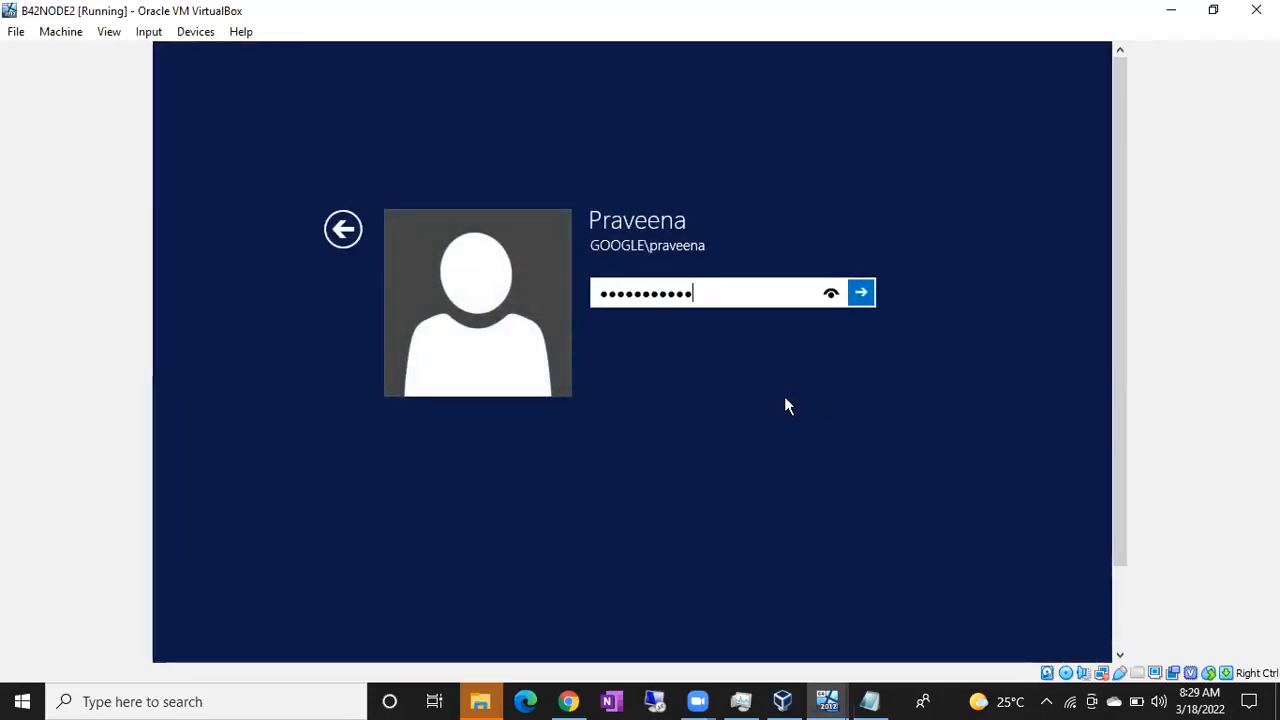
pyautogui.press('Return')
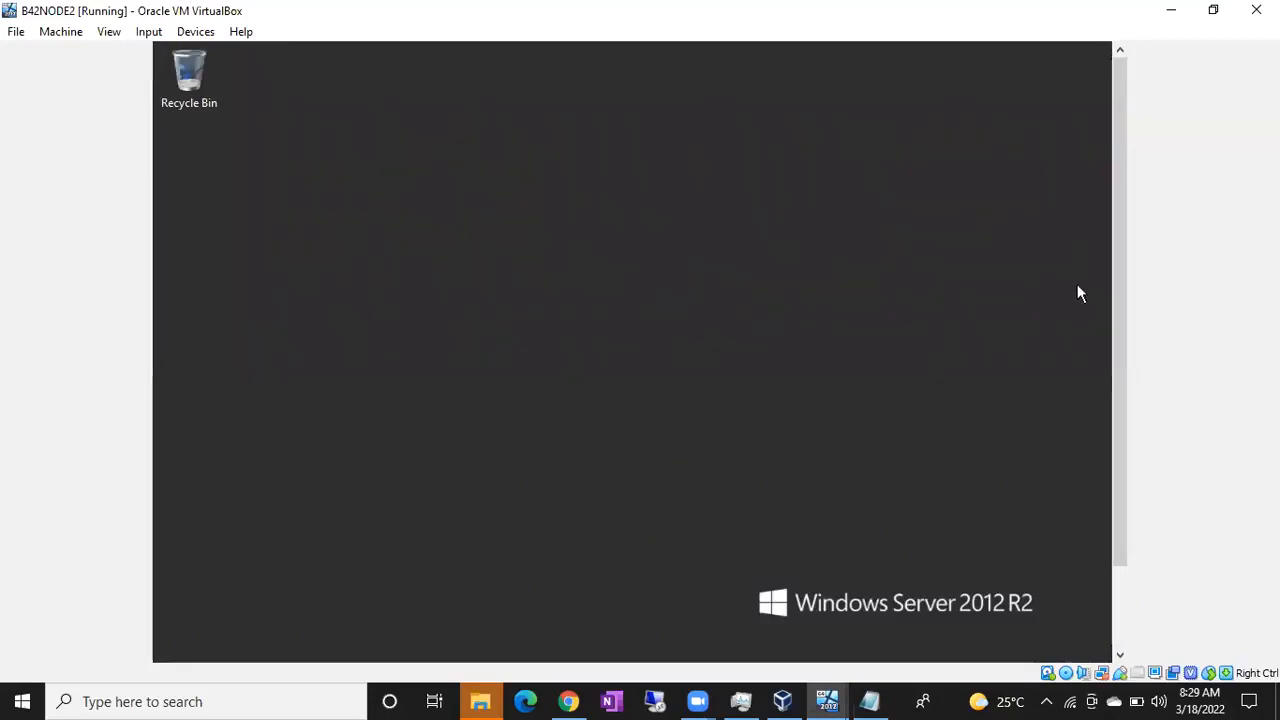
# Step: Run setup from the SqlSetup_x64_ENU CD drive (D:) as administrator and allow it to make changes
pyautogui.moveTo(1115, 276); pyautogui.dragTo(1114, 345)
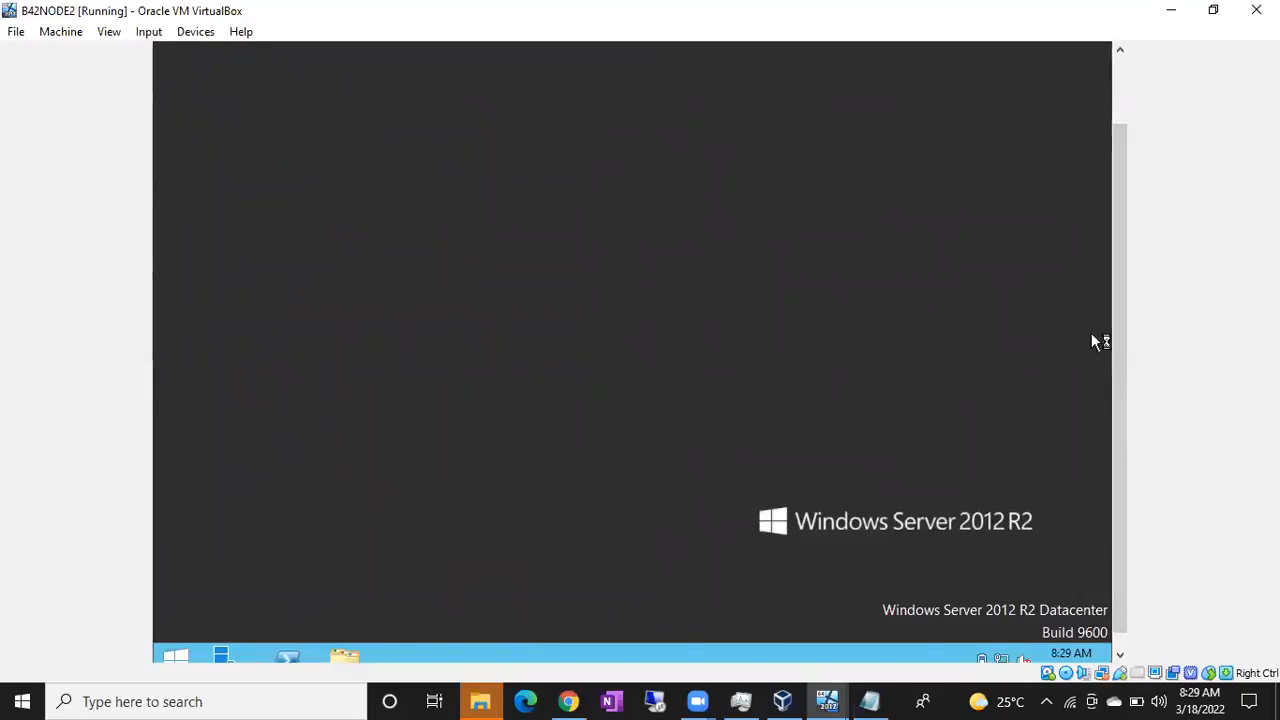
pyautogui.moveTo(1117, 332); pyautogui.dragTo(1115, 405)
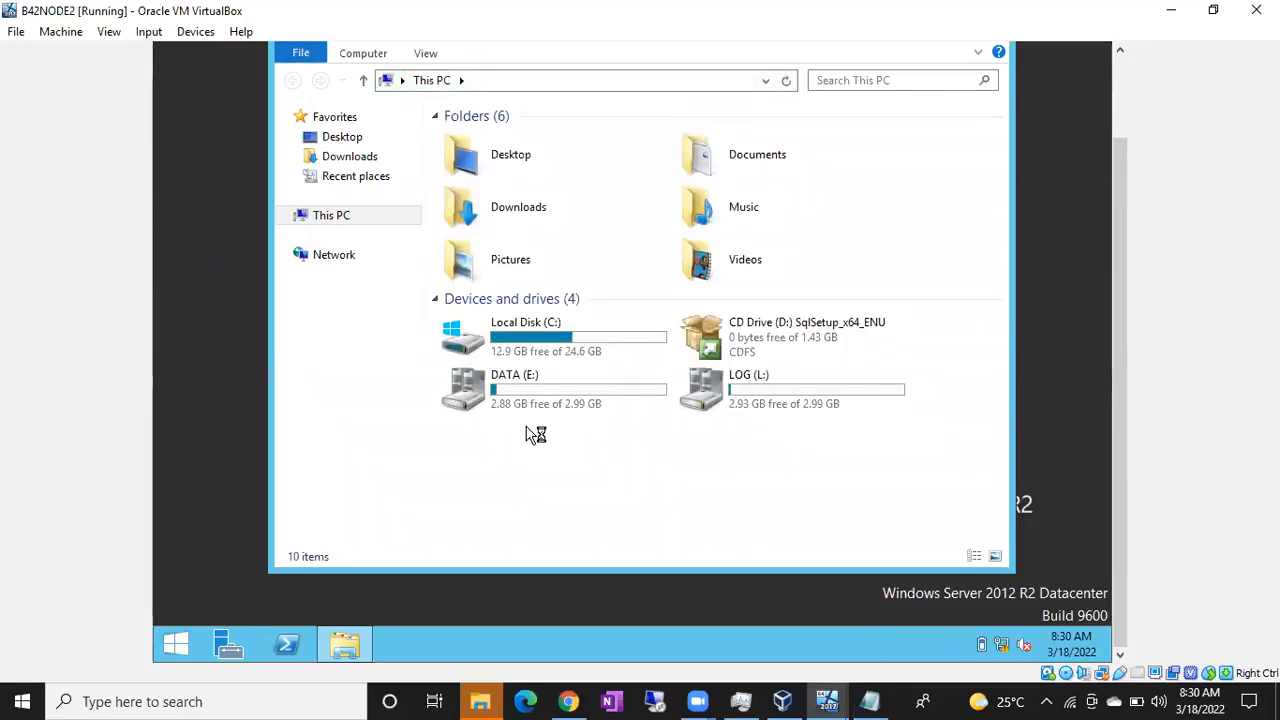
pyautogui.click(848, 322)
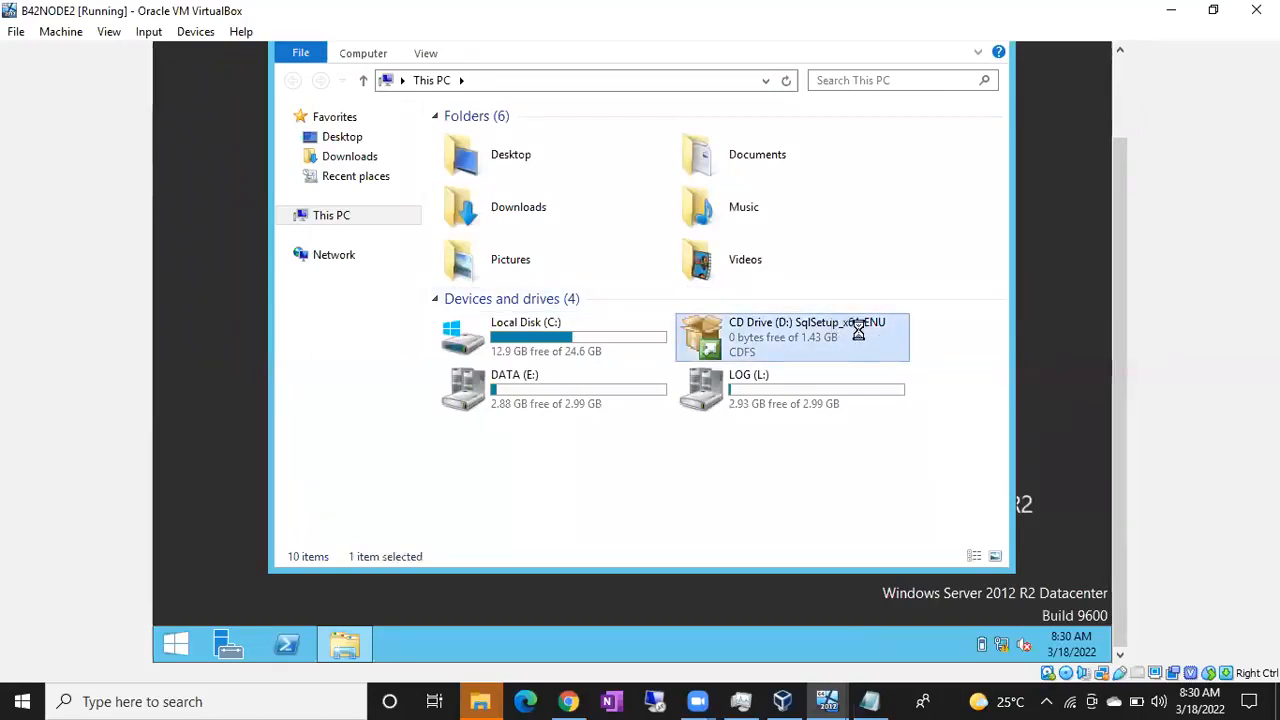
pyautogui.rightClick(853, 321)
pyautogui.click(877, 332)
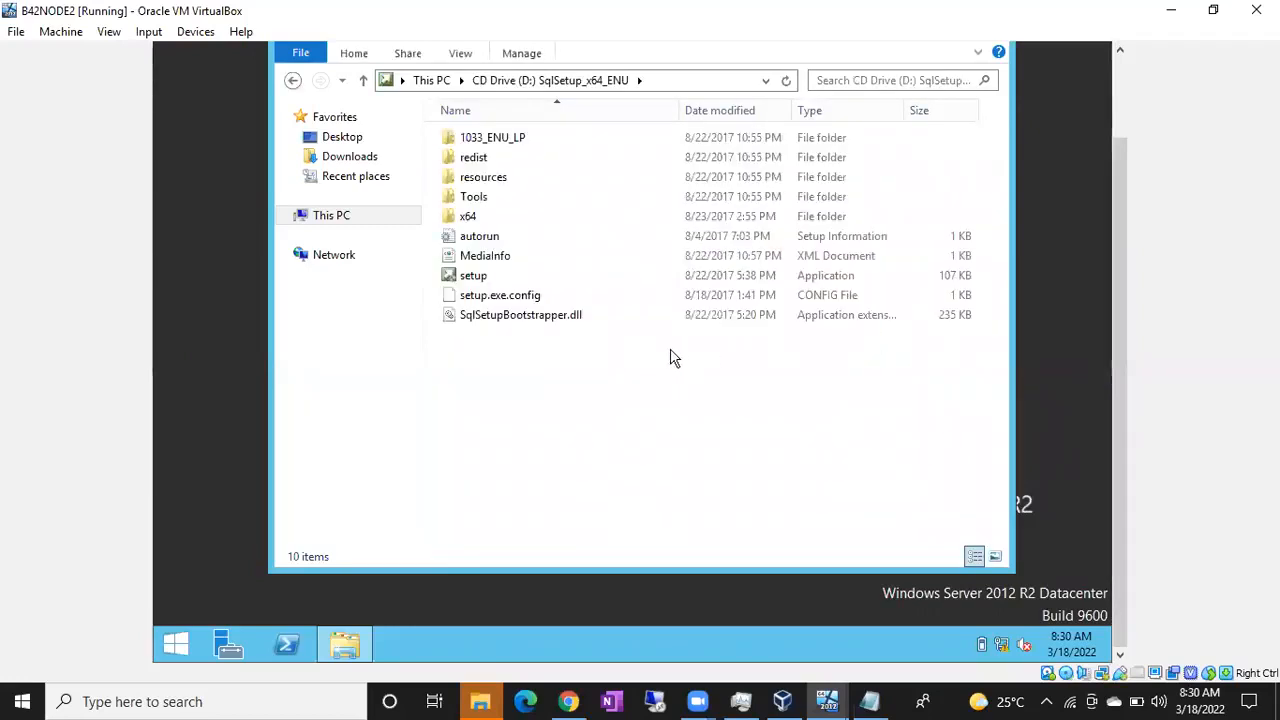
pyautogui.doubleClick(519, 278)
pyautogui.rightClick(522, 281)
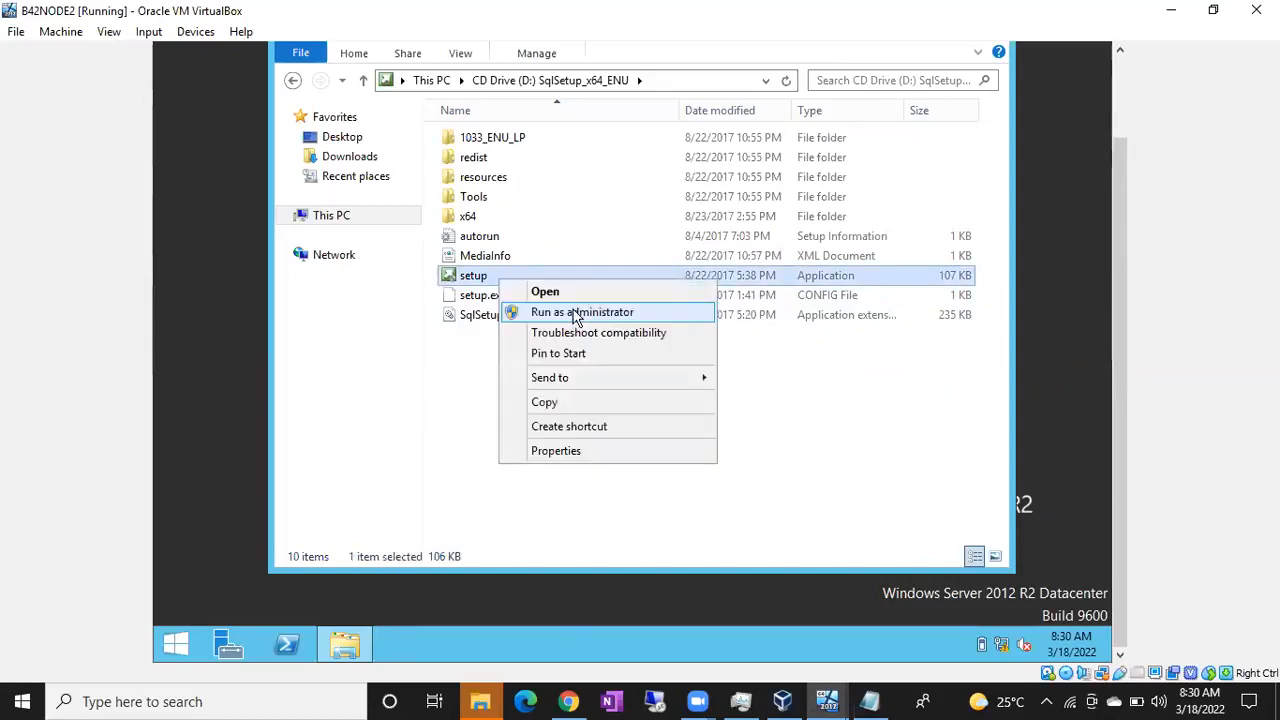
pyautogui.click(576, 316)
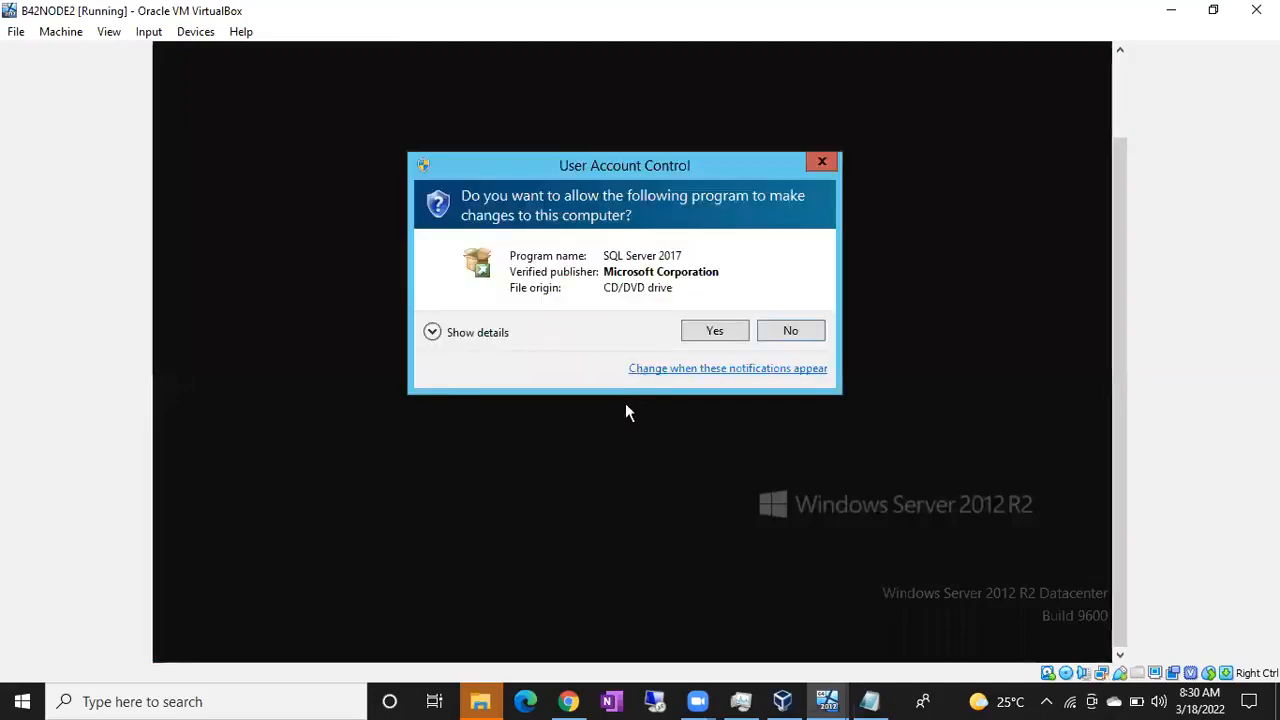
pyautogui.click(712, 333)
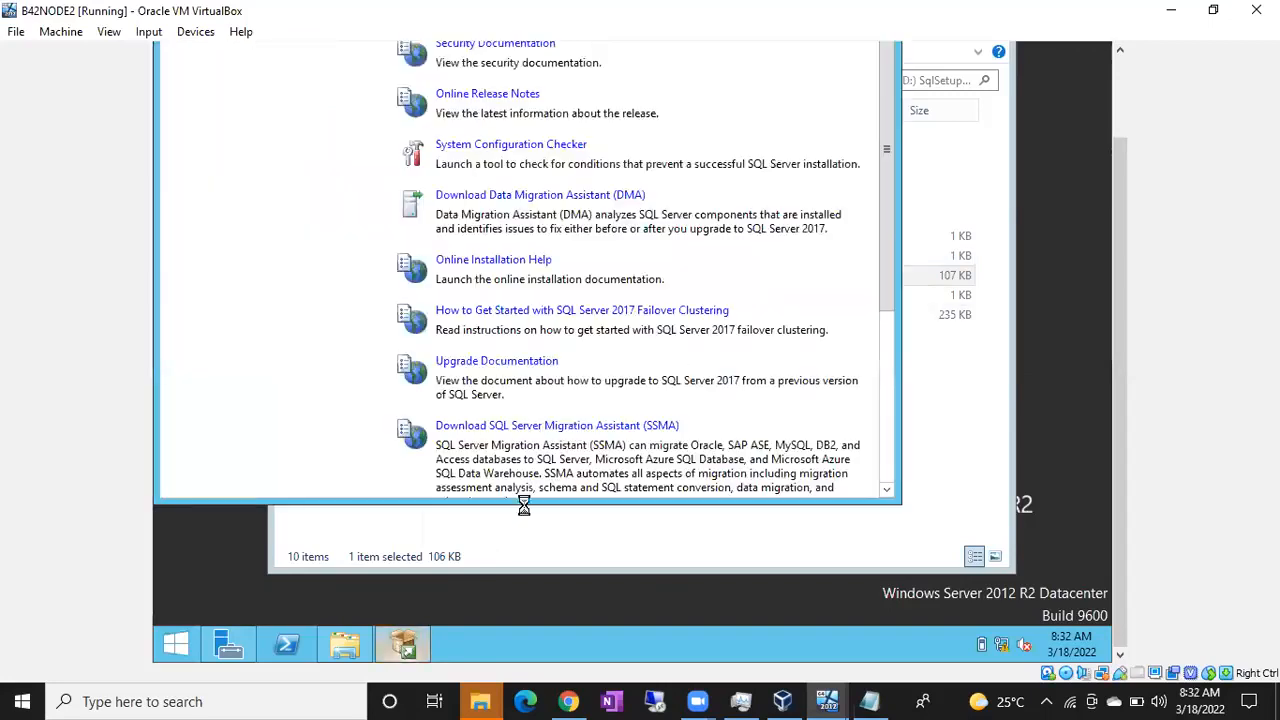
# Step: Start a new SQL Server stand-alone installation from the SQL Server Installation Center
pyautogui.moveTo(1121, 290); pyautogui.dragTo(1110, 150)
pyautogui.click(213, 117)
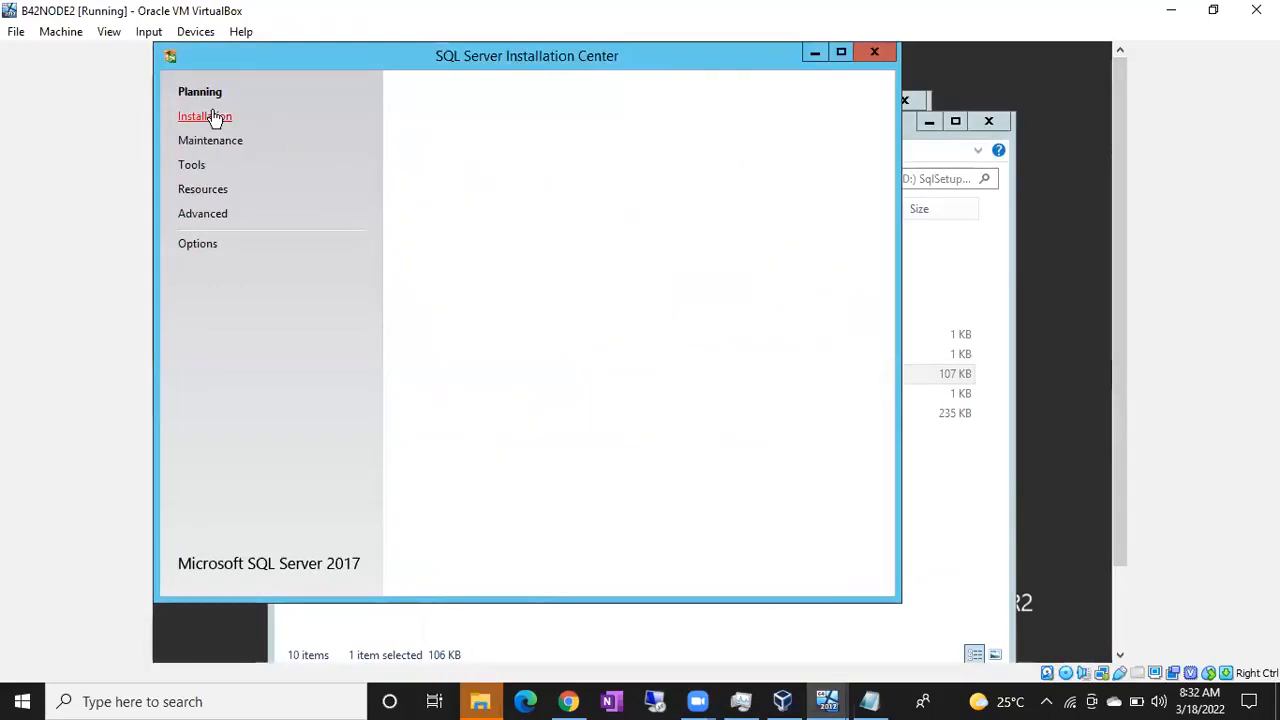
pyautogui.click(502, 92)
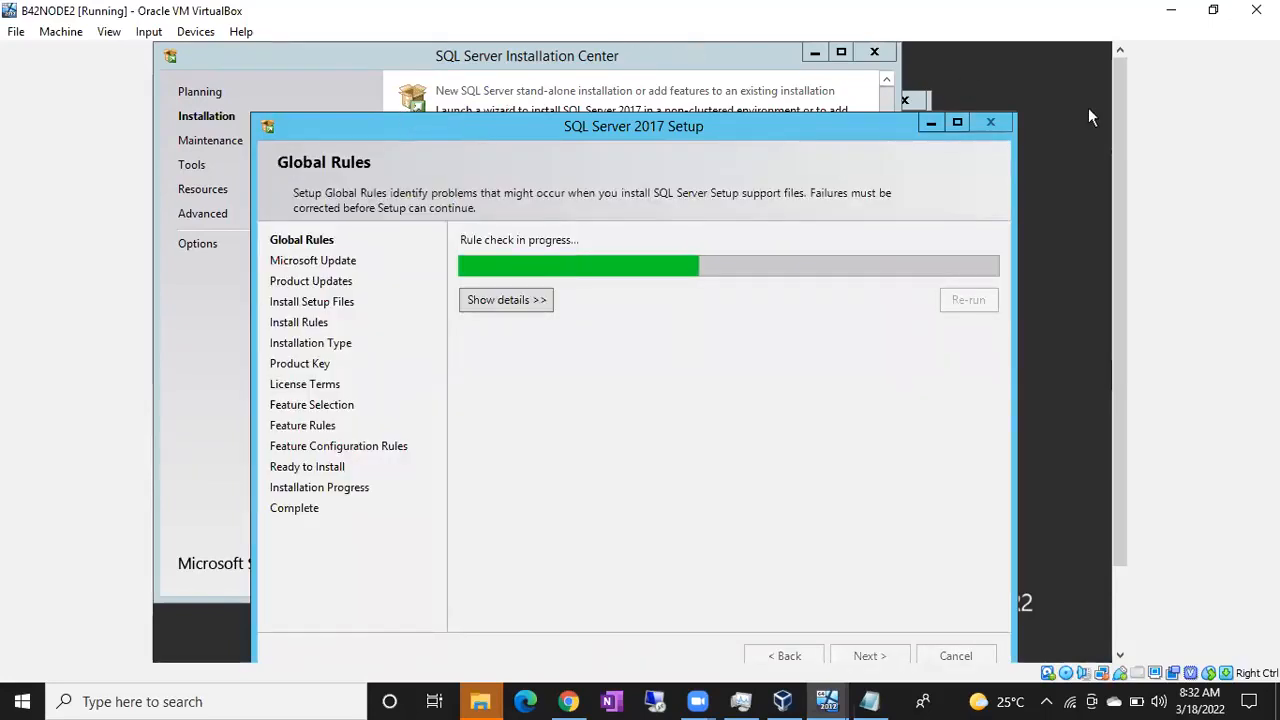
# Step: Show the global rule check details and continue past the update pages without using Microsoft Update
pyautogui.scroll(-2, 1122, 190)
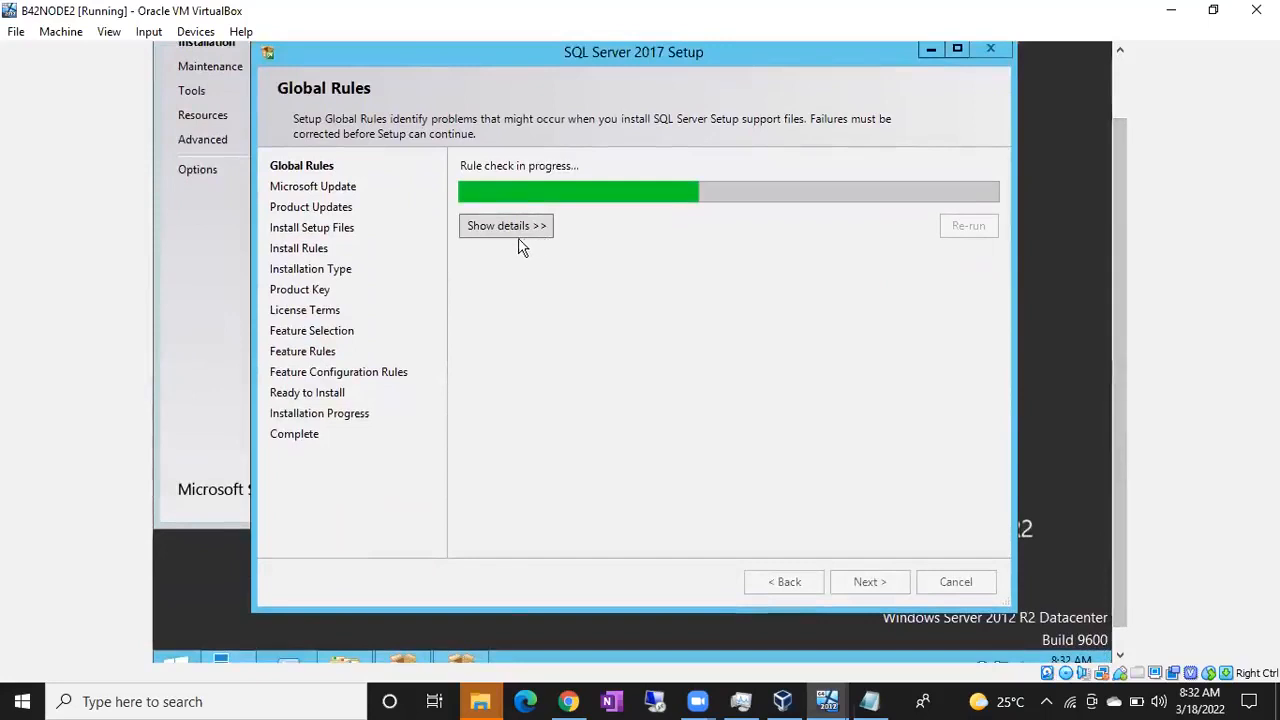
pyautogui.click(512, 236)
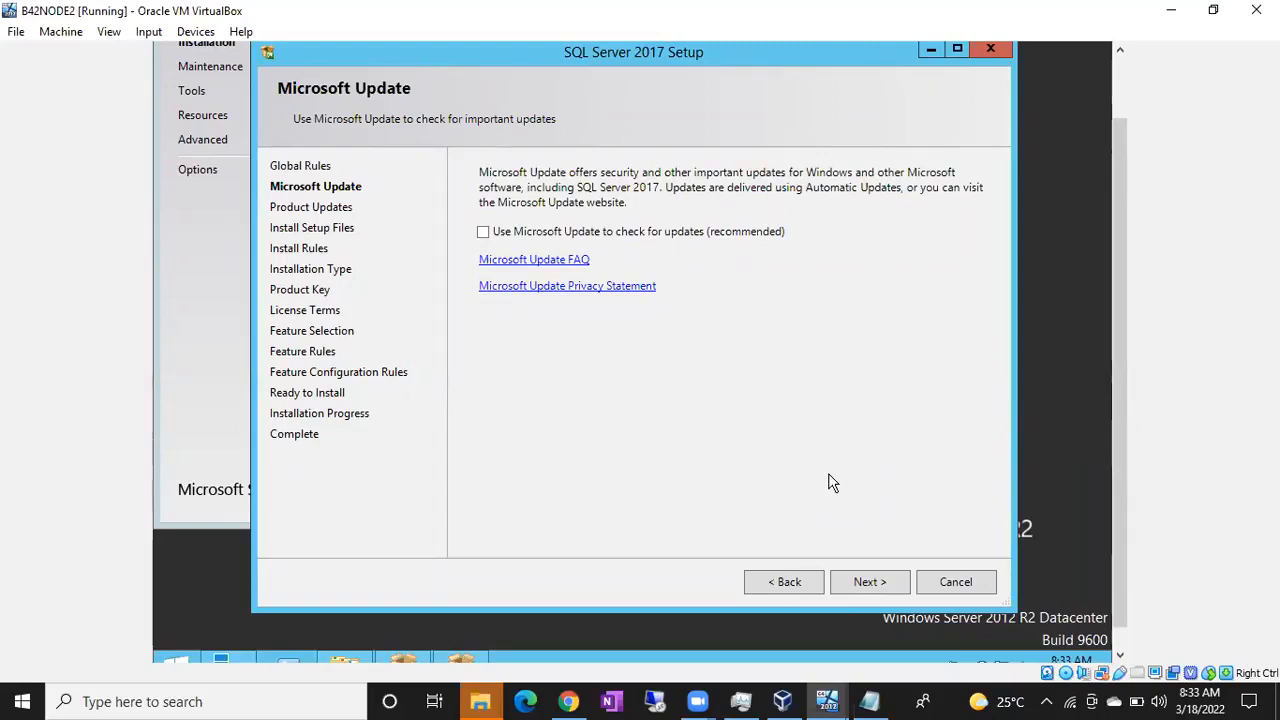
pyautogui.click(886, 584)
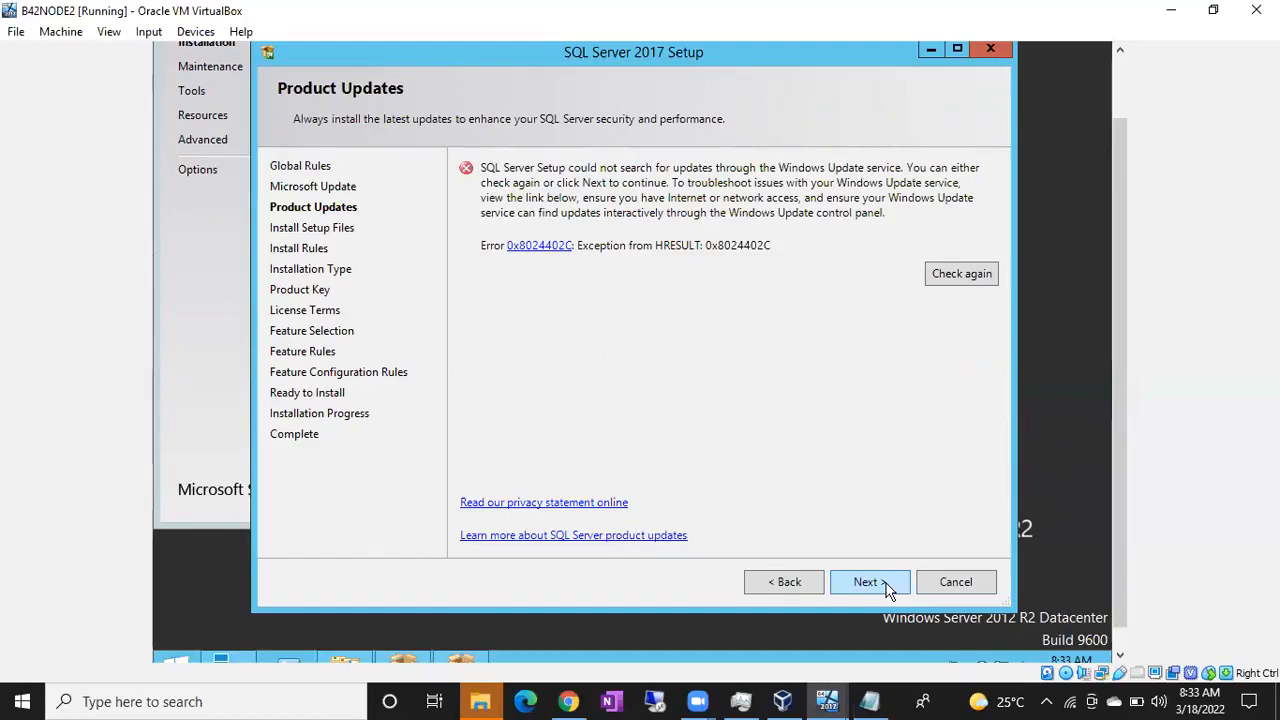
pyautogui.click(866, 582)
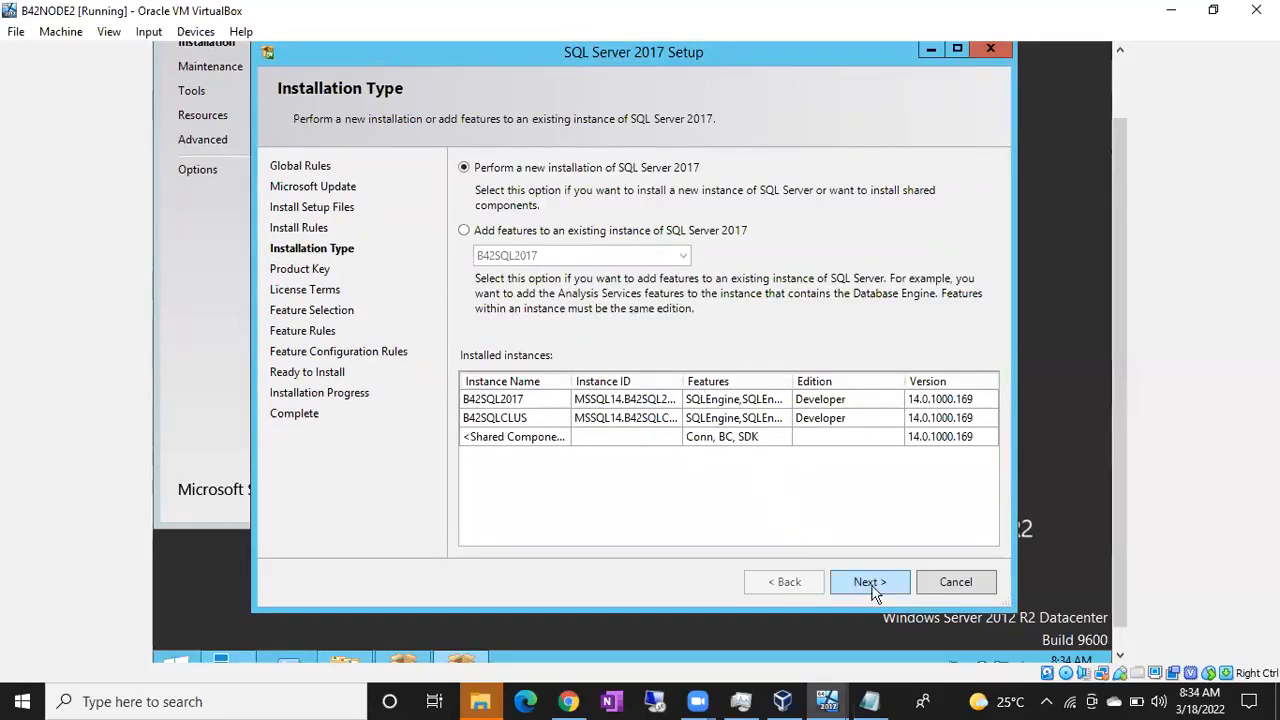
# Step: Choose a new installation of SQL Server 2017 with the free Developer edition and accept the license terms
pyautogui.click(870, 584)
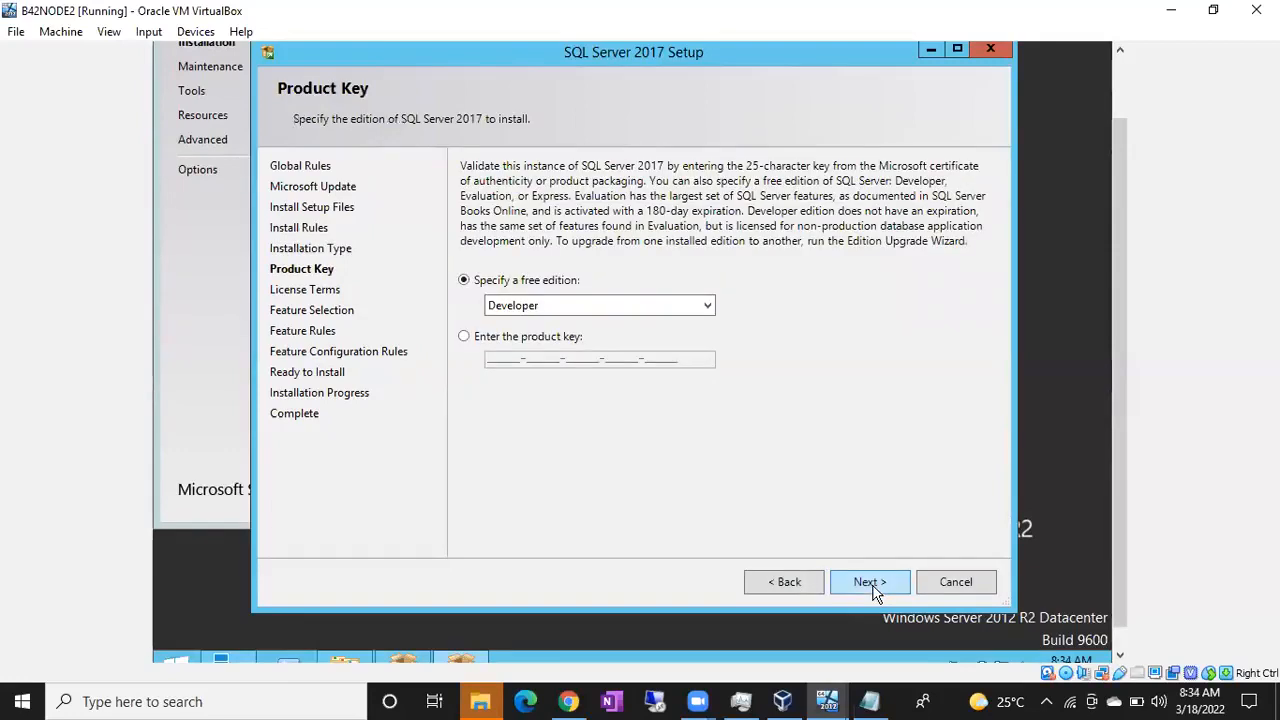
pyautogui.click(869, 583)
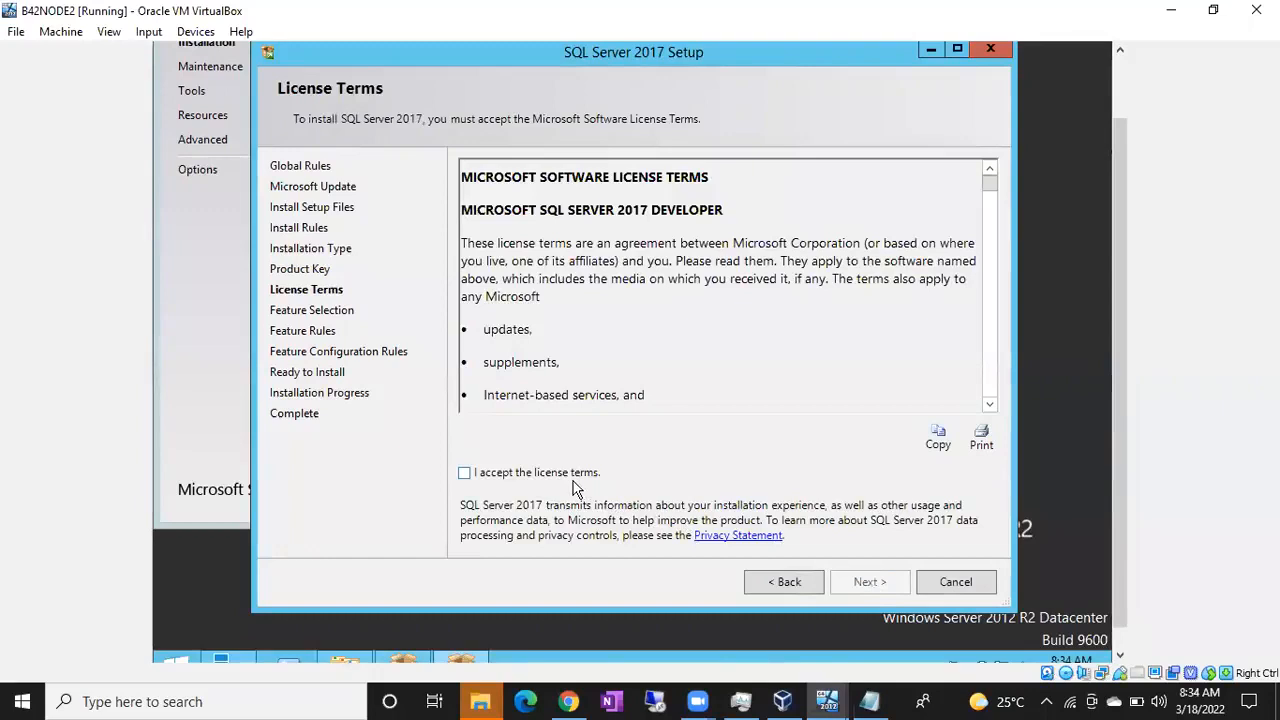
pyautogui.click(574, 479)
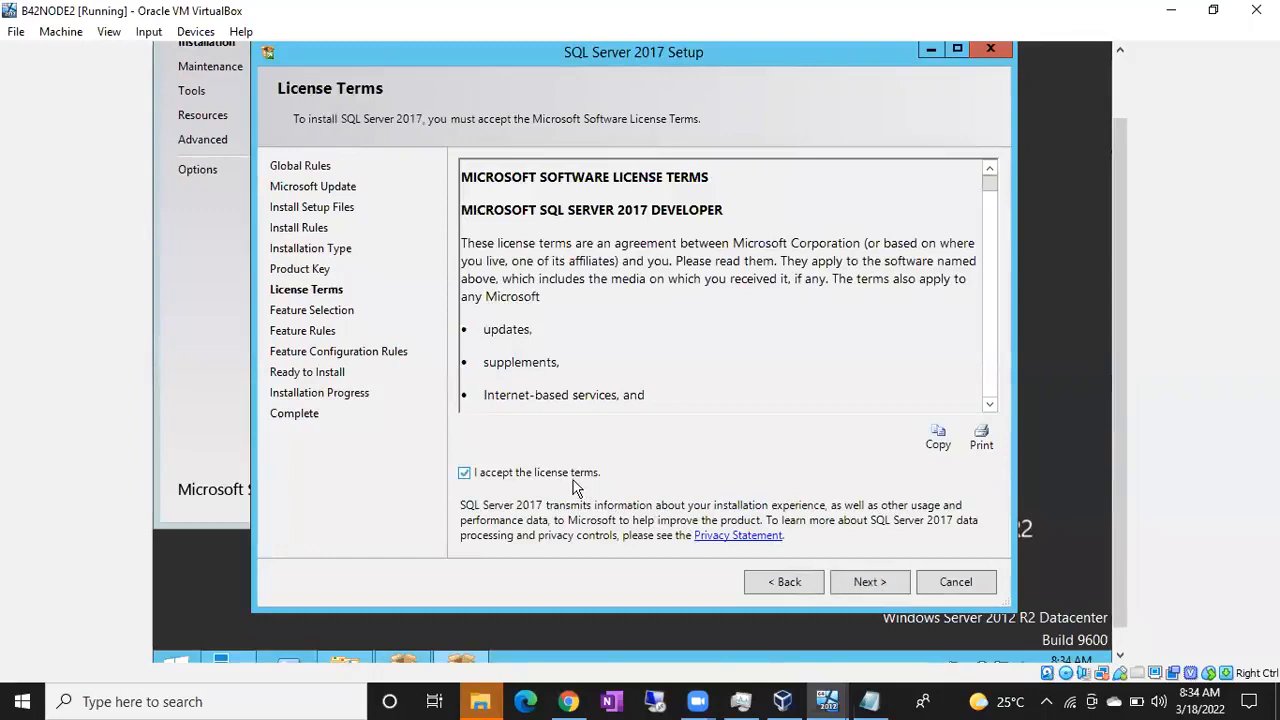
pyautogui.click(869, 588)
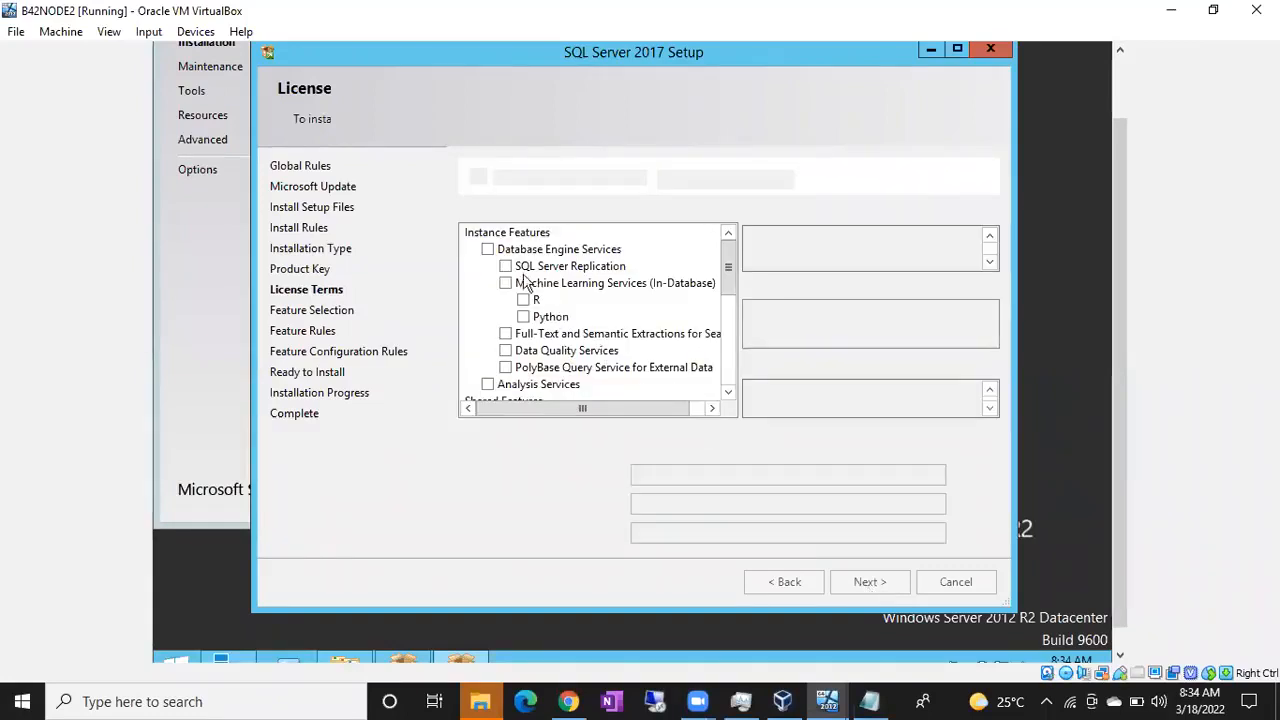
# Step: Select Database Engine Services, SQL Server Replication and Full-Text and Semantic Extractions for Search, and configure a default instance
pyautogui.click(487, 250)
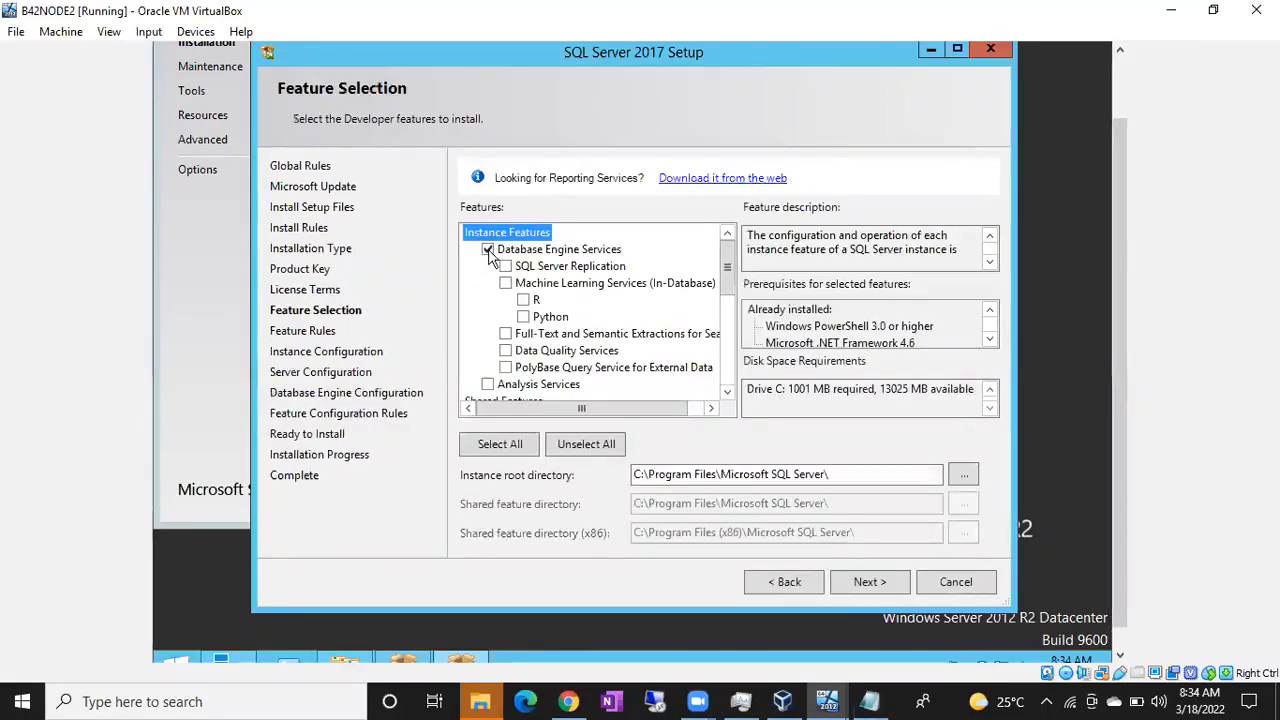
pyautogui.click(506, 267)
pyautogui.click(505, 334)
pyautogui.click(866, 582)
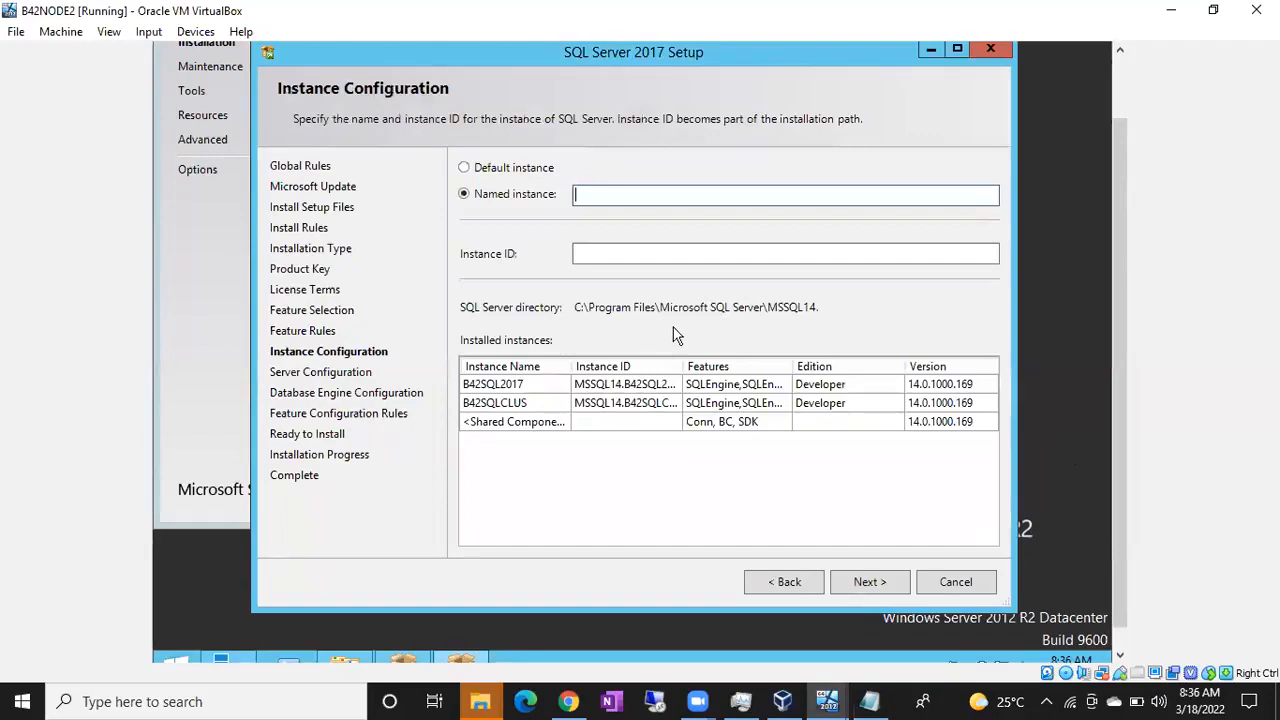
pyautogui.click(530, 172)
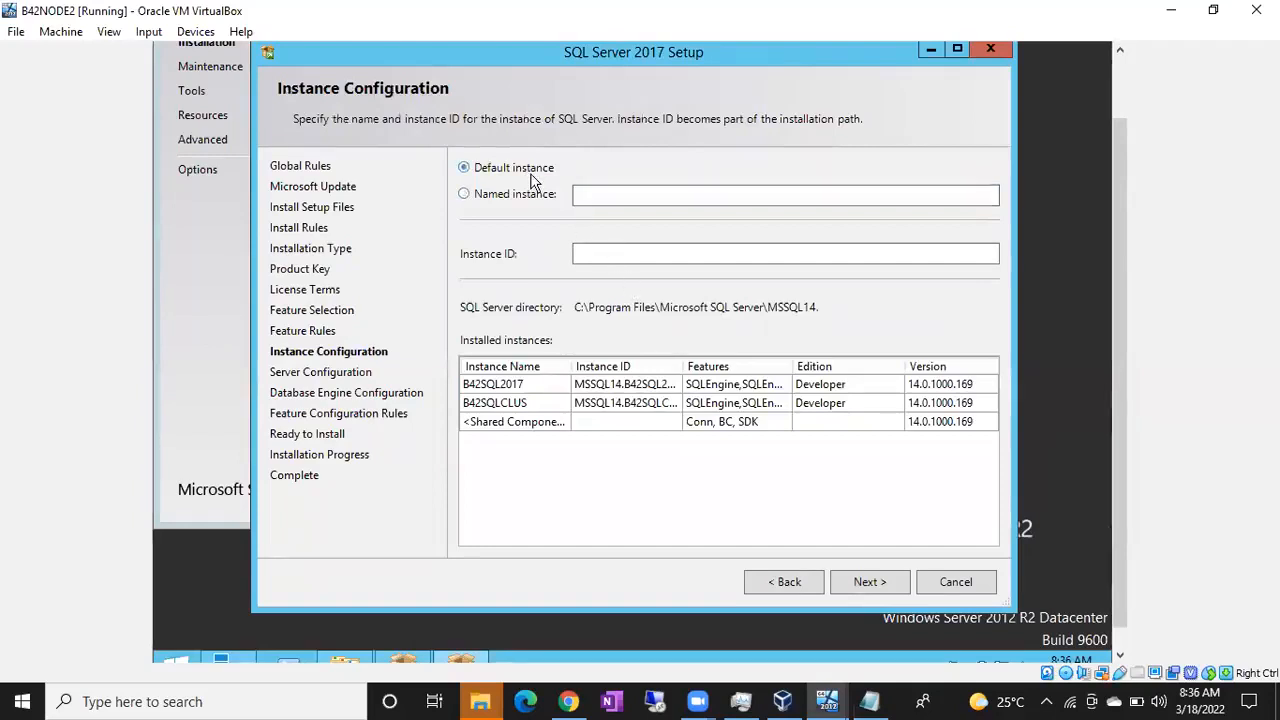
pyautogui.click(870, 581)
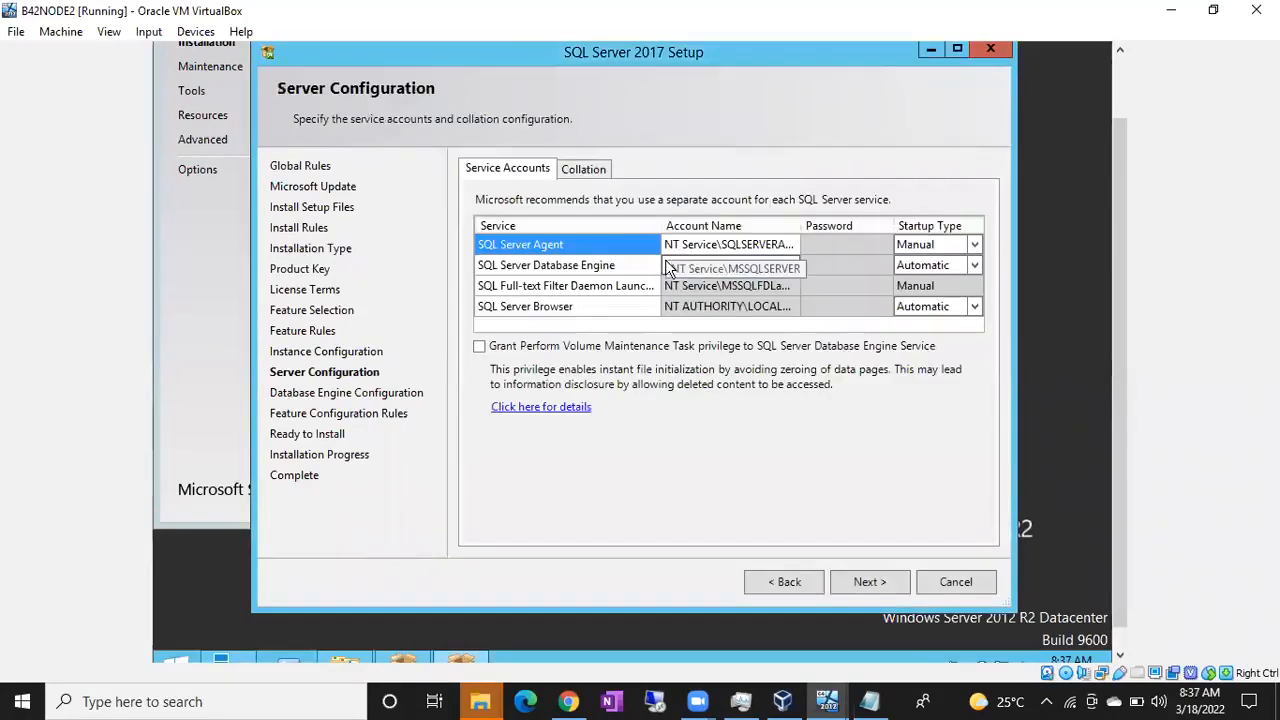
# Step: Browse for the domain account matching sql_svc, assign GOOGLE\Sql_SVC_ACT to the SQL Server Agent service, and enter the account password
pyautogui.click(792, 244)
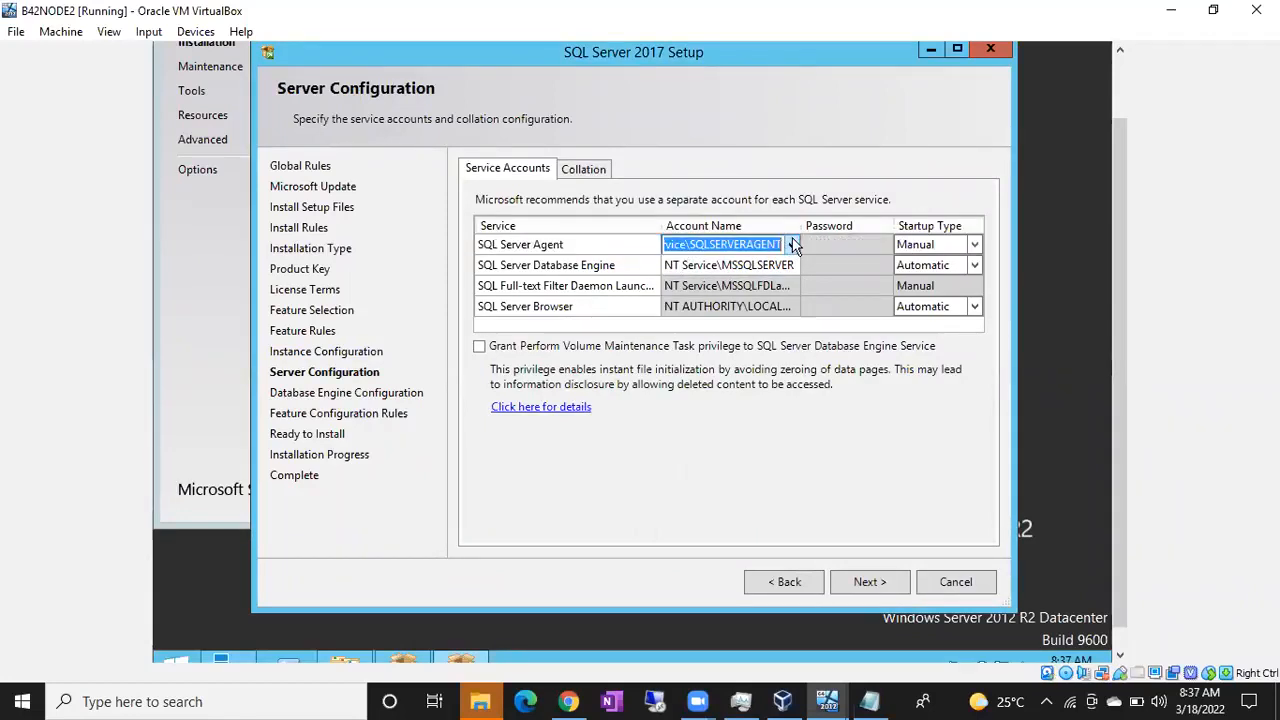
pyautogui.click(792, 244)
pyautogui.click(738, 283)
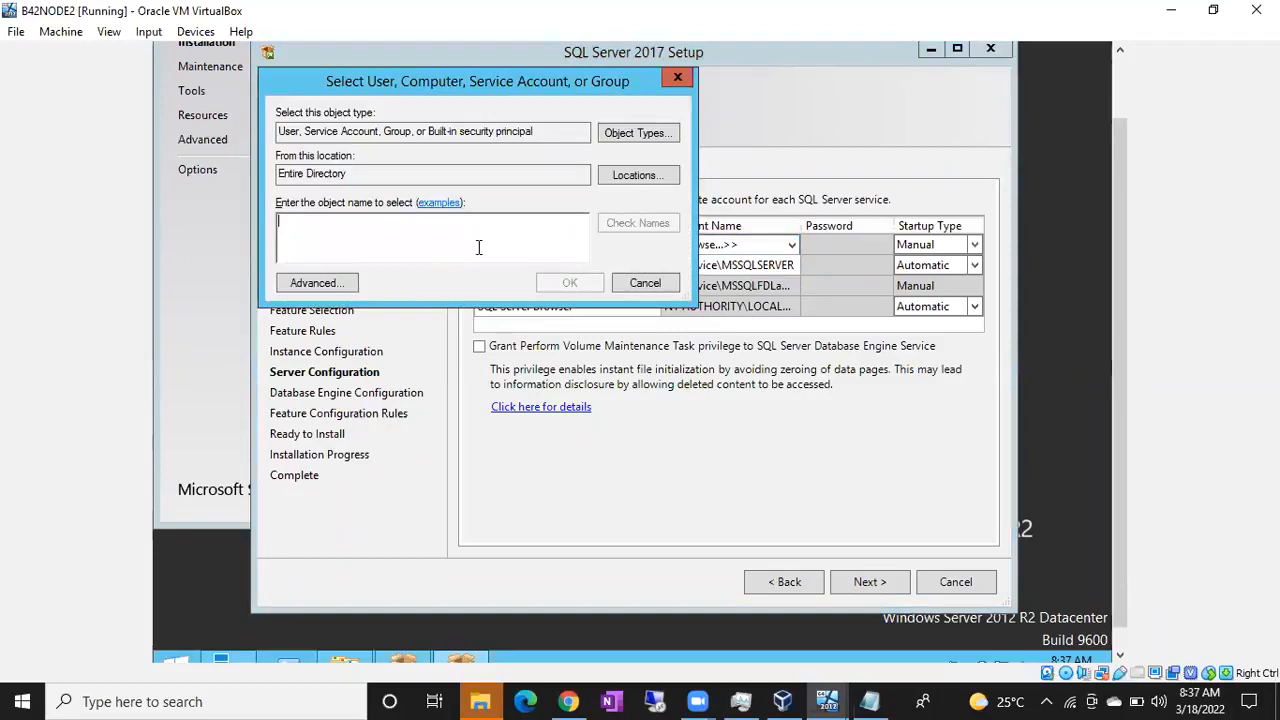
pyautogui.write('sql_svc')
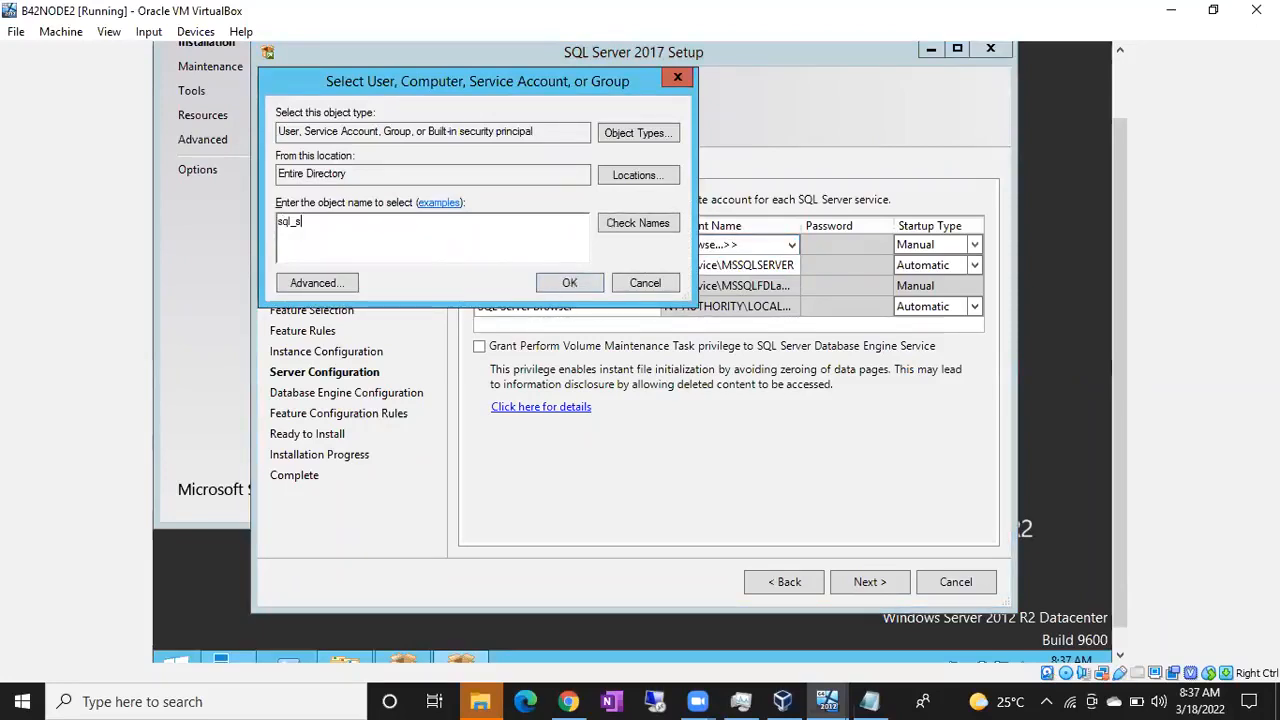
pyautogui.click(613, 228)
pyautogui.click(570, 284)
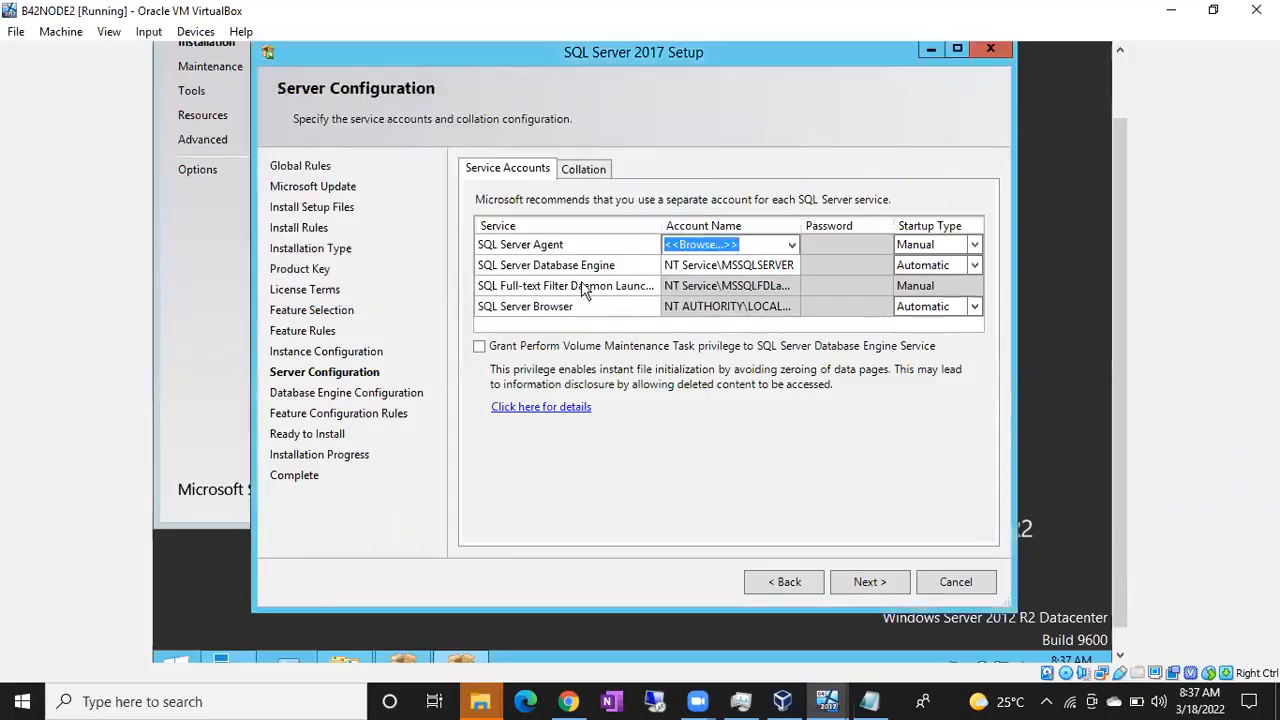
pyautogui.click(821, 240)
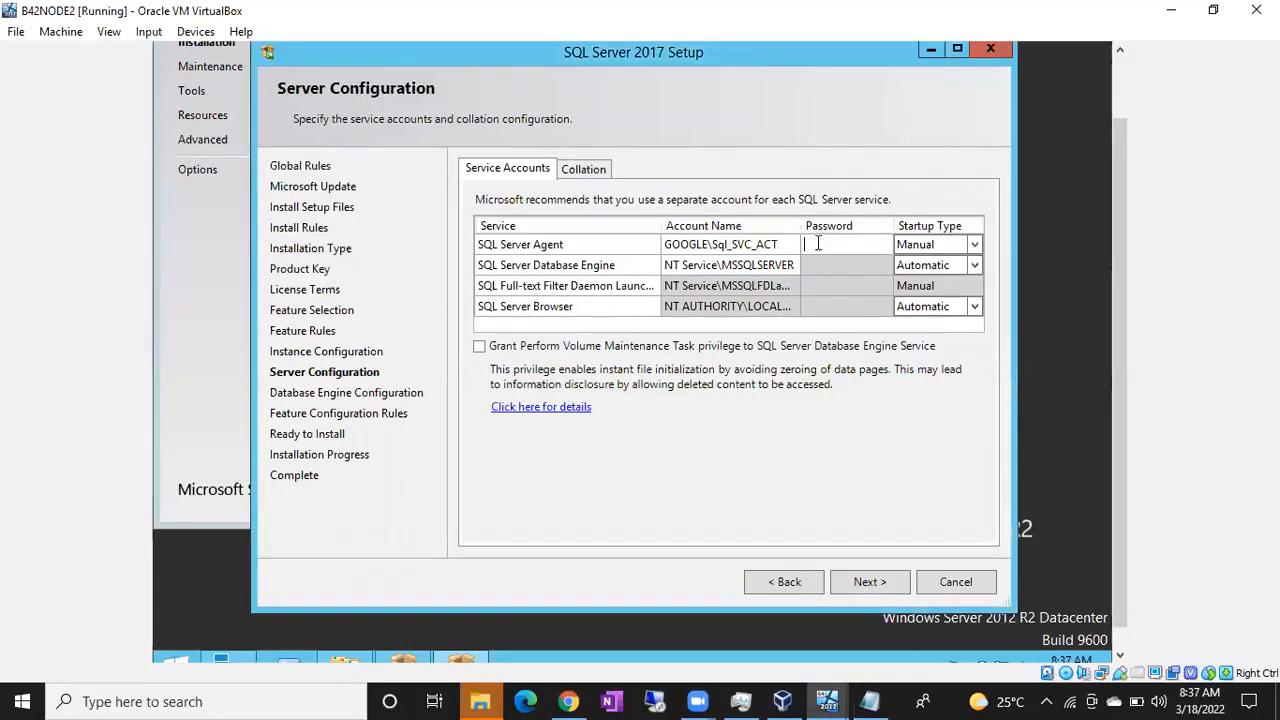
pyautogui.write('*************')
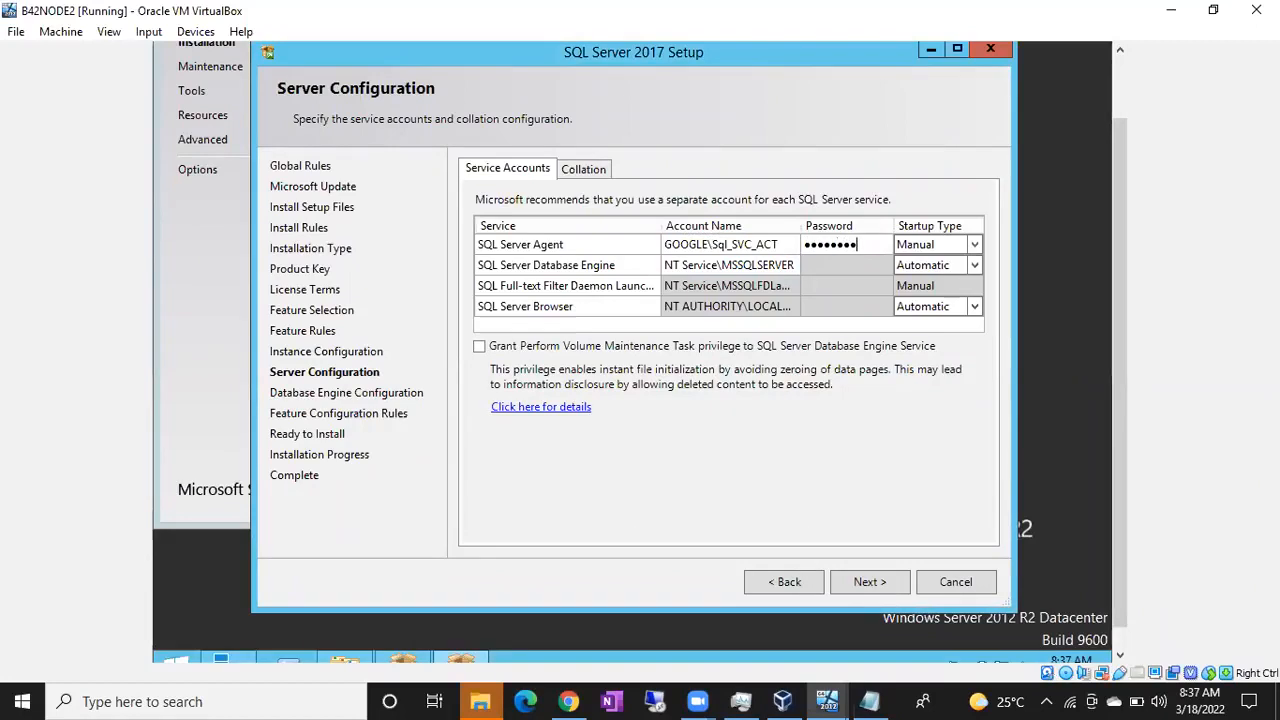
pyautogui.click(757, 244)
pyautogui.hotkey('ctrl', 'c')
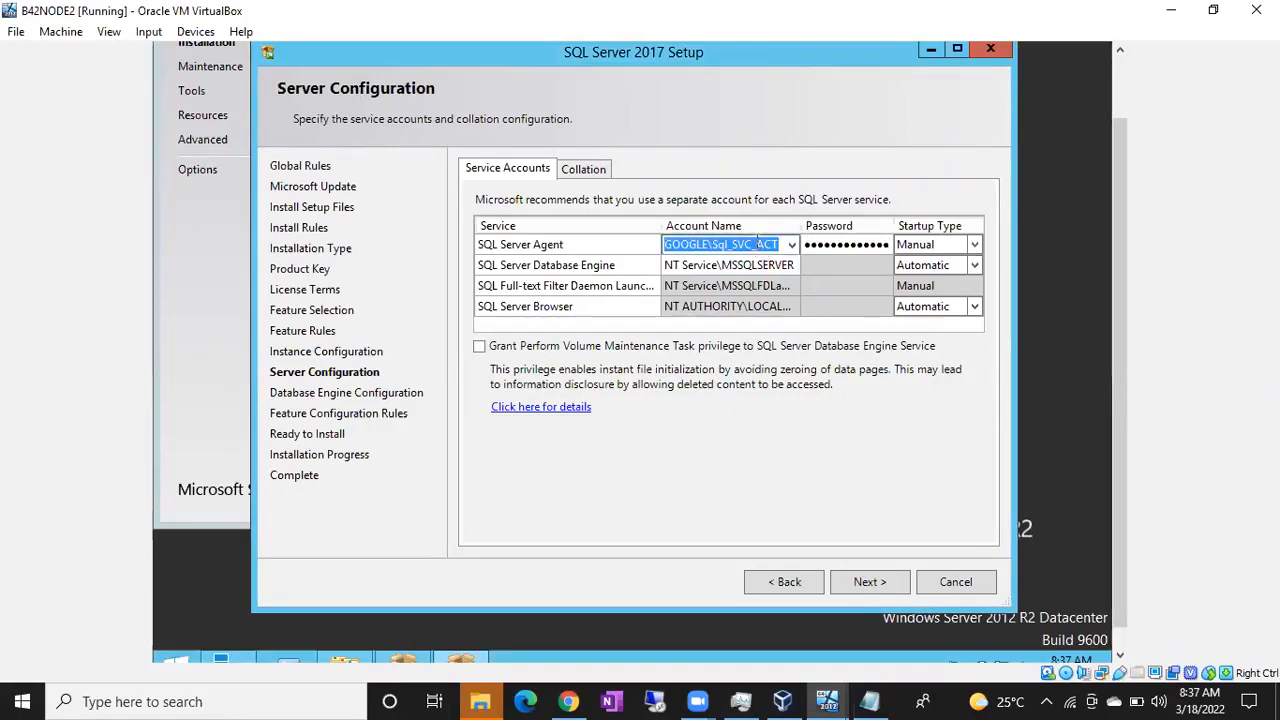
pyautogui.click(752, 265)
pyautogui.hotkey('ctrl', 'v')
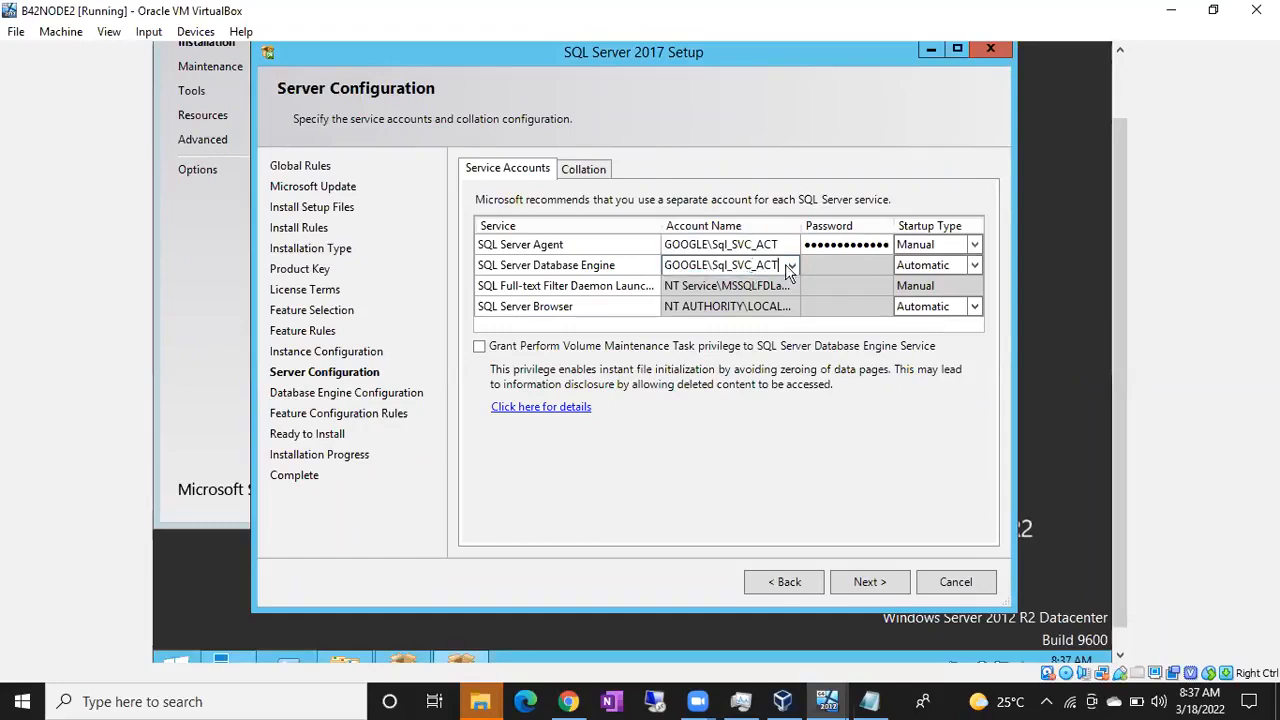
pyautogui.click(848, 266)
pyautogui.write('******')
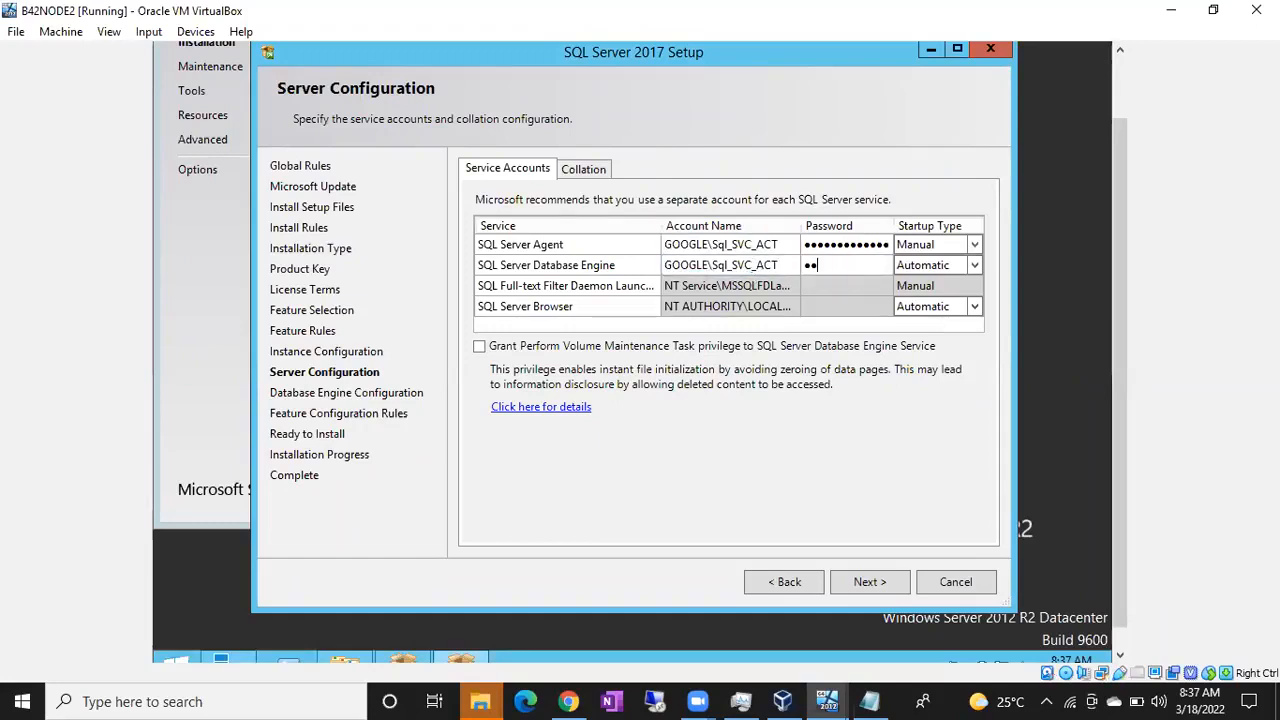
pyautogui.write('*******')
# Step: Set the SQL Server Agent startup type to Automatic and continue to the Database Engine configuration
pyautogui.click(975, 244)
pyautogui.click(977, 244)
pyautogui.click(946, 266)
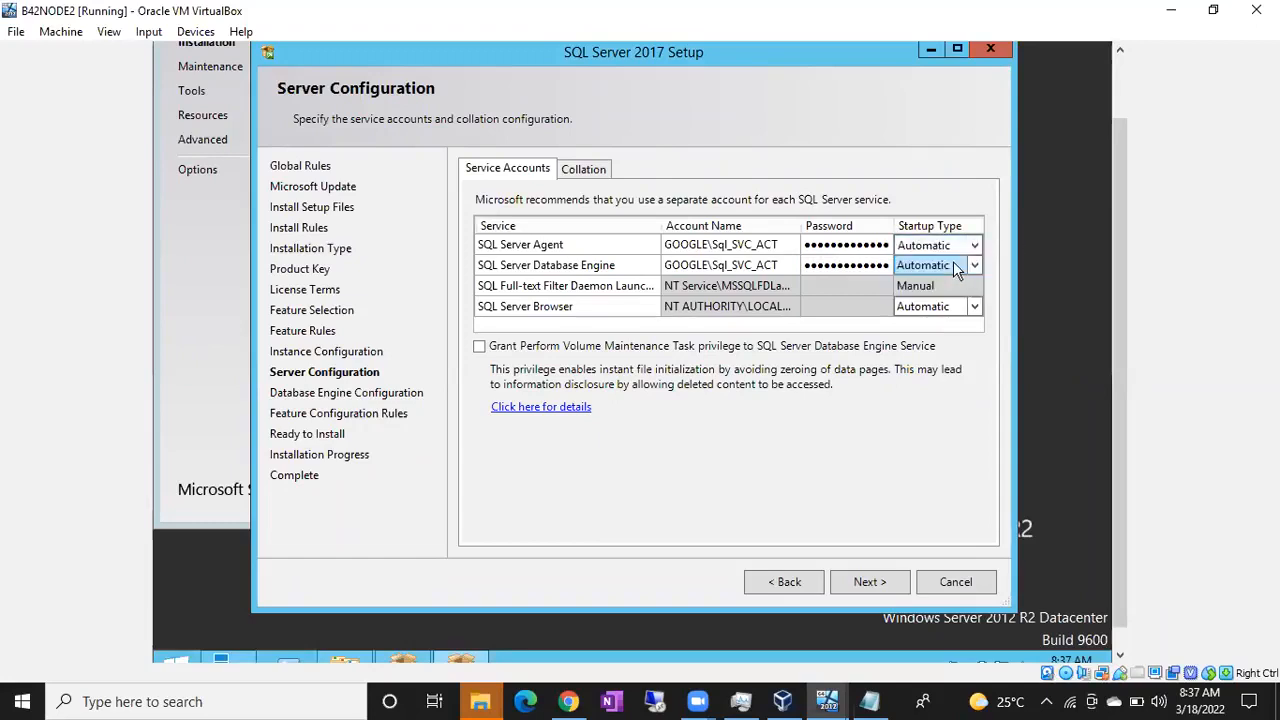
pyautogui.click(870, 584)
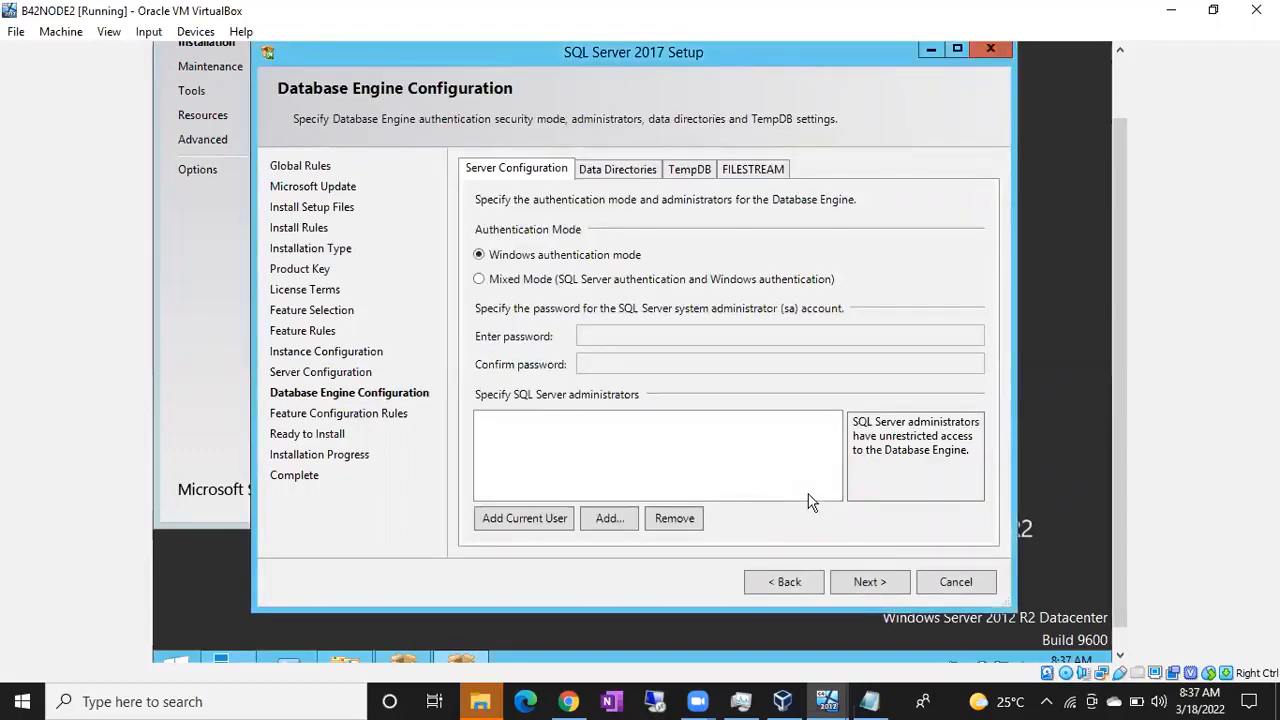
# Step: Add the current user, the SQLDBAs group and Sql_SVC_ACT as SQL Server administrators, and continue to the installation summary
pyautogui.click(536, 518)
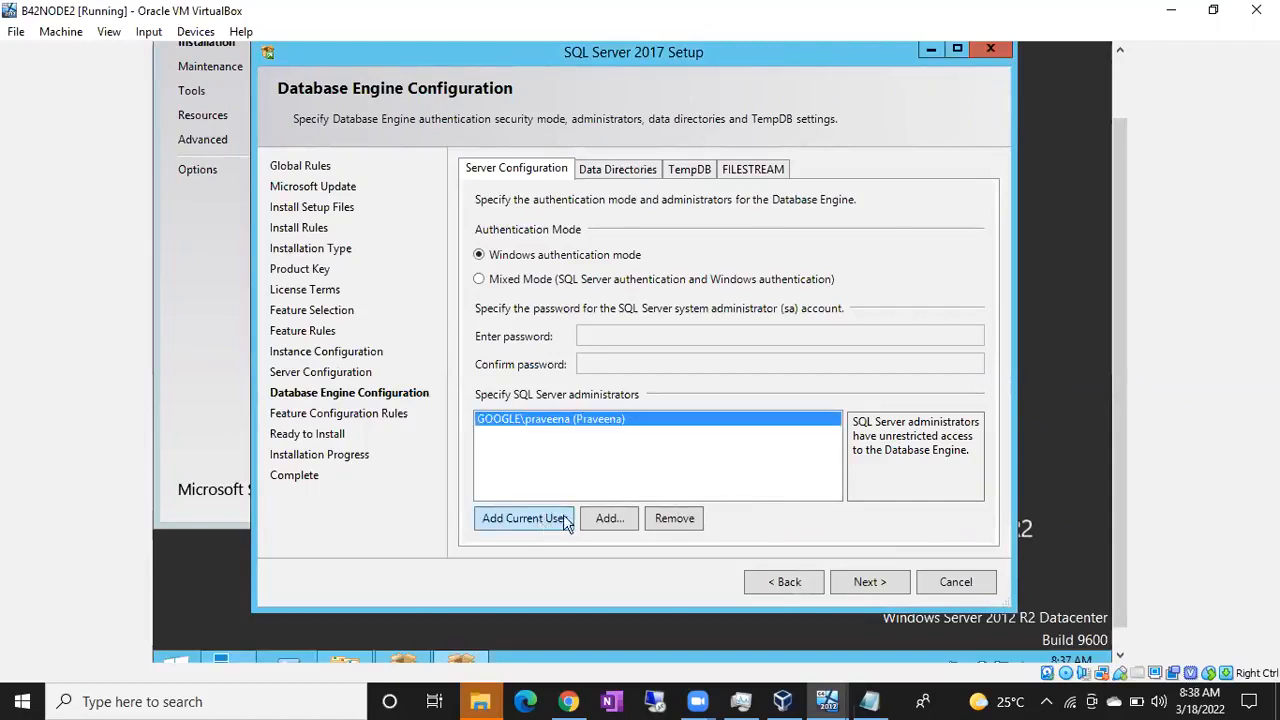
pyautogui.click(605, 518)
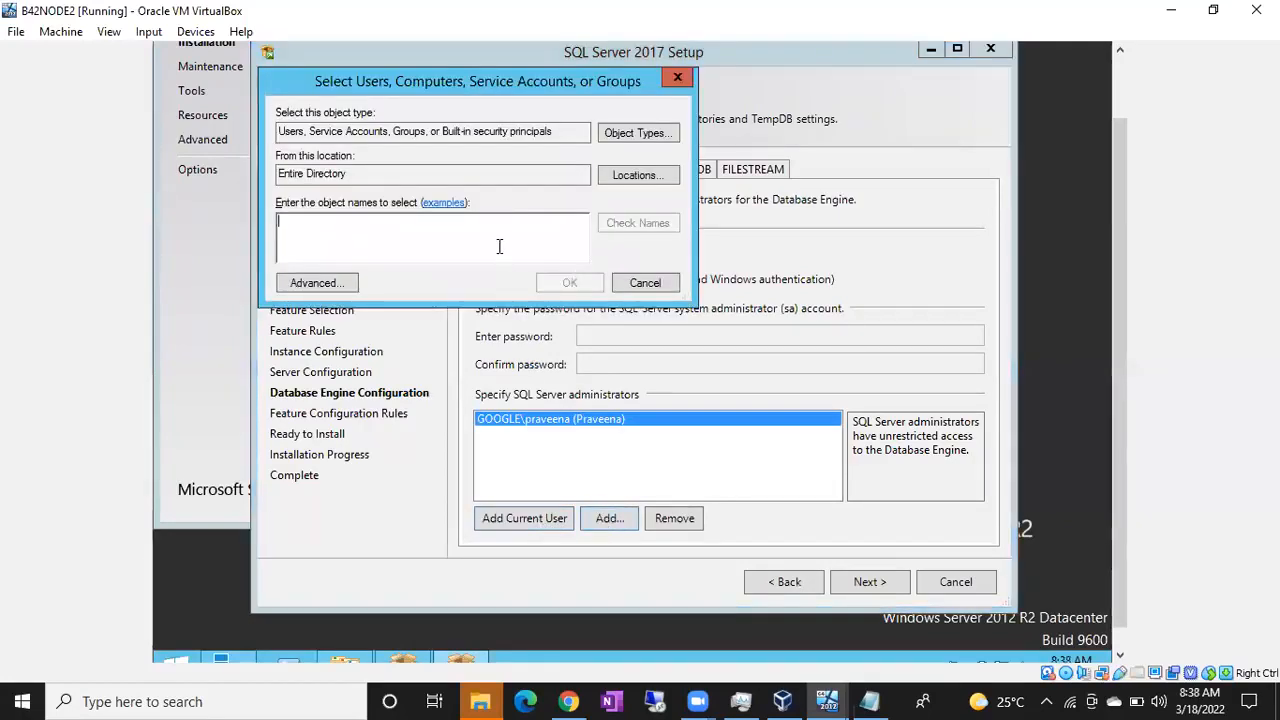
pyautogui.write('sqldbas')
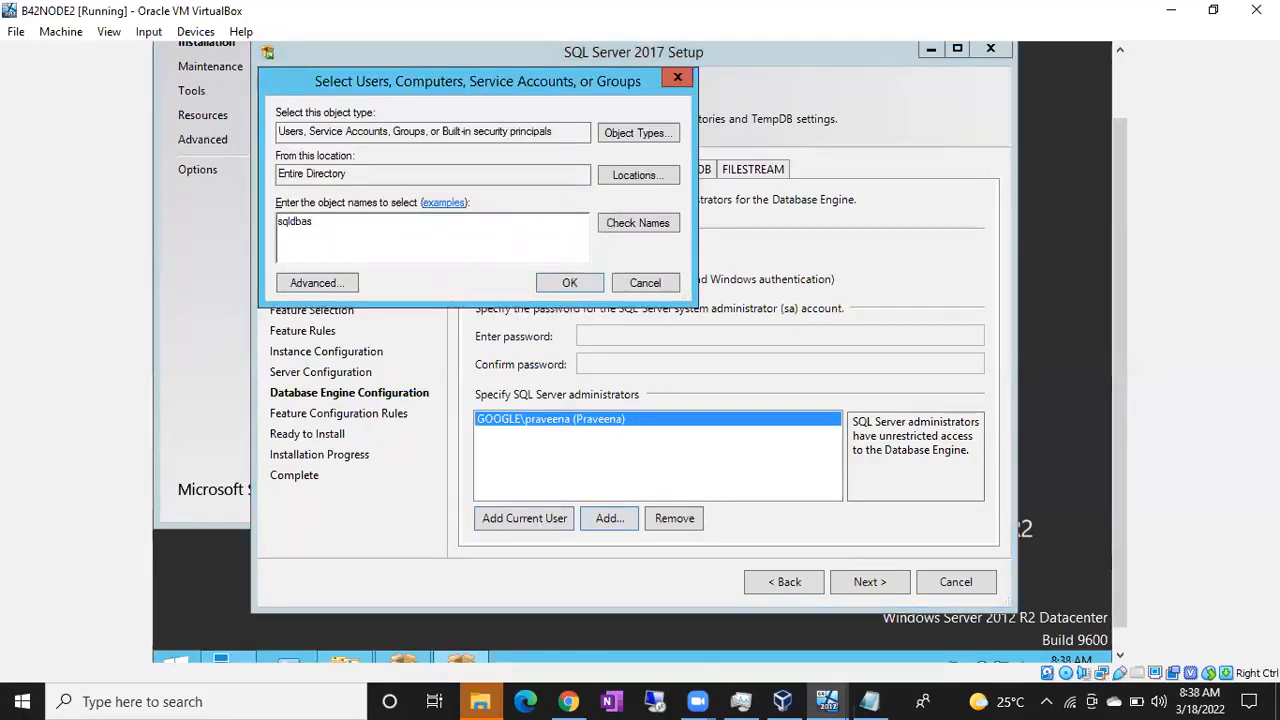
pyautogui.write(';sql_svc')
pyautogui.click(622, 228)
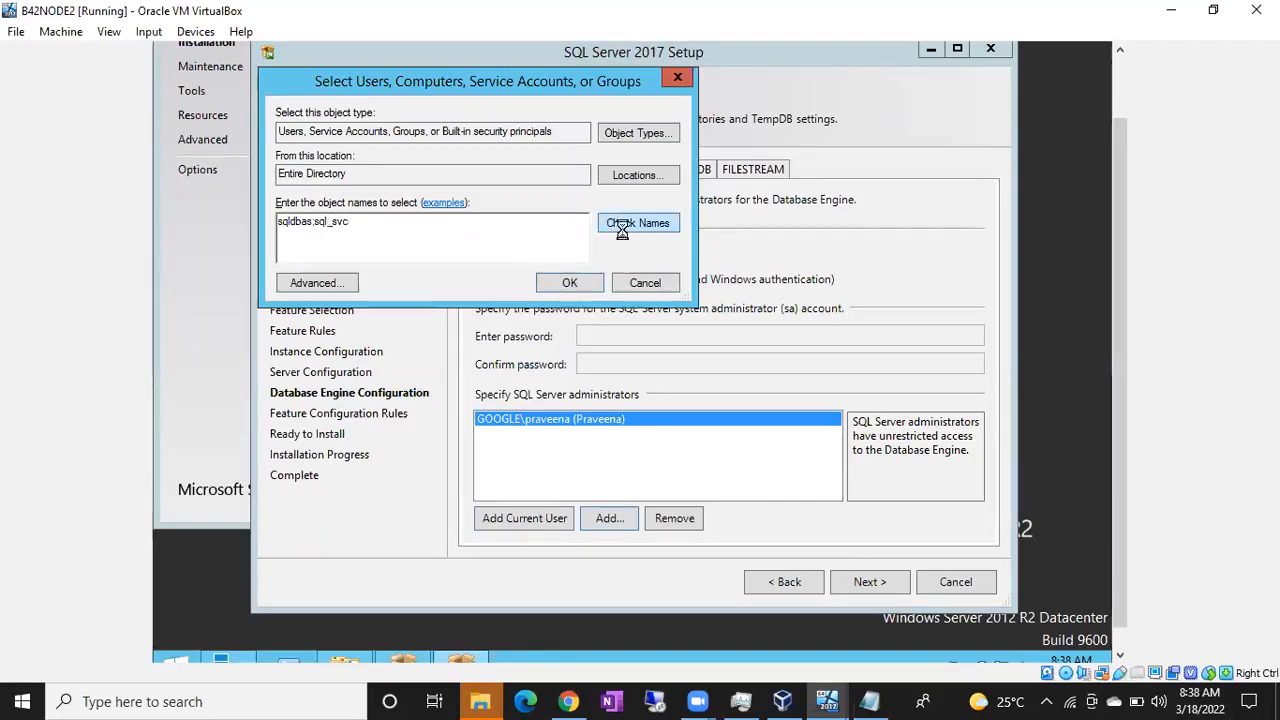
pyautogui.click(579, 281)
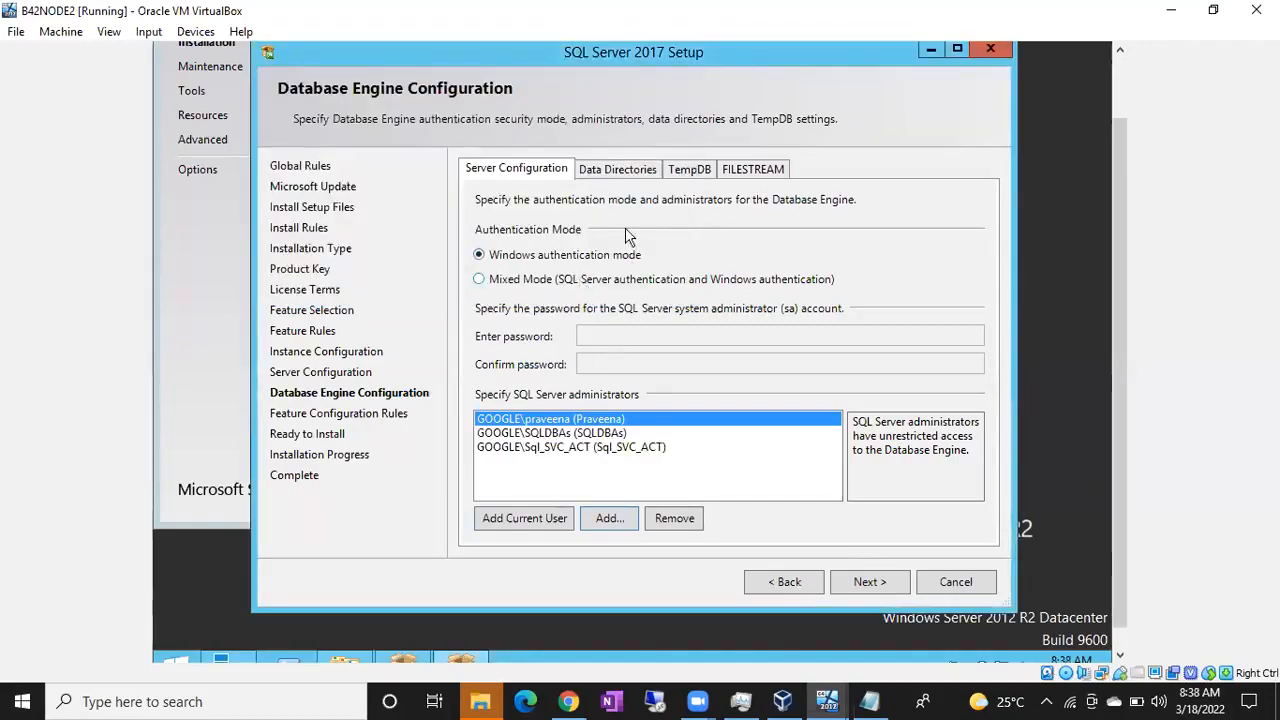
pyautogui.click(852, 582)
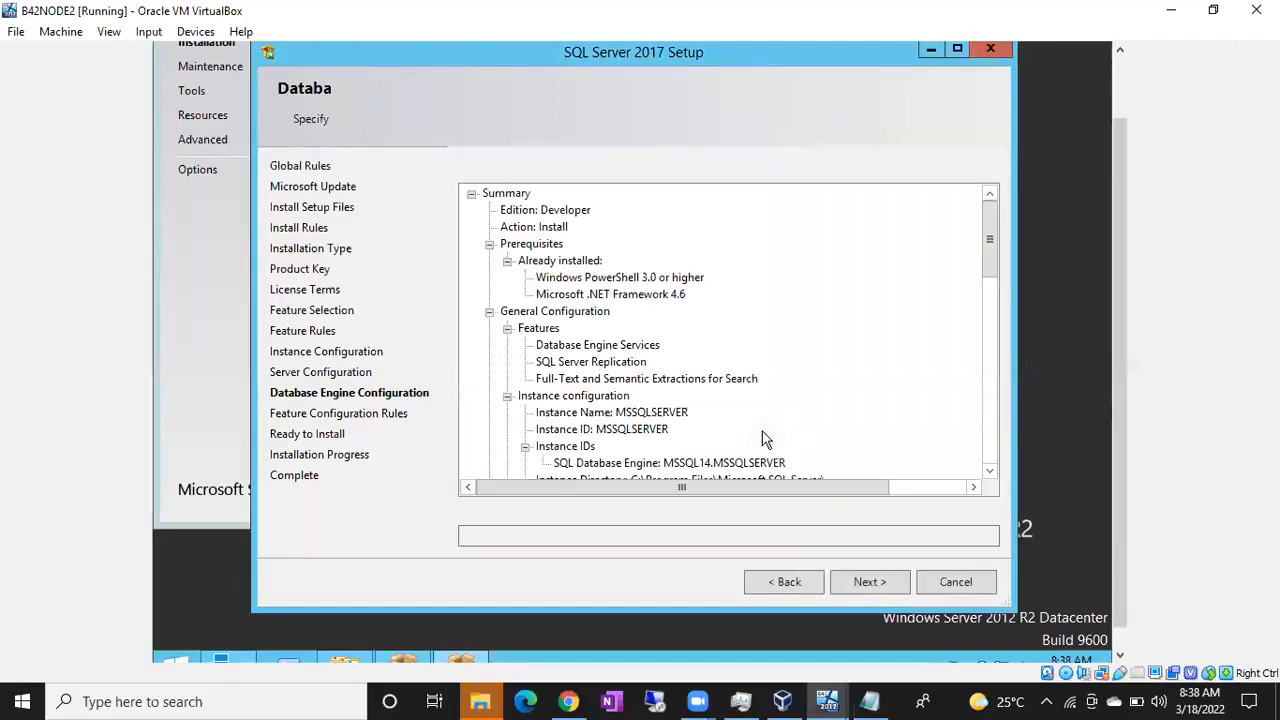
# Step: Start the installation on B42NODE2, and close the completed SQL Server 2017 setup wizard on B42NODE1
pyautogui.click(885, 594)
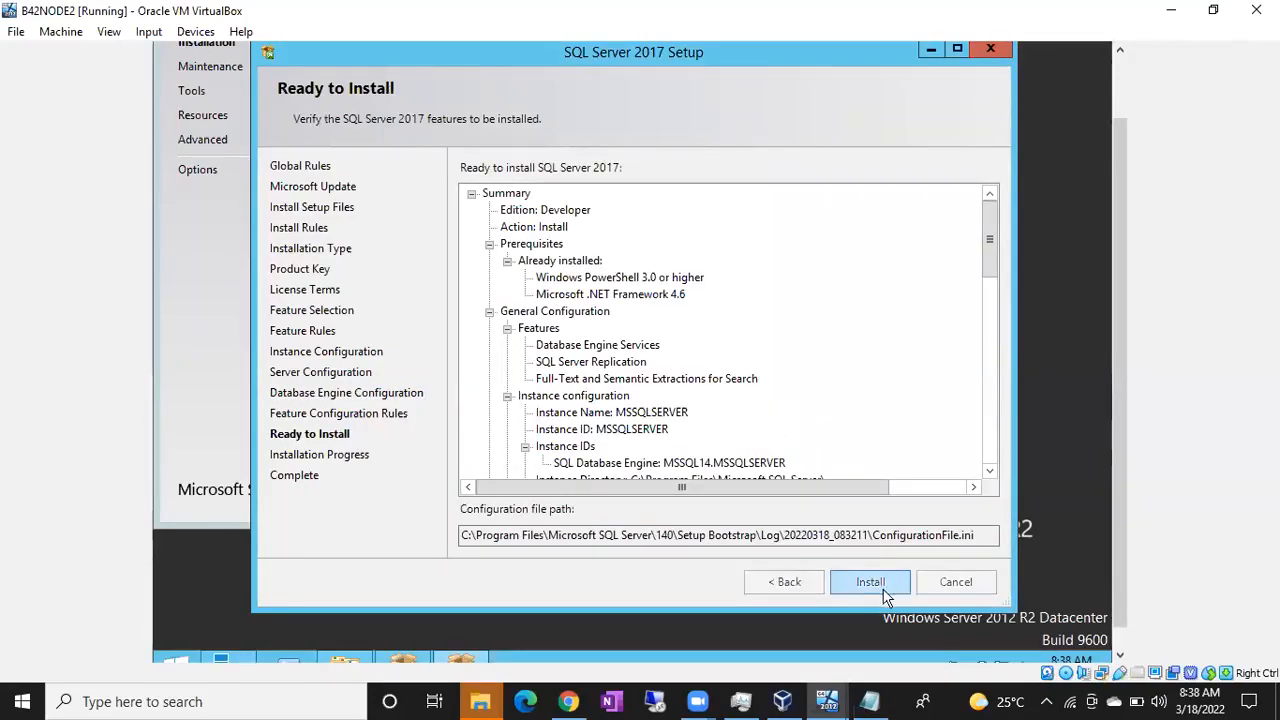
pyautogui.click(835, 700)
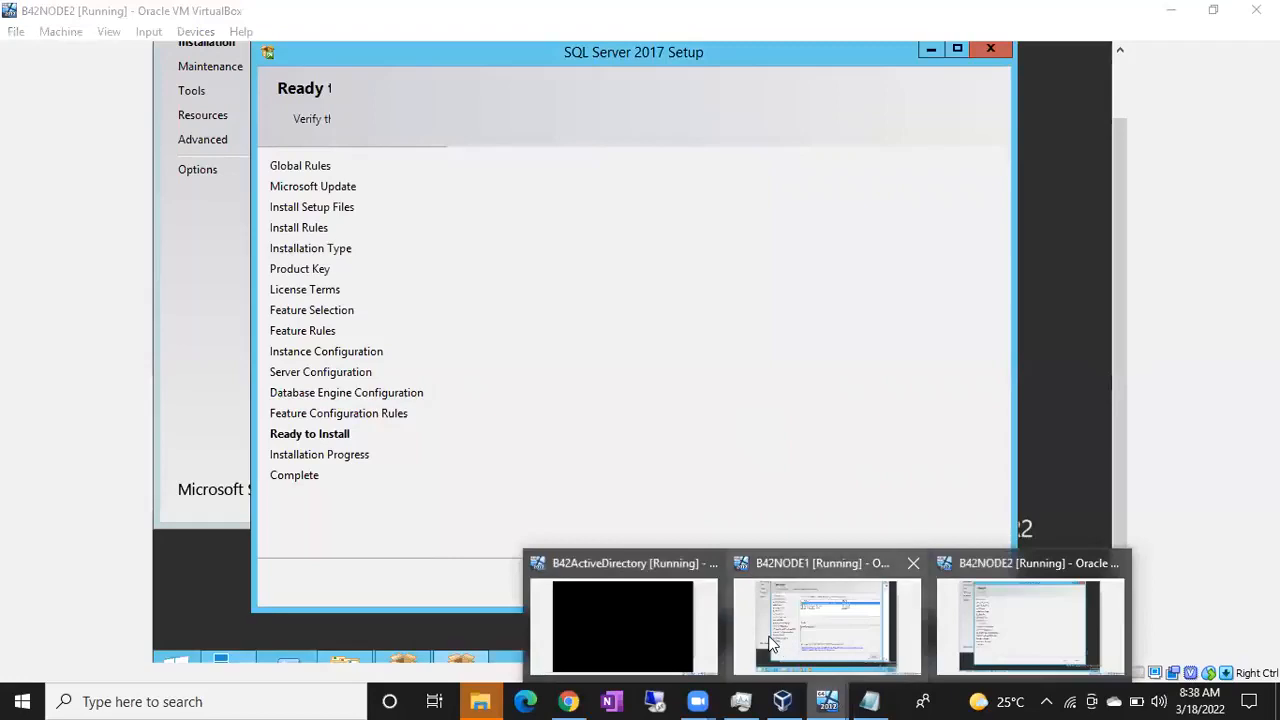
pyautogui.click(769, 635)
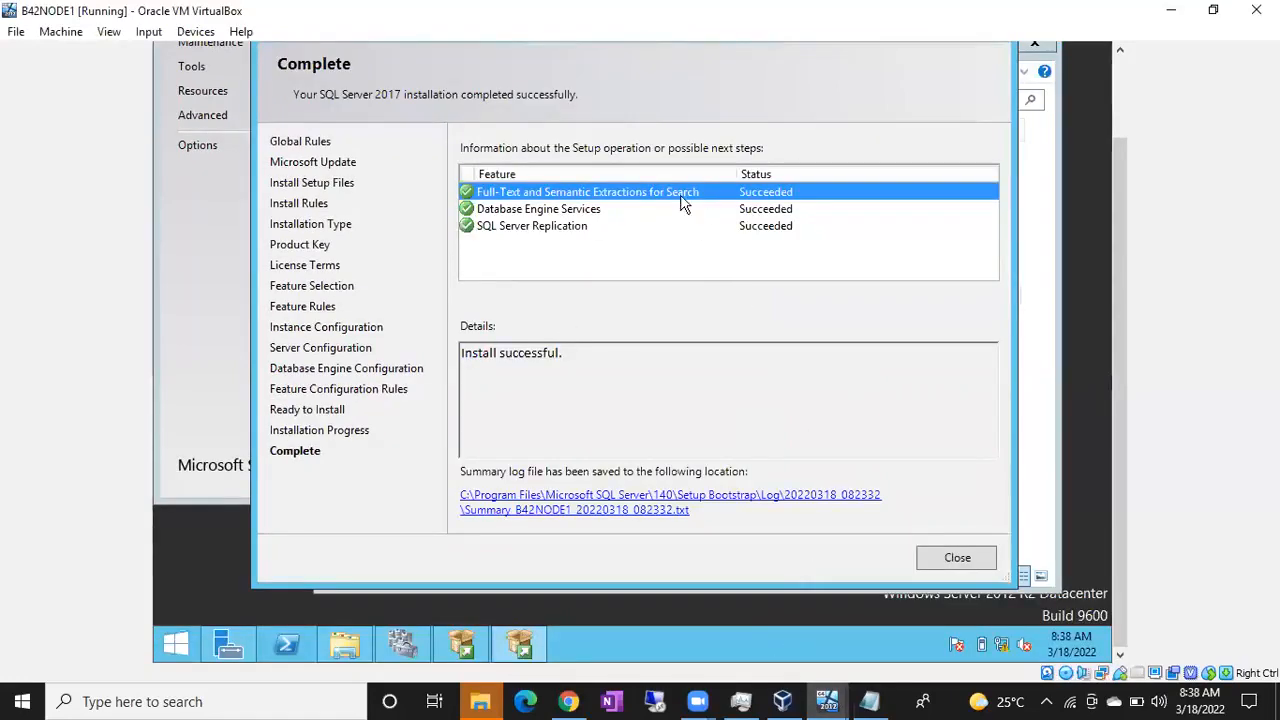
pyautogui.click(957, 558)
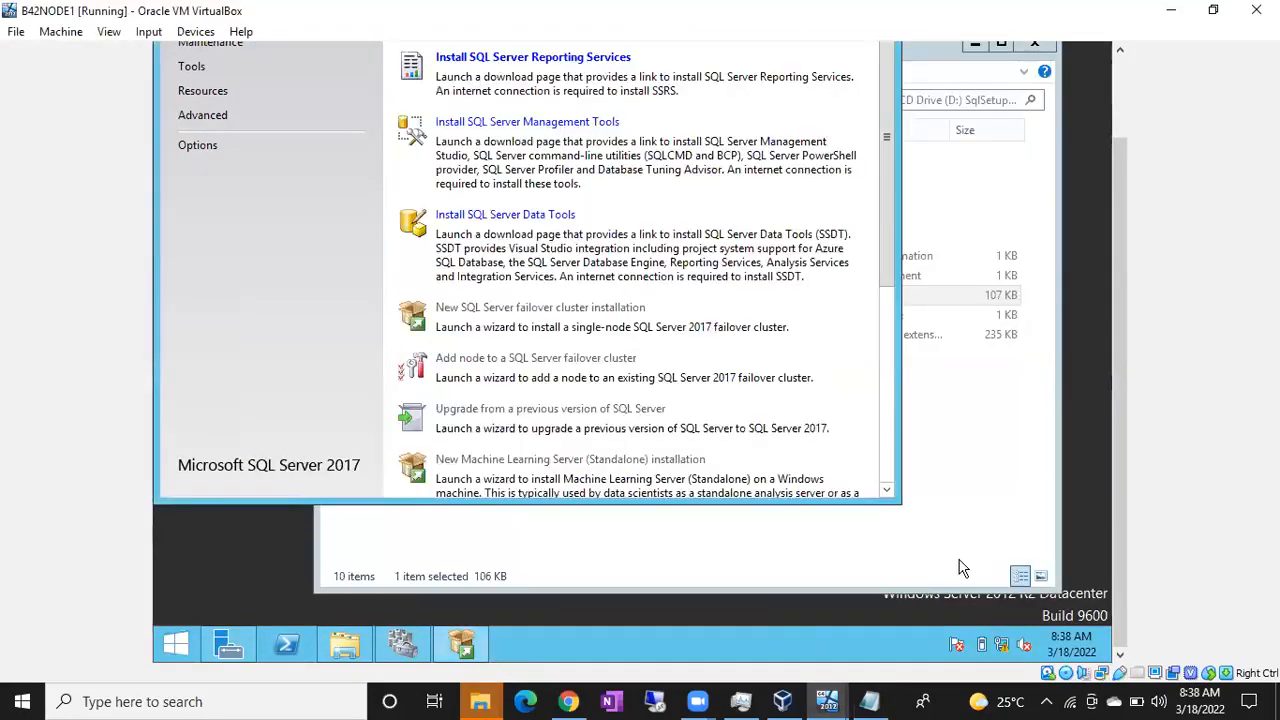
# Step: Search for ssms on B42NODE1 and launch Microsoft SQL Server Management Studio 18
pyautogui.press('super')
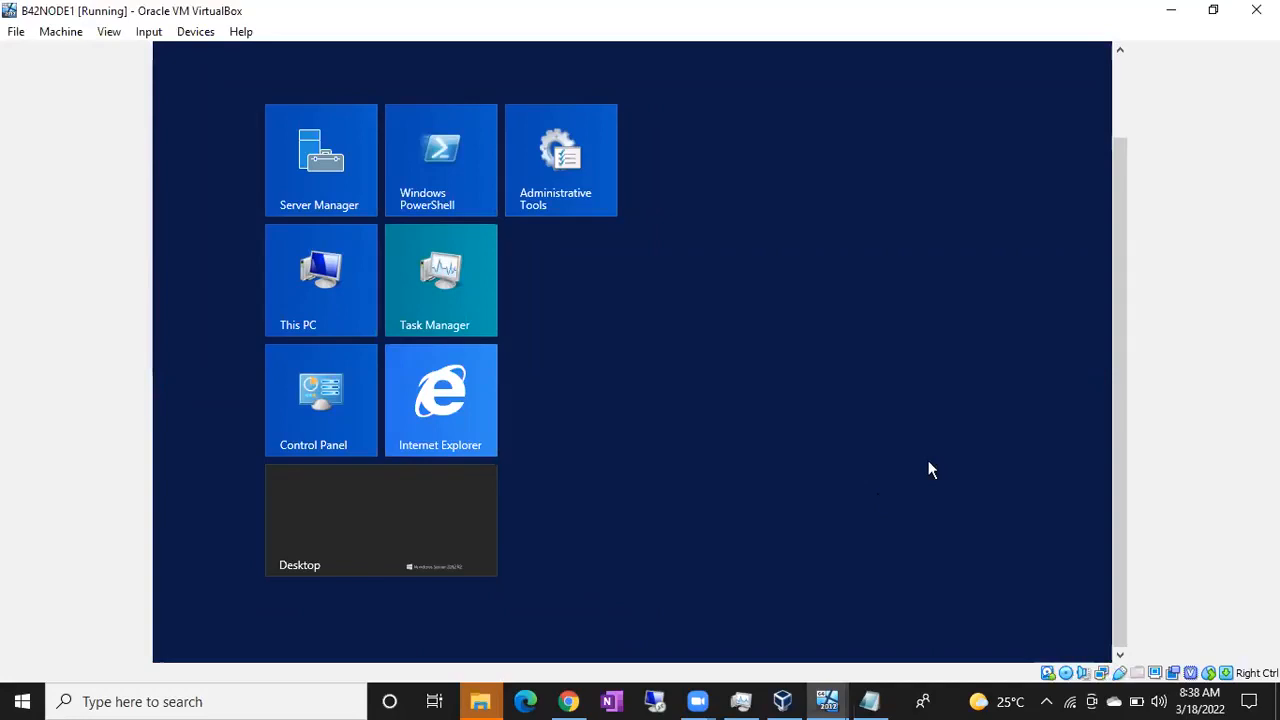
pyautogui.write('ssms')
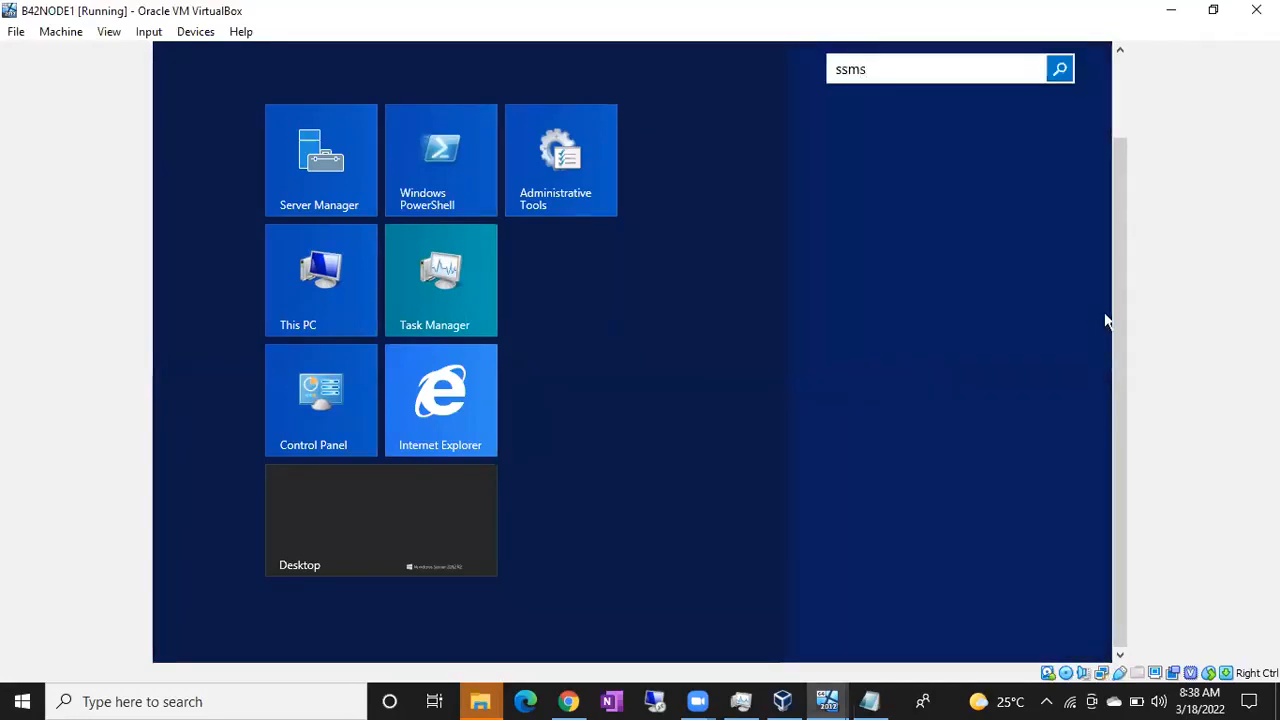
pyautogui.moveTo(1115, 300); pyautogui.dragTo(1118, 233)
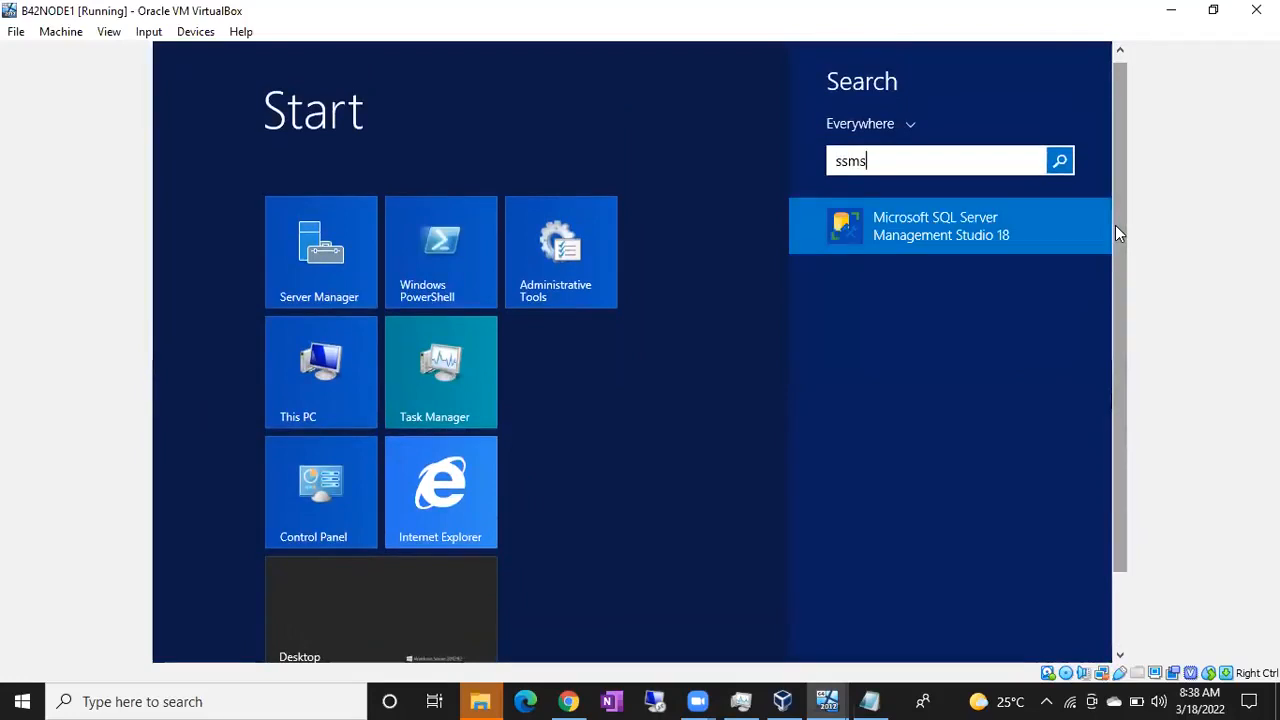
pyautogui.click(997, 225)
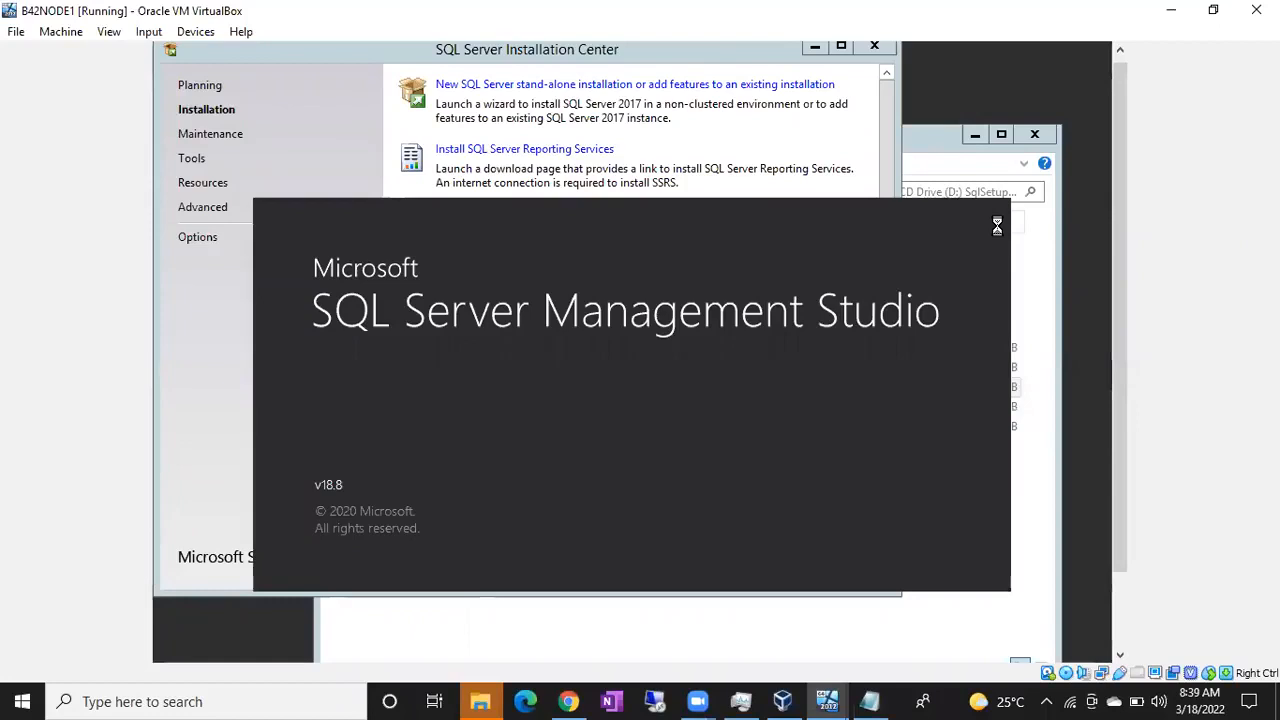
# Step: Check the SQL Server installation progress on B42NODE2 and the Management Studio startup on B42NODE1
pyautogui.click(826, 701)
pyautogui.click(997, 626)
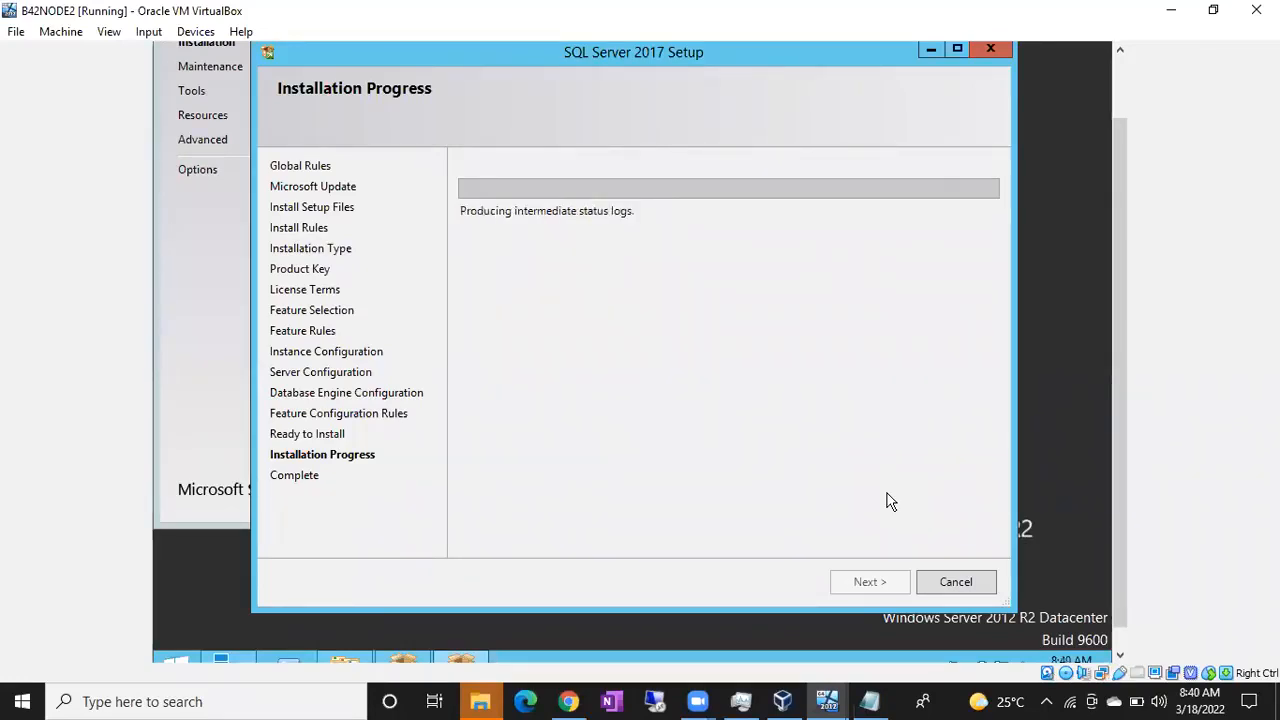
pyautogui.moveTo(826, 700)
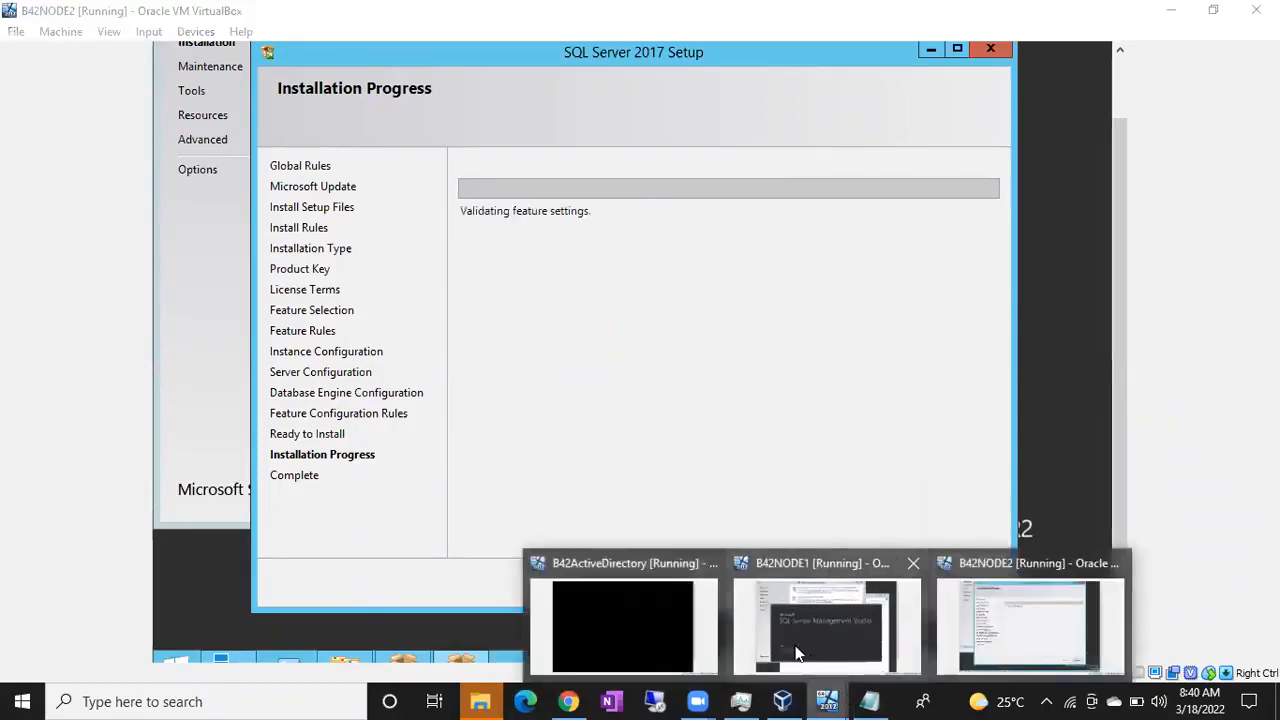
pyautogui.click(797, 653)
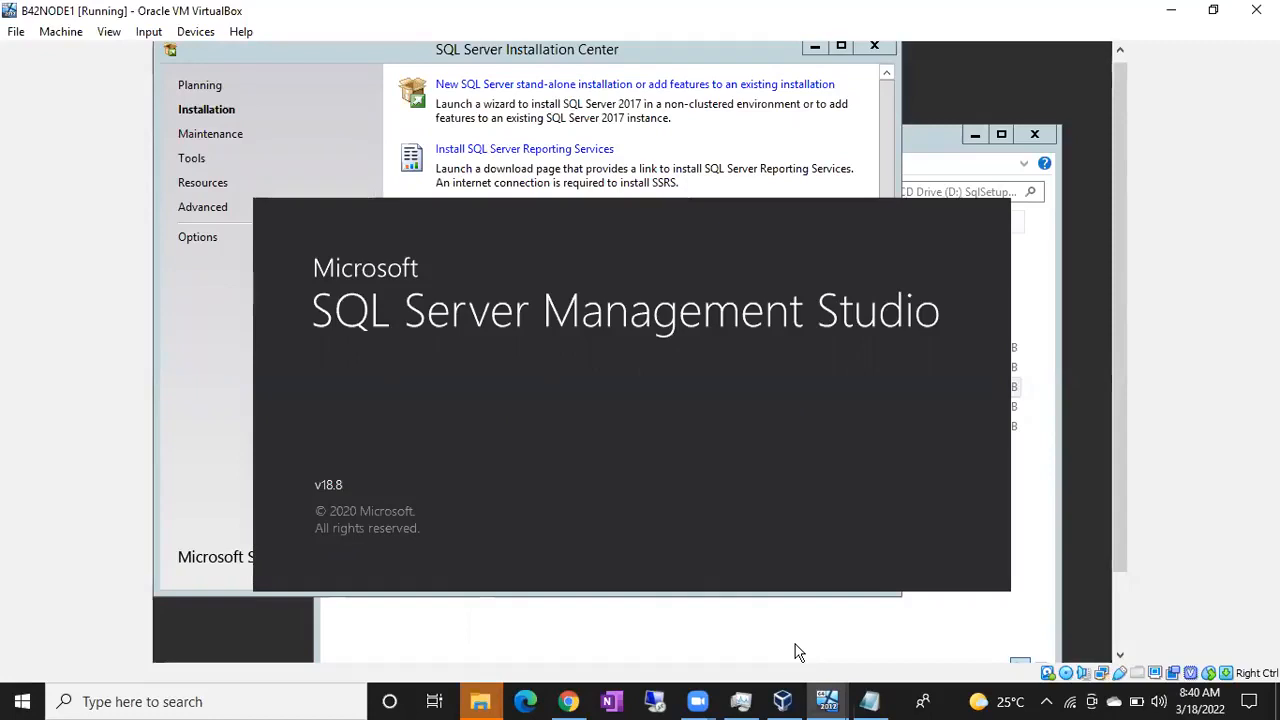
pyautogui.moveTo(826, 701)
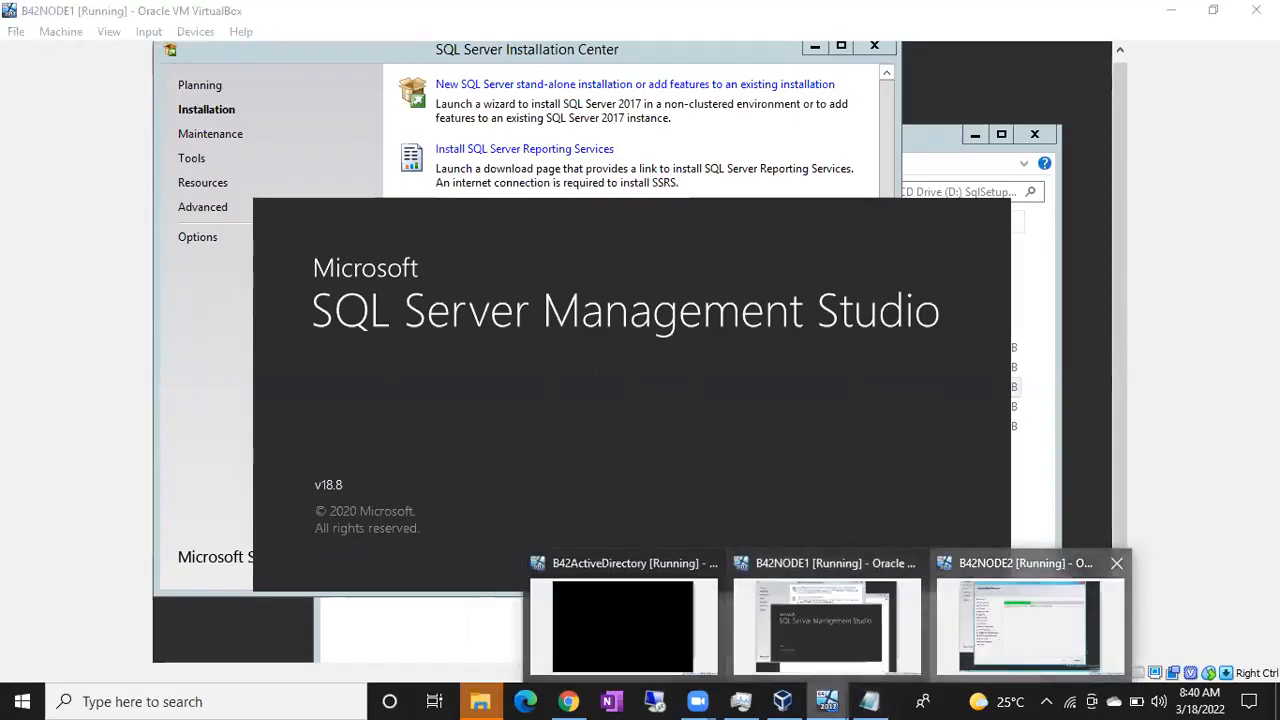
pyautogui.click(1003, 648)
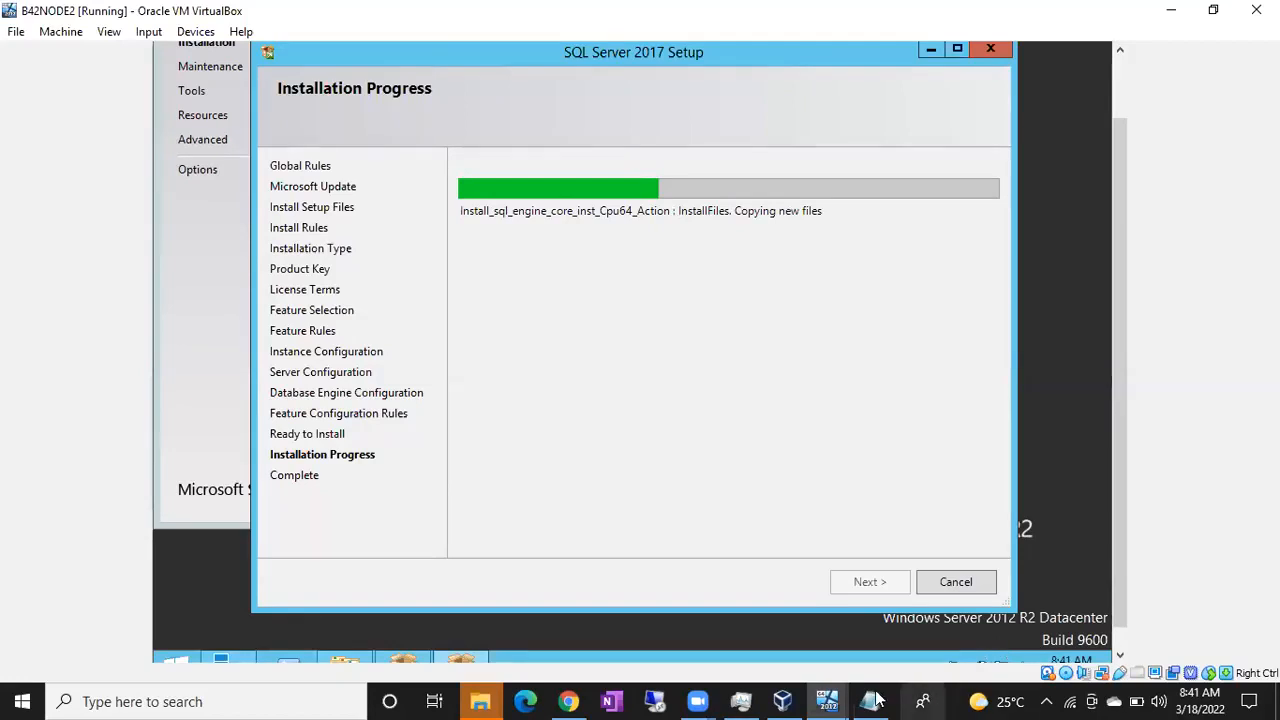
# Step: On B42NODE1, browse the local Database Engine servers in Management Studio and connect to the B42NODE1 default instance
pyautogui.click(828, 698)
pyautogui.click(845, 650)
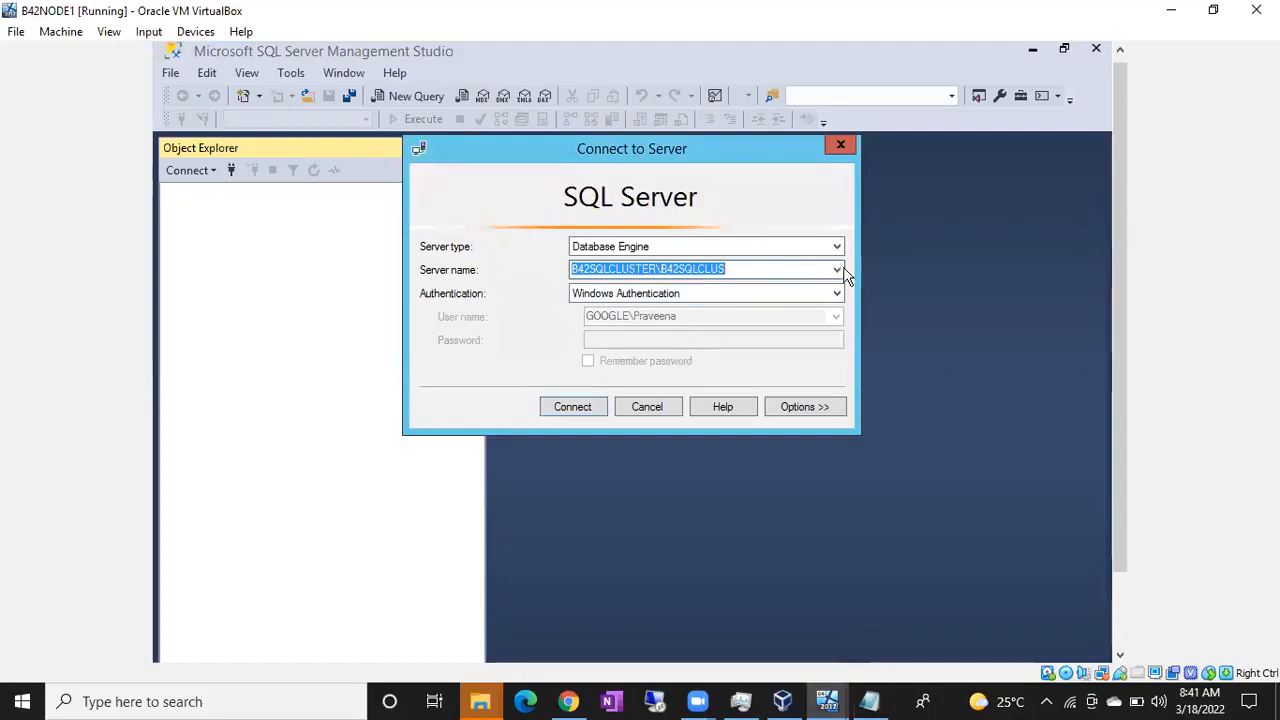
pyautogui.click(836, 269)
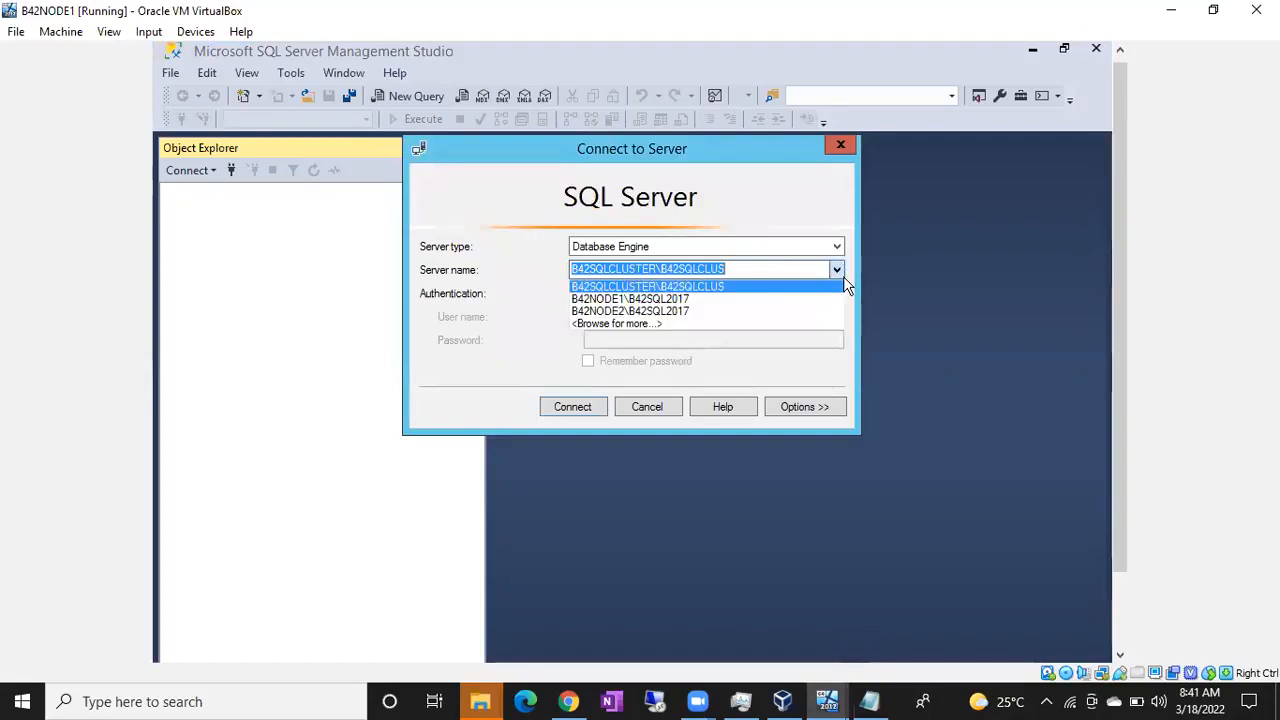
pyautogui.click(671, 324)
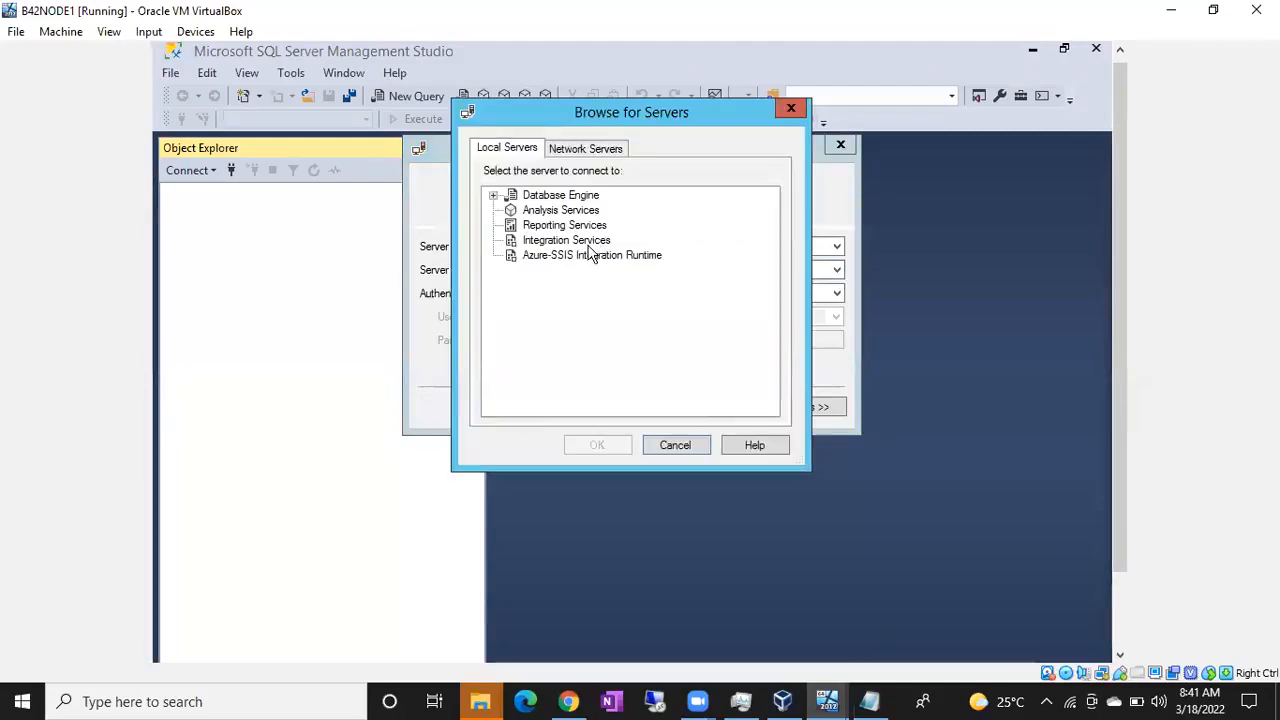
pyautogui.click(493, 195)
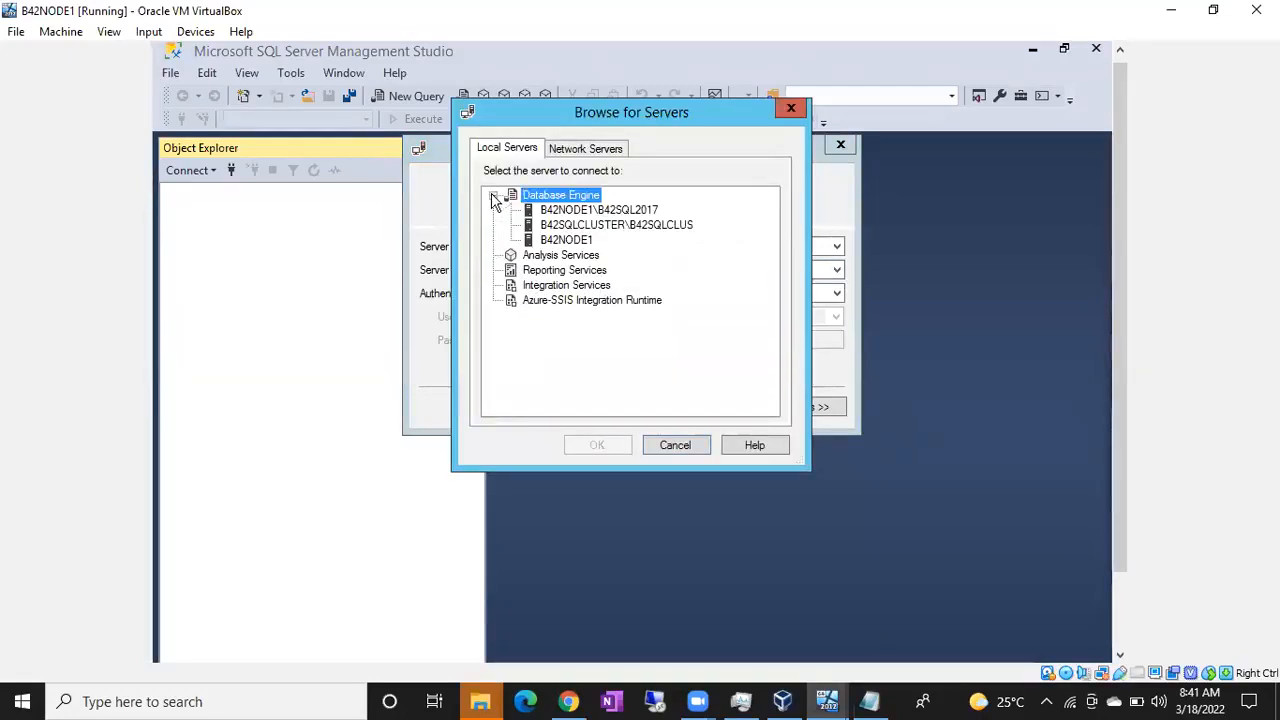
pyautogui.click(578, 242)
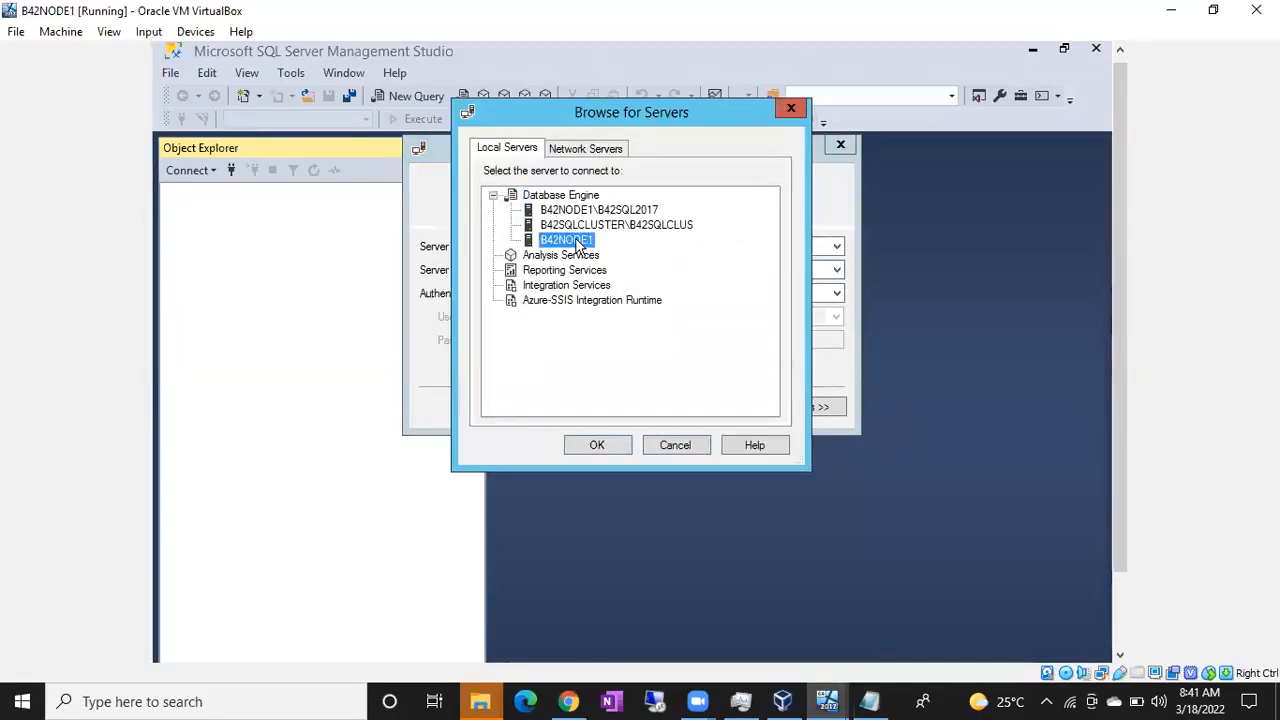
pyautogui.click(603, 444)
pyautogui.click(574, 406)
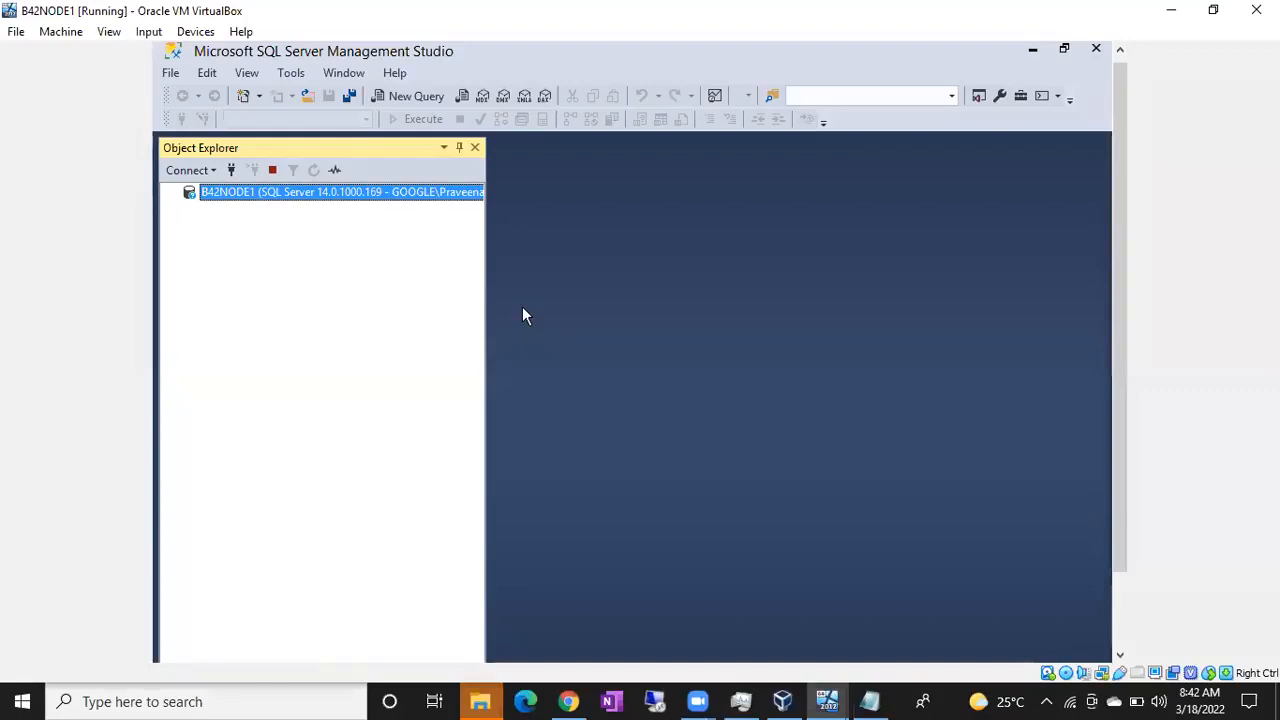
# Step: Check the SQL Server installation progress on B42NODE2, and return to Management Studio on B42NODE1
pyautogui.click(846, 697)
pyautogui.click(1001, 625)
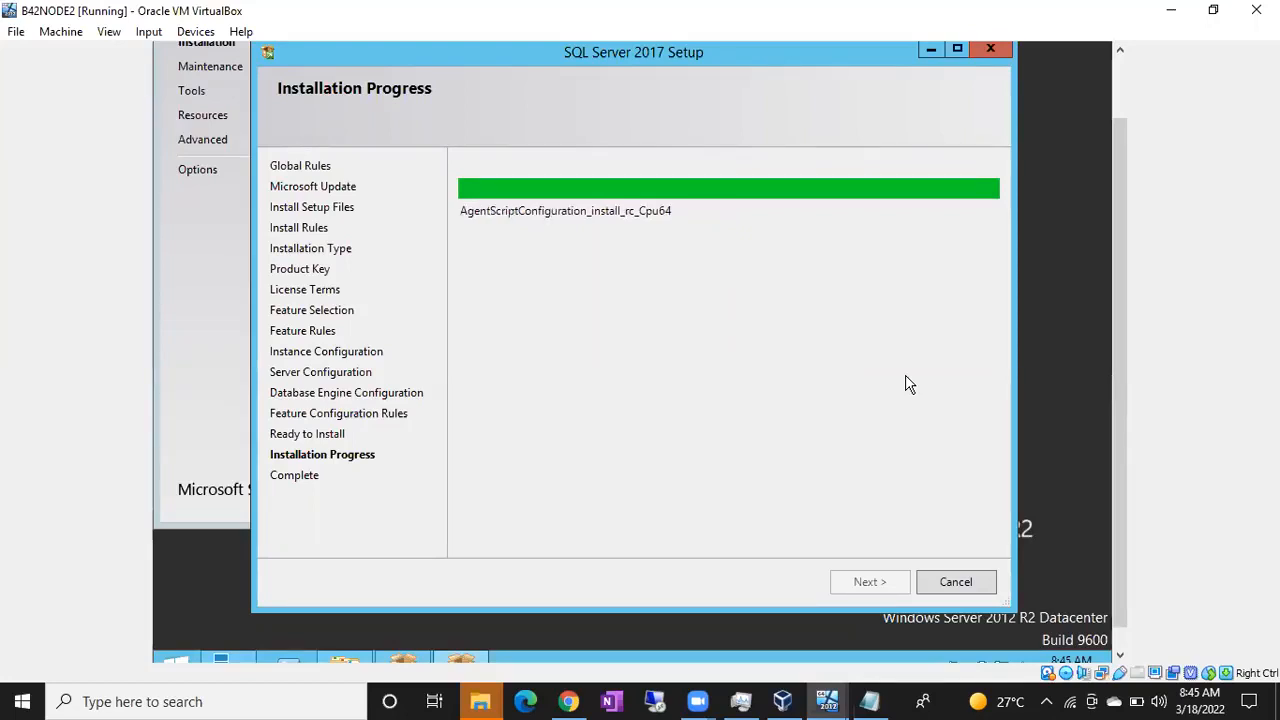
pyautogui.moveTo(843, 700)
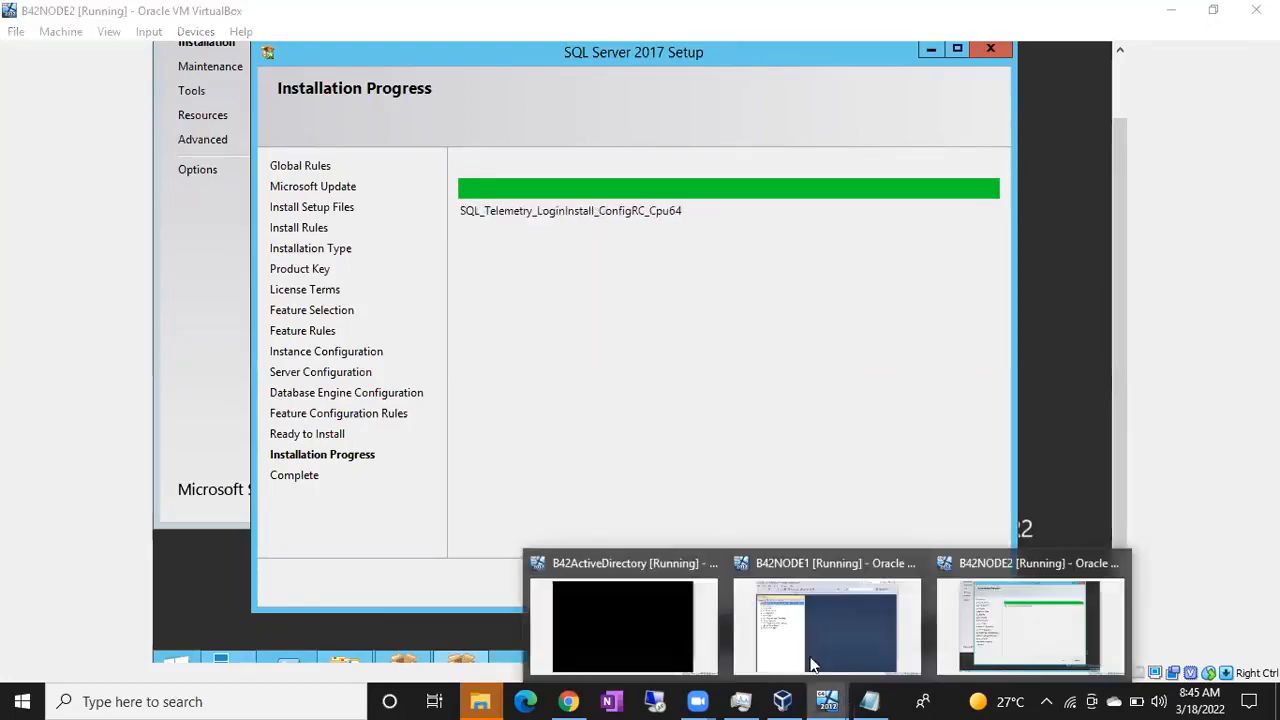
pyautogui.click(762, 632)
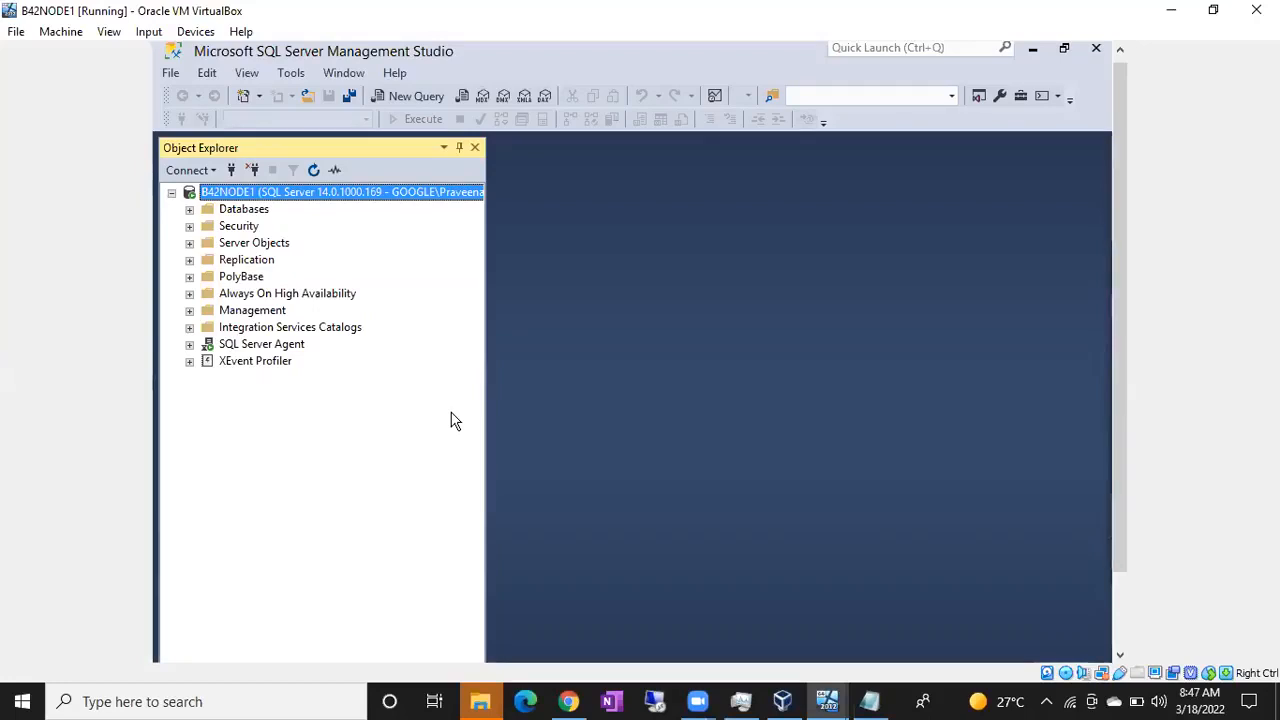
# Step: Close the completed SQL Server 2017 setup wizard and the SQL Server Installation Center on B42NODE2
pyautogui.click(841, 694)
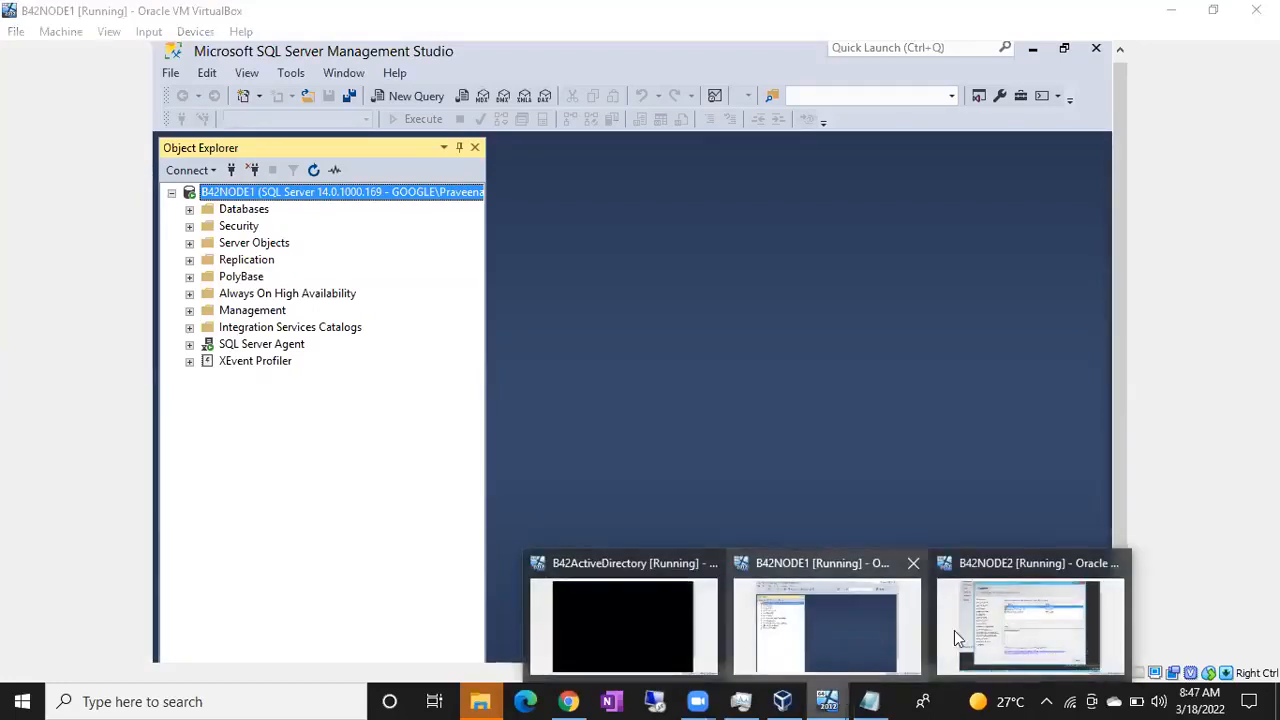
pyautogui.click(995, 634)
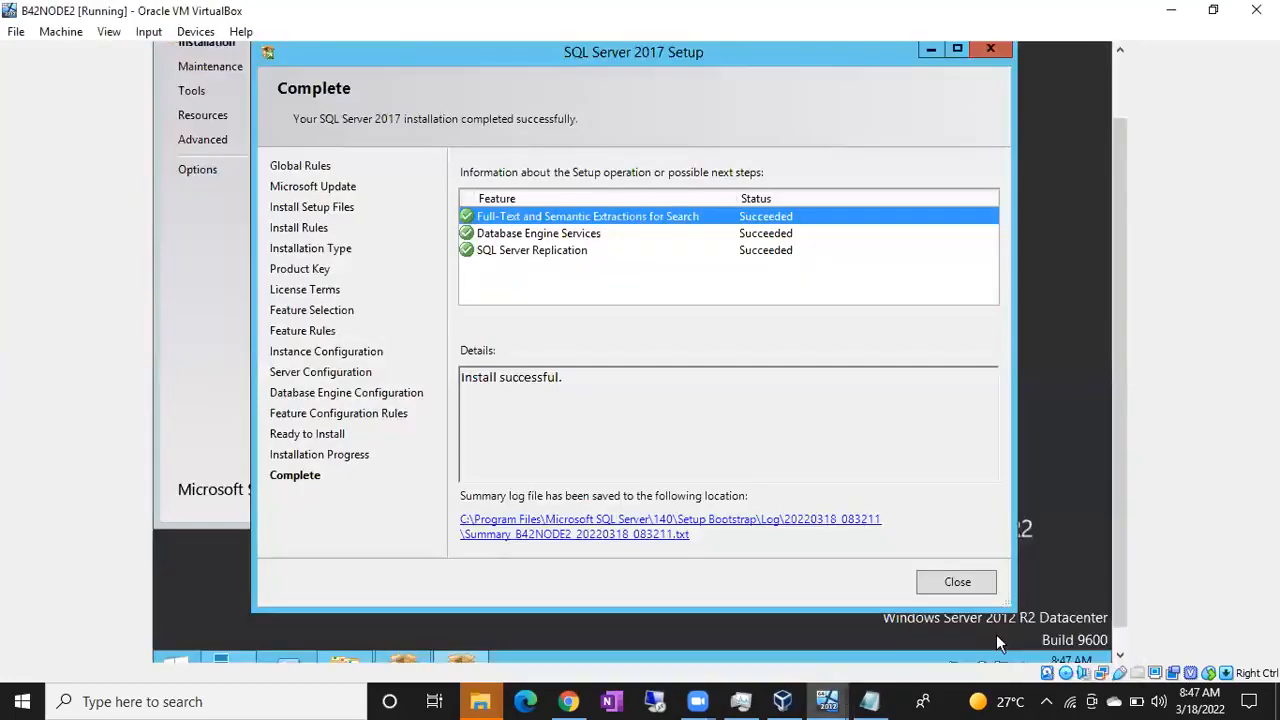
pyautogui.click(957, 582)
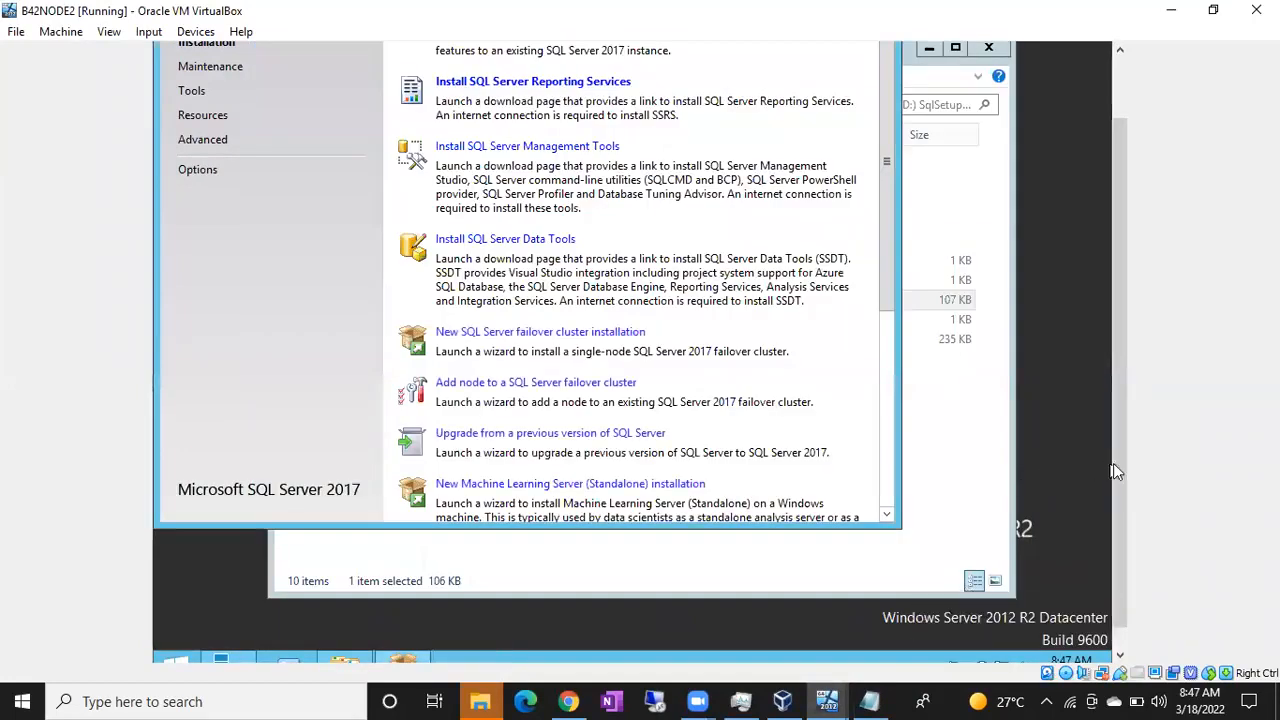
pyautogui.scroll(3, 1119, 463)
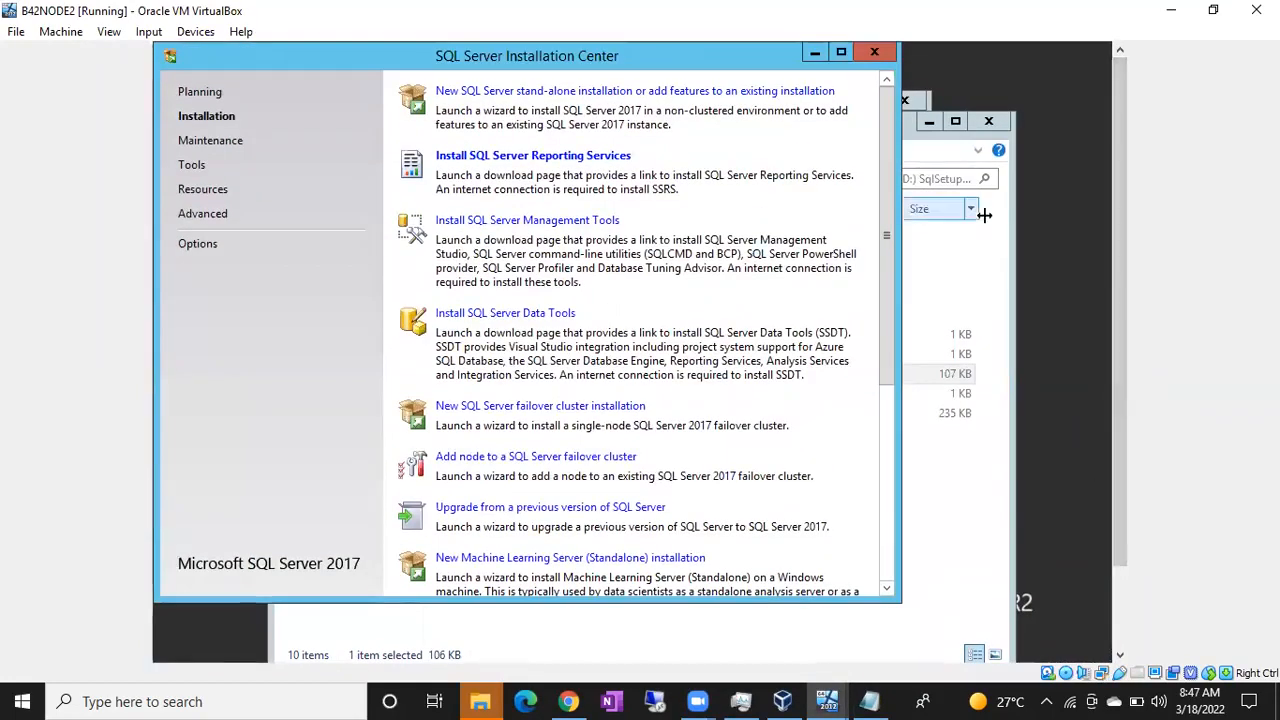
pyautogui.click(878, 56)
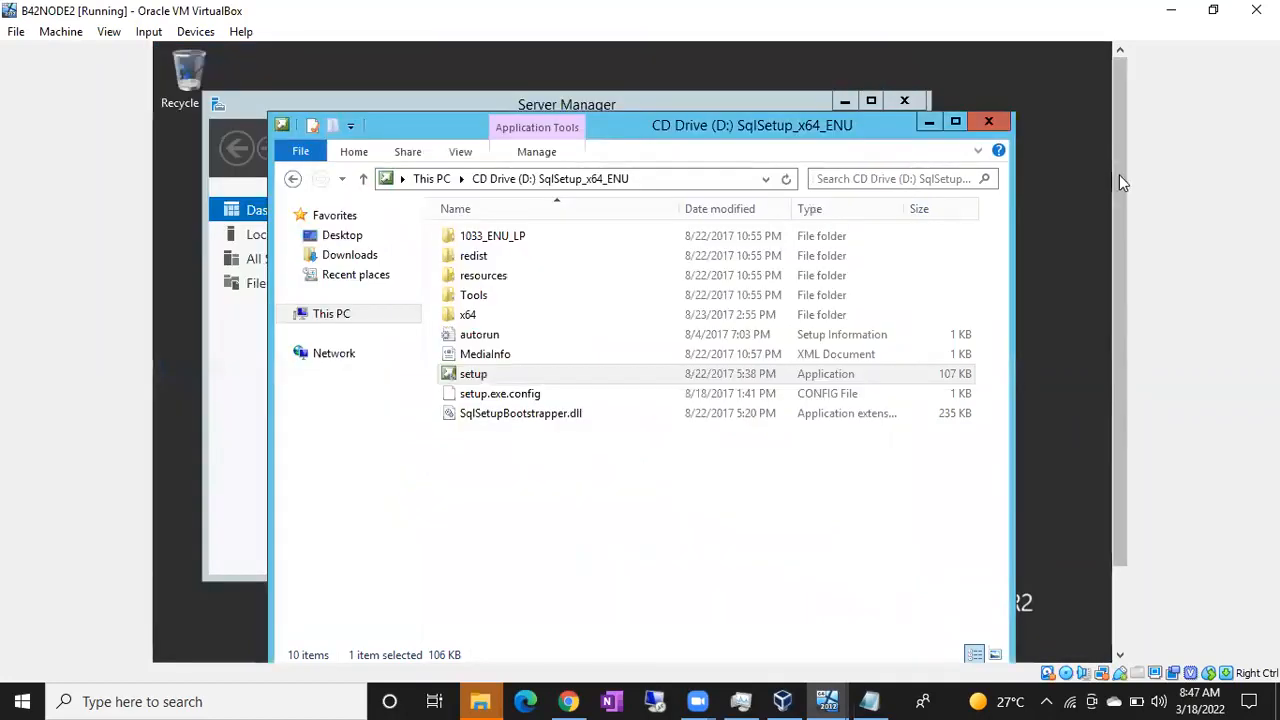
pyautogui.moveTo(1119, 188); pyautogui.dragTo(1119, 264)
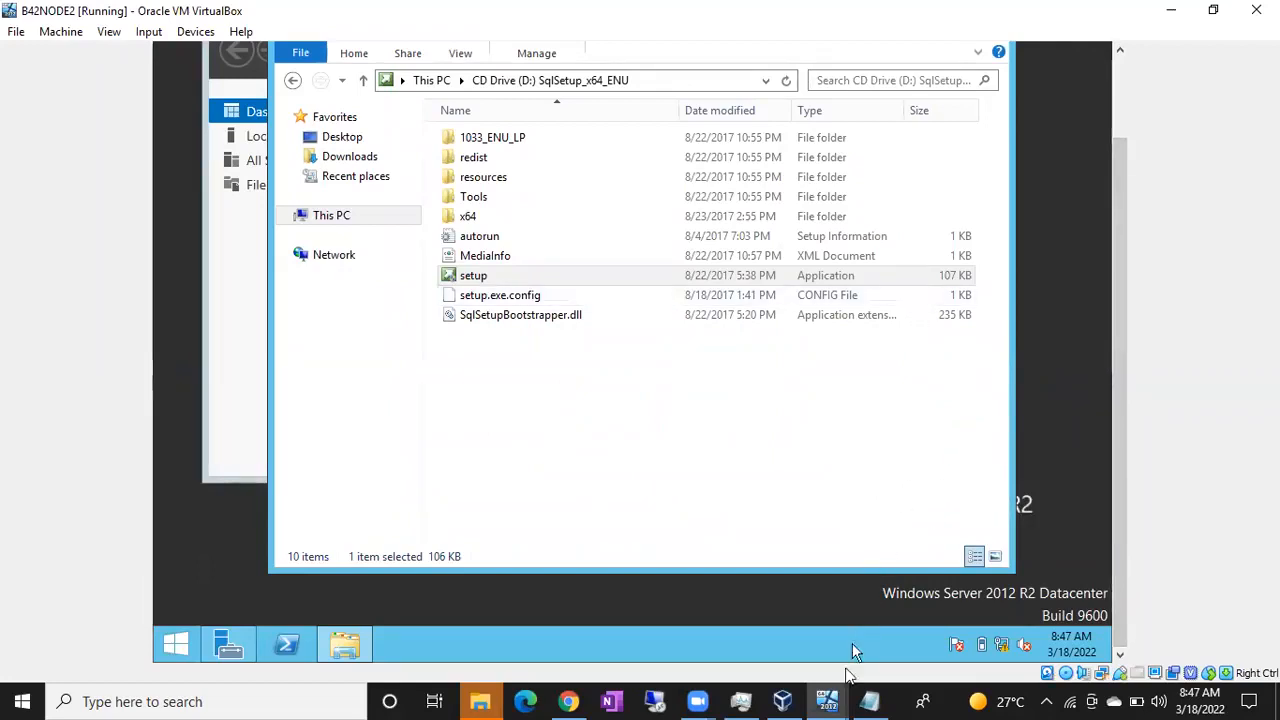
# Step: In Management Studio on B42NODE1, try to connect to the B42NODE2 database engine with Windows Authentication
pyautogui.moveTo(830, 697)
pyautogui.click(798, 625)
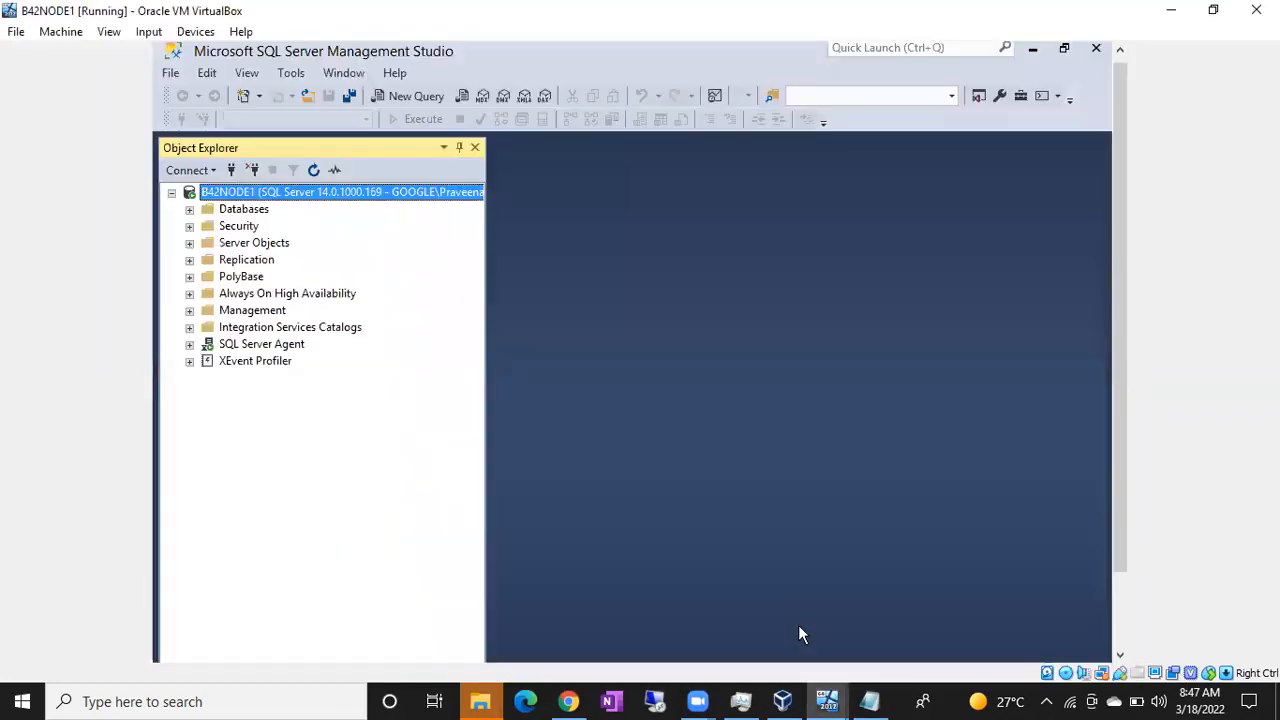
pyautogui.click(231, 170)
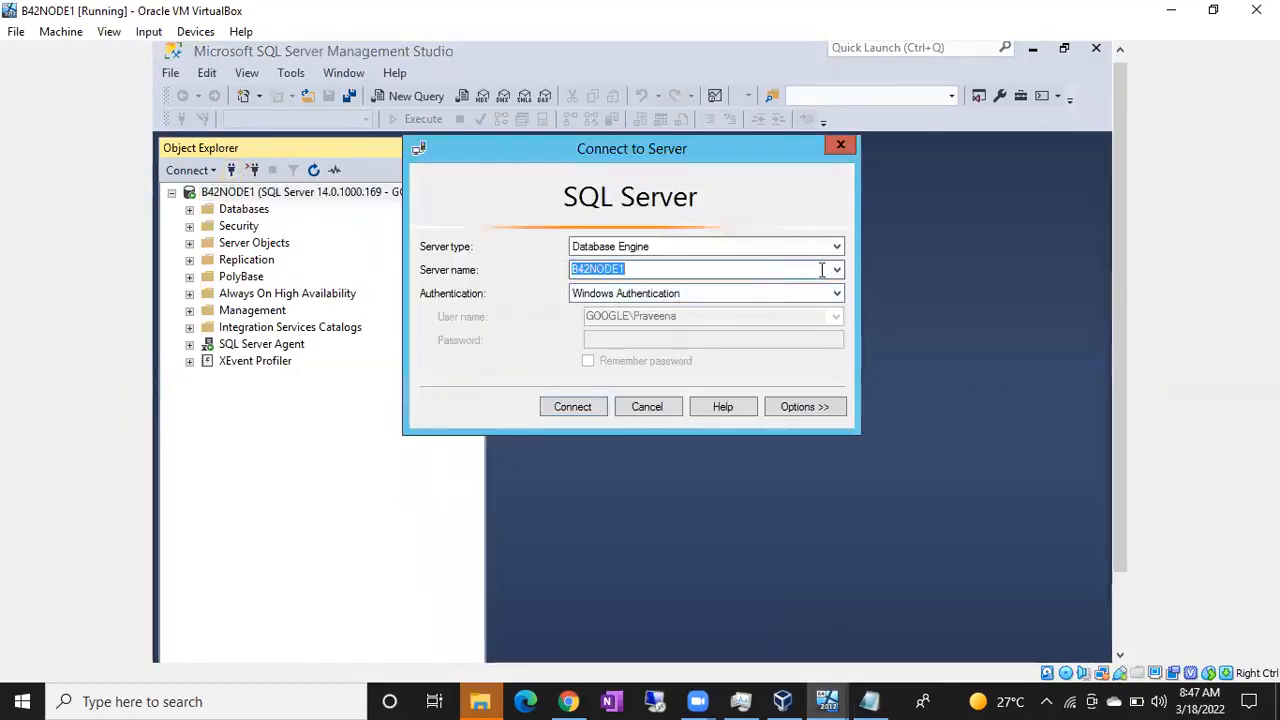
pyautogui.click(837, 270)
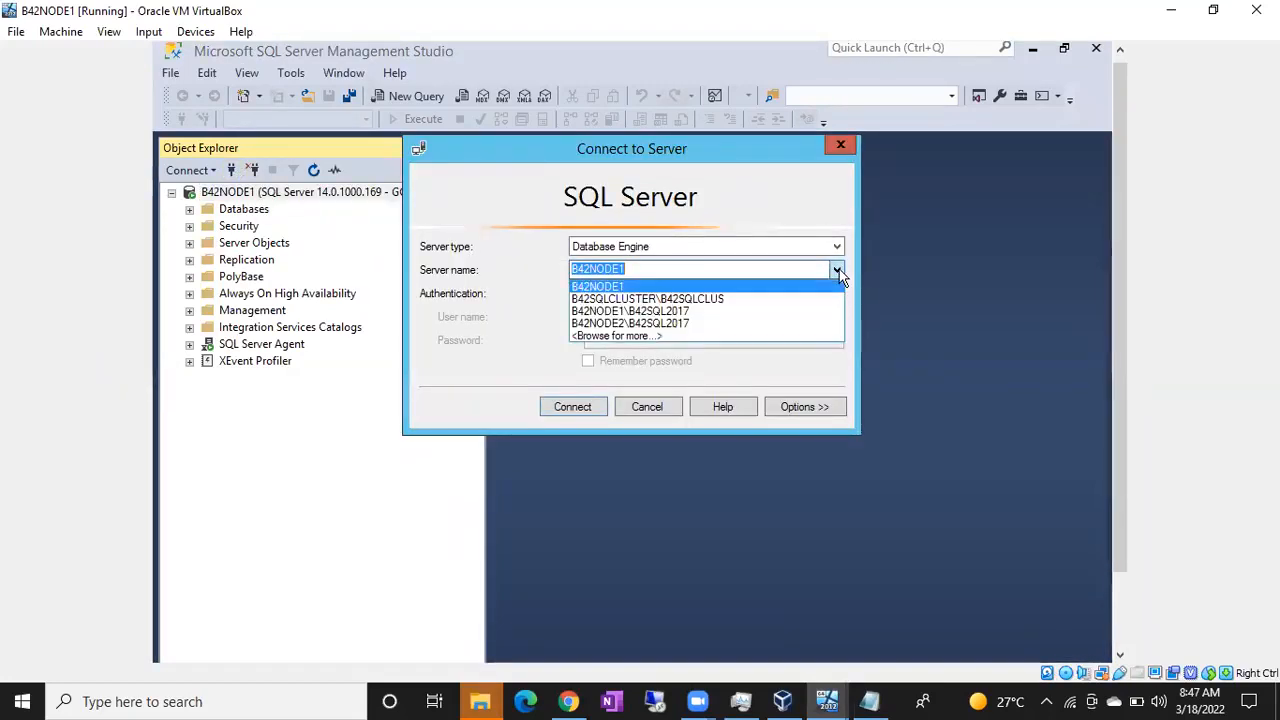
pyautogui.click(634, 268)
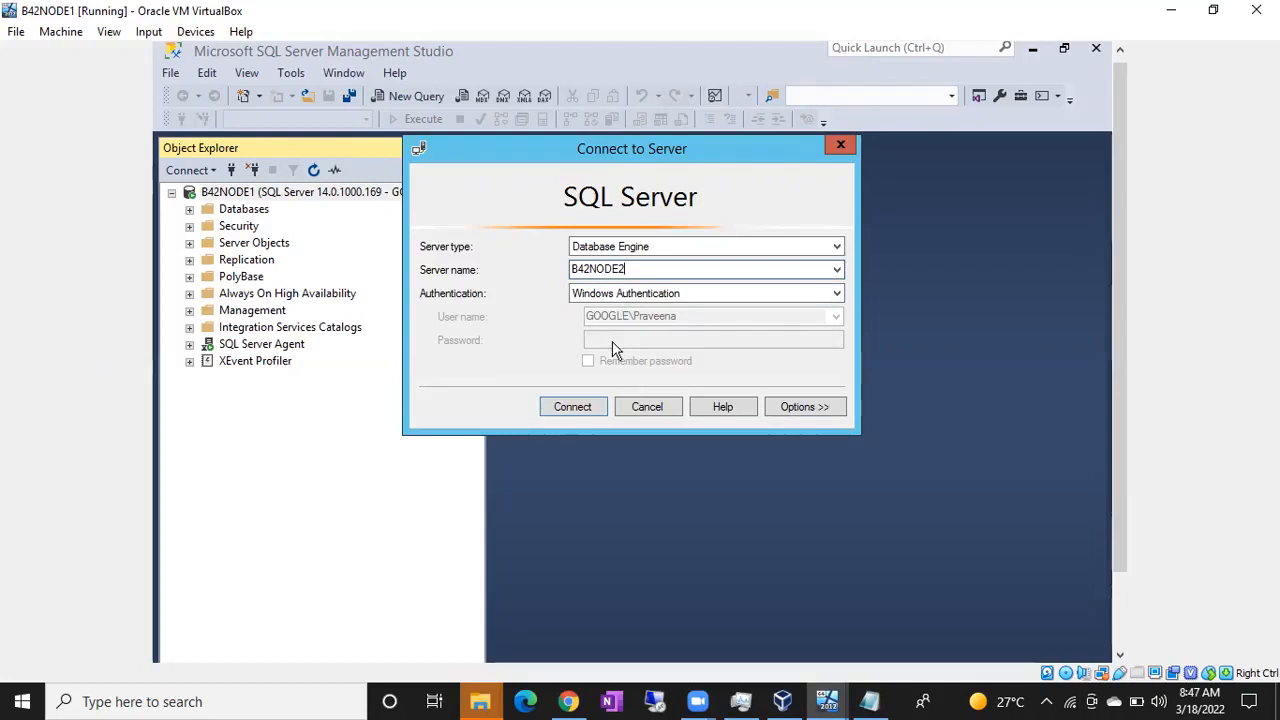
pyautogui.click(574, 410)
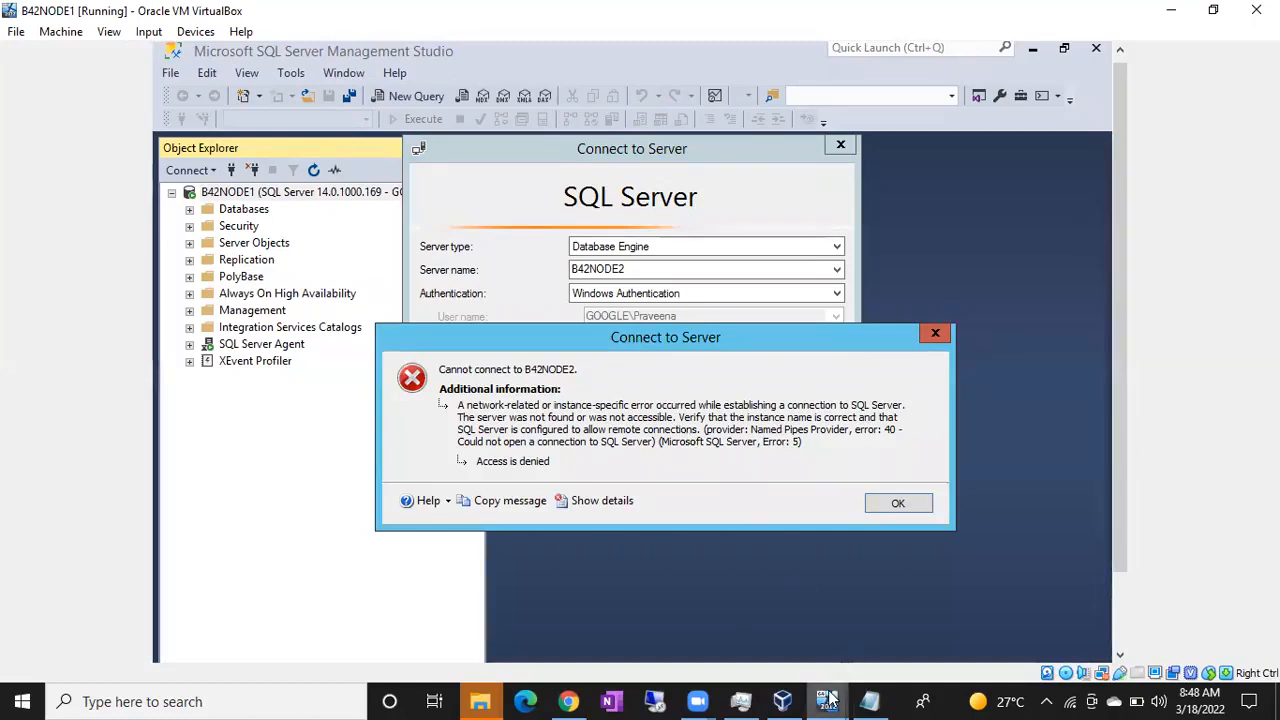
# Step: Switch to B42NODE2, search for confi, and launch SQL Server 2017 Configuration Manager, allowing it to make changes
pyautogui.moveTo(829, 697)
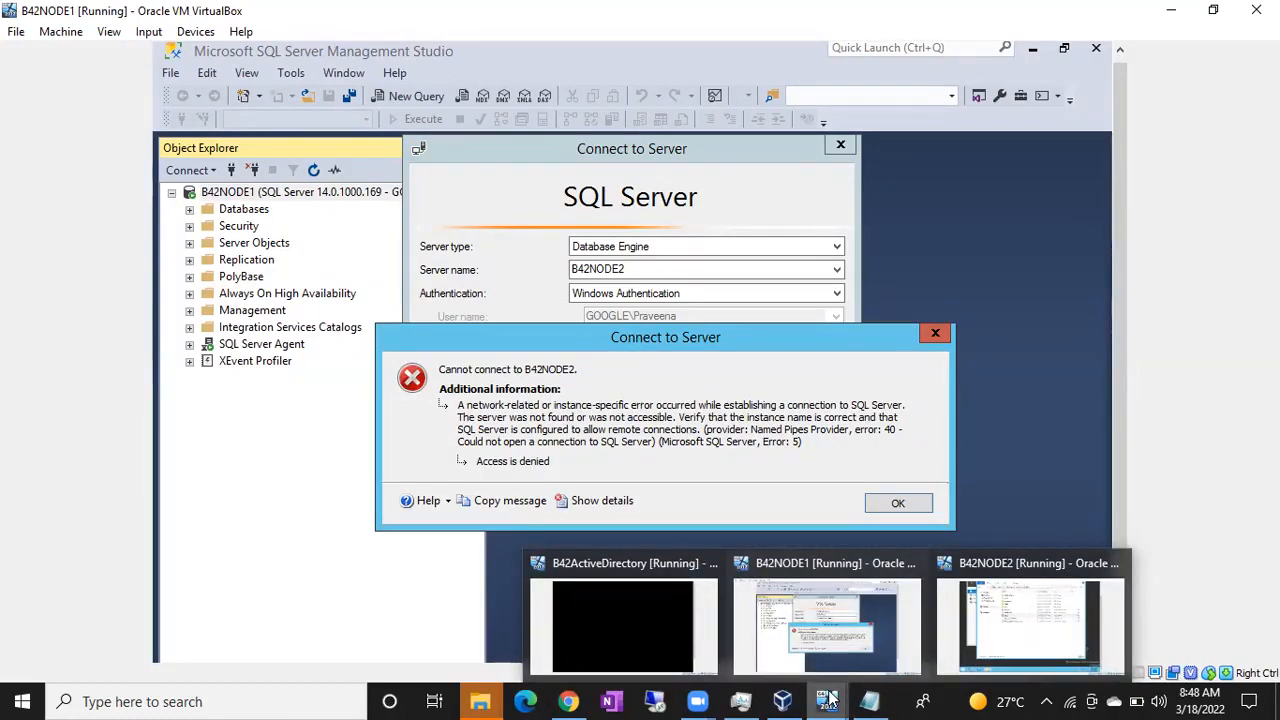
pyautogui.click(991, 645)
pyautogui.press('super')
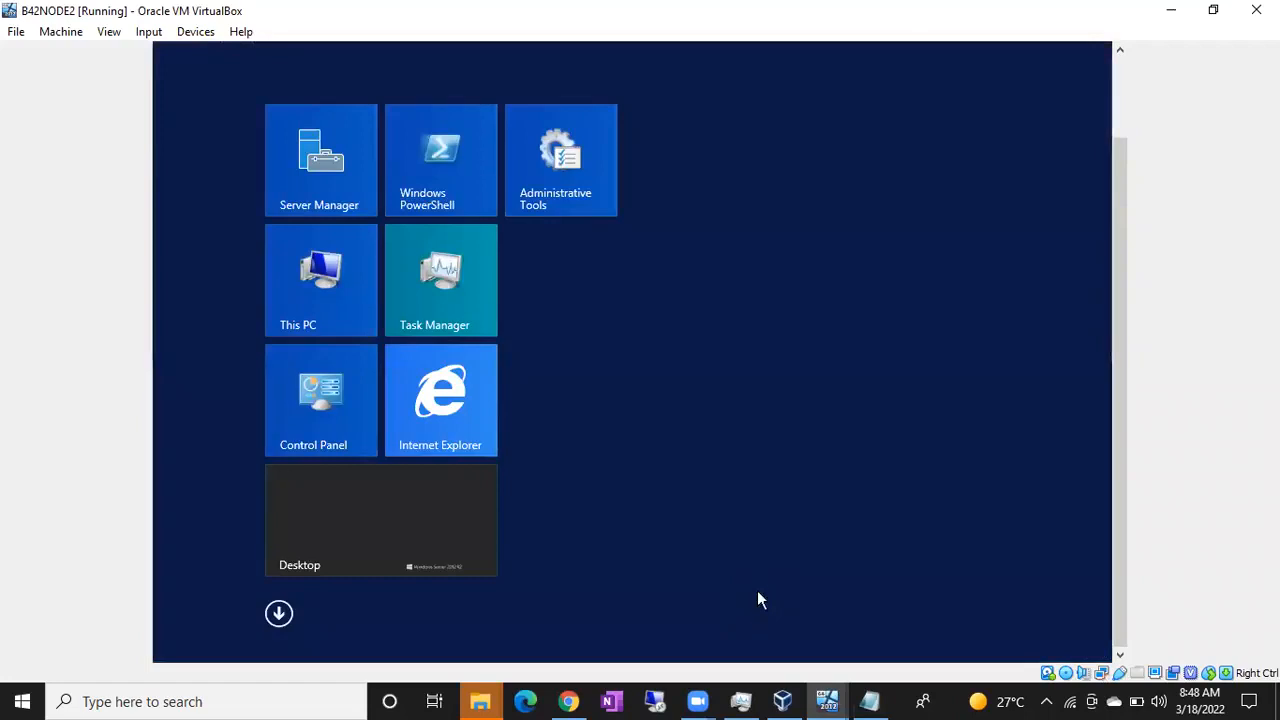
pyautogui.write('confi')
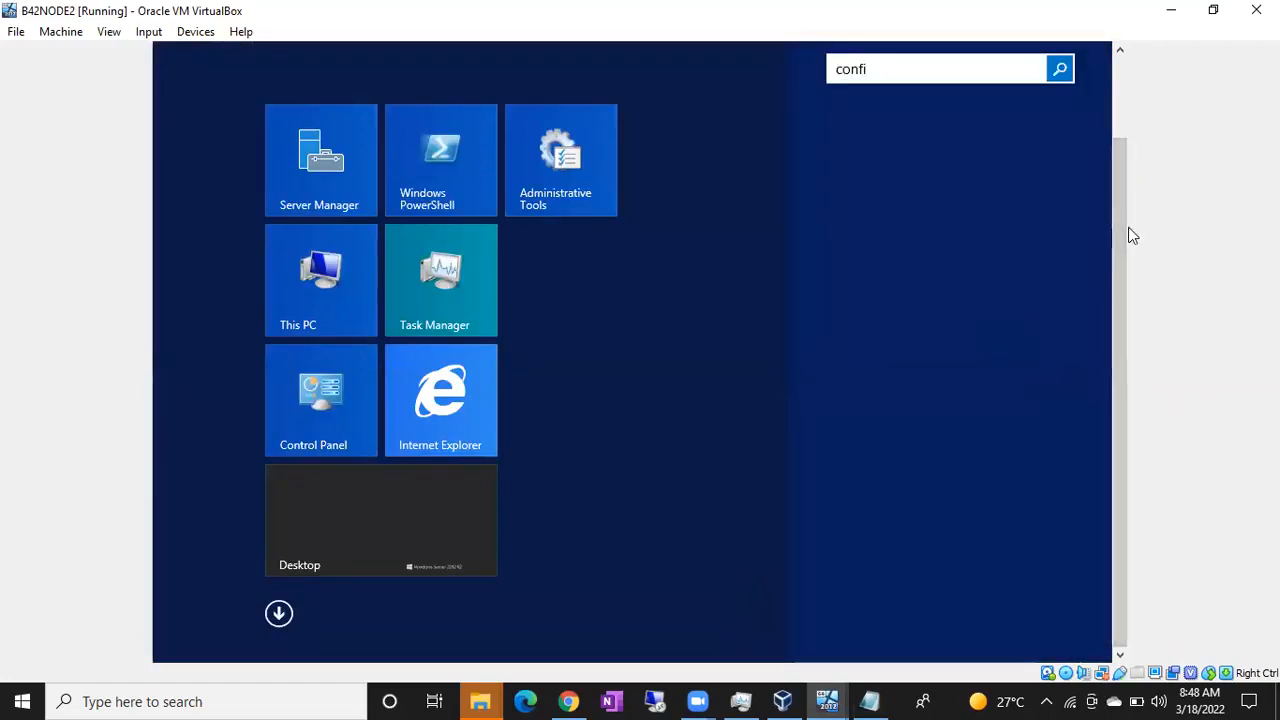
pyautogui.moveTo(1126, 203); pyautogui.dragTo(1128, 128)
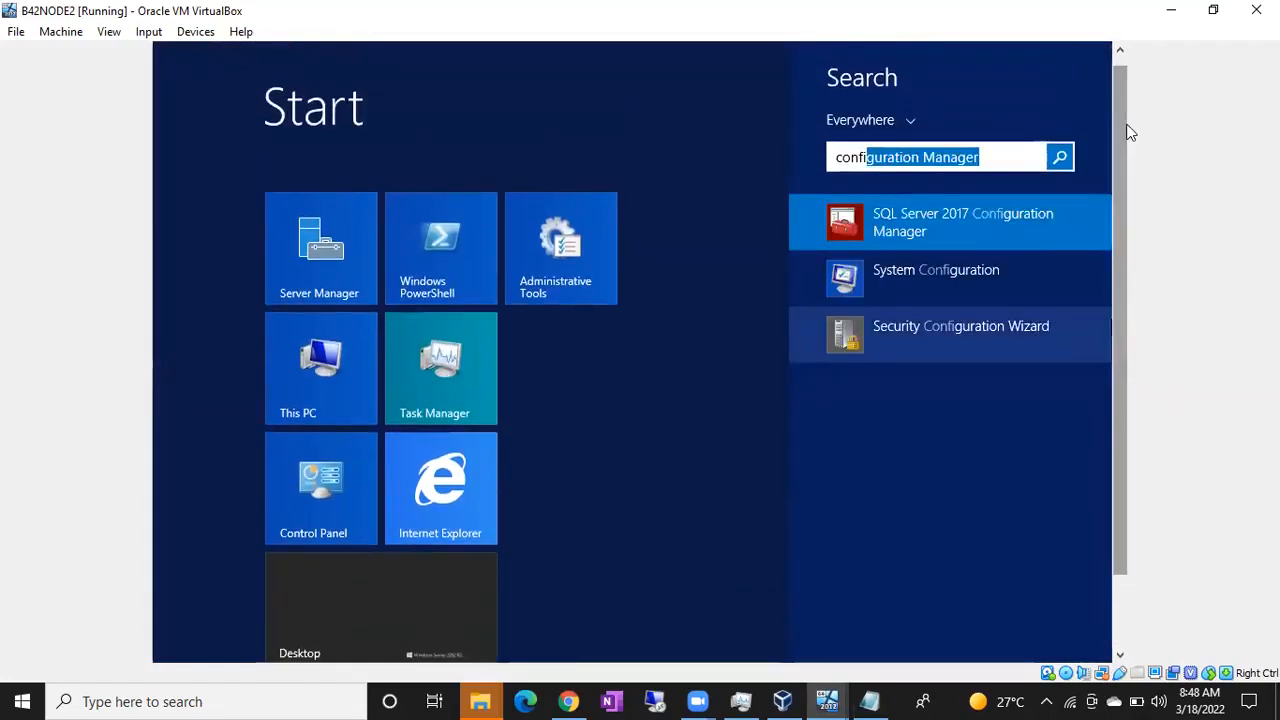
pyautogui.click(966, 228)
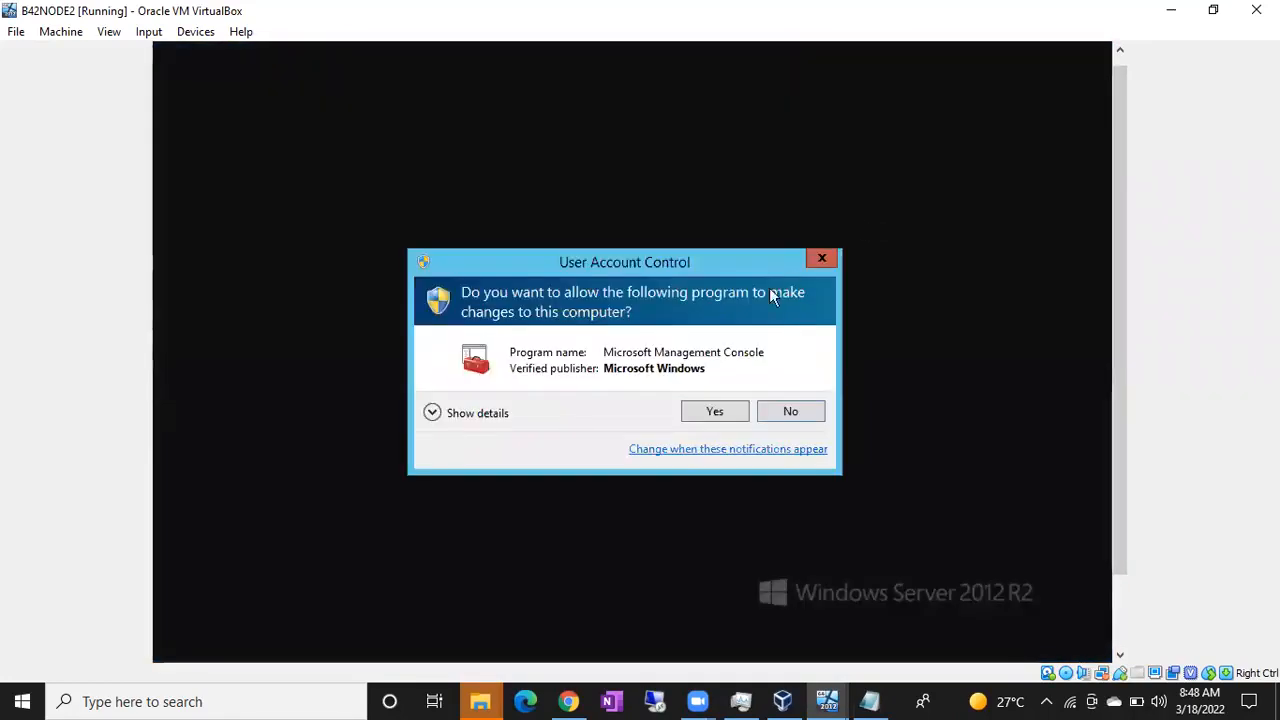
pyautogui.click(708, 414)
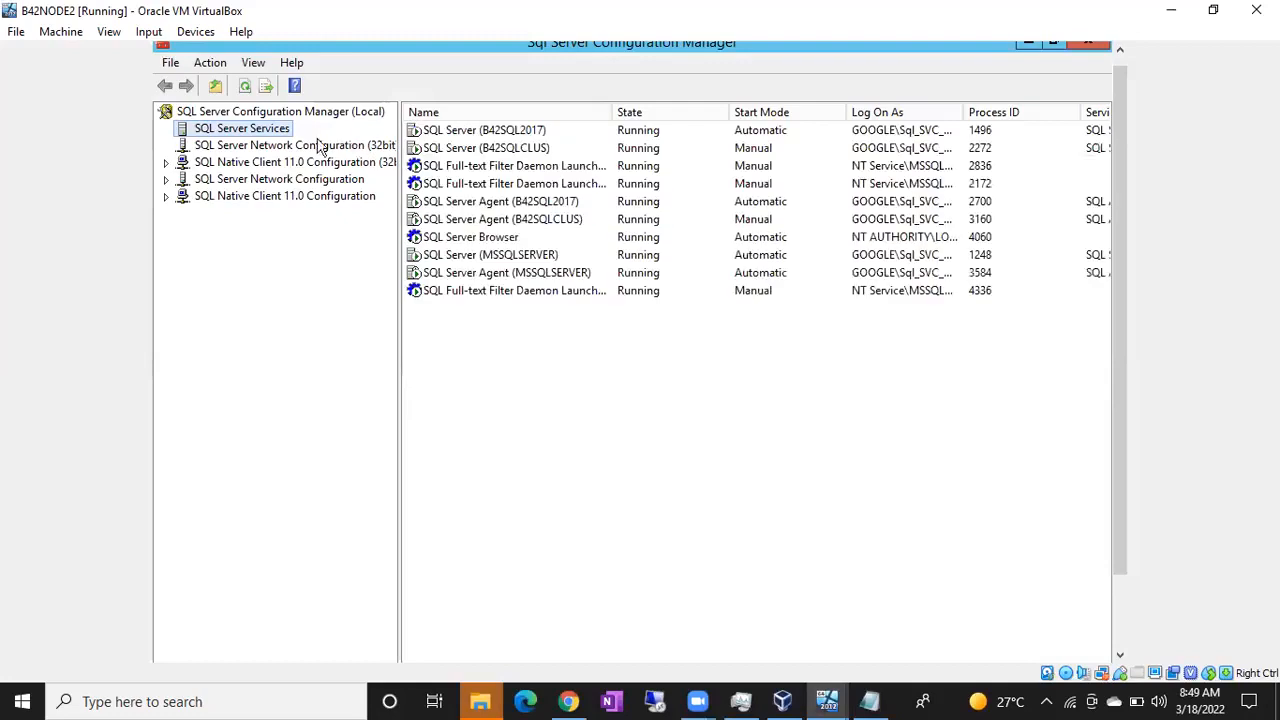
# Step: Enable the TCP/IP protocol for the MSSQLSERVER instance on B42NODE2 and acknowledge the restart warning
pyautogui.click(482, 240)
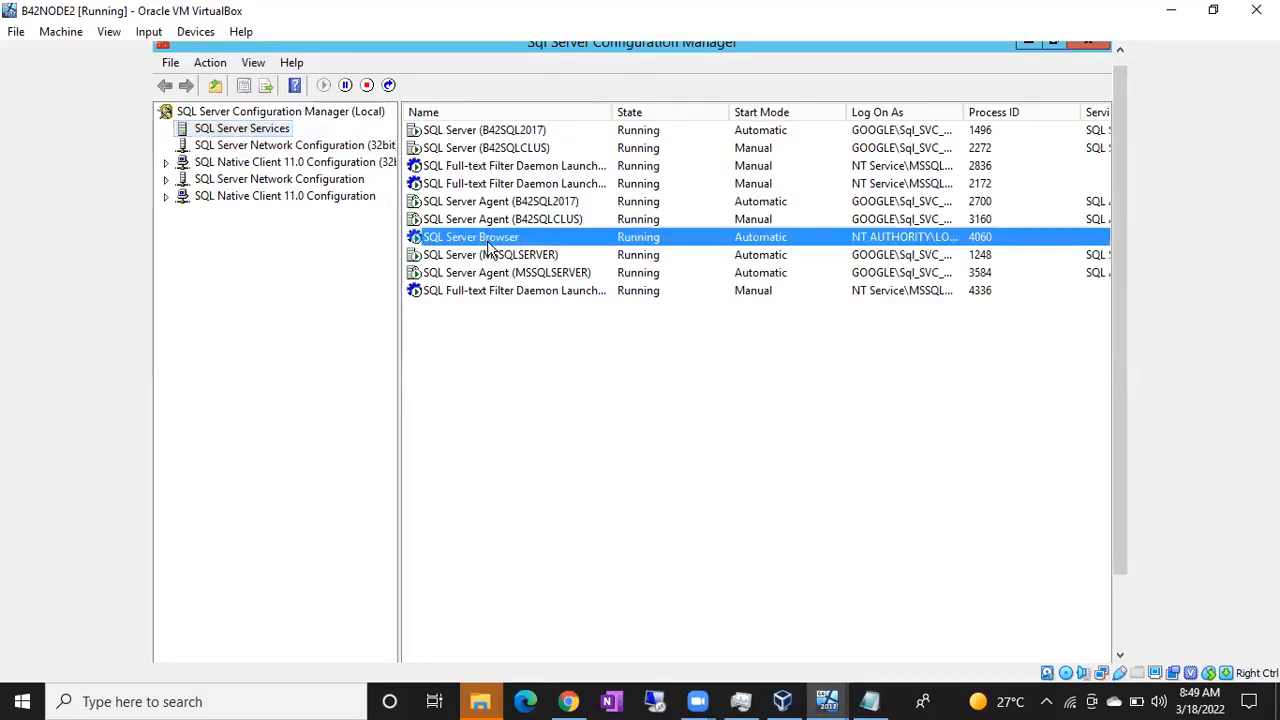
pyautogui.click(166, 179)
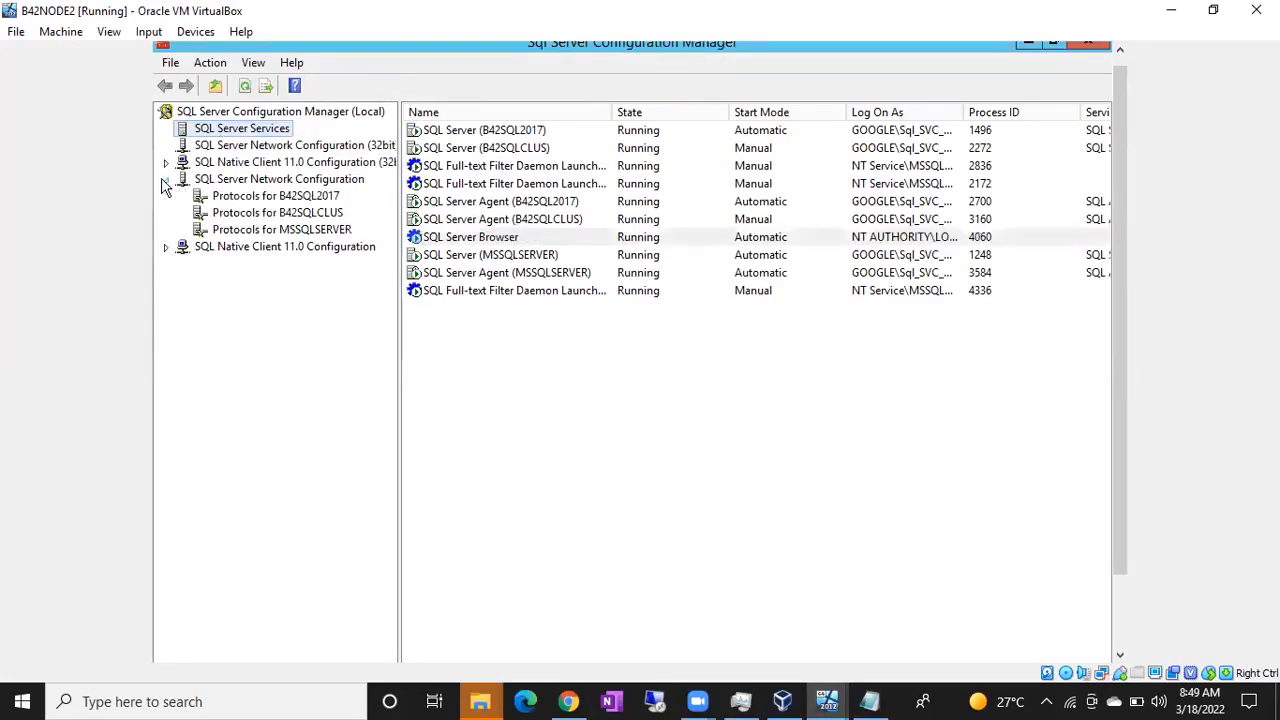
pyautogui.click(283, 231)
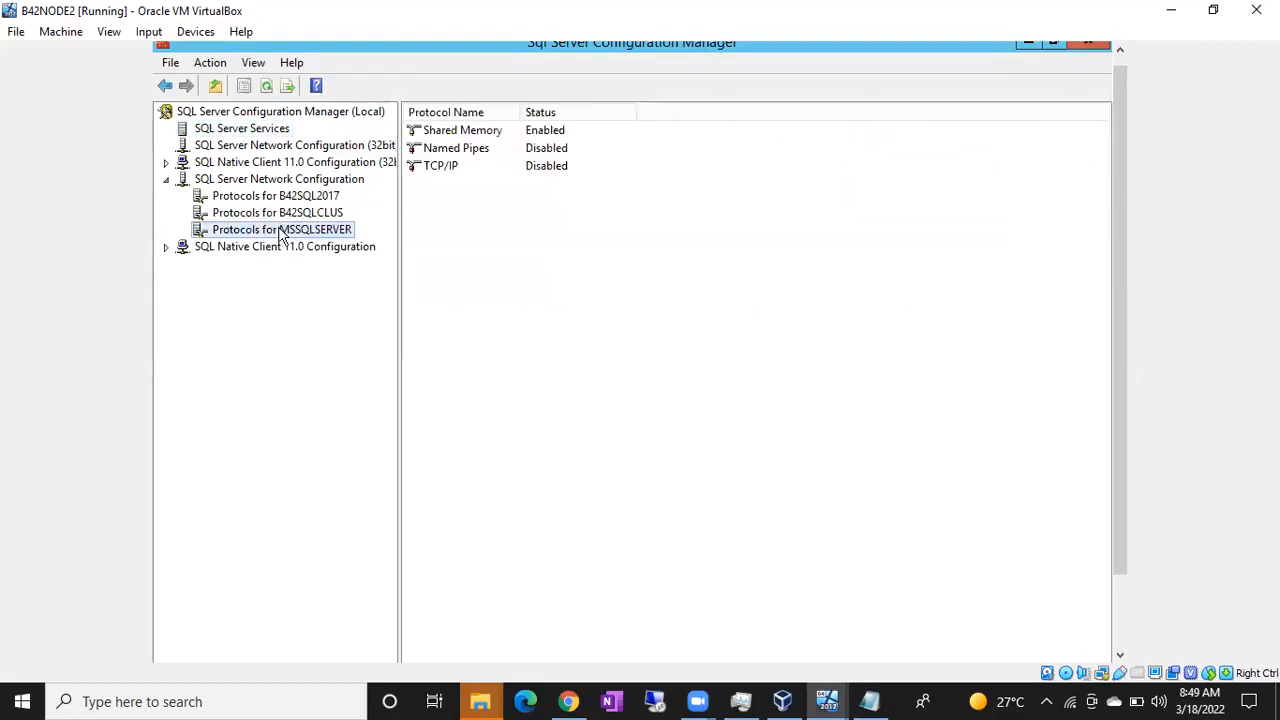
pyautogui.rightClick(535, 167)
pyautogui.click(574, 178)
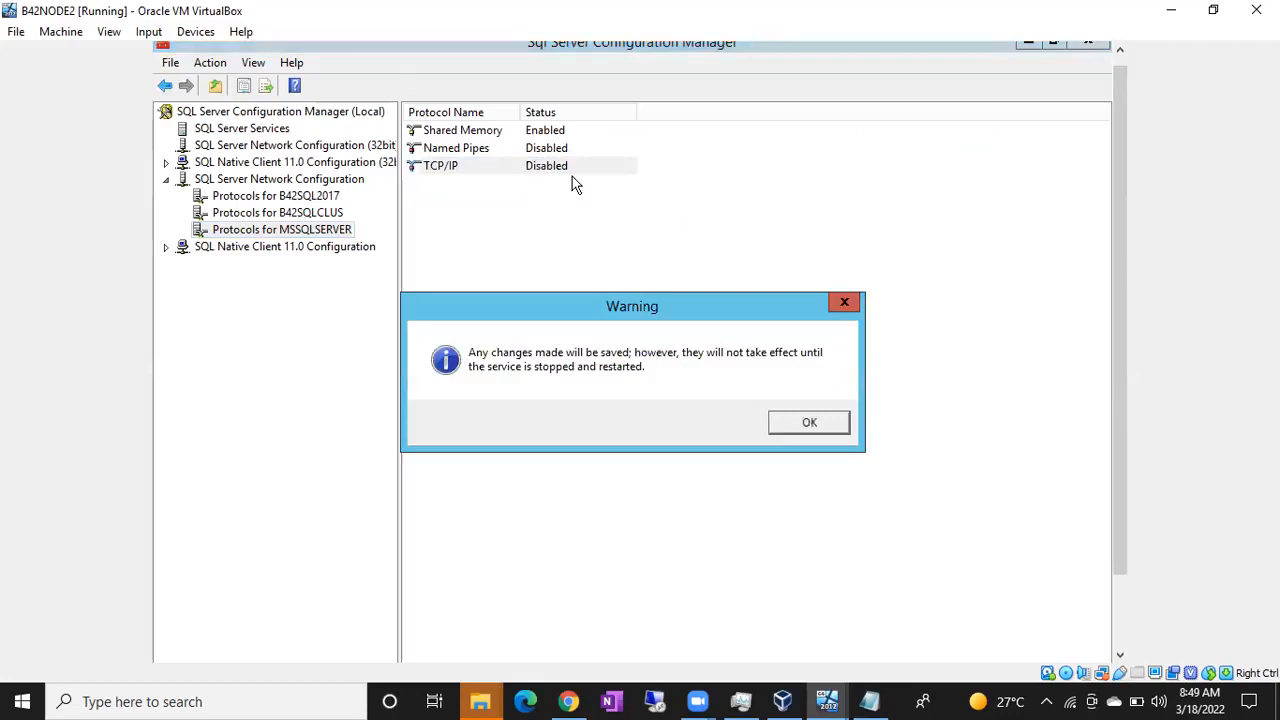
pyautogui.click(782, 420)
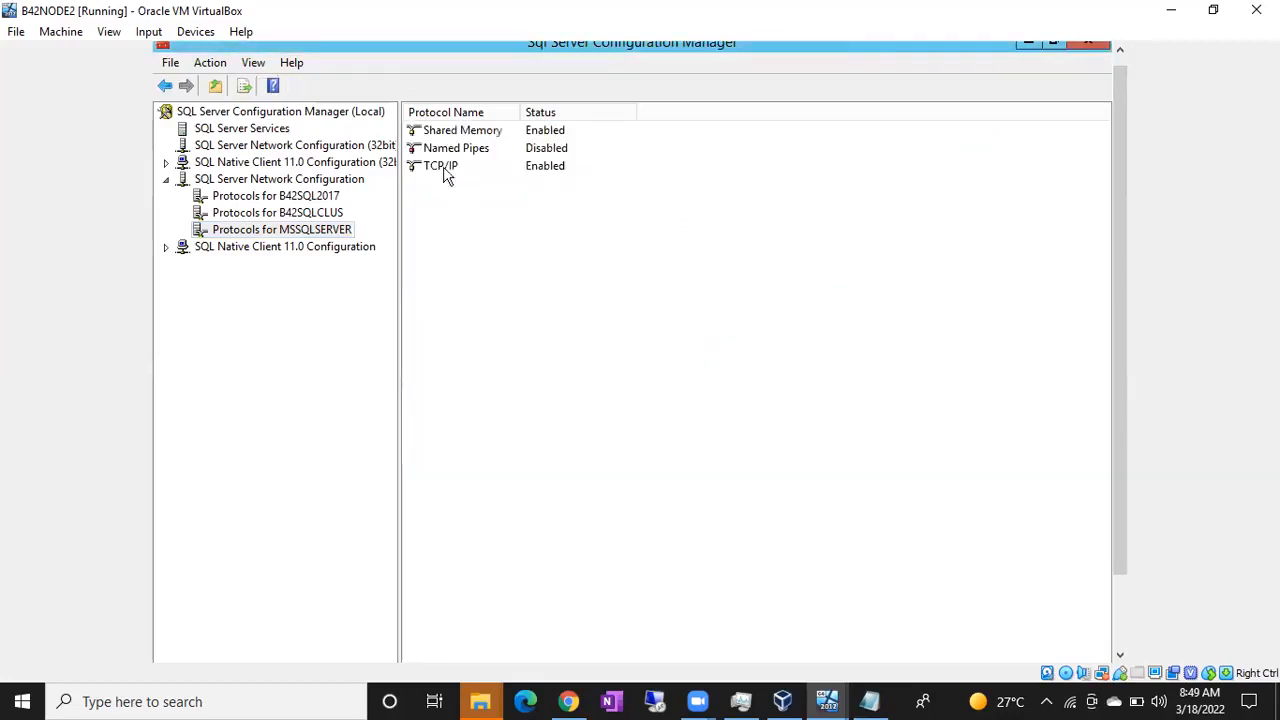
# Step: Restart the SQL Server (MSSQLSERVER) service on B42NODE2, and return to Management Studio on B42NODE1
pyautogui.click(290, 131)
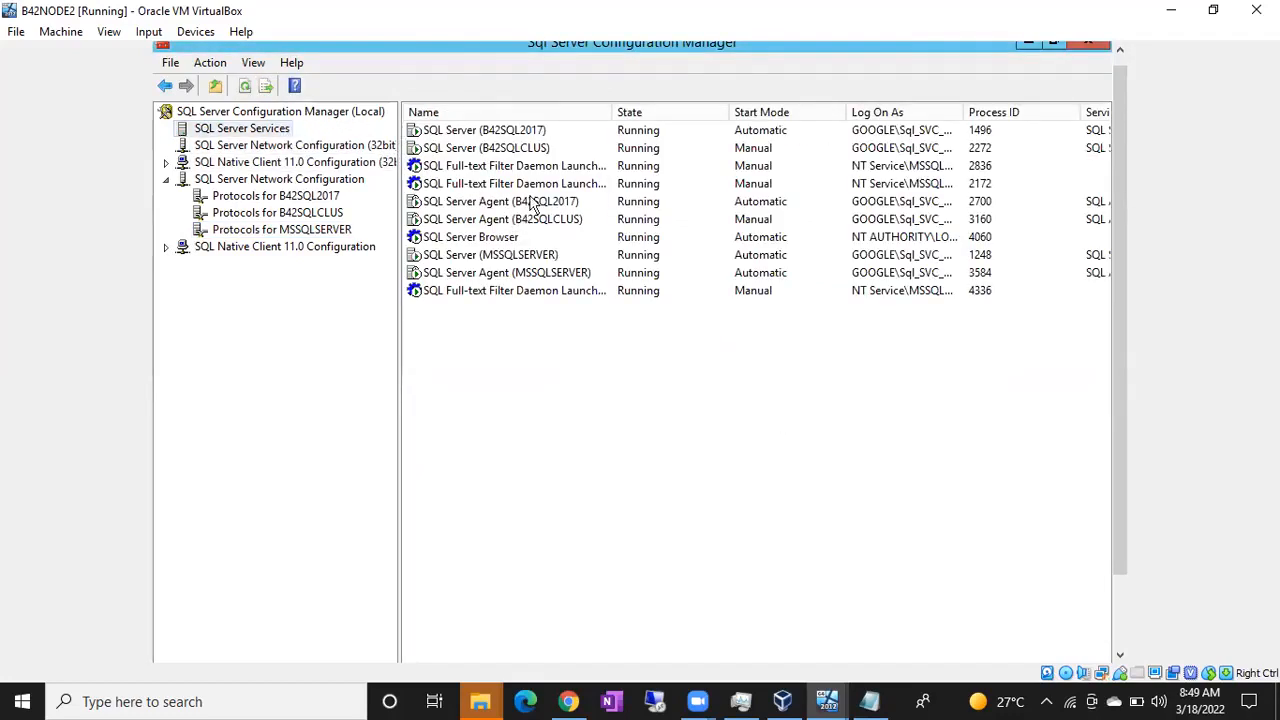
pyautogui.click(490, 257)
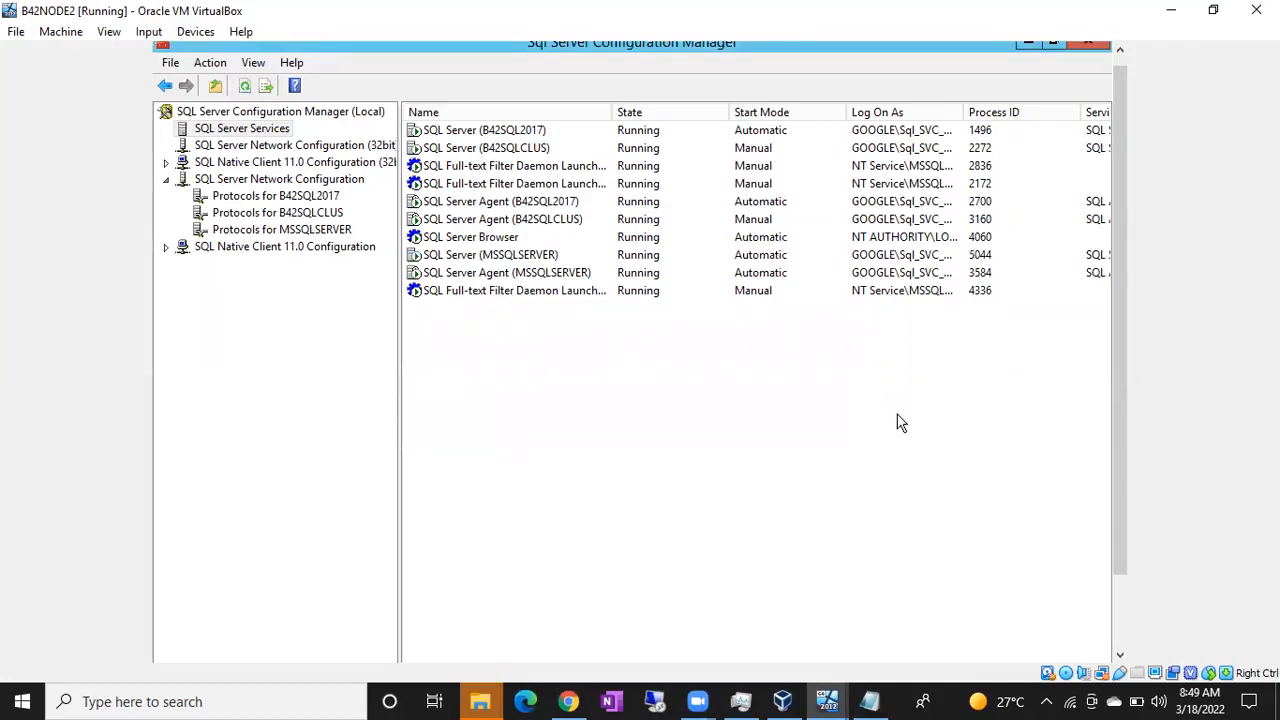
pyautogui.click(830, 700)
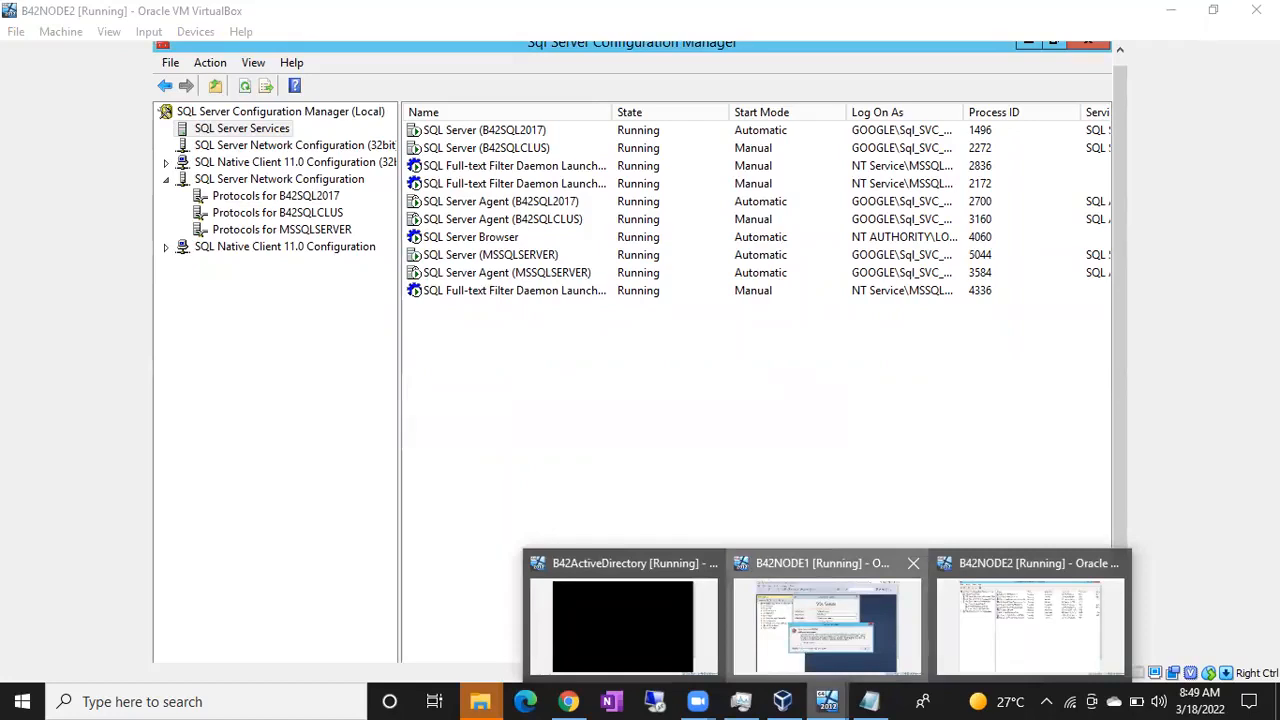
pyautogui.click(827, 620)
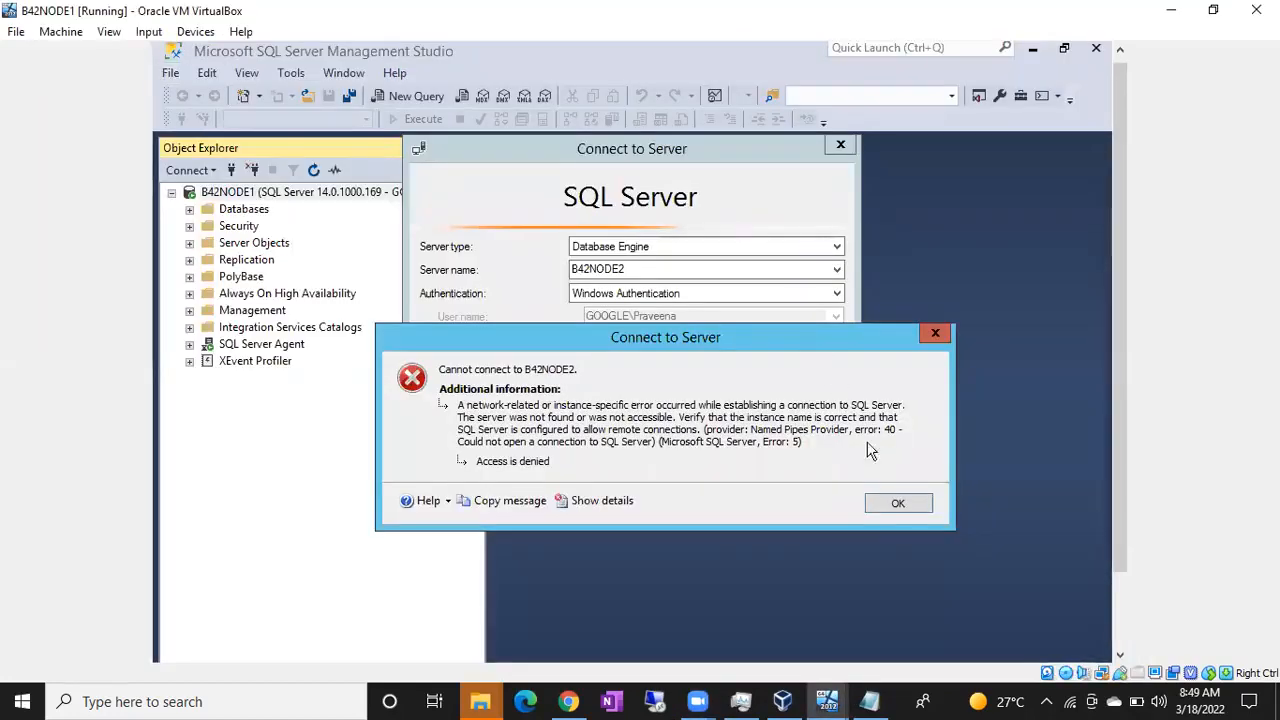
# Step: Dismiss the connection error, connect to the B42NODE2 database engine again, and try to expand Always On High Availability under B42NODE1
pyautogui.click(898, 503)
pyautogui.click(578, 408)
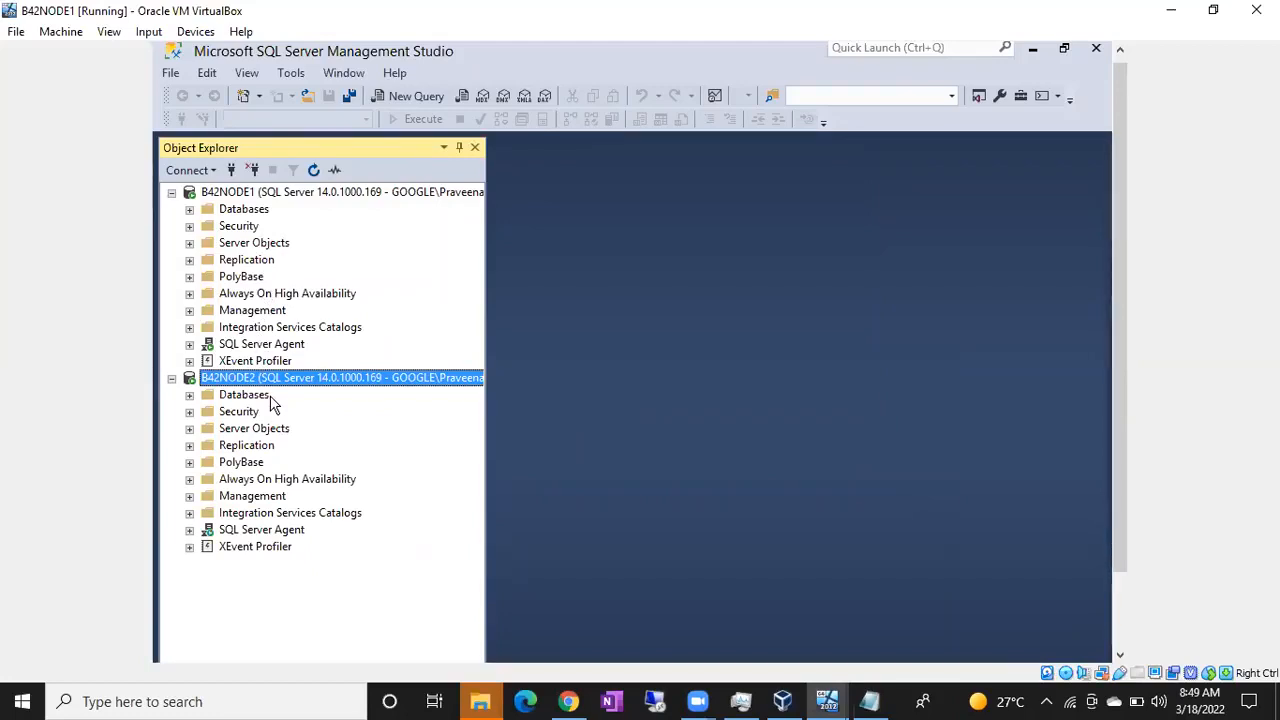
pyautogui.click(190, 294)
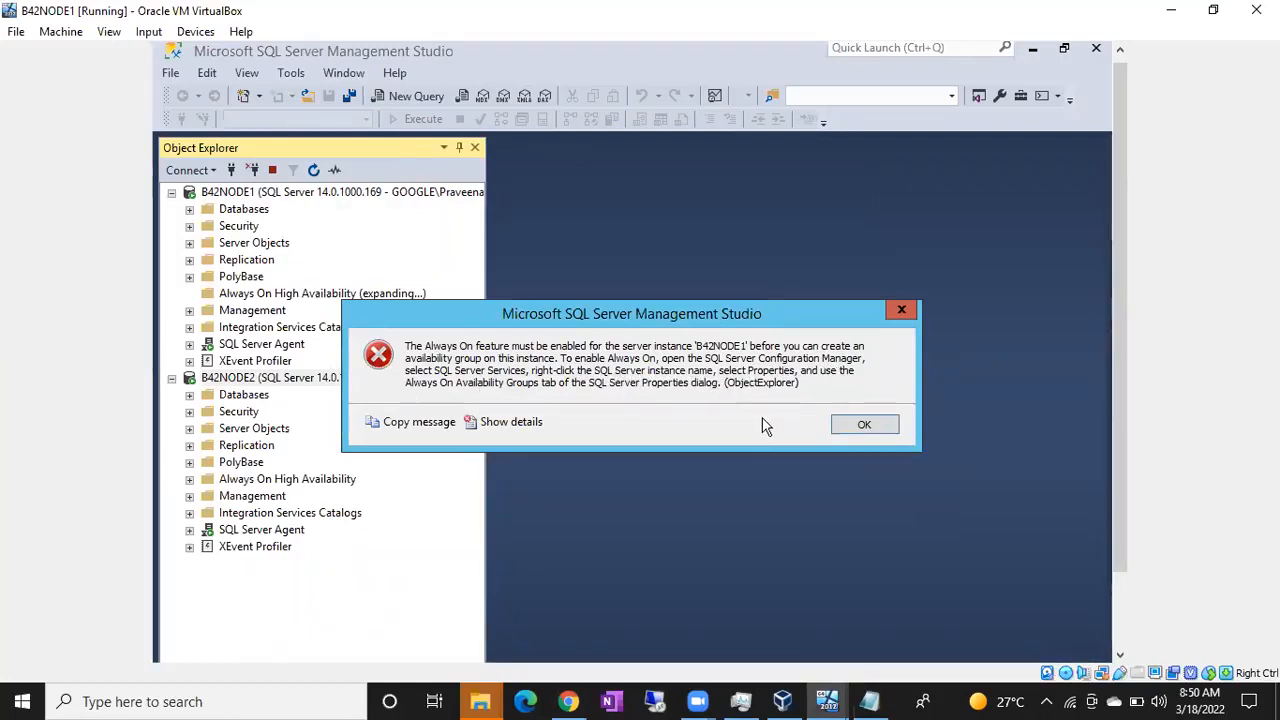
pyautogui.click(857, 424)
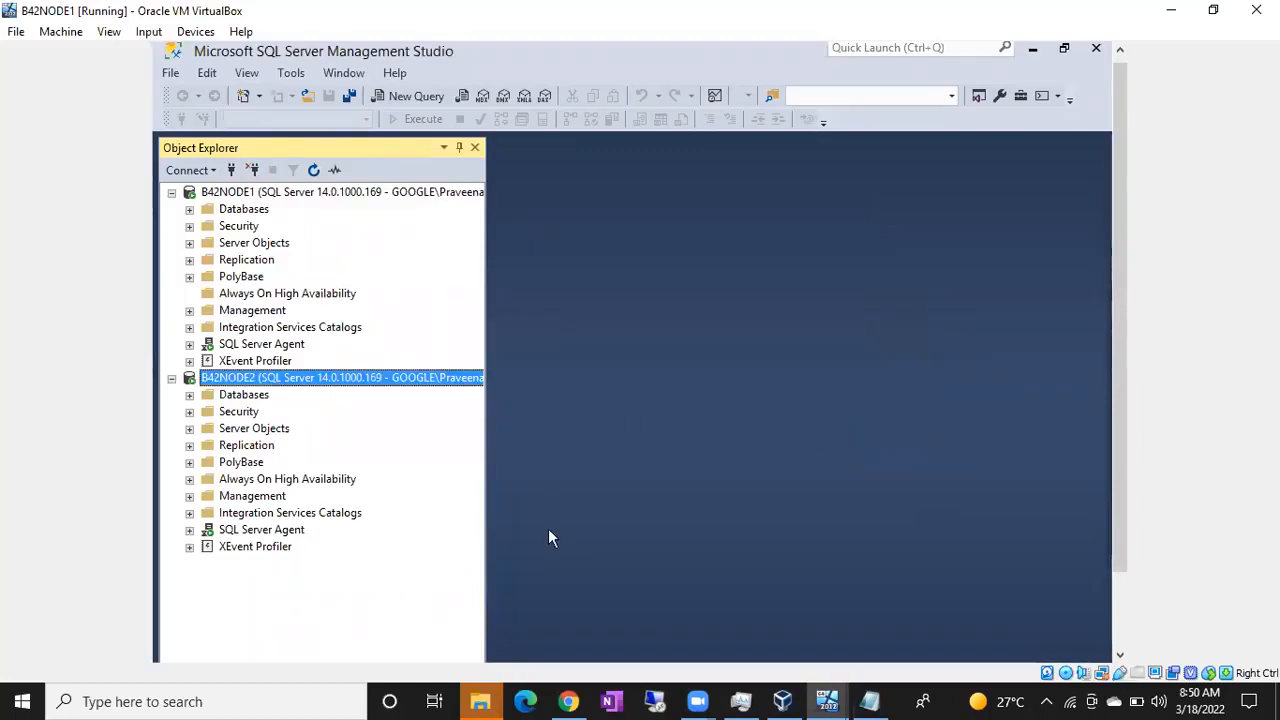
# Step: Search for con on B42NODE1 and launch SQL Server 2017 Configuration Manager, allowing it to make changes
pyautogui.moveTo(1118, 355); pyautogui.dragTo(1118, 432)
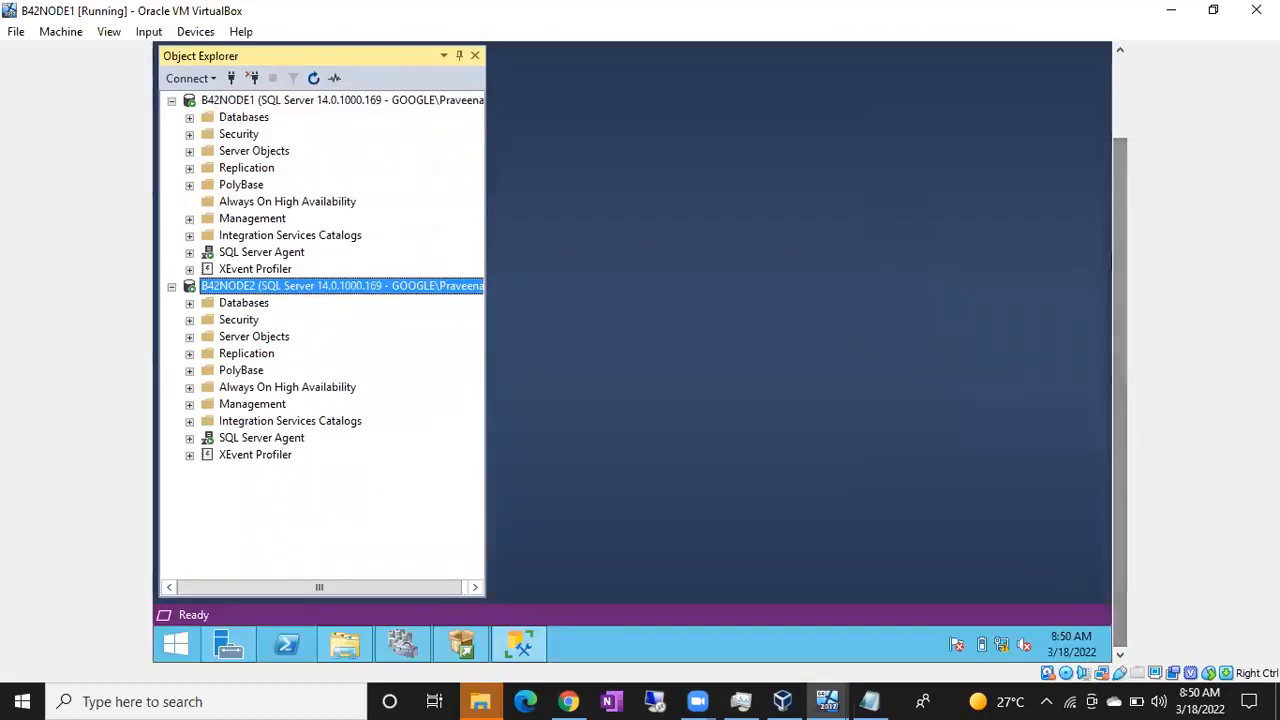
pyautogui.click(180, 646)
pyautogui.write('co')
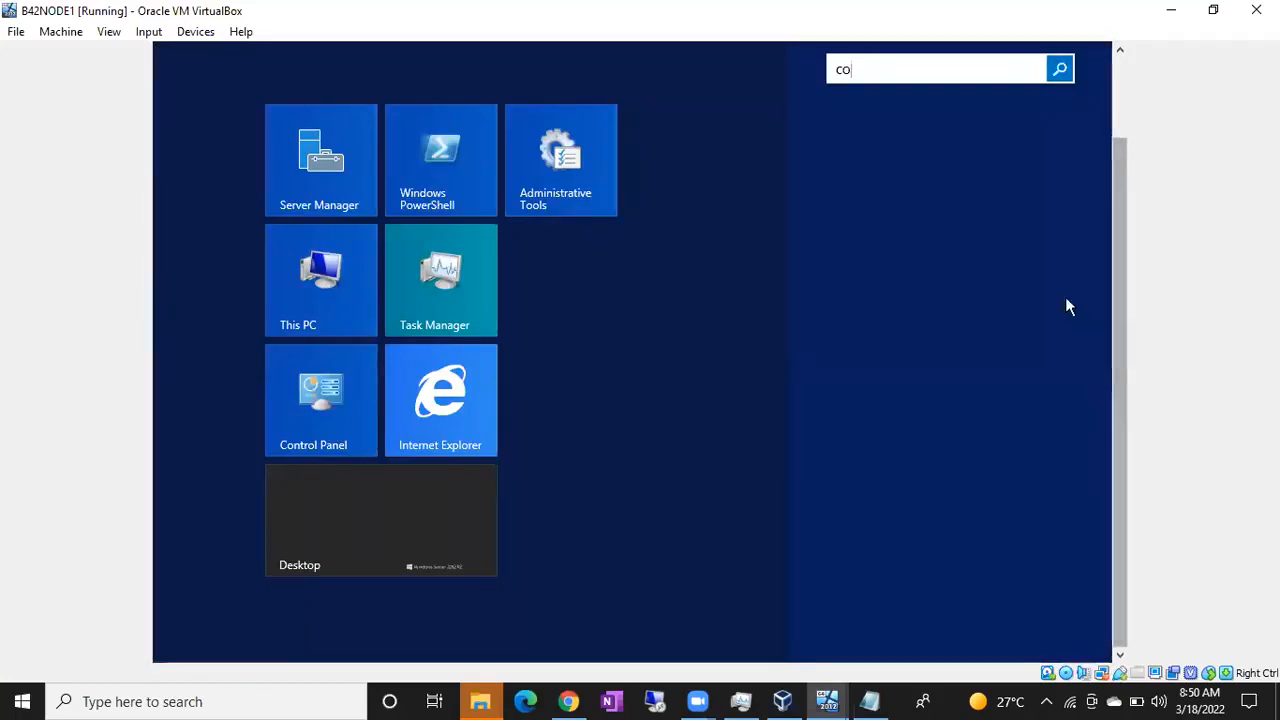
pyautogui.write('n')
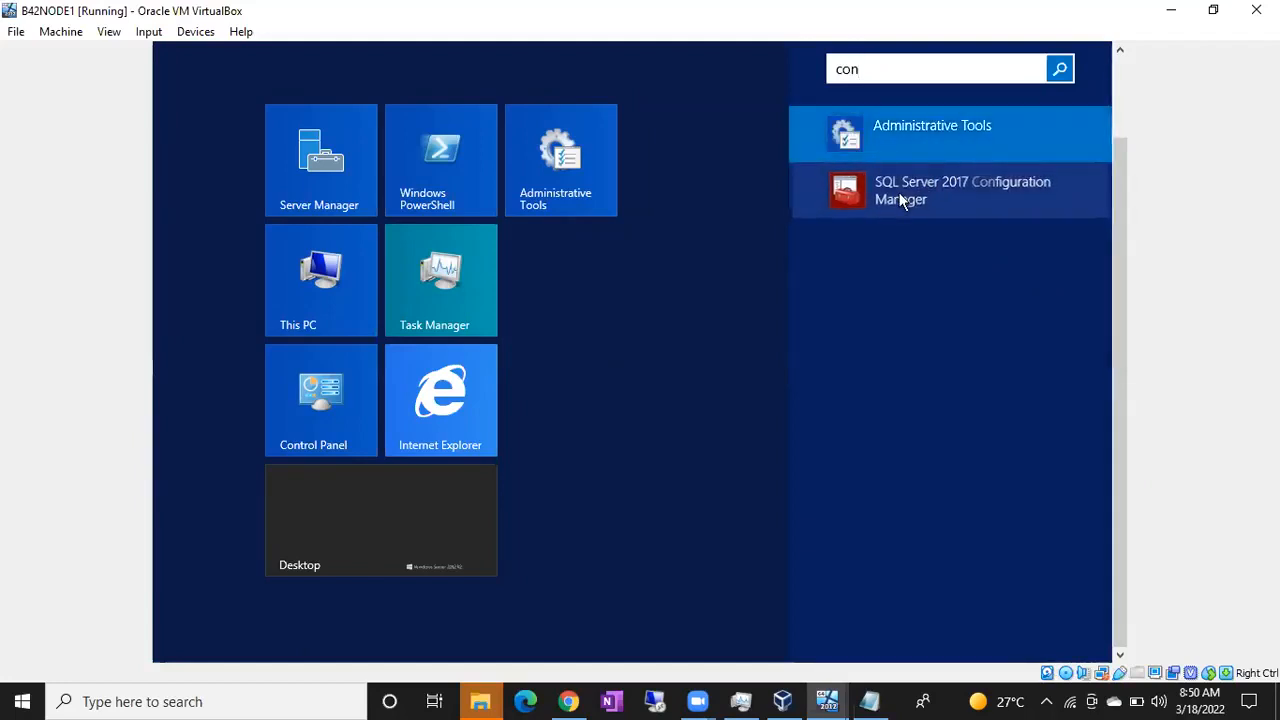
pyautogui.click(899, 200)
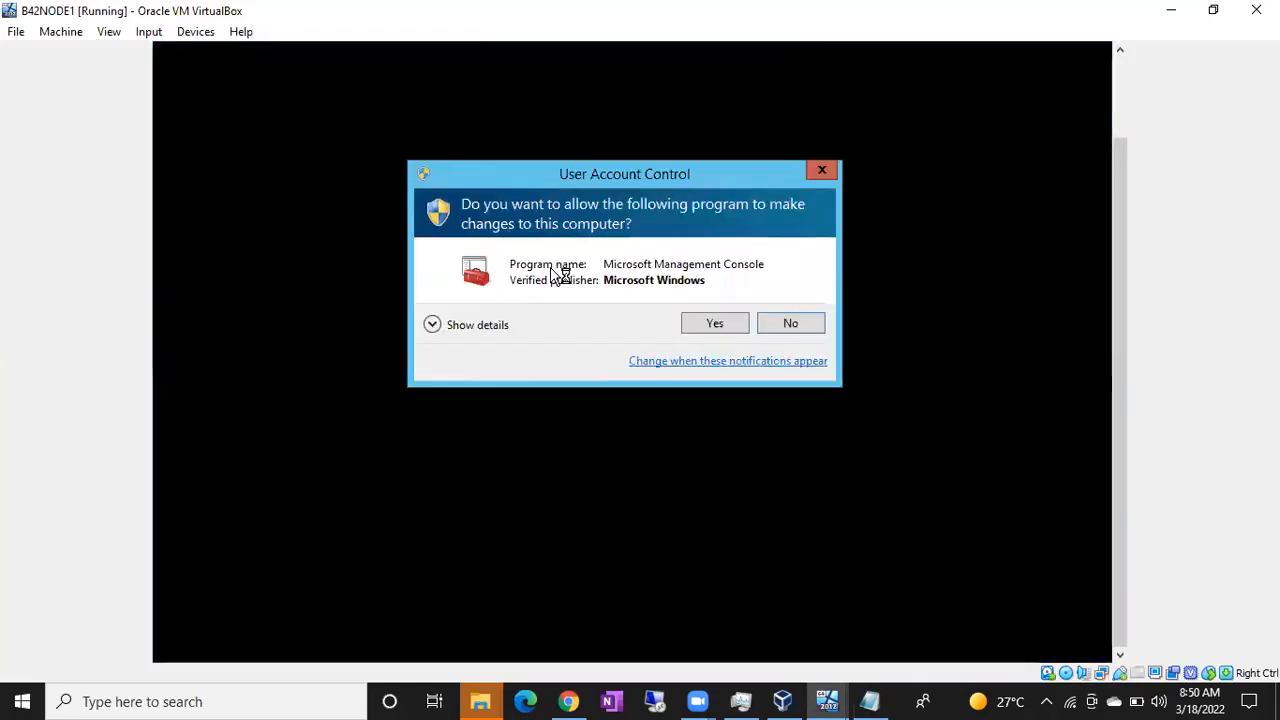
pyautogui.click(713, 324)
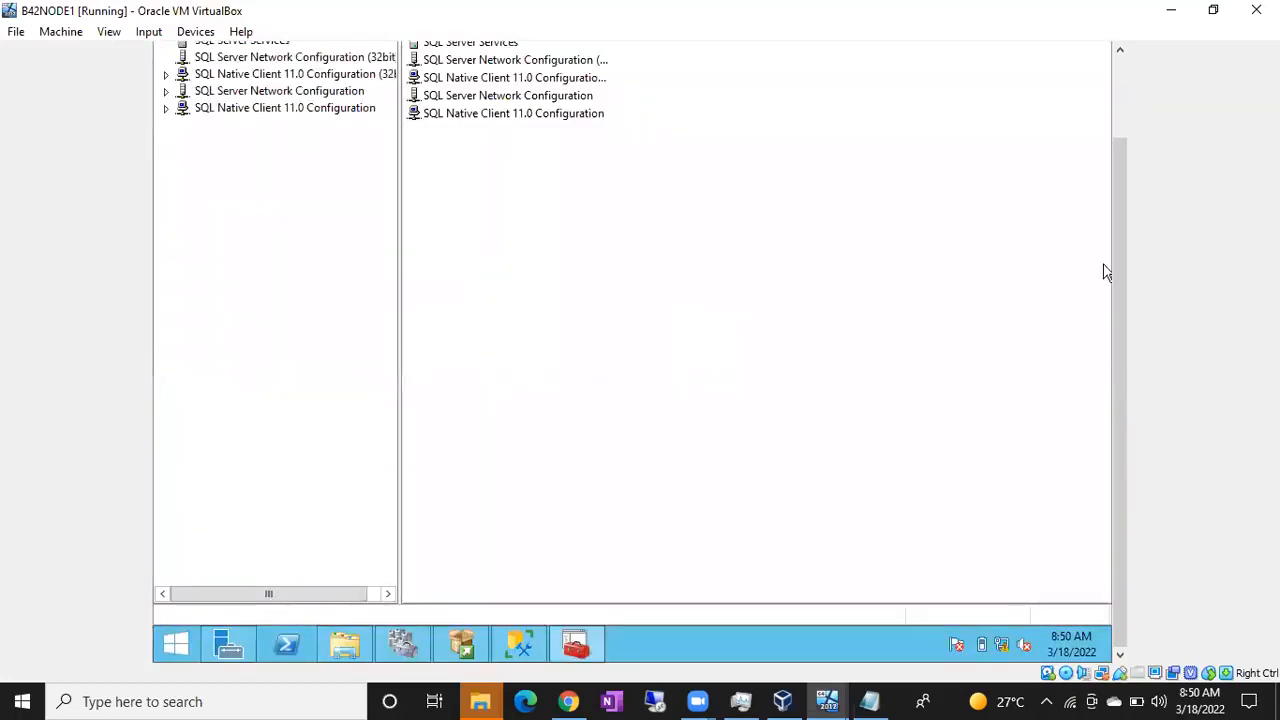
# Step: List the SQL Server services on B42NODE1 and widen the Name column to fit the full service names
pyautogui.moveTo(1117, 253); pyautogui.dragTo(1128, 148)
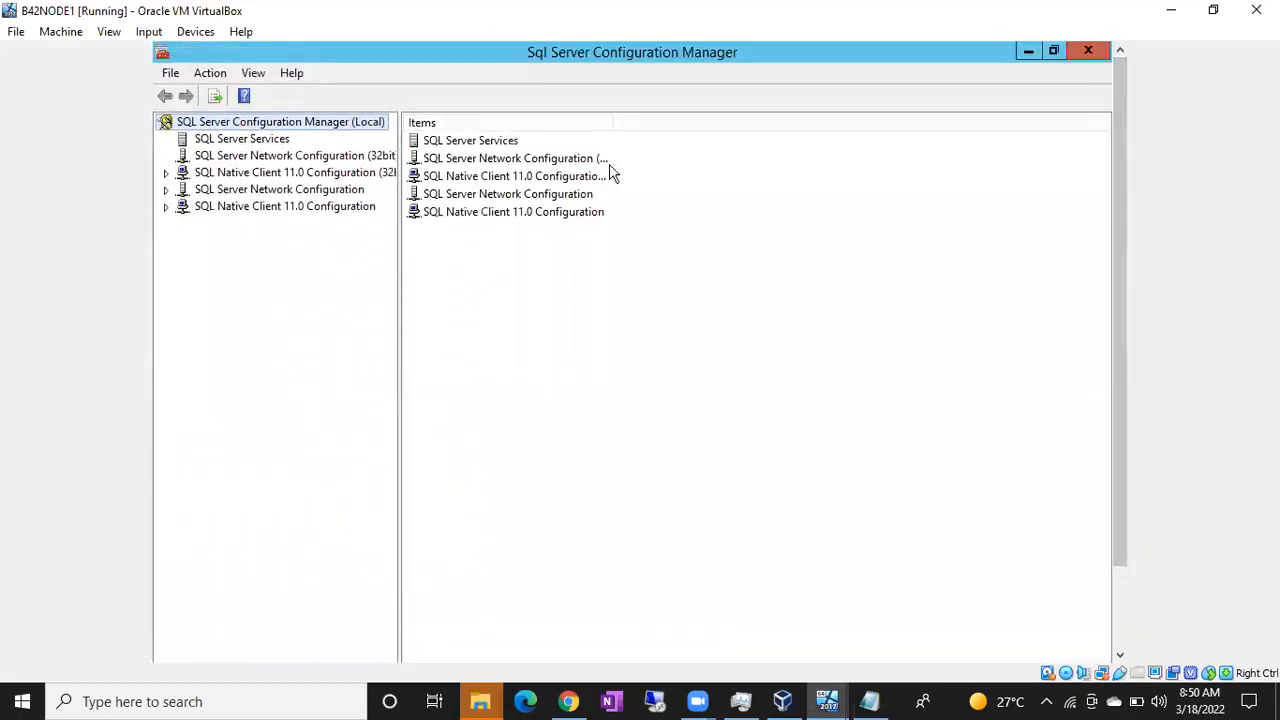
pyautogui.click(253, 142)
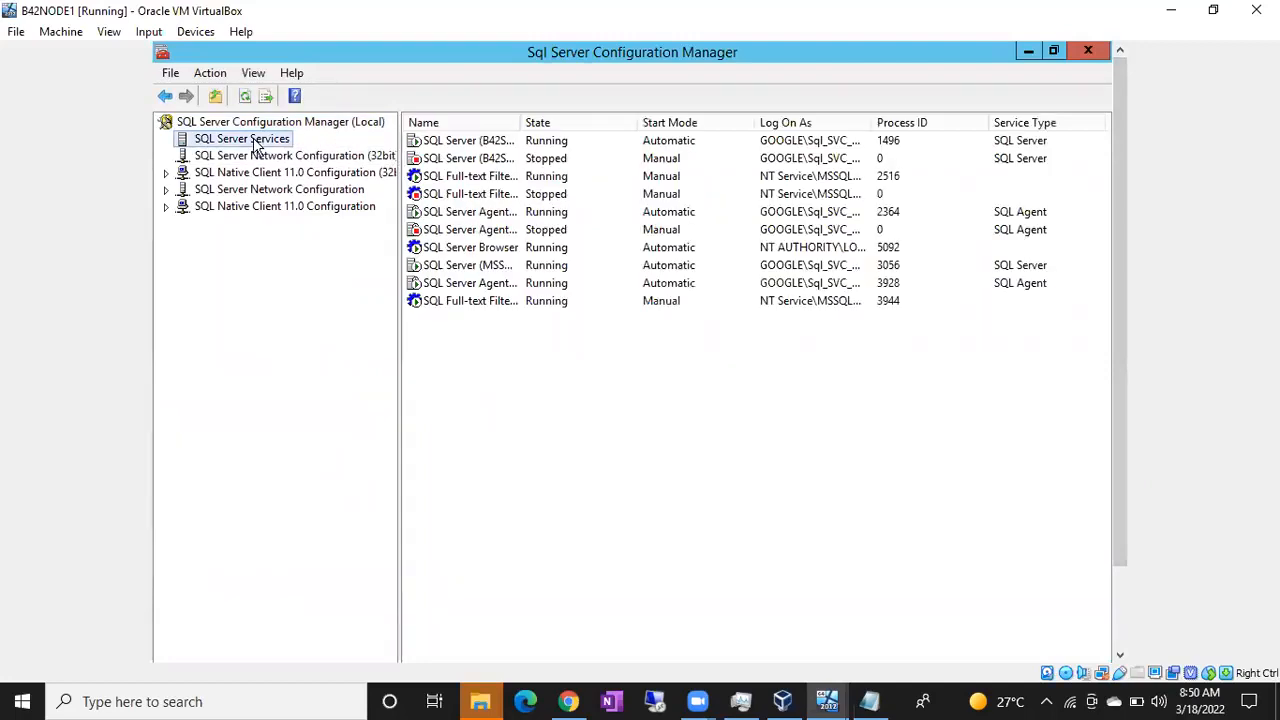
pyautogui.moveTo(517, 122); pyautogui.dragTo(560, 124)
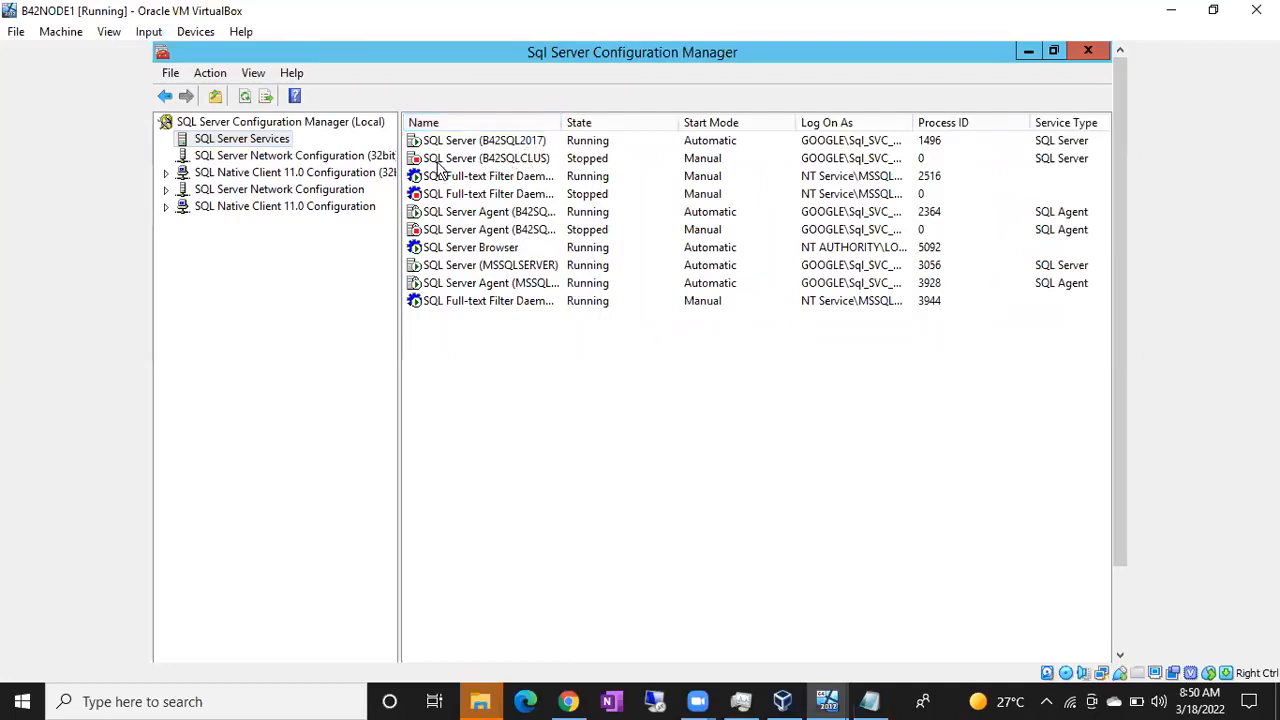
pyautogui.moveTo(565, 122); pyautogui.dragTo(705, 123)
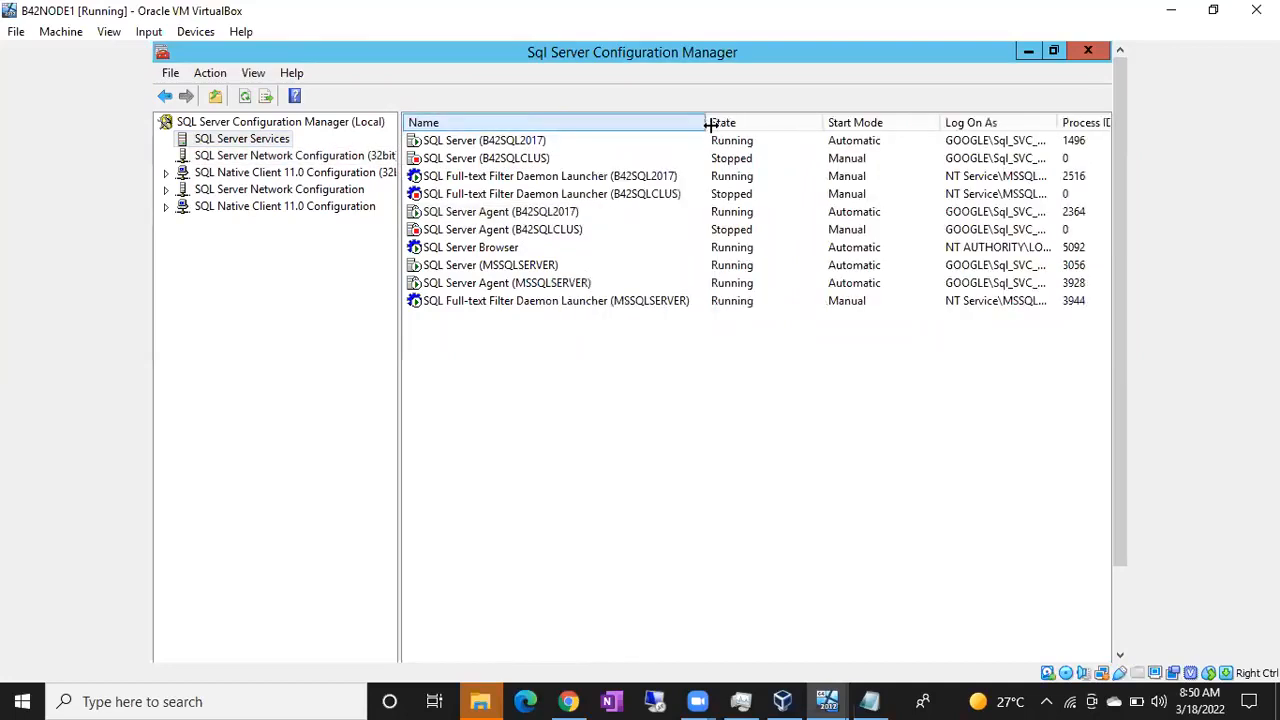
# Step: Enable AlwaysOn Availability Groups in the properties of the SQL Server (MSSQLSERVER) service on B42NODE1, and acknowledge the restart warning
pyautogui.click(515, 268)
pyautogui.rightClick(515, 268)
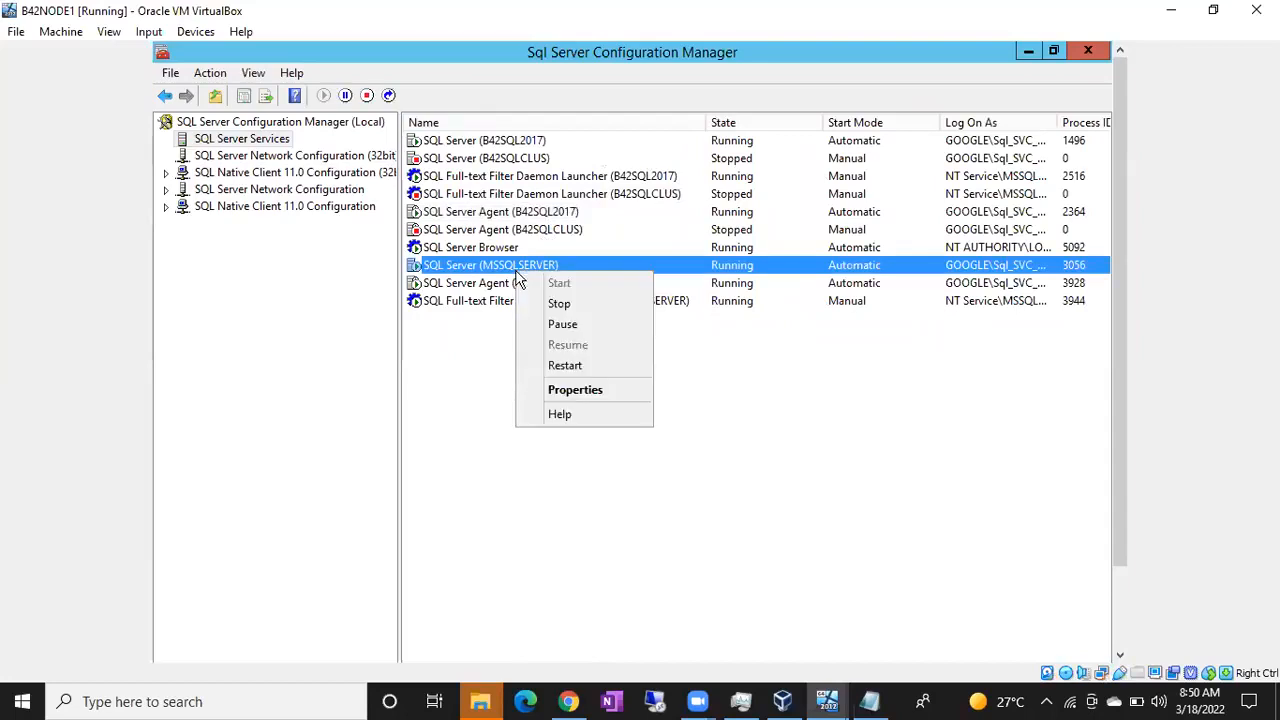
pyautogui.click(584, 395)
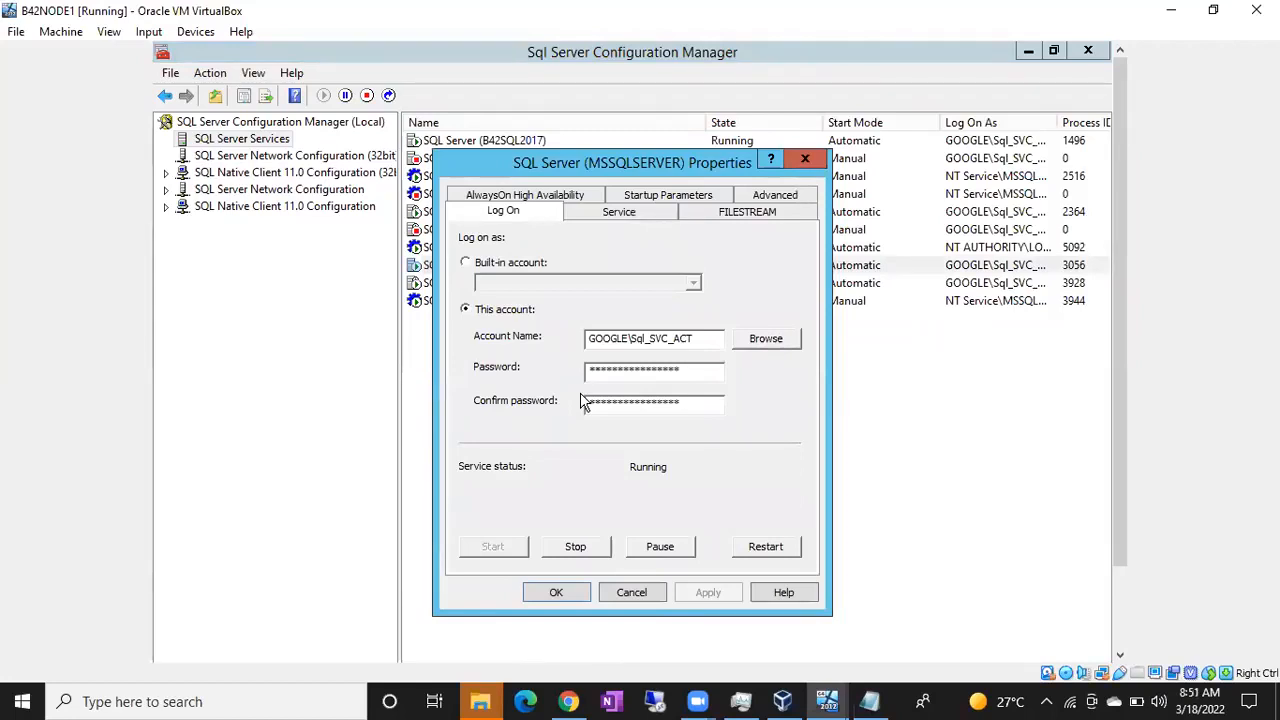
pyautogui.click(500, 196)
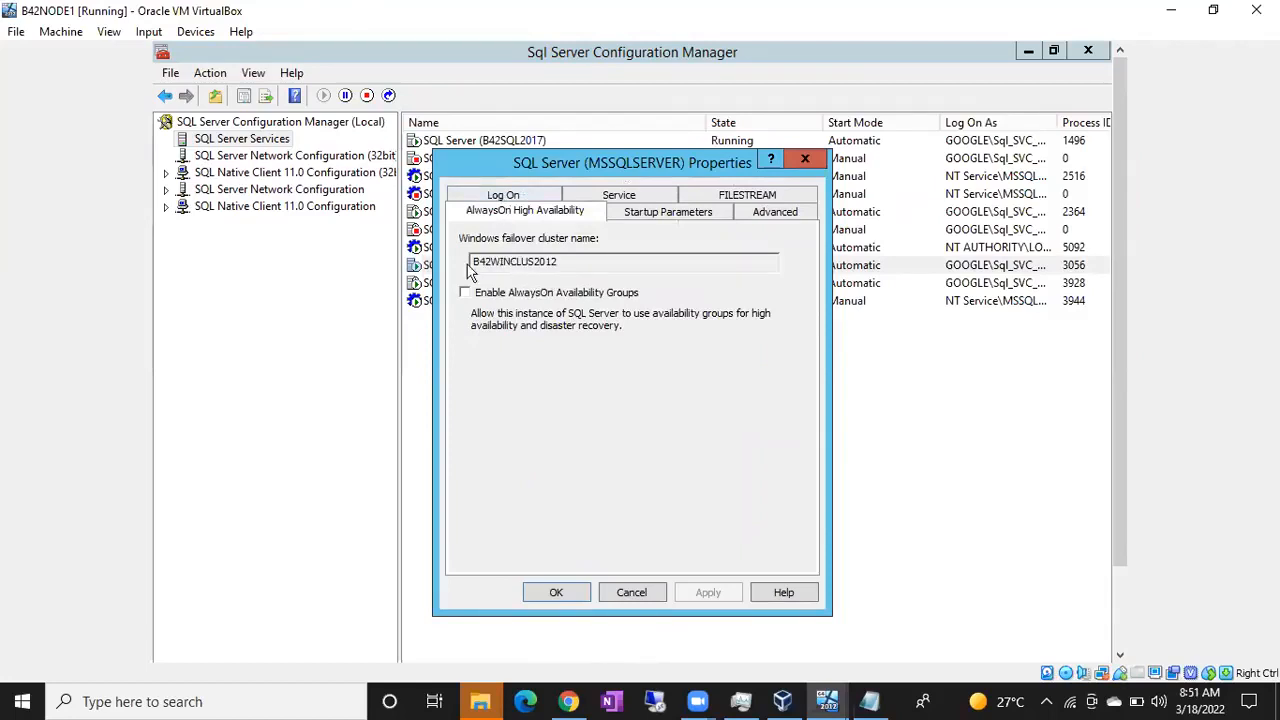
pyautogui.moveTo(541, 262); pyautogui.dragTo(477, 264)
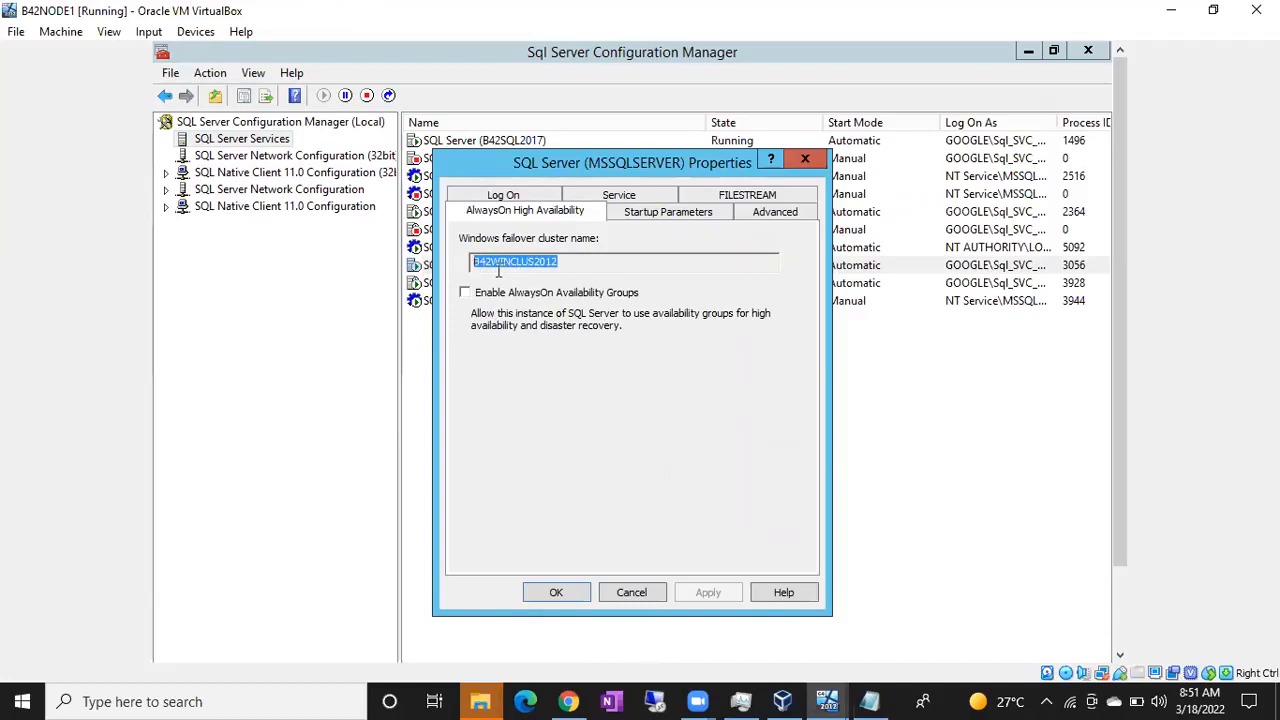
pyautogui.click(566, 263)
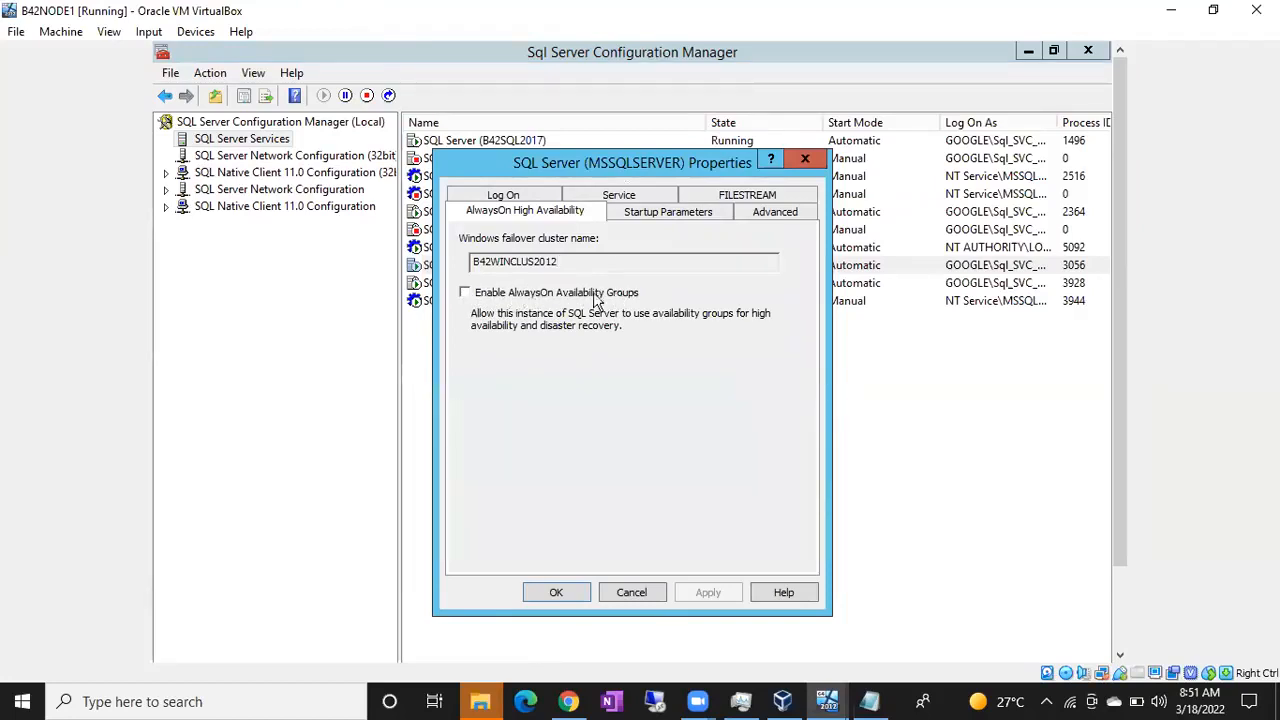
pyautogui.click(464, 292)
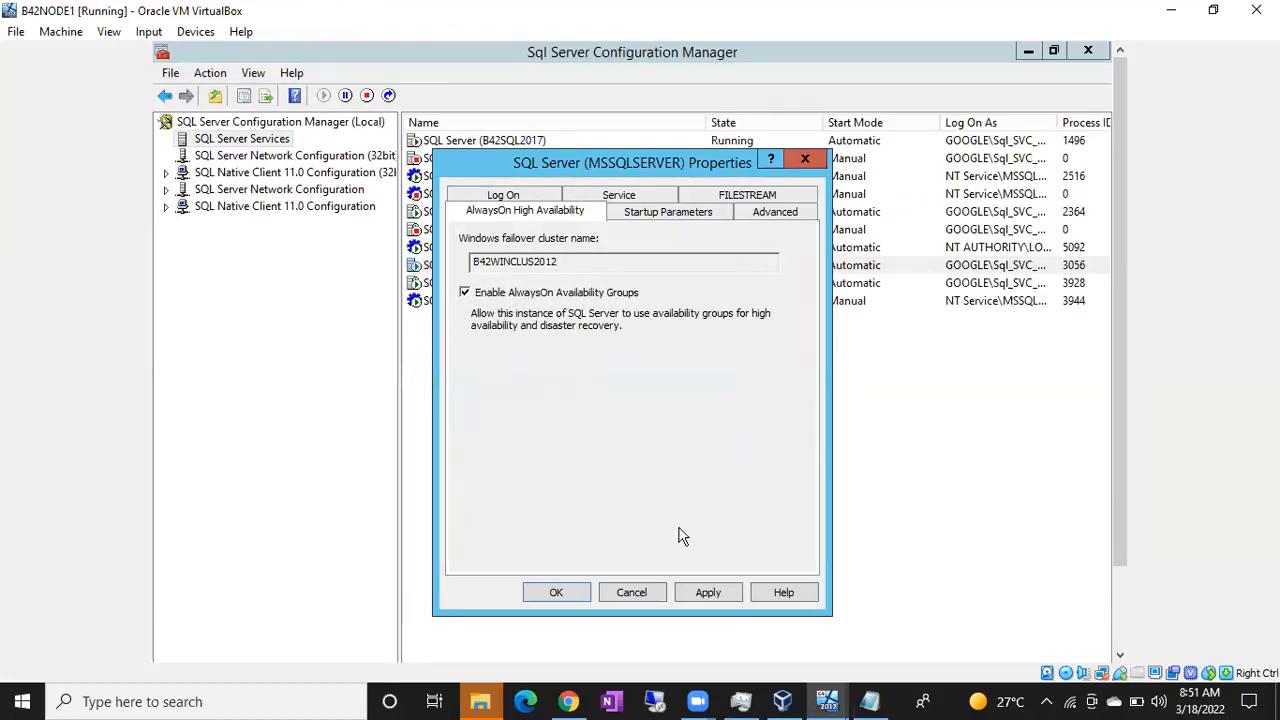
pyautogui.click(708, 595)
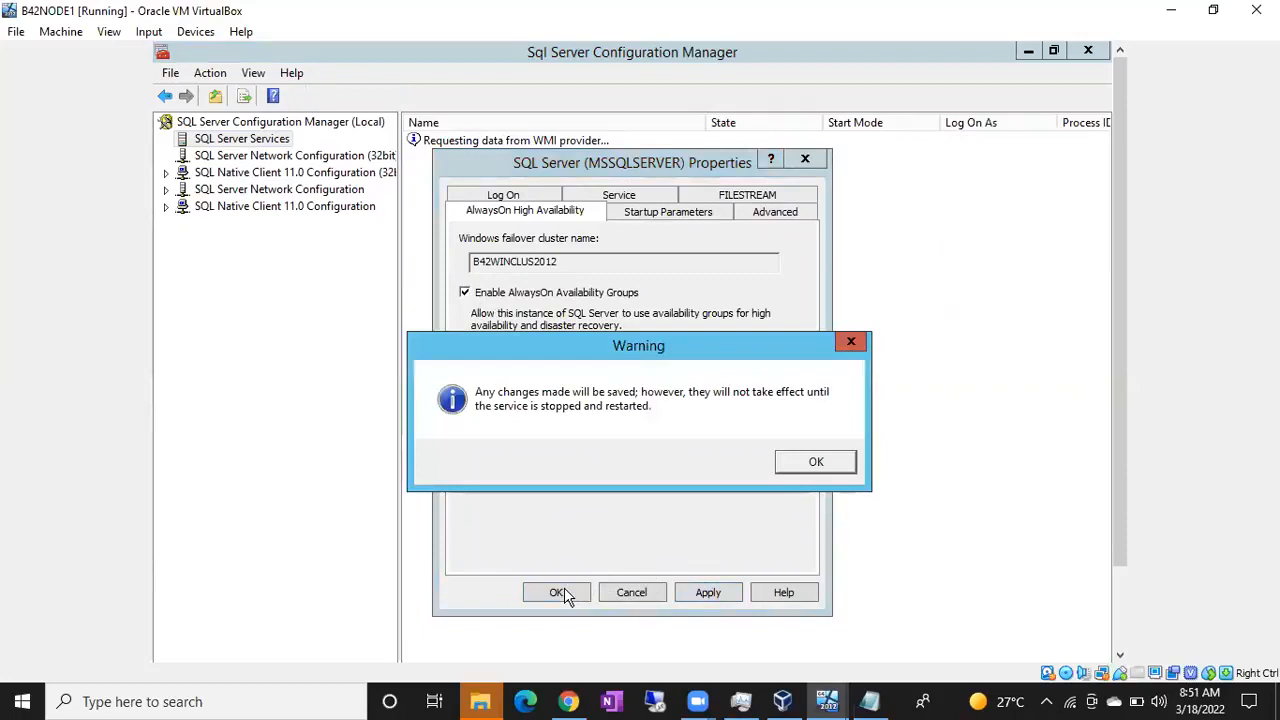
pyautogui.click(813, 463)
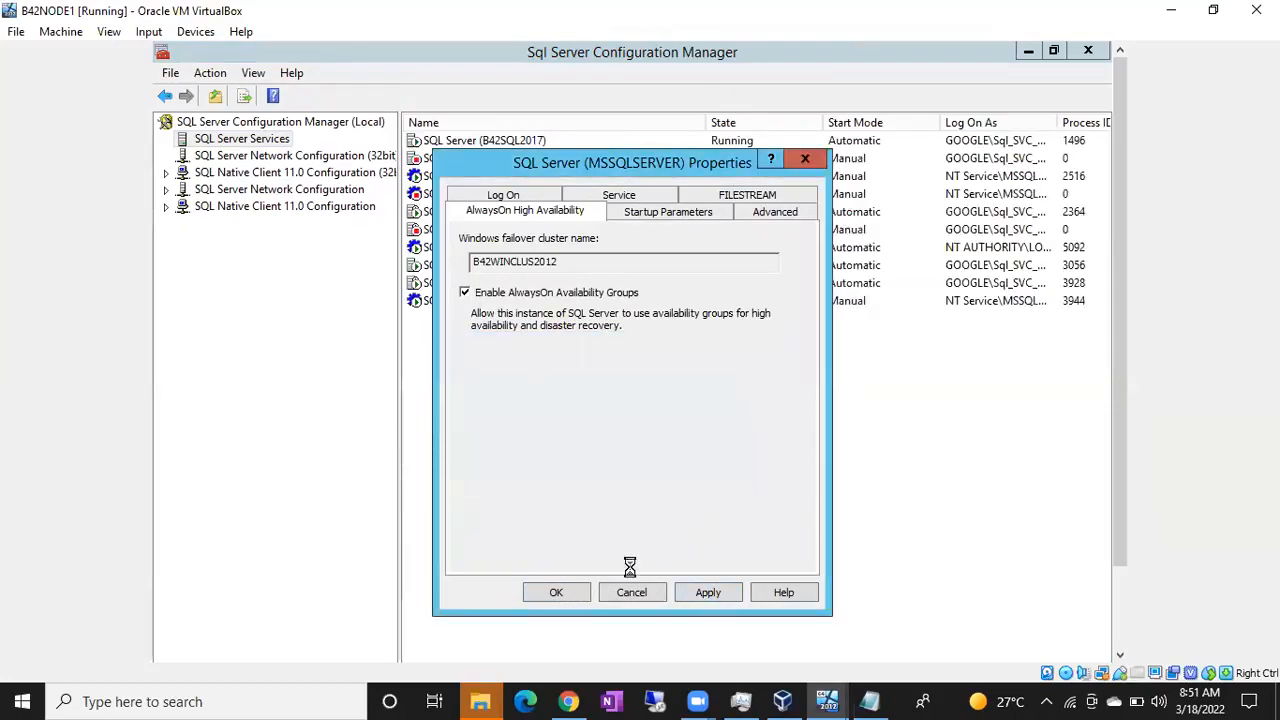
pyautogui.click(556, 593)
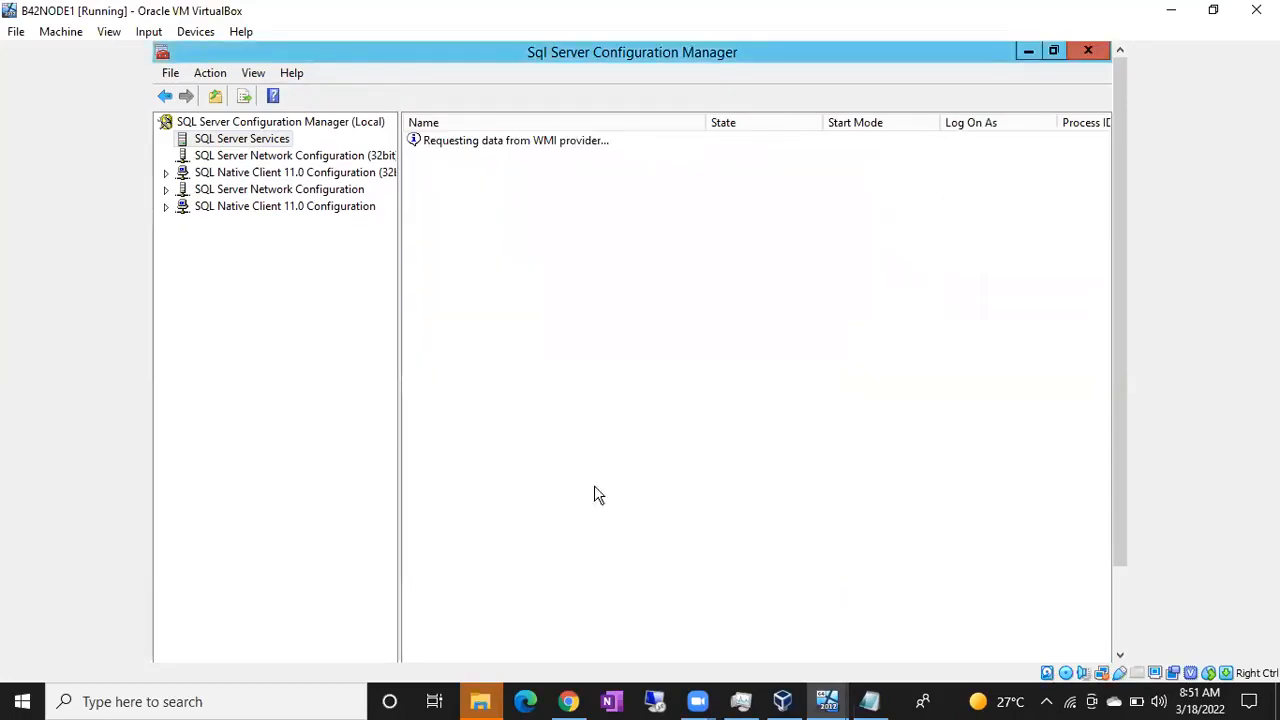
# Step: Restart the SQL Server (MSSQLSERVER) service on B42NODE1, and switch to the B42NODE2 virtual machine
pyautogui.click(508, 269)
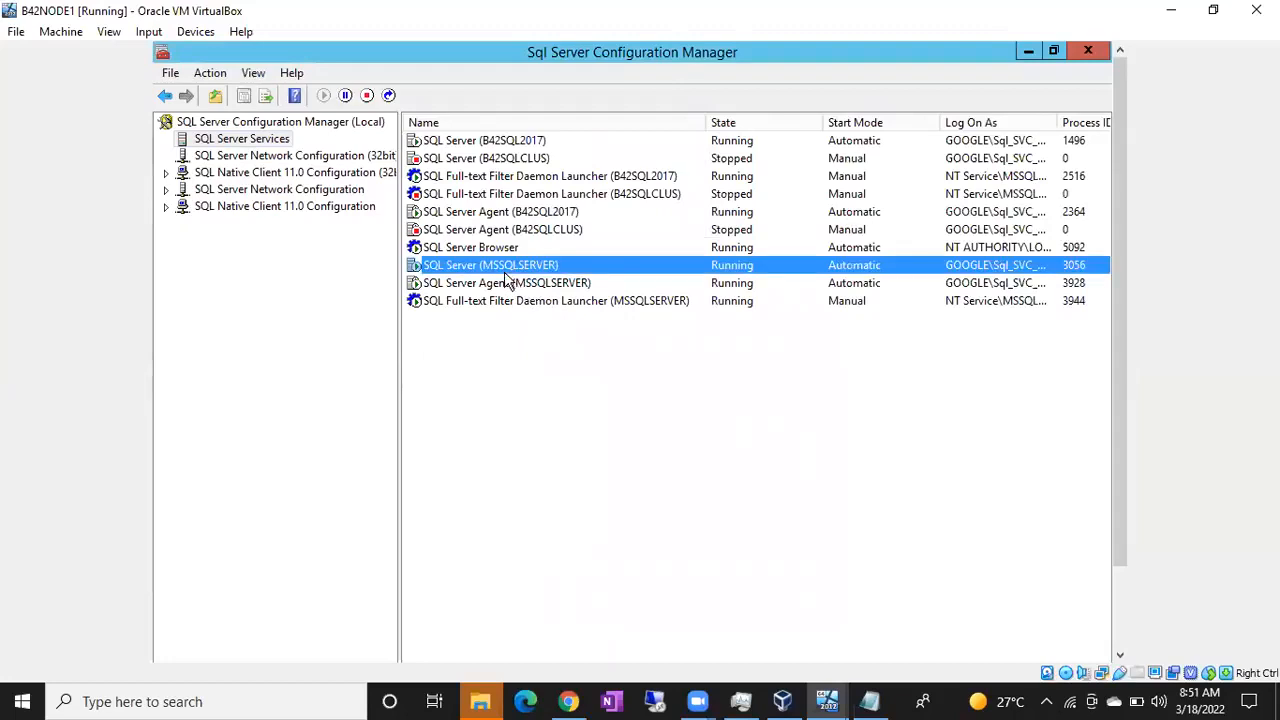
pyautogui.click(388, 95)
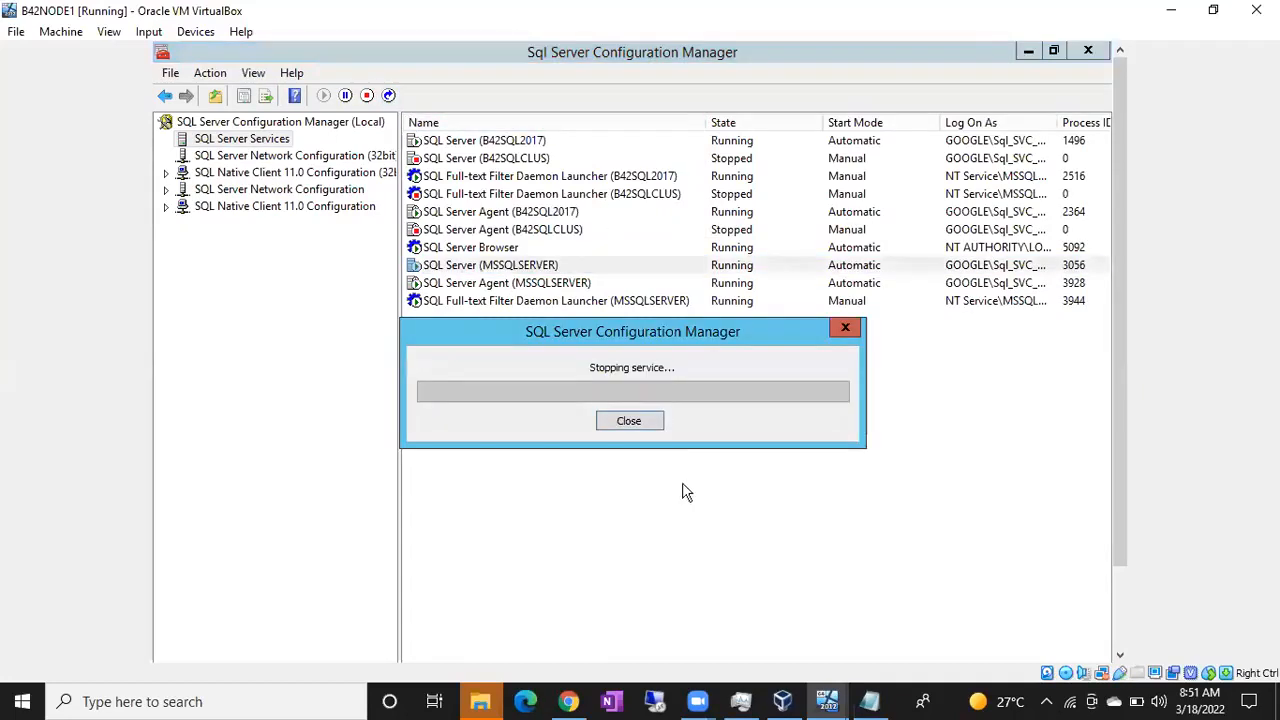
pyautogui.moveTo(826, 701)
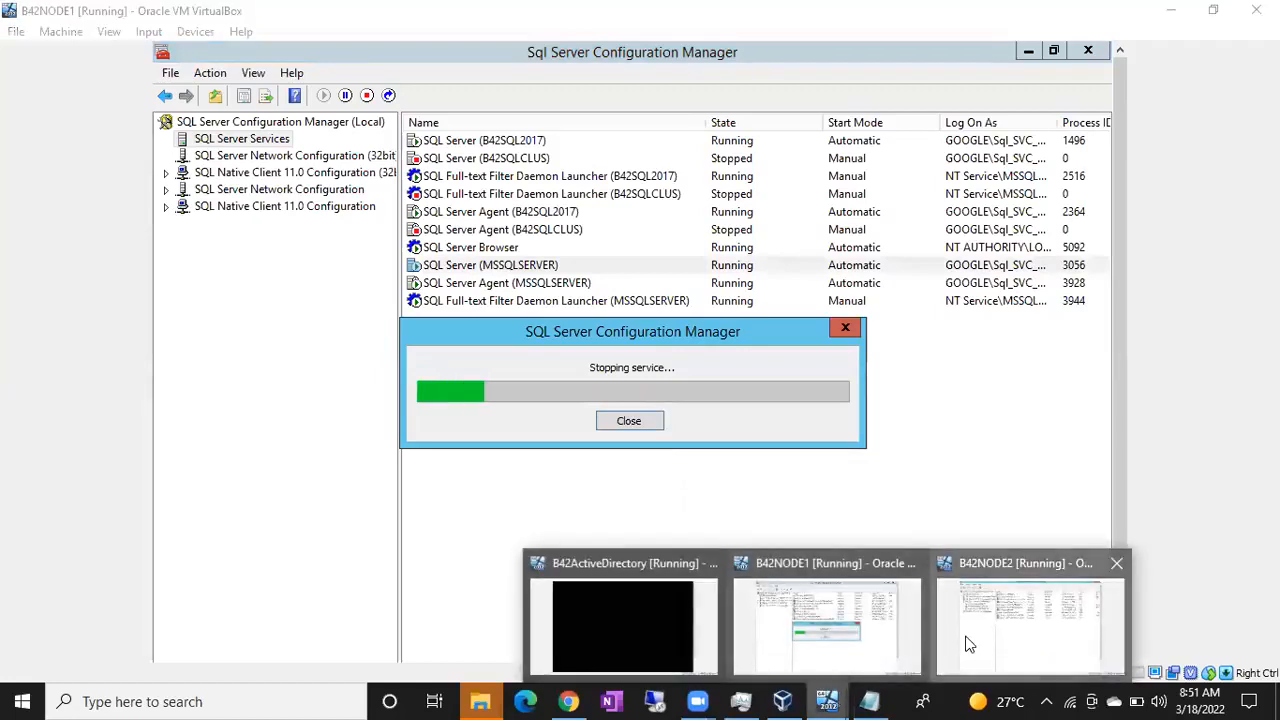
pyautogui.click(966, 645)
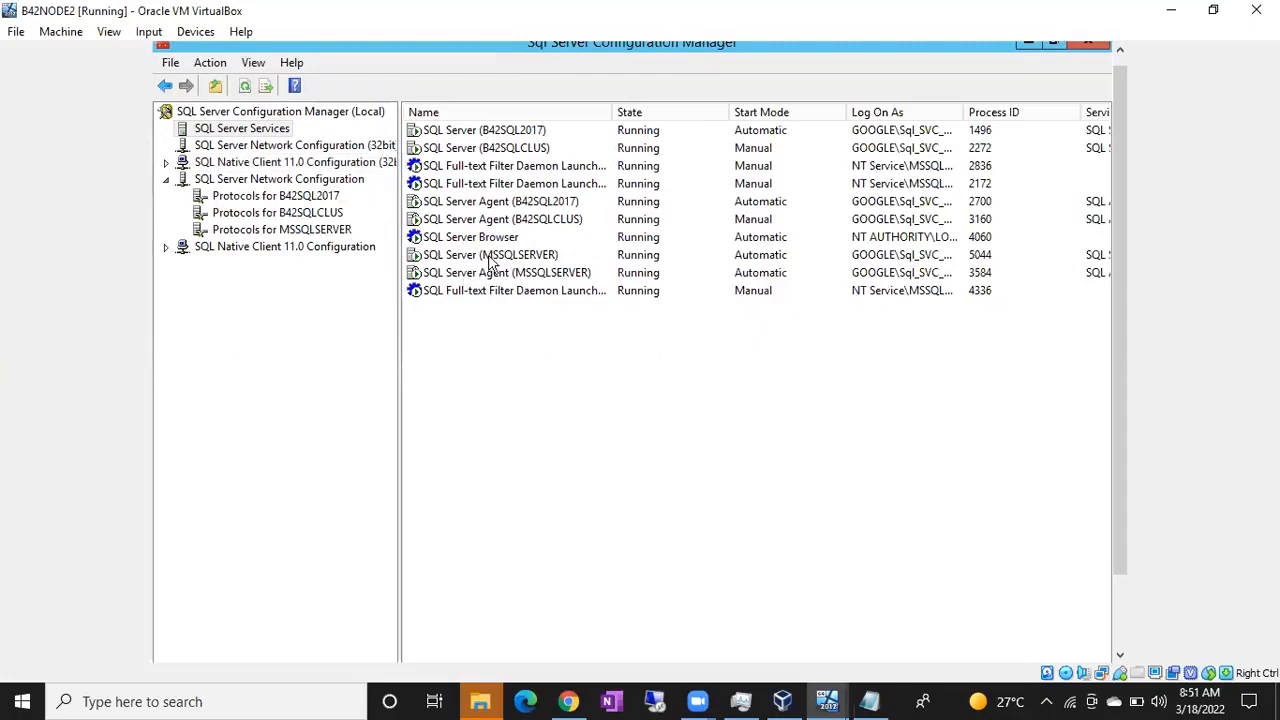
# Step: Enable AlwaysOn Availability Groups in the properties of the SQL Server (MSSQLSERVER) service on B42NODE2, and acknowledge the restart warning
pyautogui.click(490, 257)
pyautogui.rightClick(490, 257)
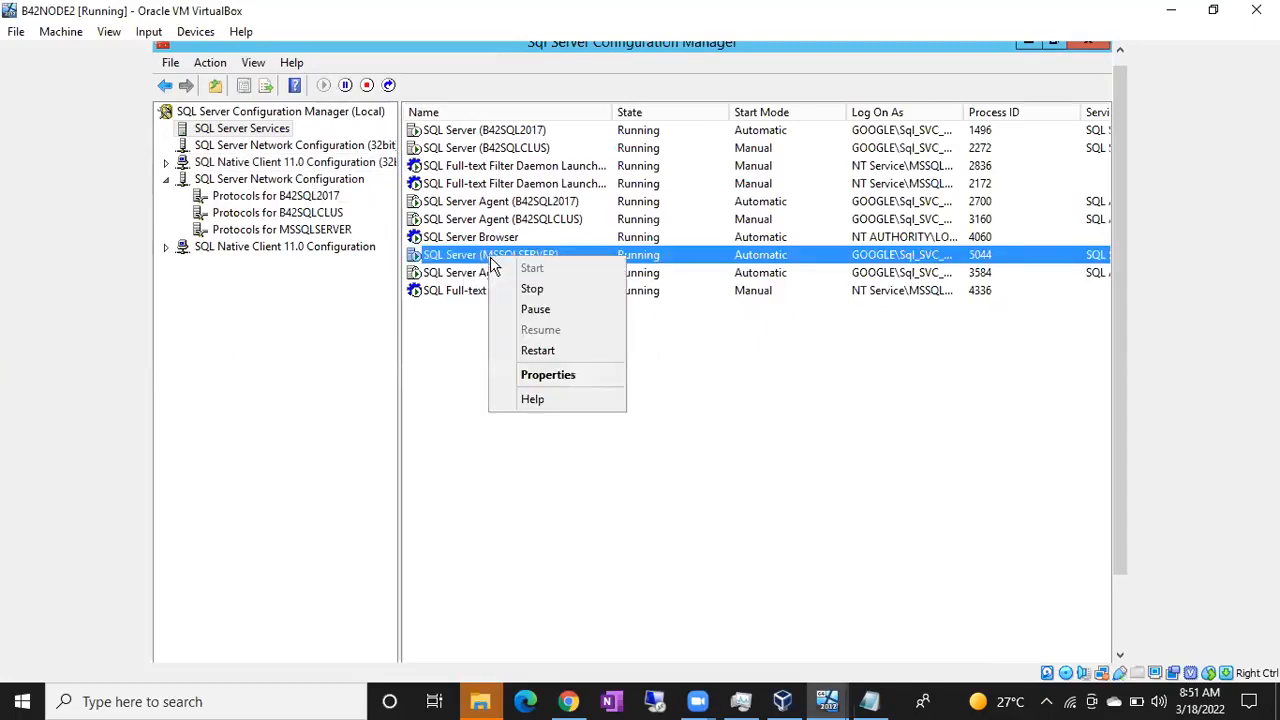
pyautogui.click(550, 376)
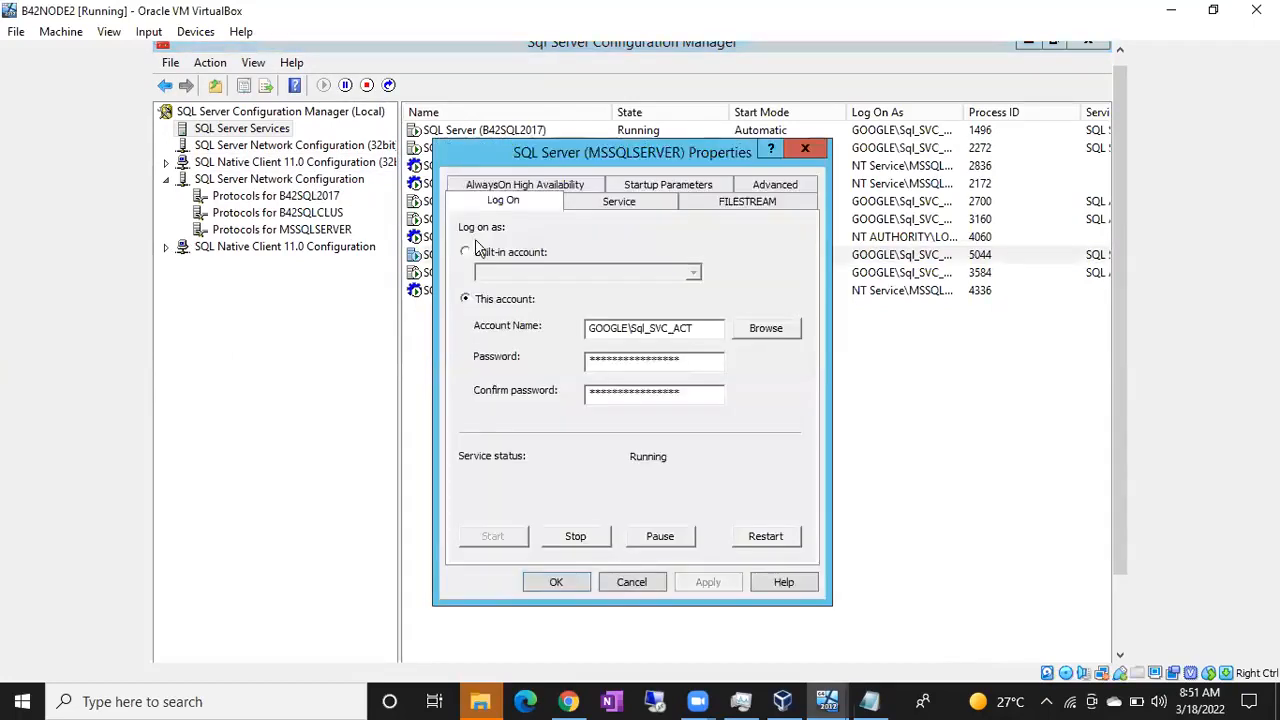
pyautogui.click(521, 184)
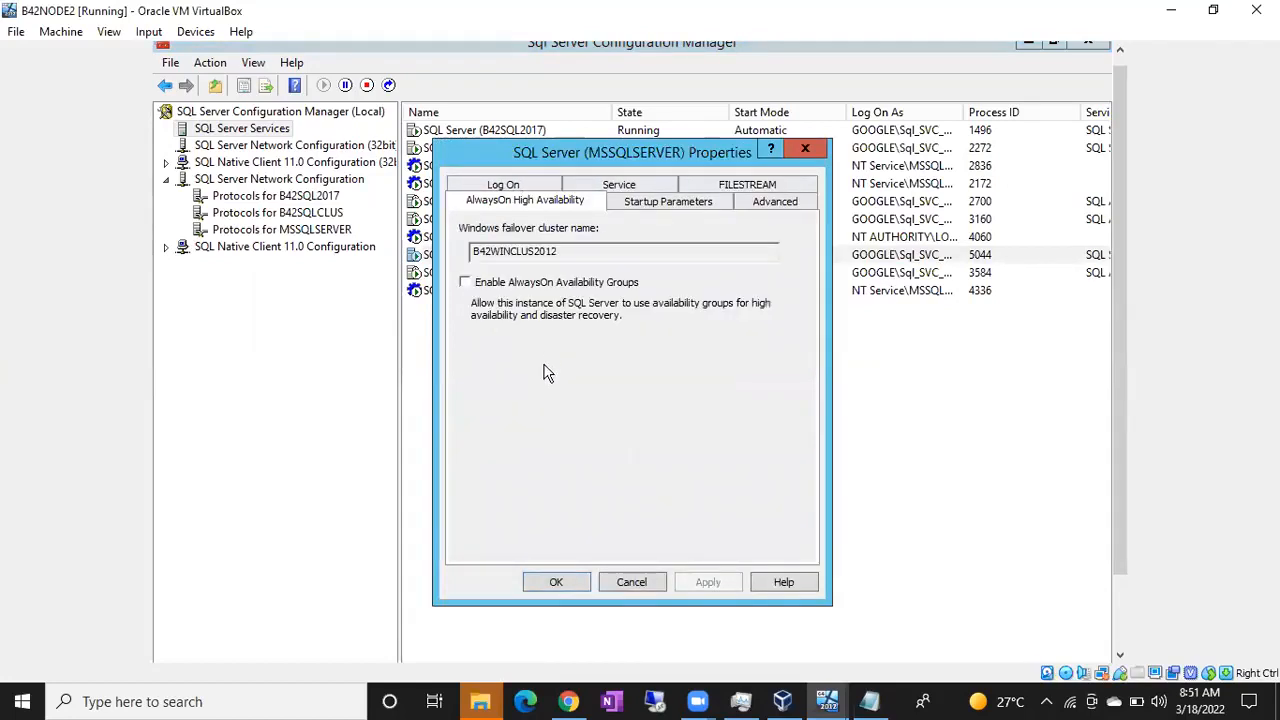
pyautogui.click(465, 283)
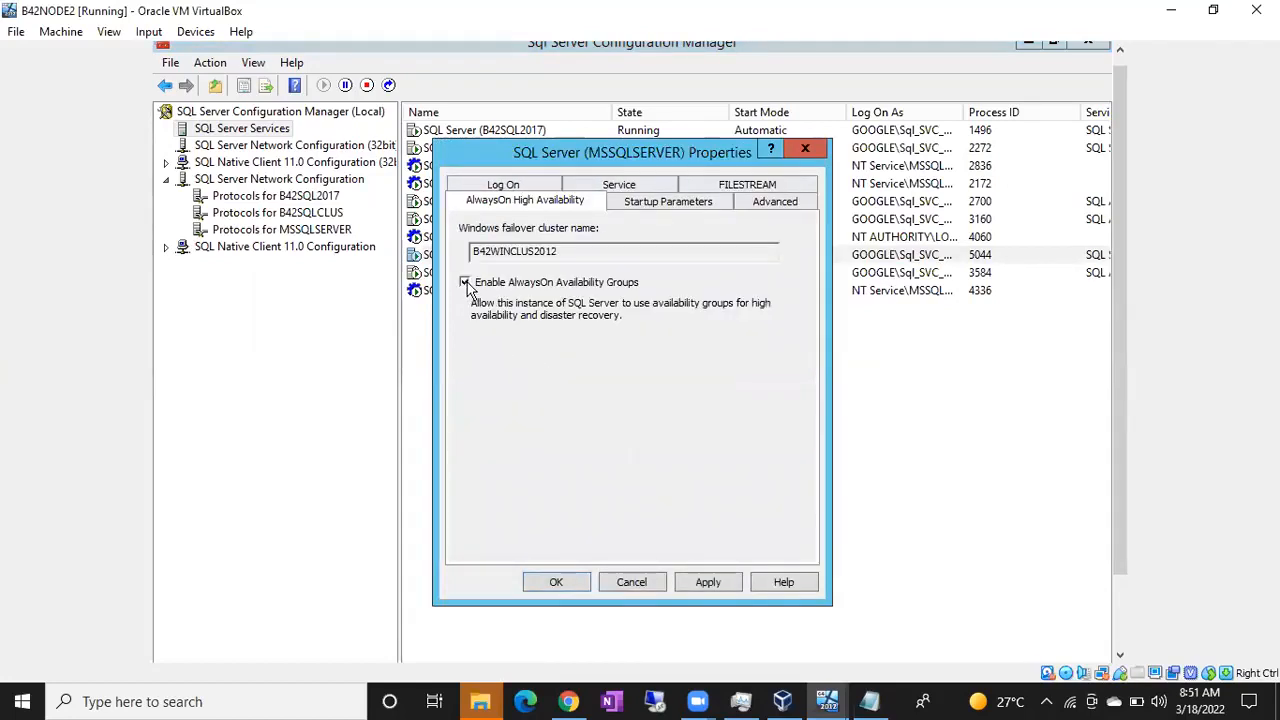
pyautogui.click(703, 581)
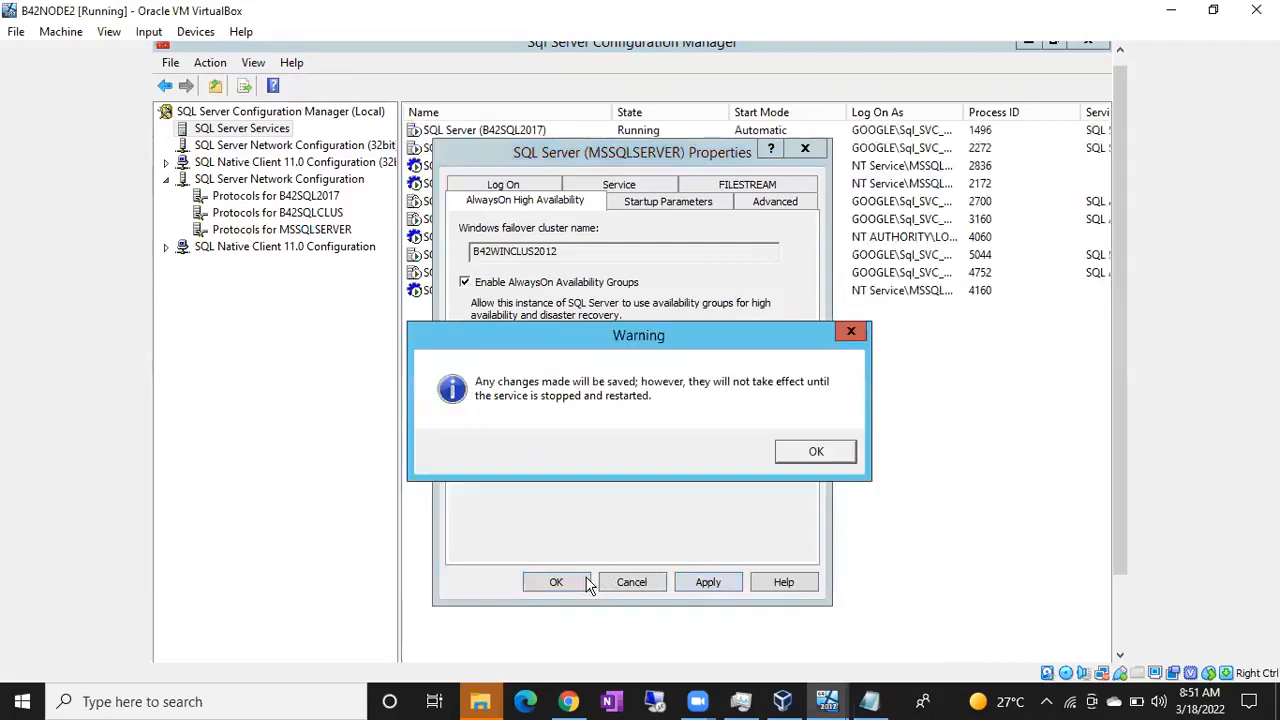
pyautogui.click(818, 451)
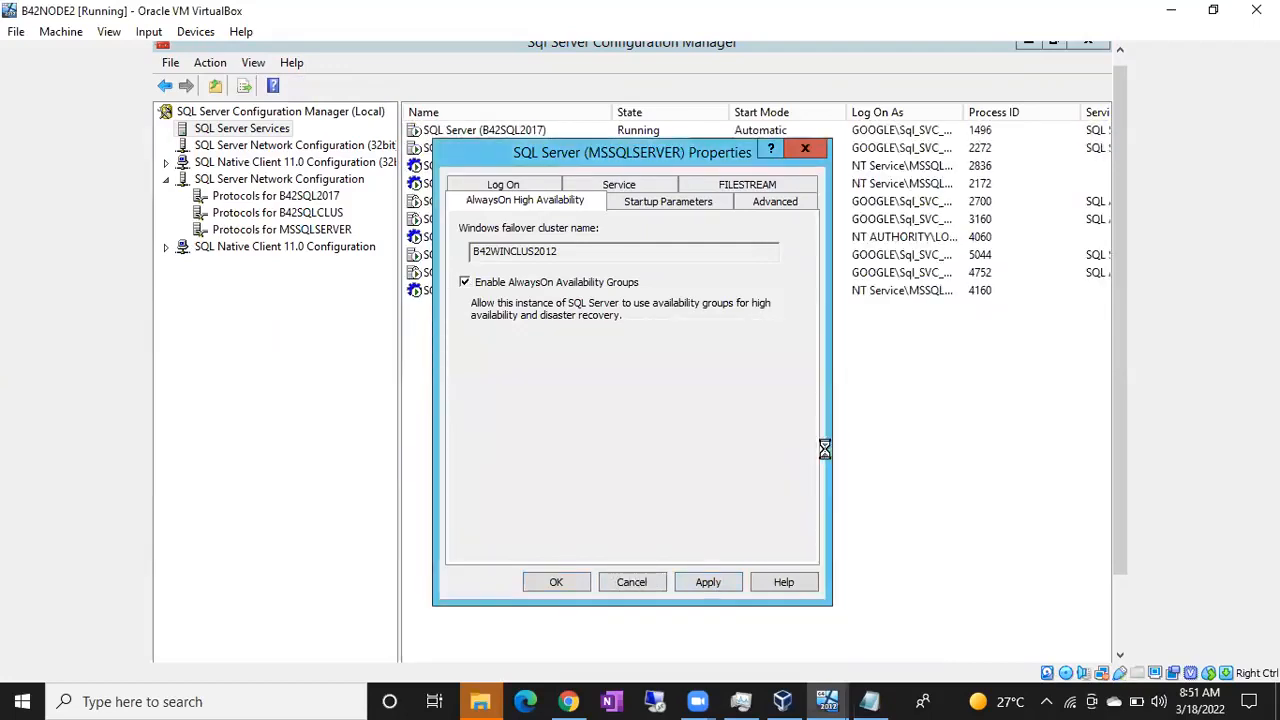
pyautogui.click(553, 581)
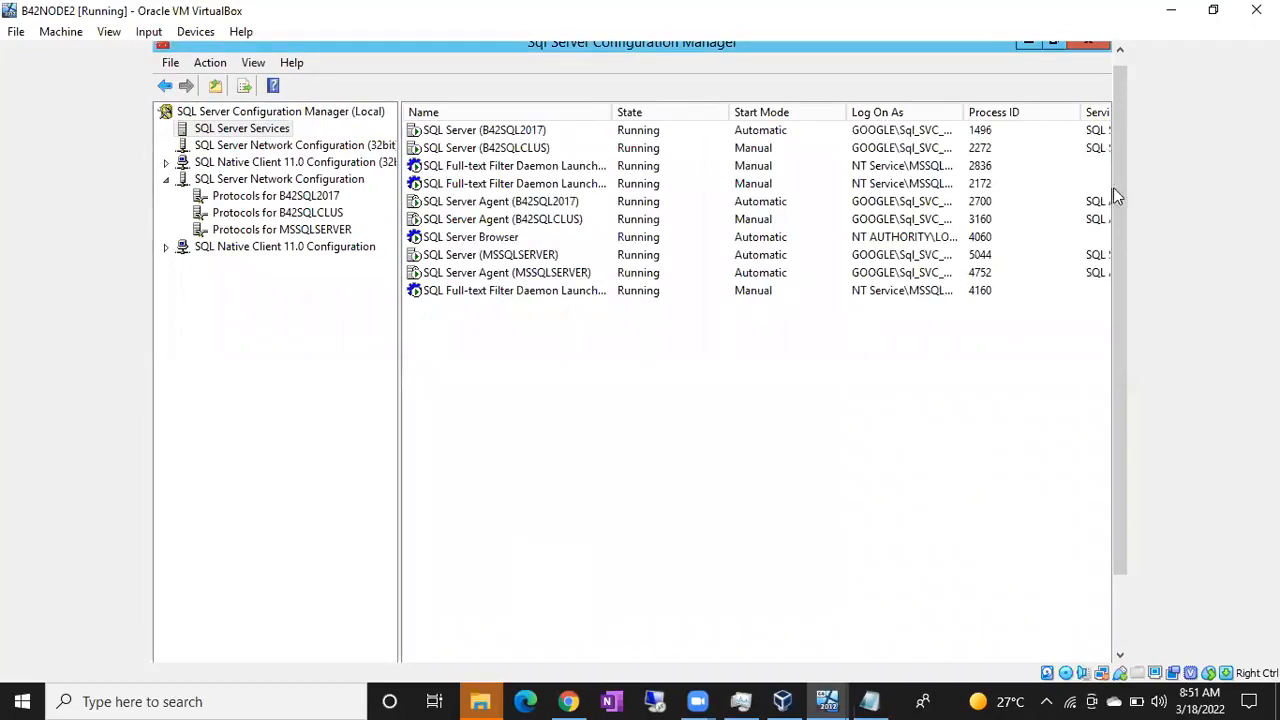
# Step: Restart the SQL Server (MSSQLSERVER) service on B42NODE2
pyautogui.moveTo(1126, 202); pyautogui.dragTo(1114, 137)
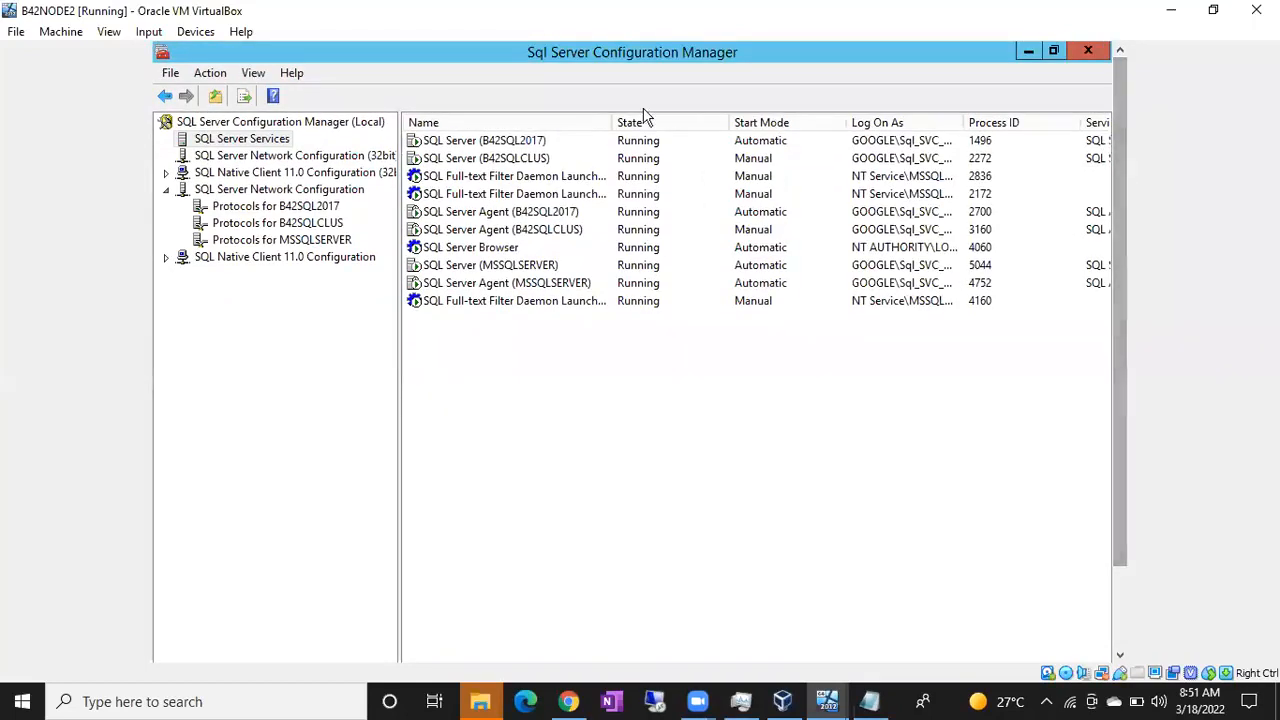
pyautogui.click(478, 266)
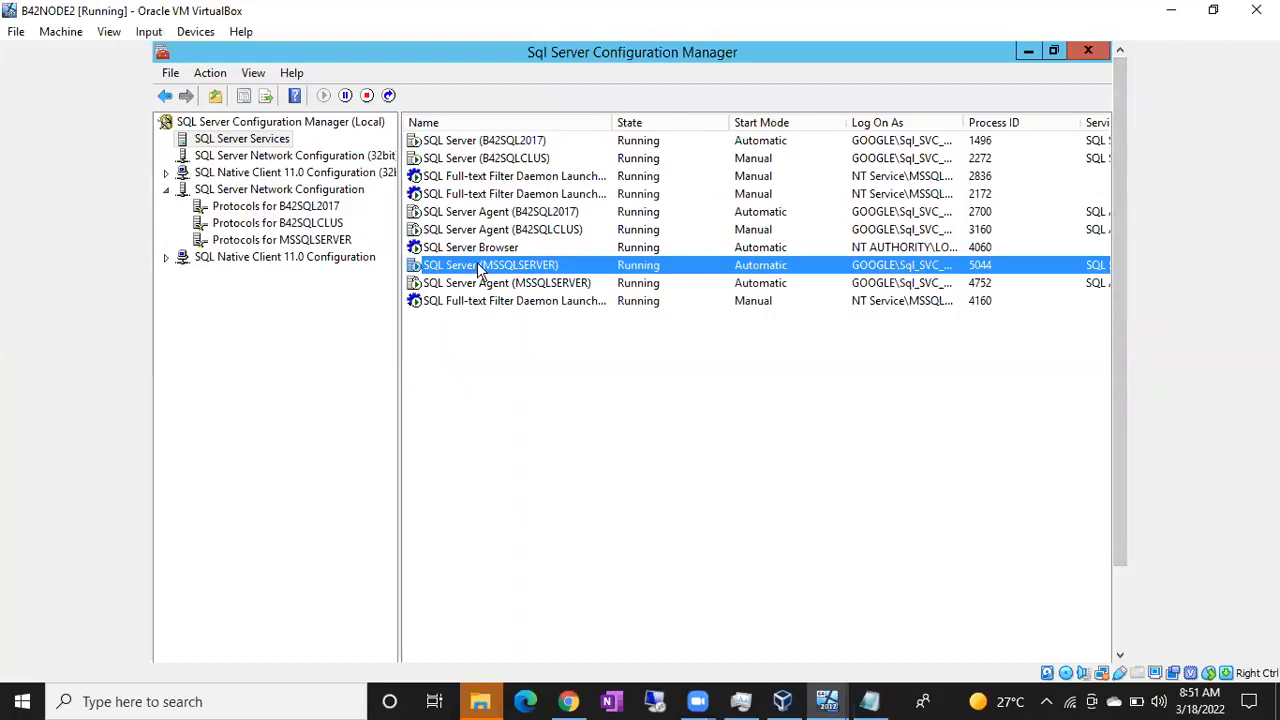
pyautogui.click(390, 96)
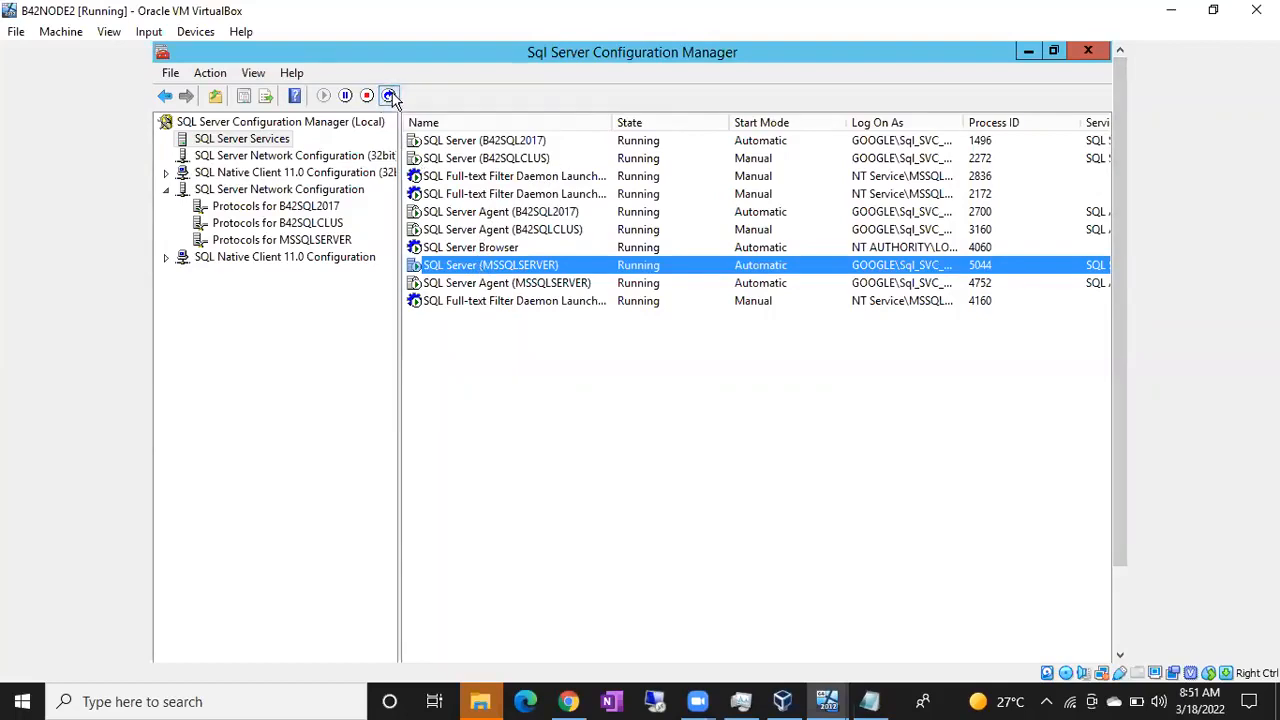
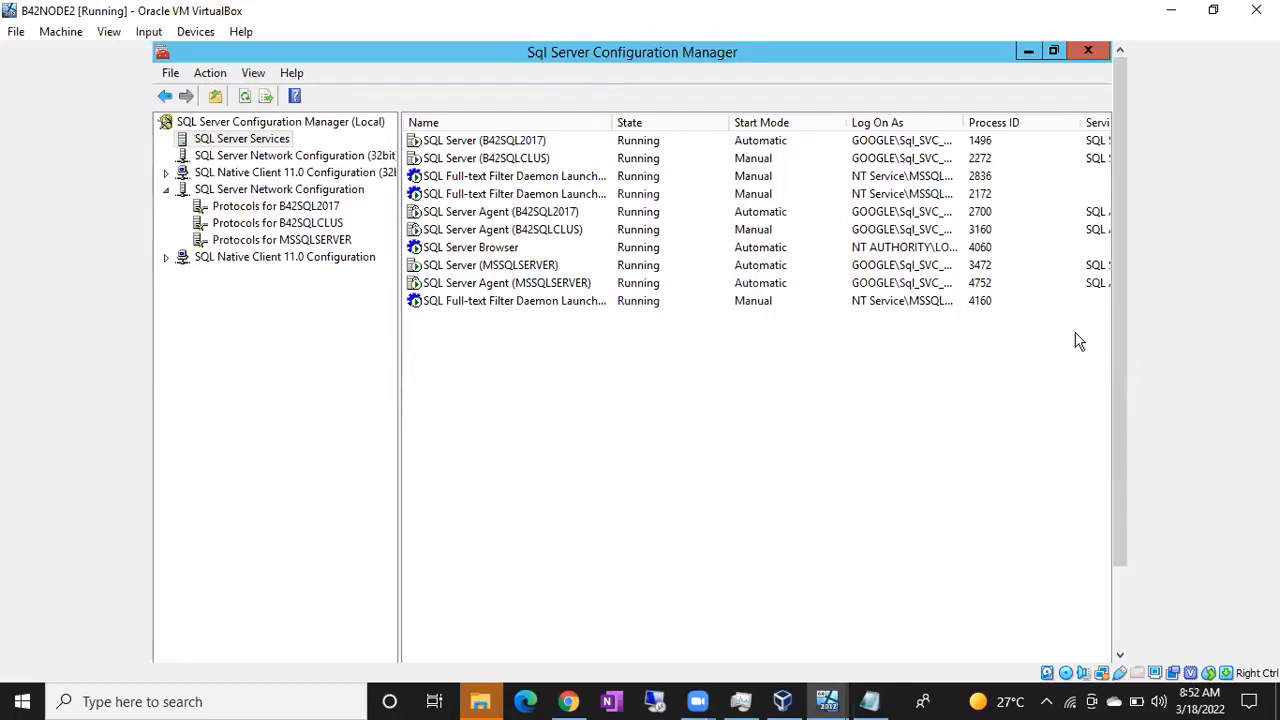
# Step: Switch to the B42NODE1 virtual machine and minimize both Sql Server Configuration Manager windows to reach SQL Server Management Studio
pyautogui.moveTo(1123, 360); pyautogui.dragTo(1123, 418)
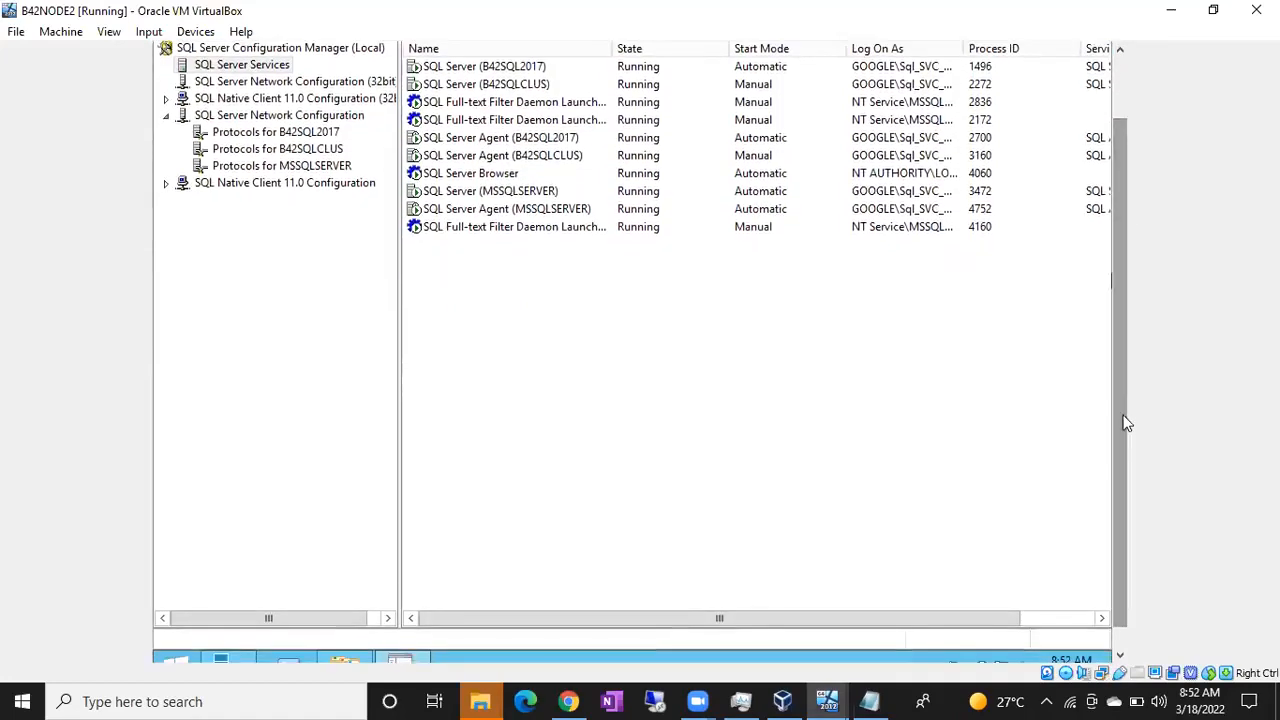
pyautogui.click(824, 698)
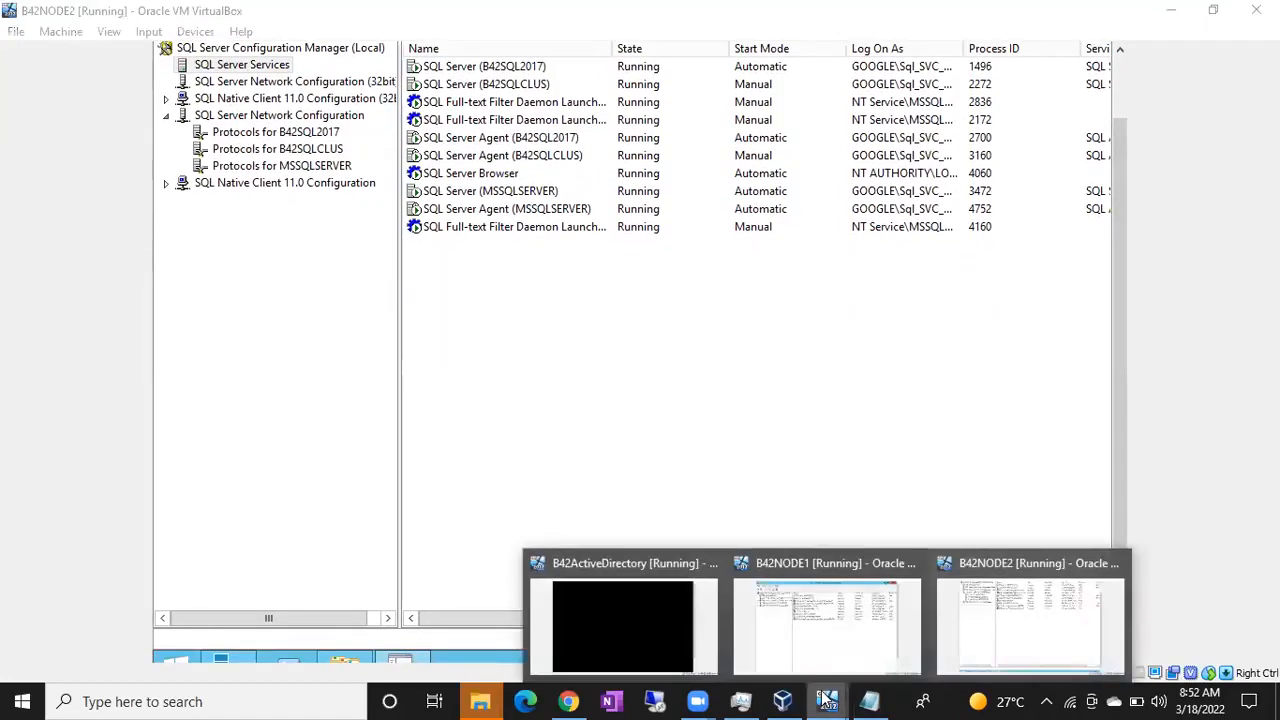
pyautogui.click(806, 646)
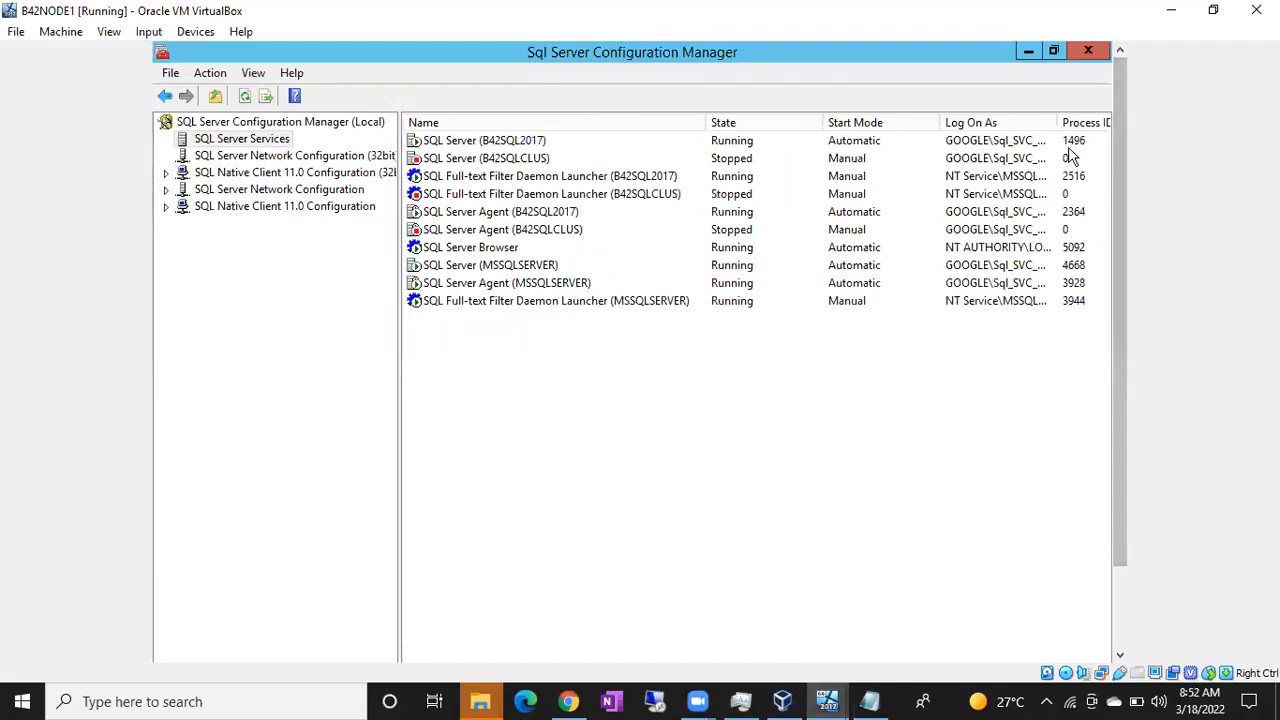
pyautogui.click(1027, 58)
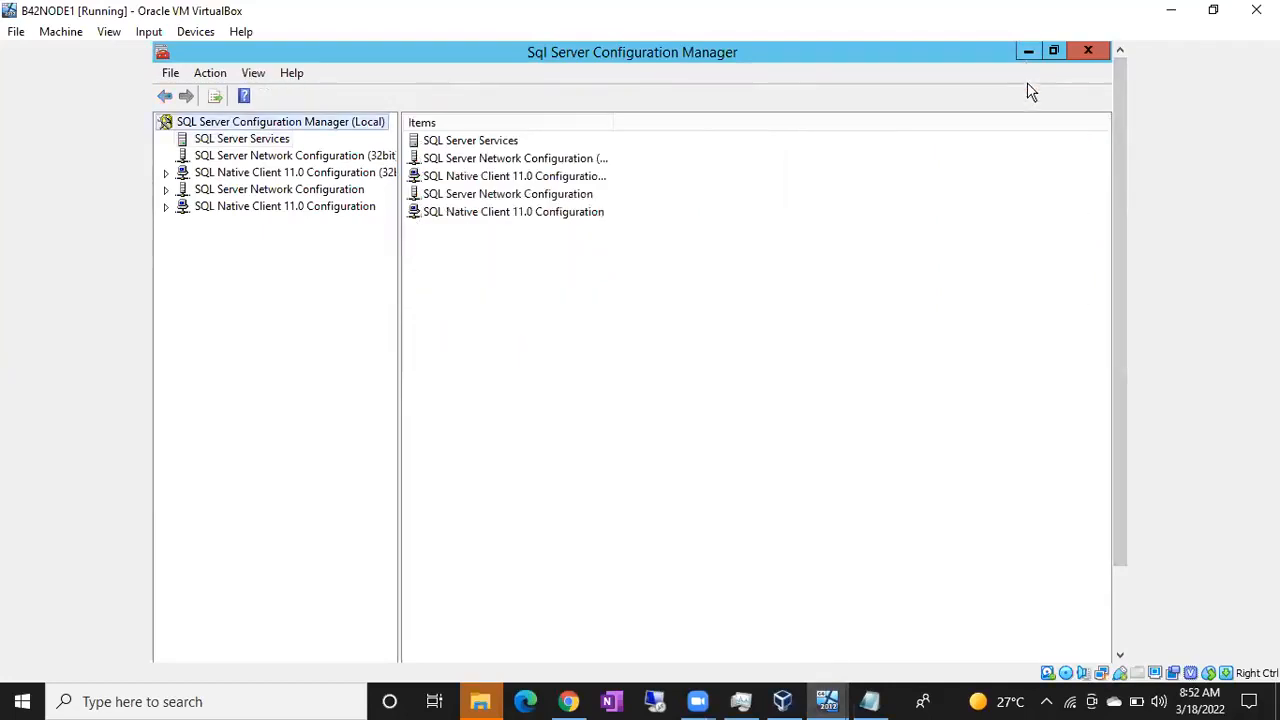
pyautogui.click(1029, 54)
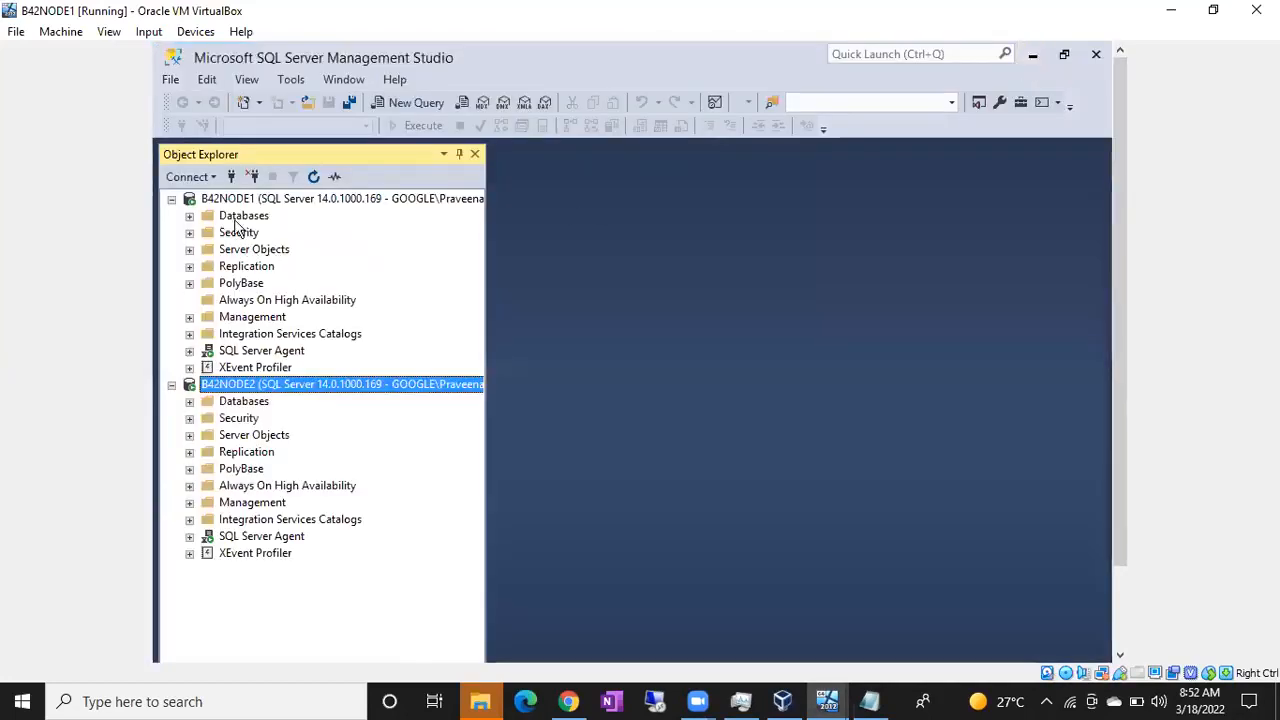
# Step: Refresh the B42NODE1 and B42NODE2 server connections and expand the Always On High Availability folder under each
pyautogui.click(248, 203)
pyautogui.click(313, 176)
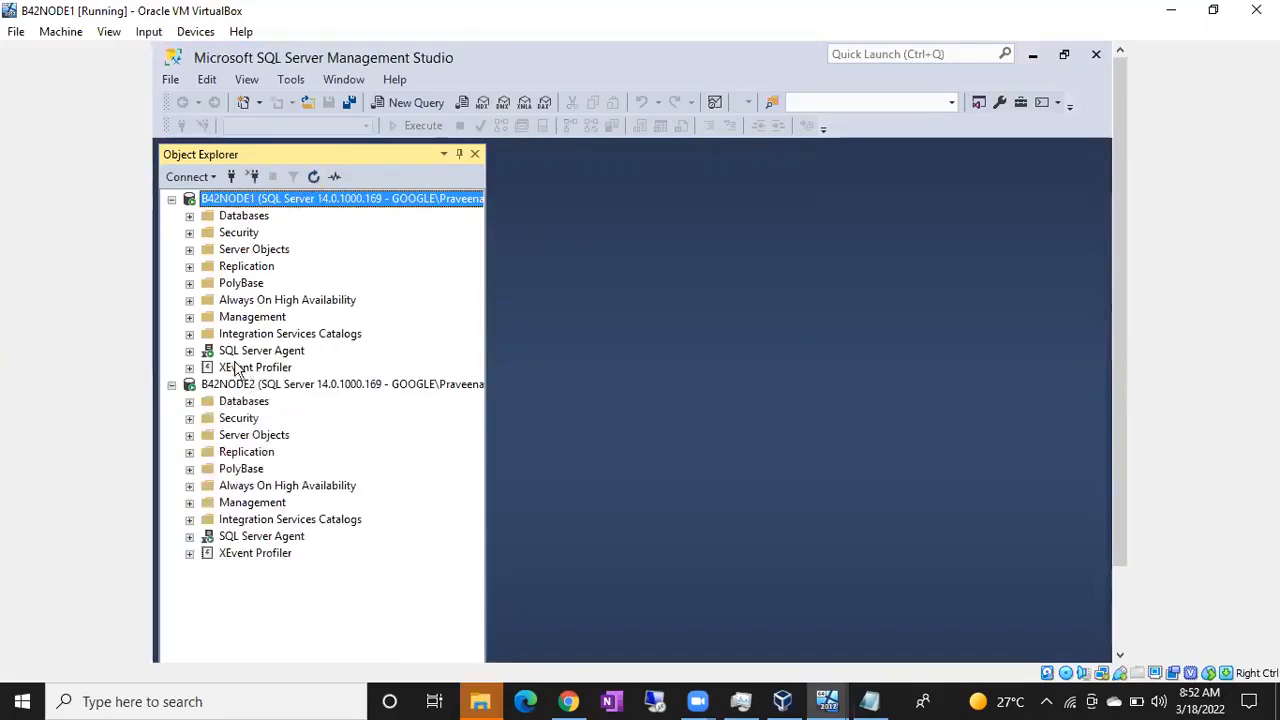
pyautogui.click(236, 390)
pyautogui.click(313, 176)
pyautogui.click(189, 300)
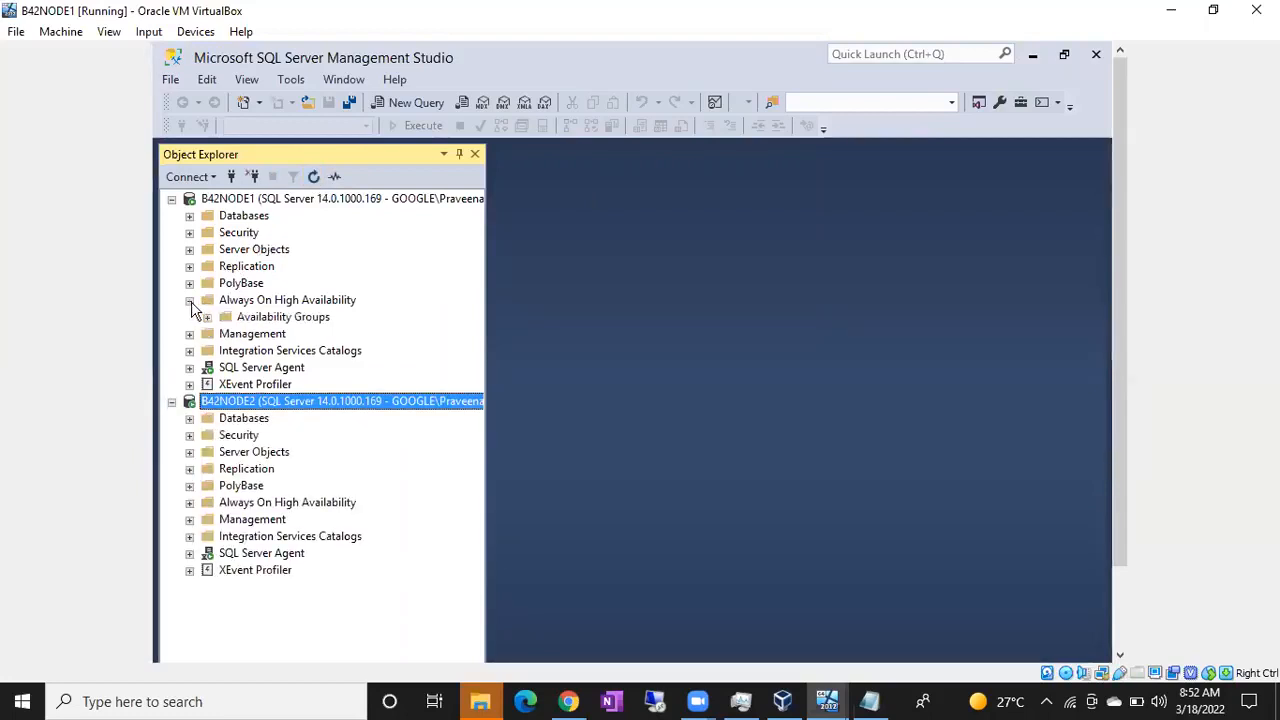
pyautogui.click(191, 503)
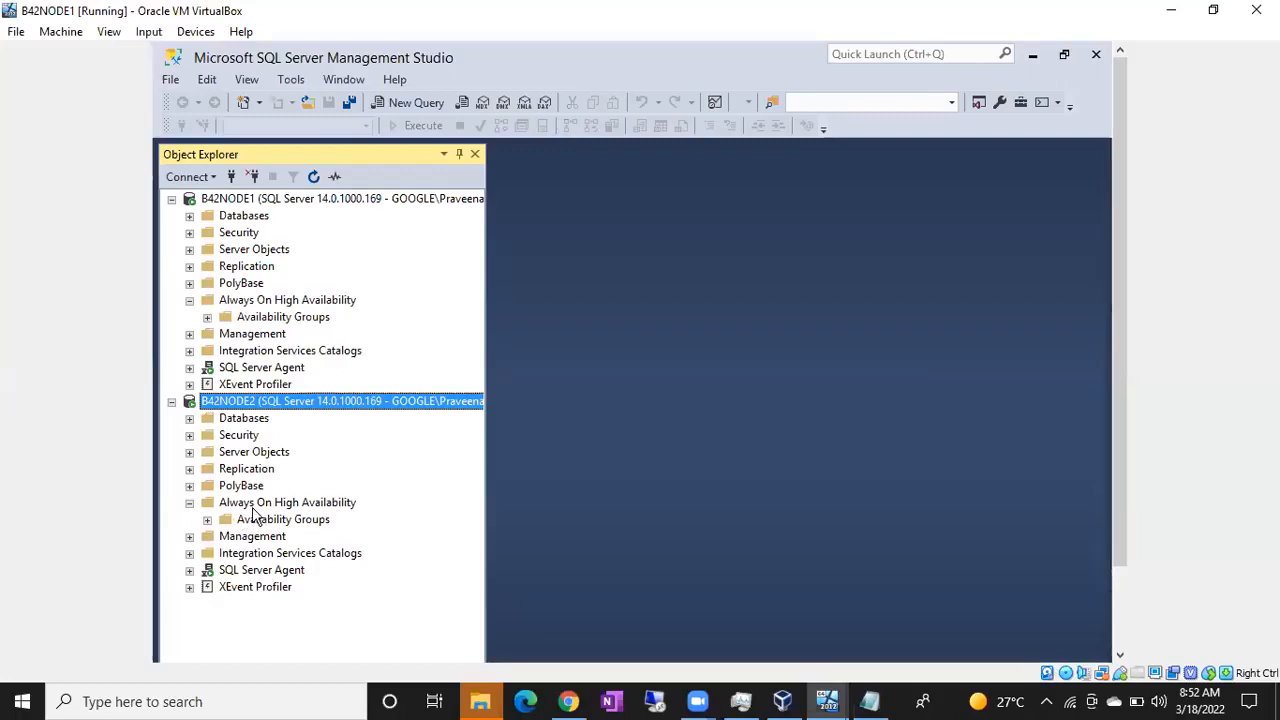
pyautogui.click(209, 317)
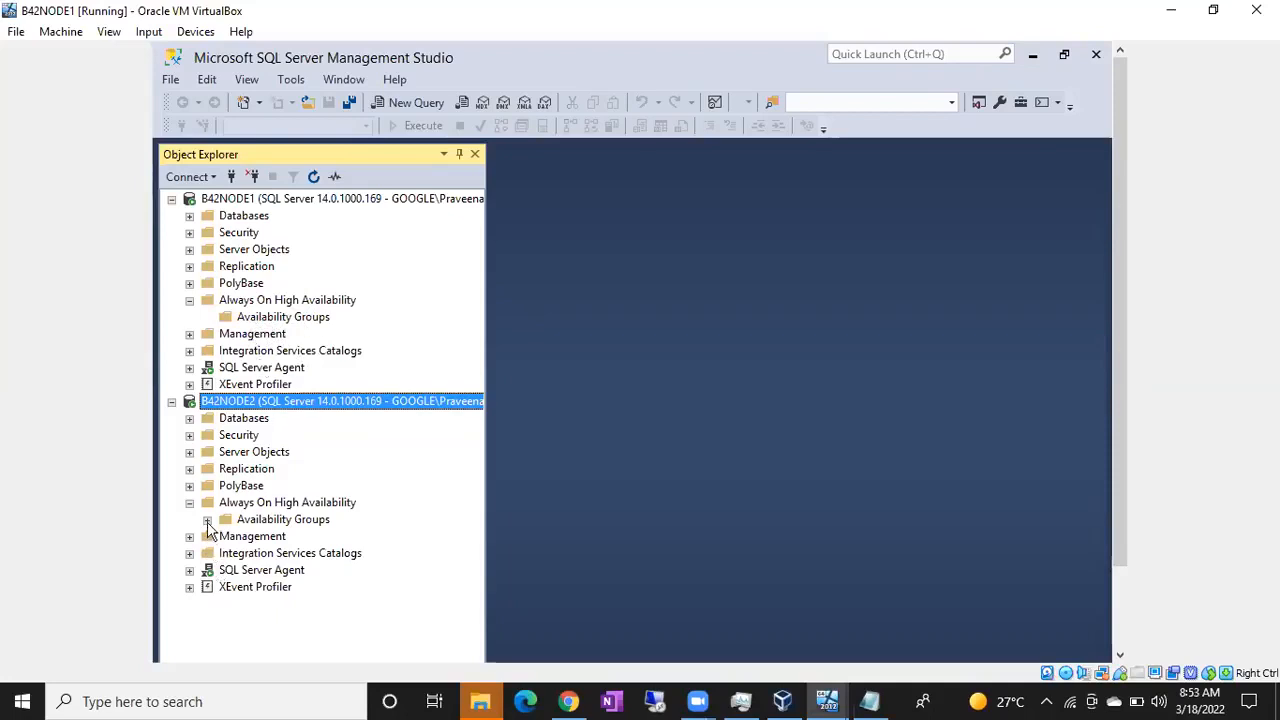
# Step: Create a new database named FlipKart on B42NODE1 with the default file settings
pyautogui.click(190, 216)
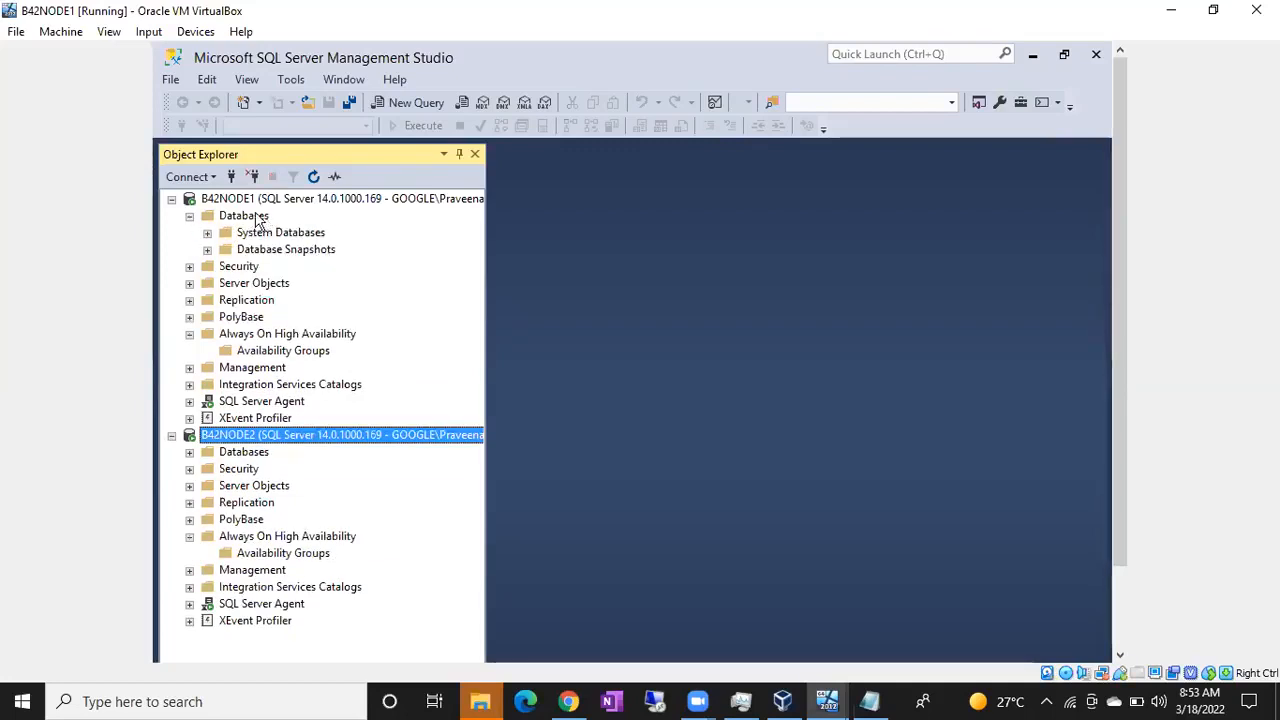
pyautogui.click(249, 216)
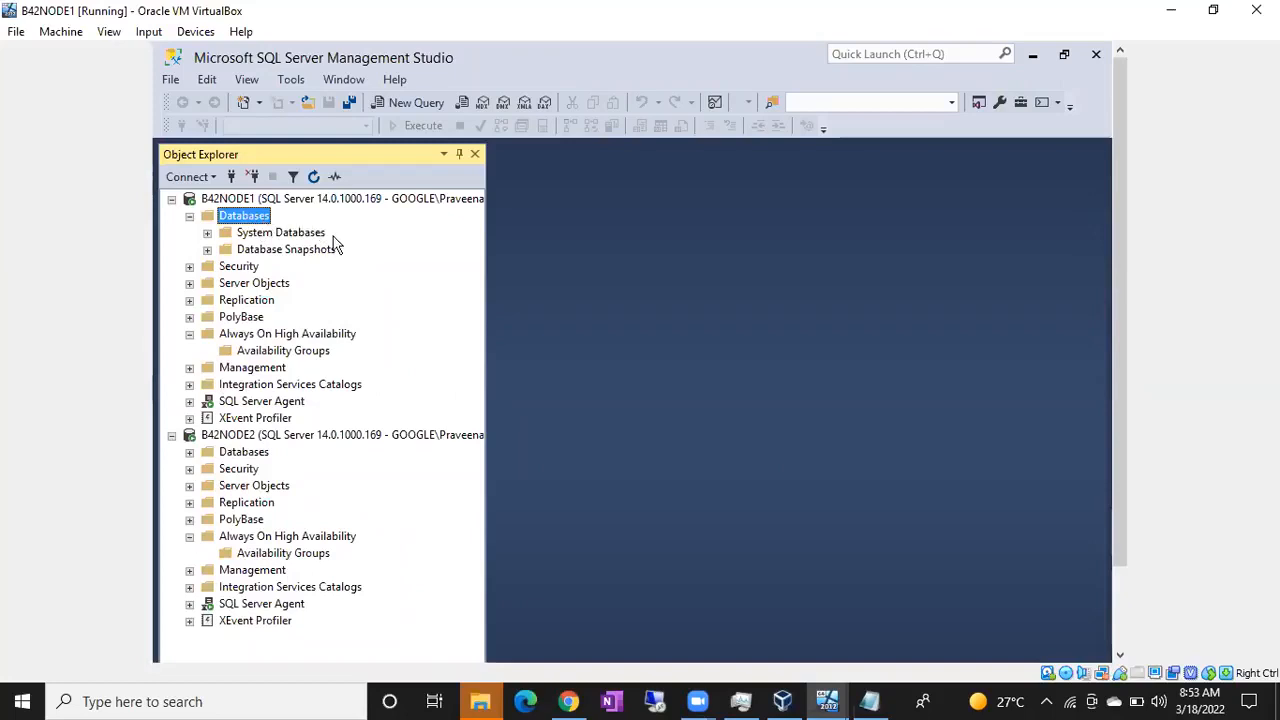
pyautogui.hotkey('shift', 'F10')
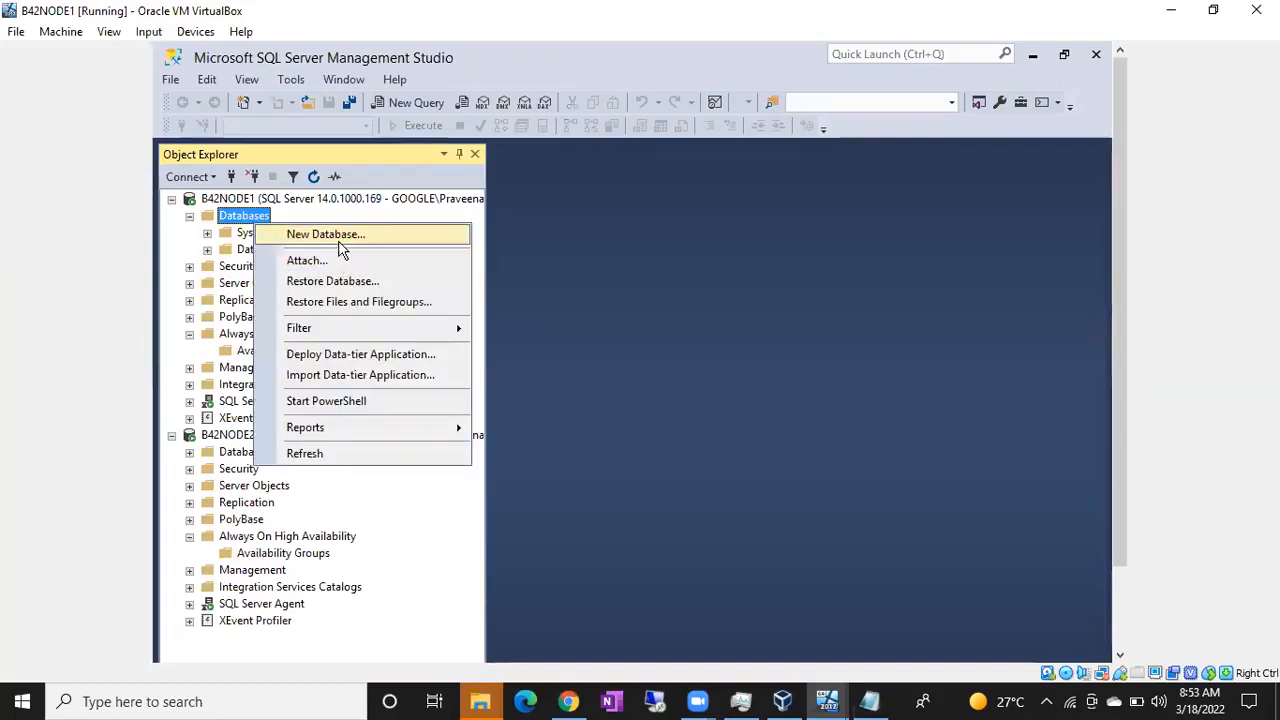
pyautogui.click(339, 240)
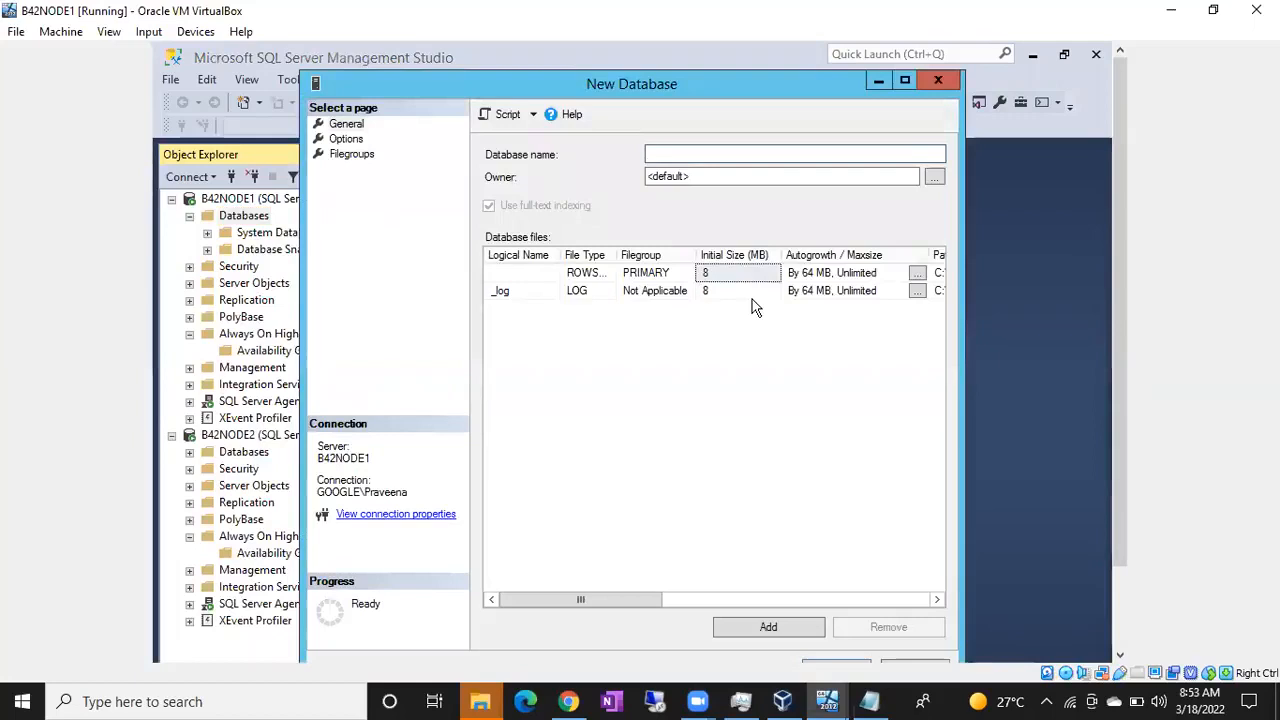
pyautogui.write('Fli')
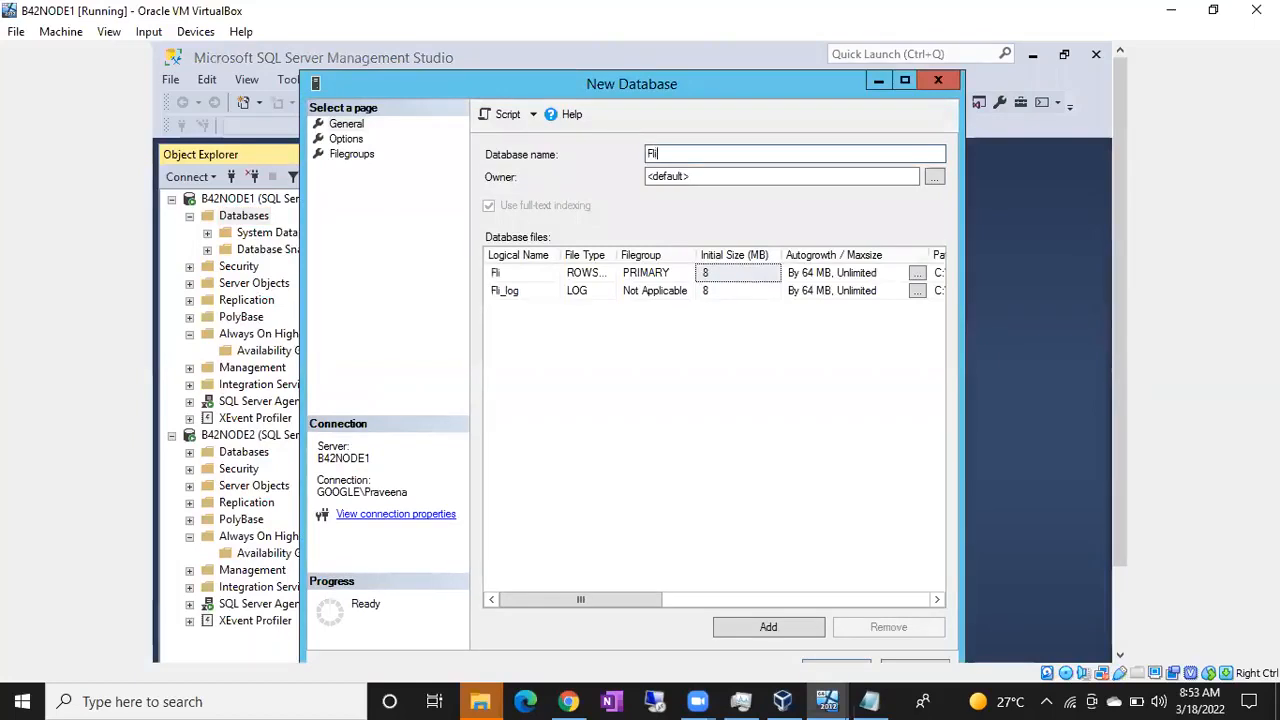
pyautogui.write('pKart')
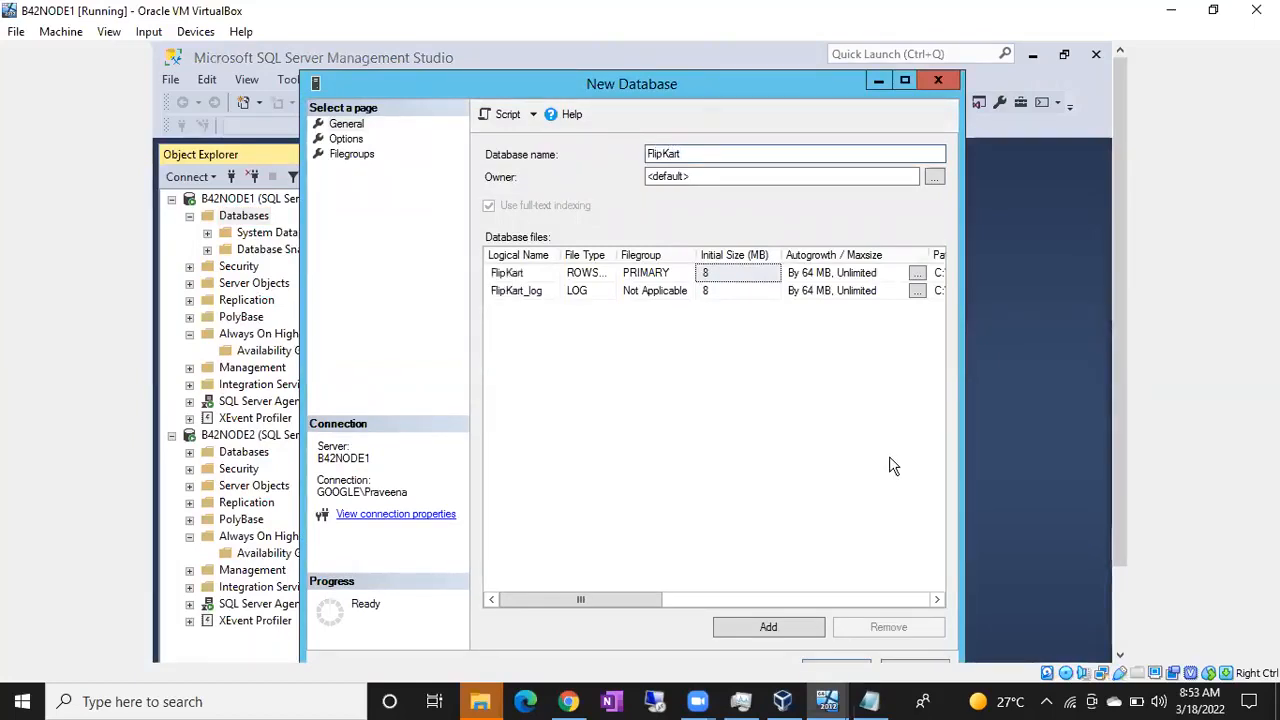
pyautogui.moveTo(1117, 420); pyautogui.dragTo(1113, 472)
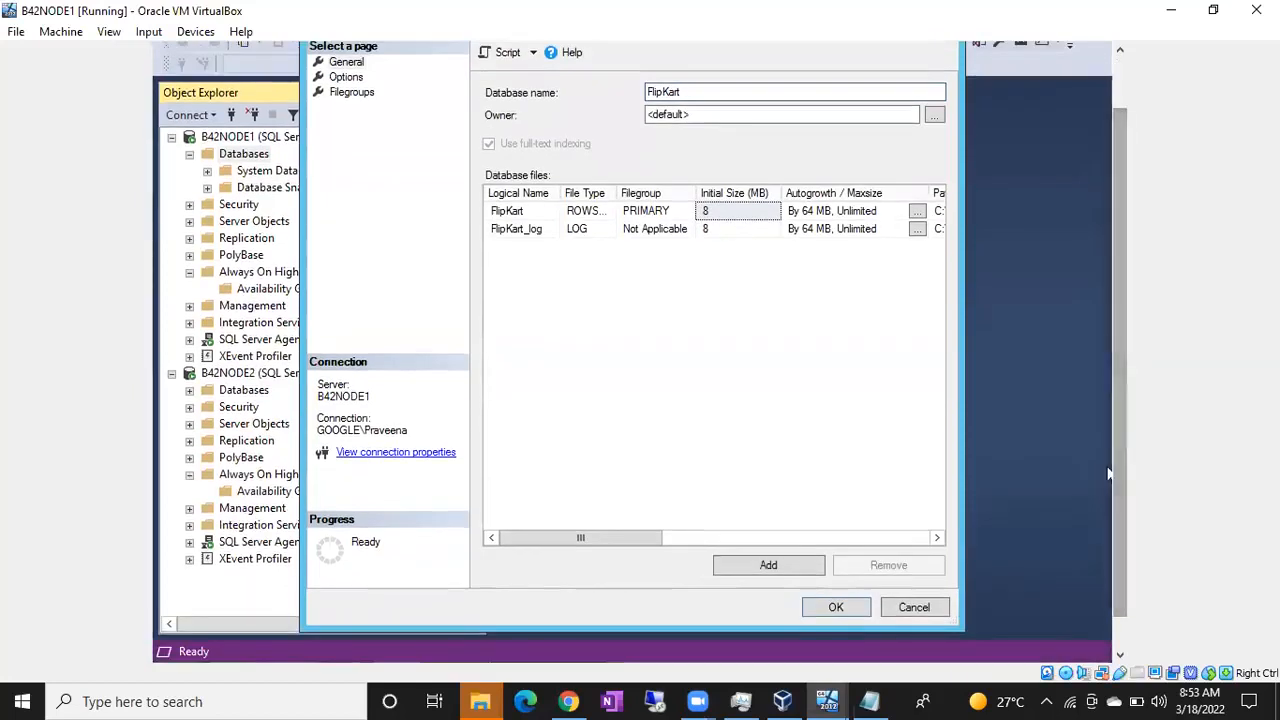
pyautogui.click(836, 607)
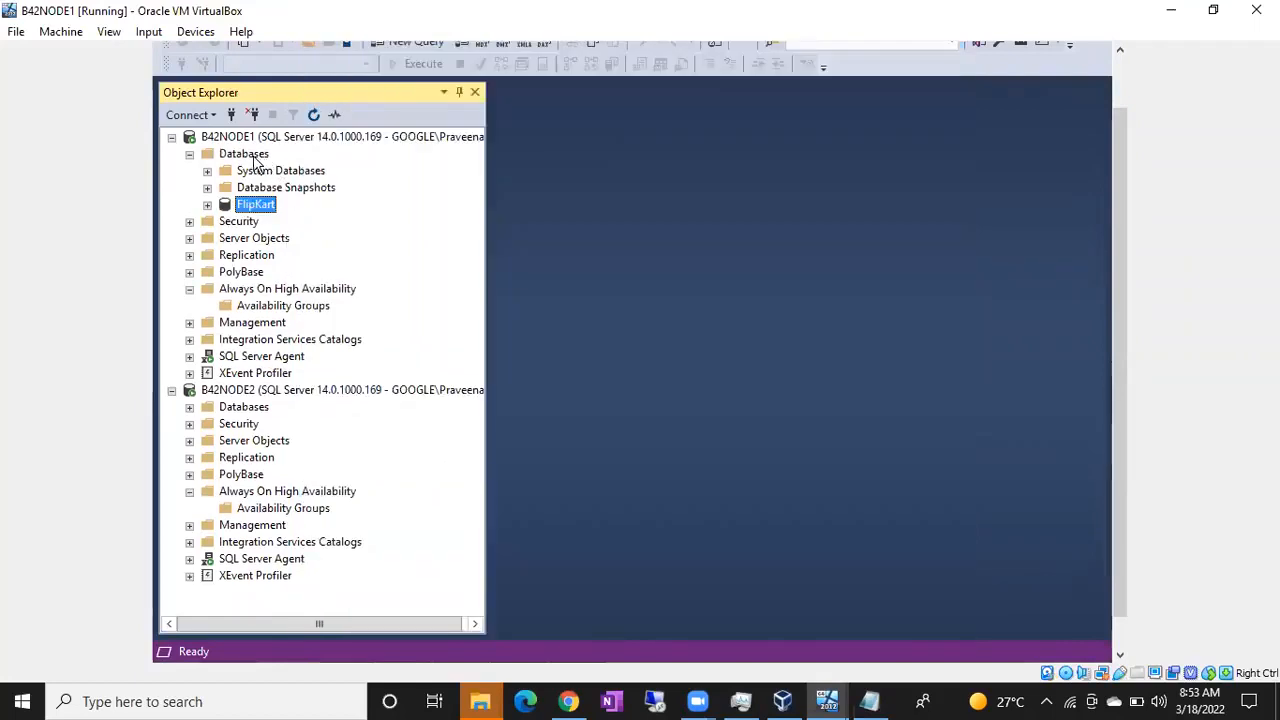
# Step: Create a new database named PhonePe on B42NODE1 with the default file settings
pyautogui.rightClick(253, 156)
pyautogui.click(295, 170)
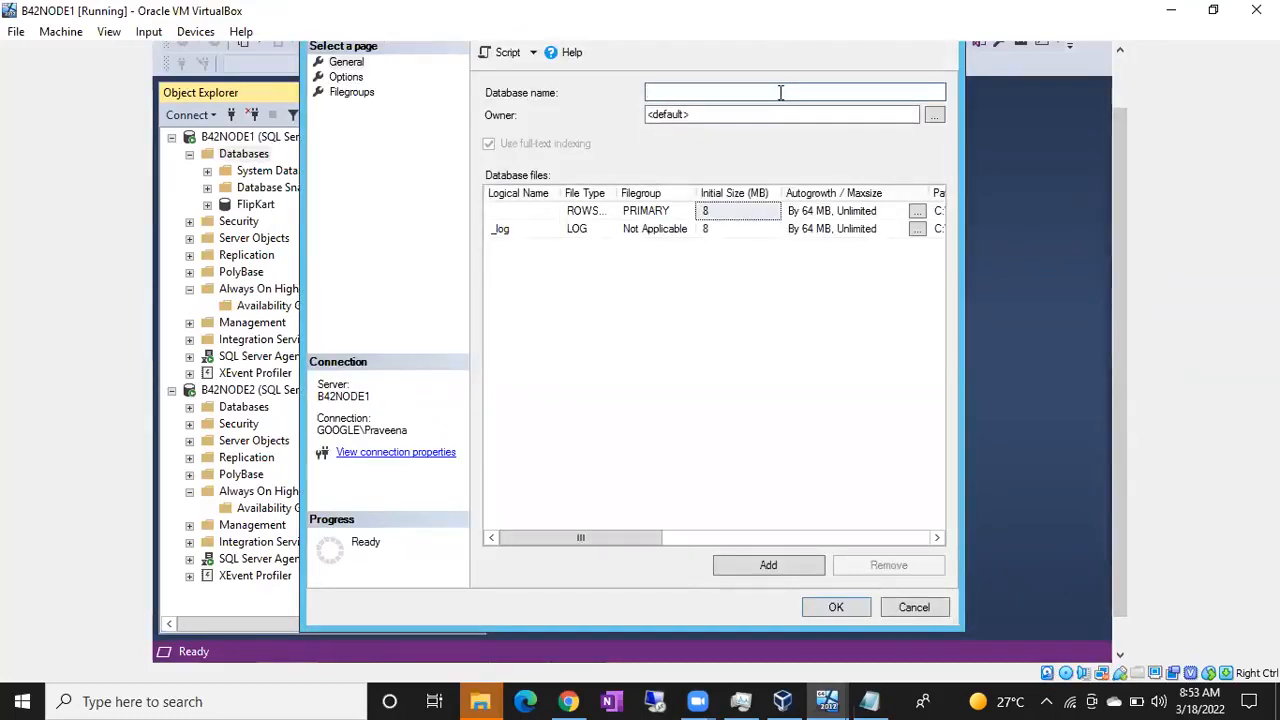
pyautogui.write('PhonePe')
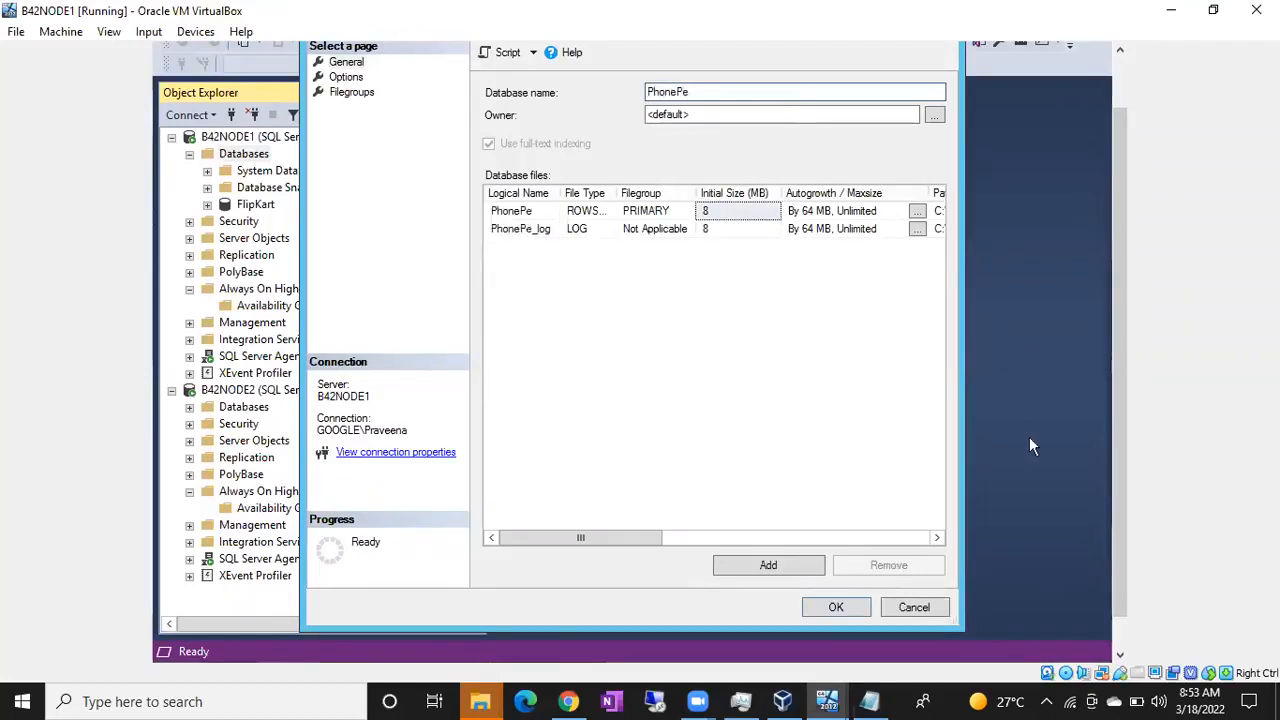
pyautogui.click(838, 607)
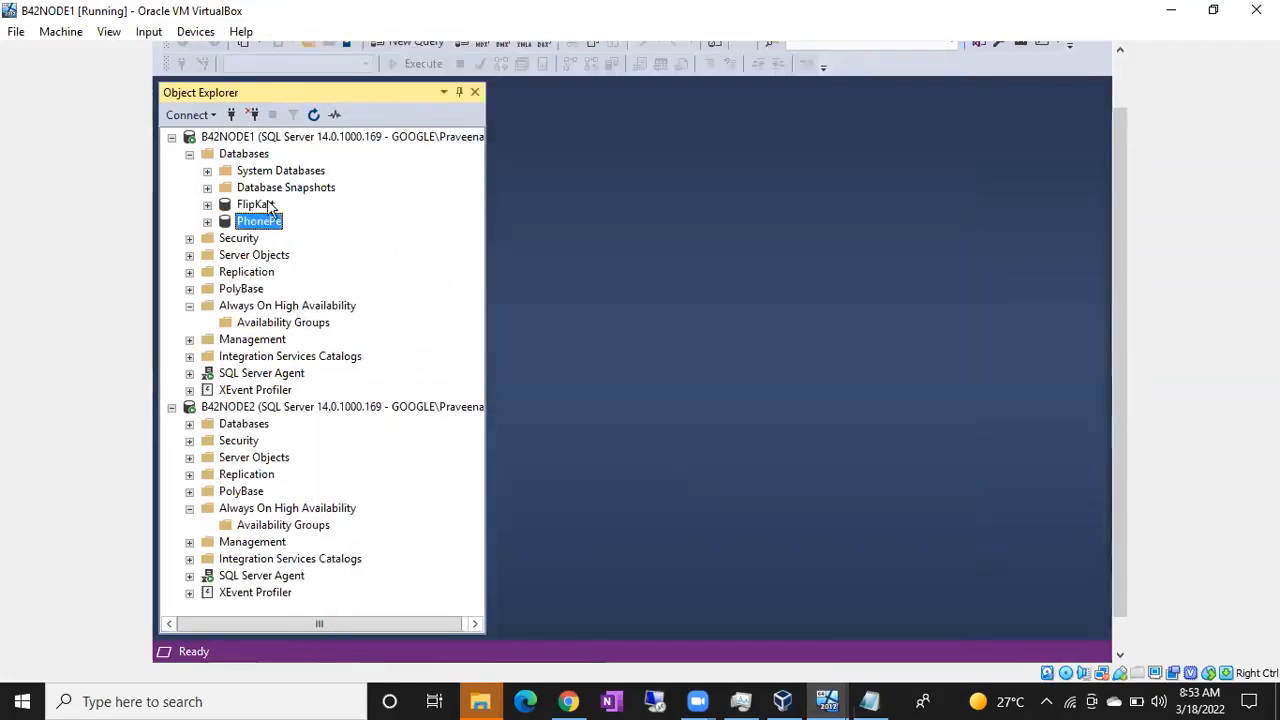
# Step: In a new query on the FlipKart database, write "Create Table Orders(OrderID int, OrderName varchar(100), cost money)"
pyautogui.click(254, 205)
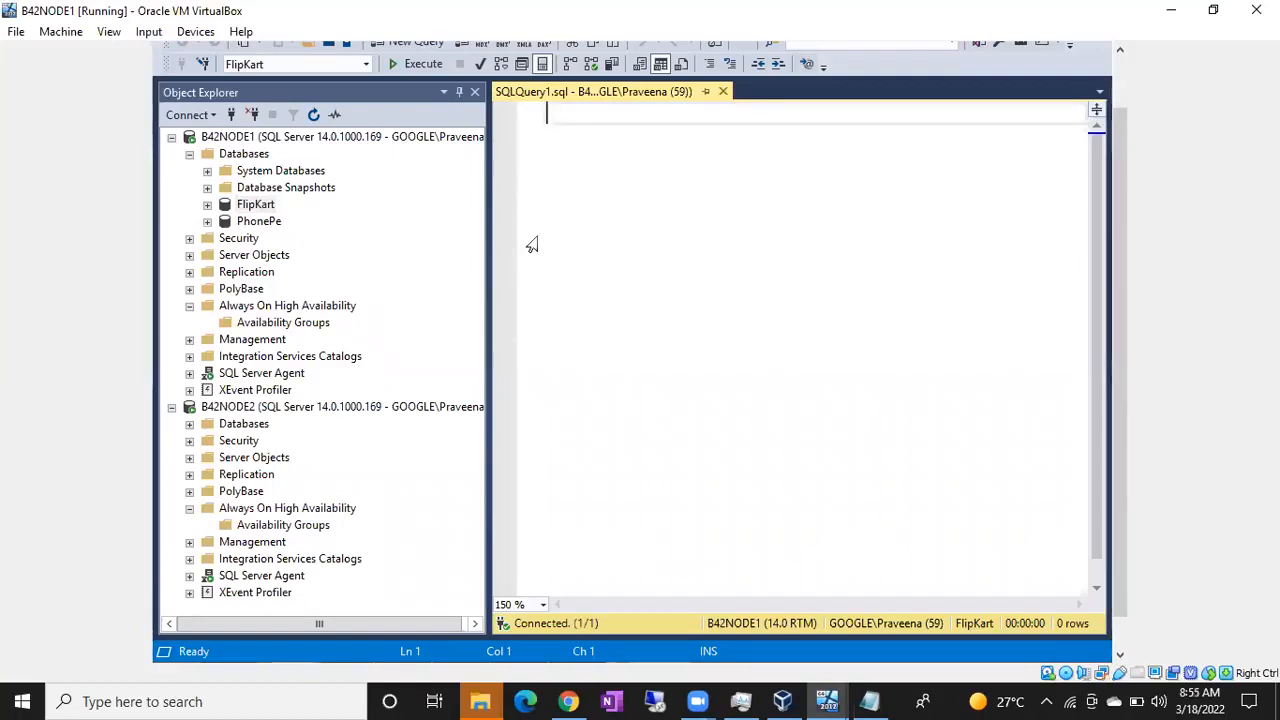
pyautogui.write('Create Table ')
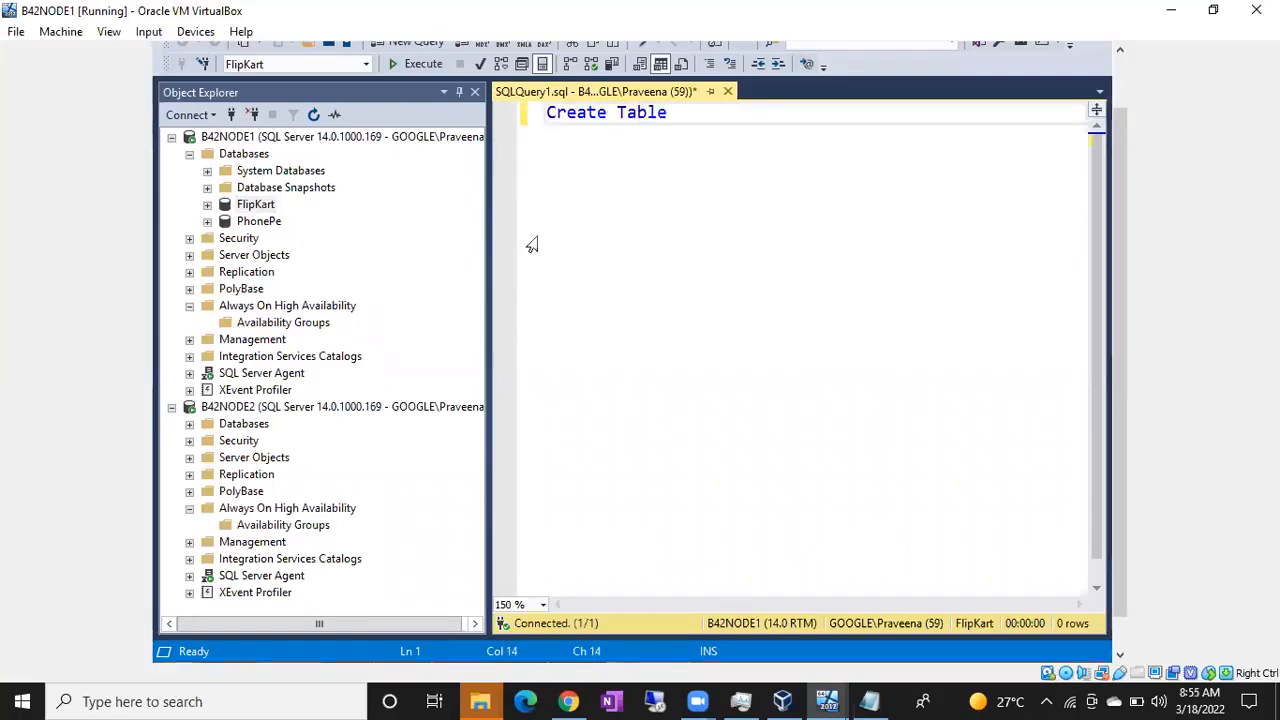
pyautogui.write('Flo')
pyautogui.press('BackSpace')
pyautogui.press('BackSpace')
pyautogui.press('BackSpace')
pyautogui.write('Or')
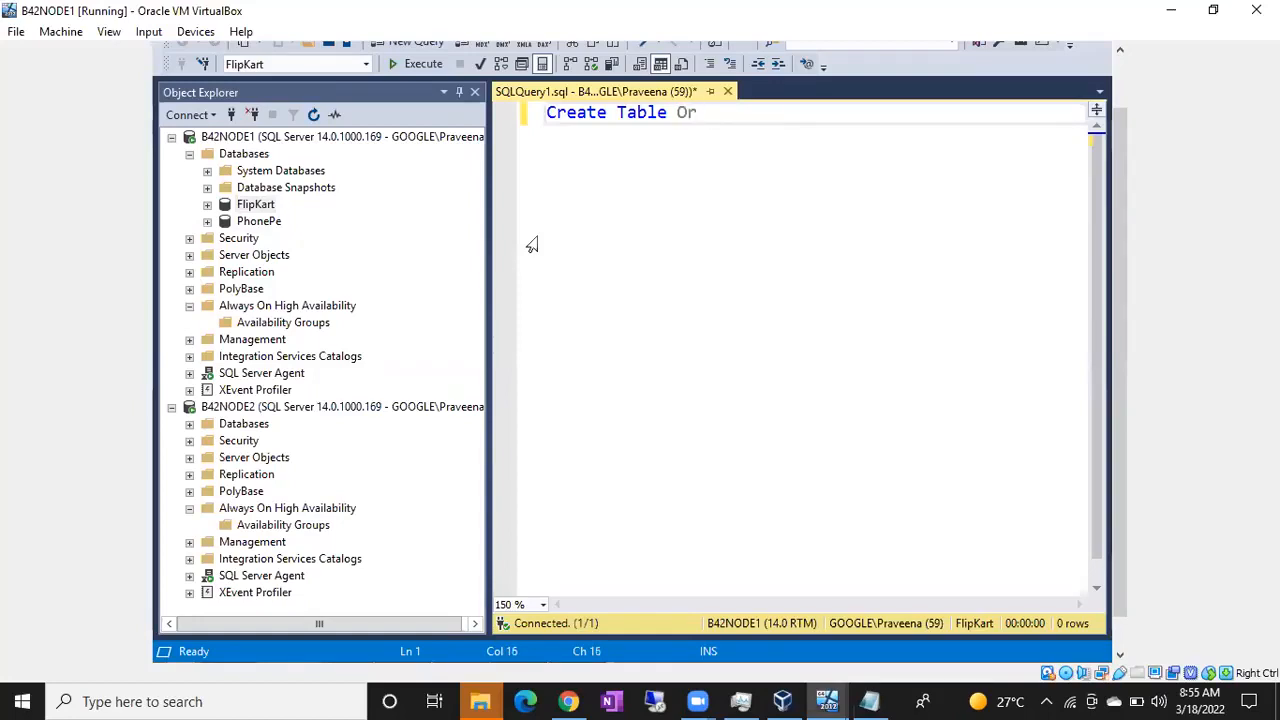
pyautogui.write('ders(')
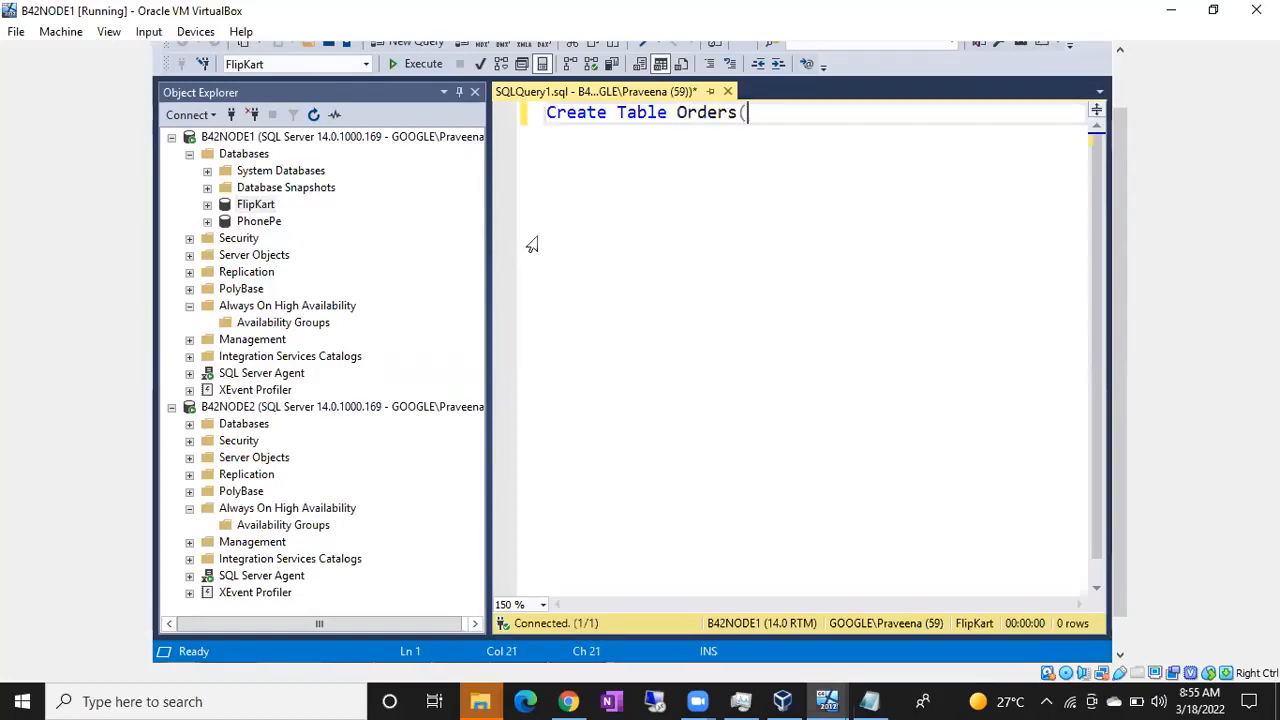
pyautogui.write('OrderID')
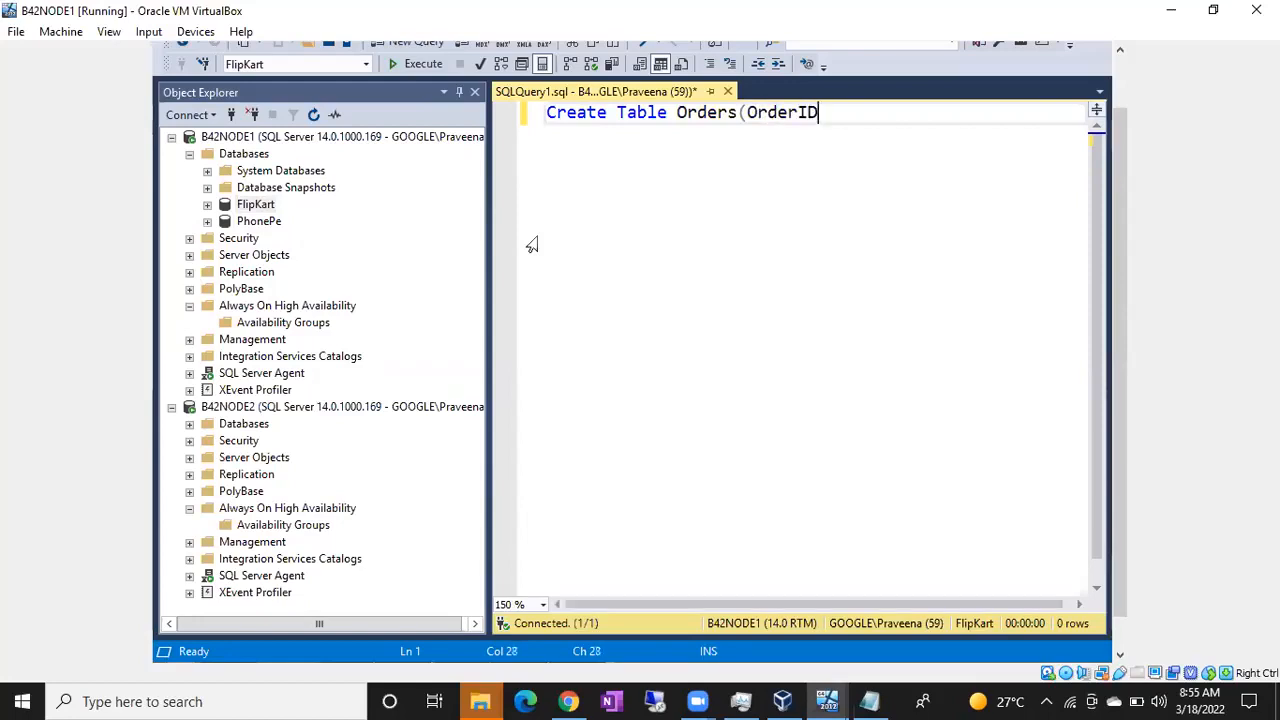
pyautogui.write(' int, Or')
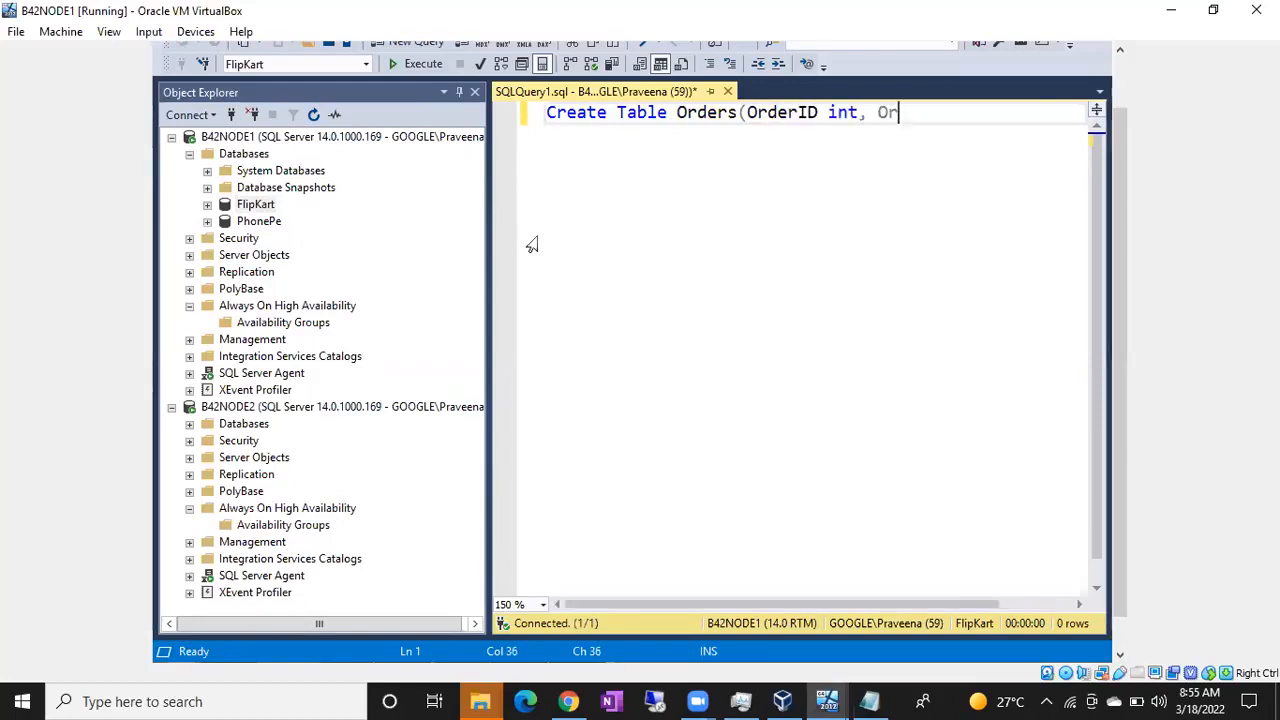
pyautogui.write('derName varchar')
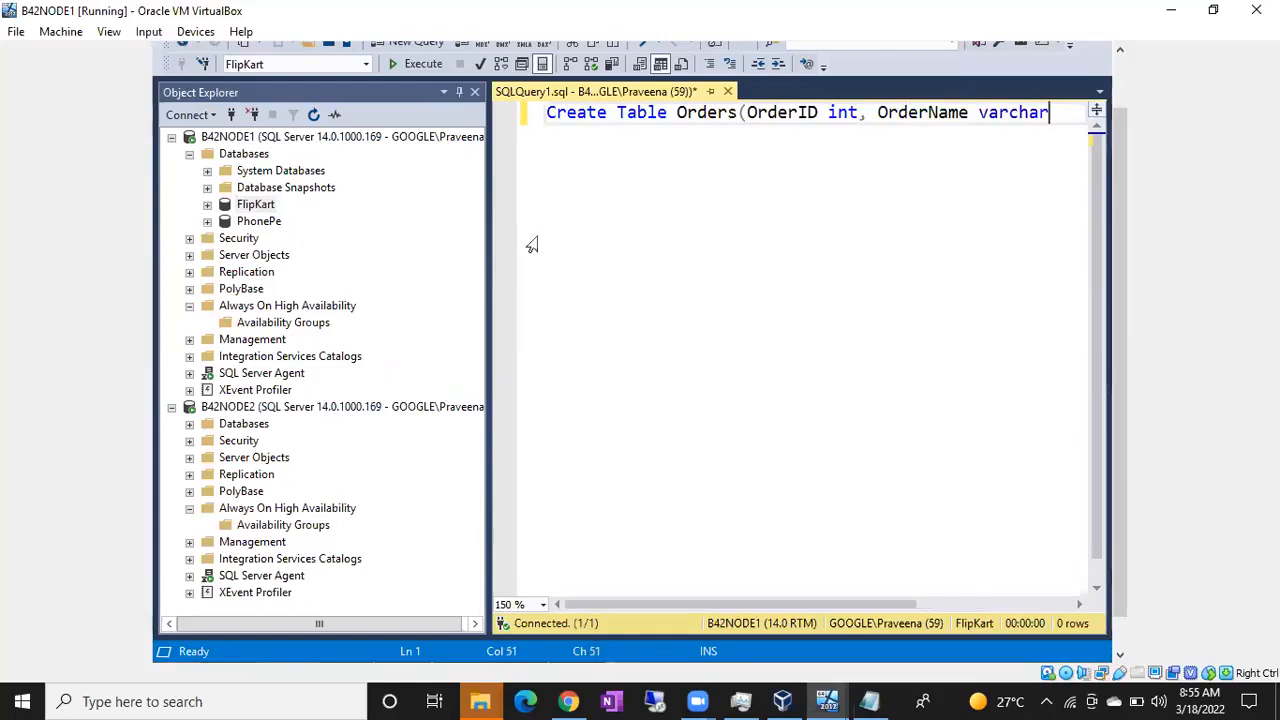
pyautogui.write('(100)')
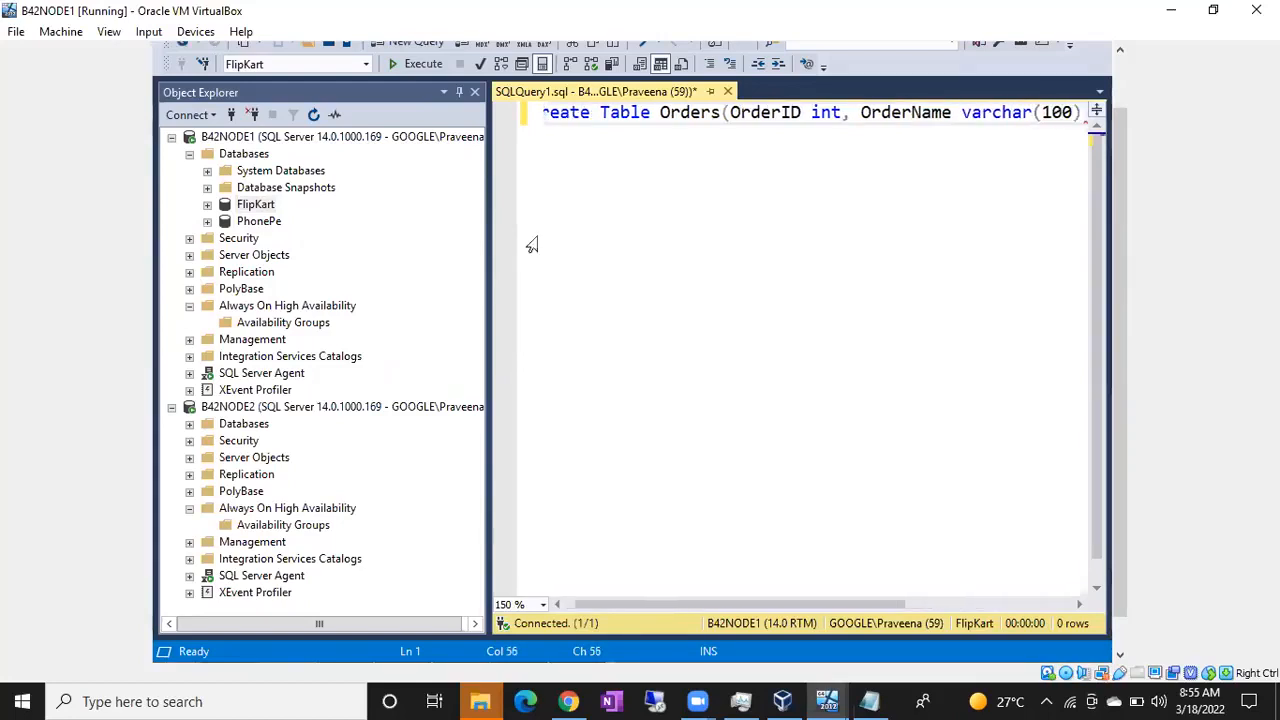
pyautogui.write(', cos')
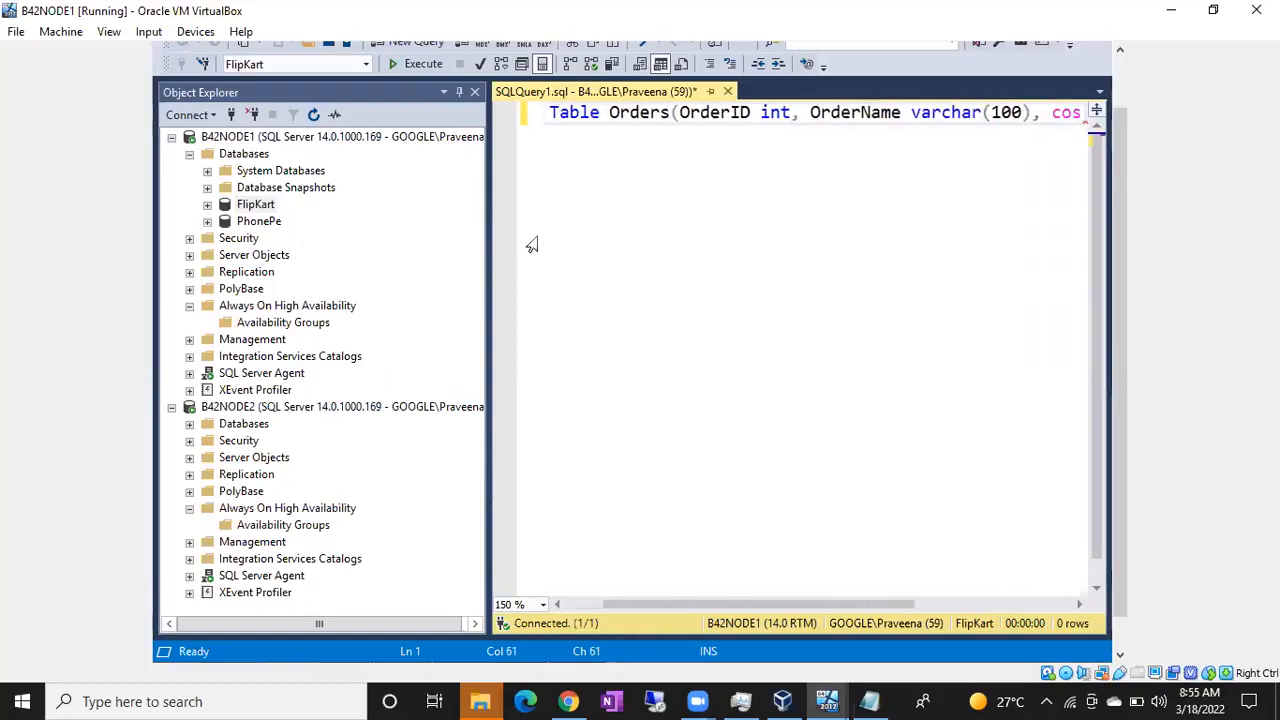
pyautogui.write('t mo')
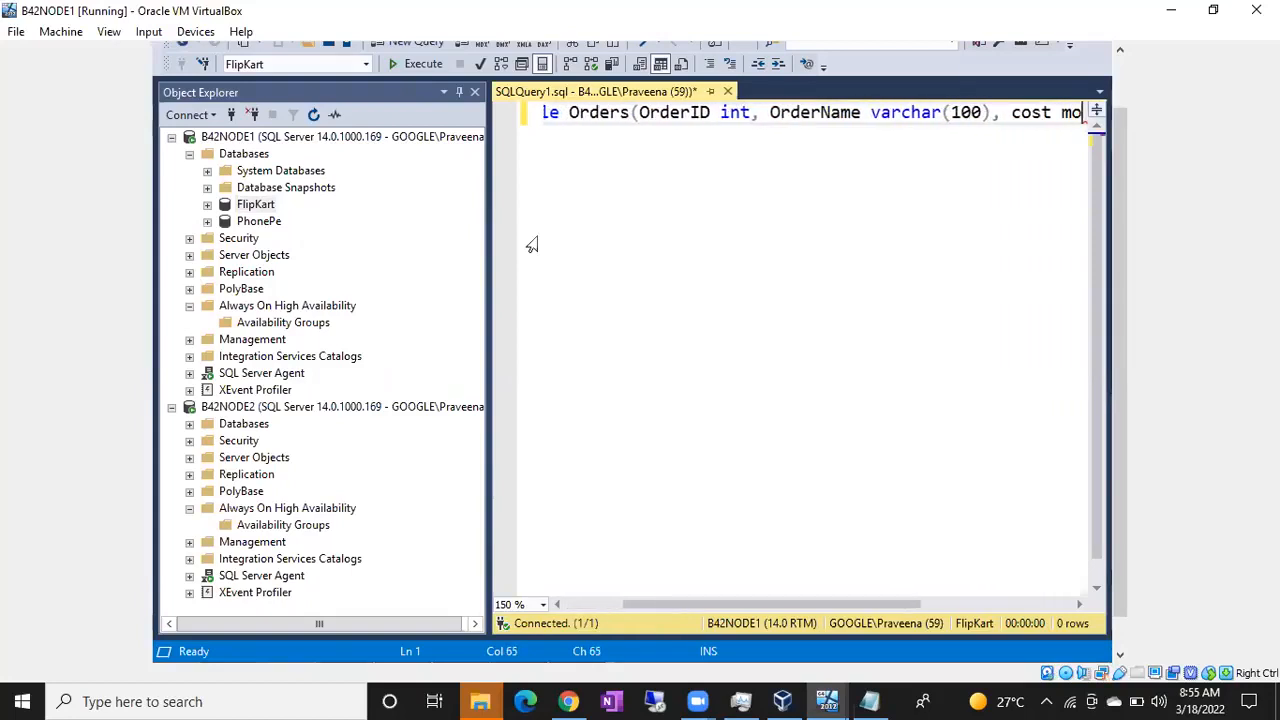
pyautogui.write('ney)')
pyautogui.press('Return')
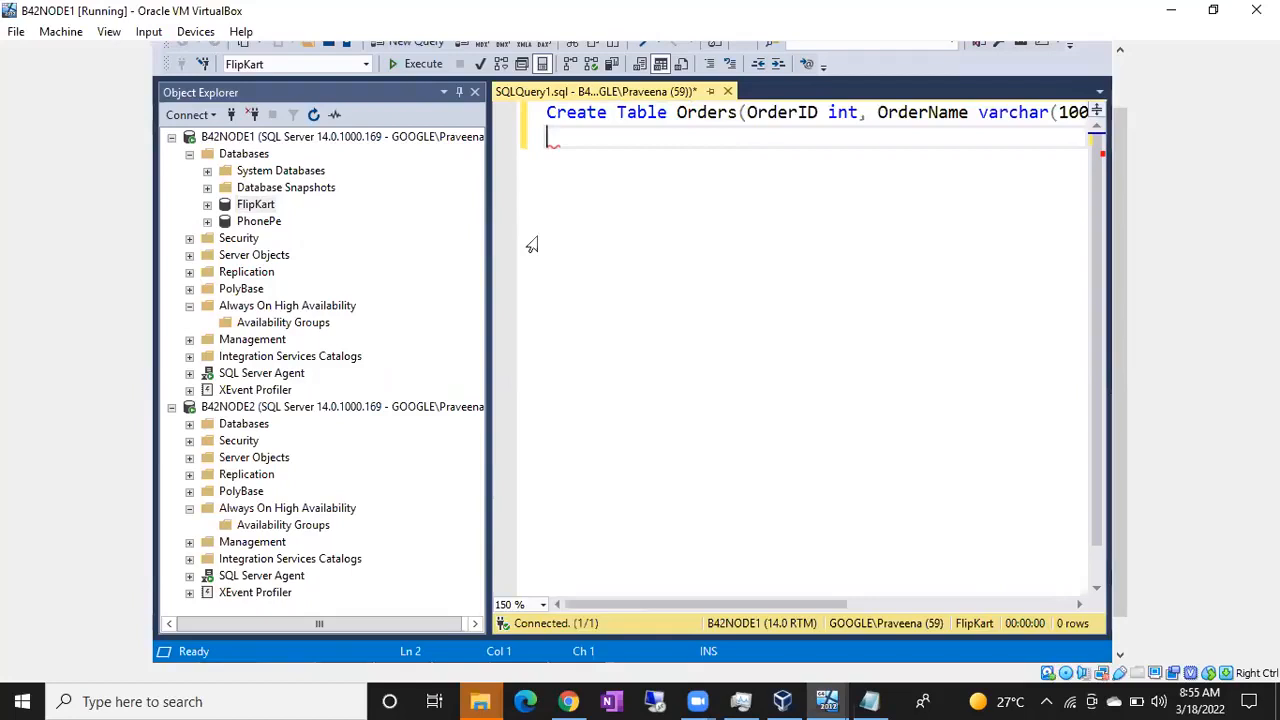
# Step: Write the statement "insert into orders values(1, 'AC', 40000)" on the line below the Create Table statement
pyautogui.write('insert into ')
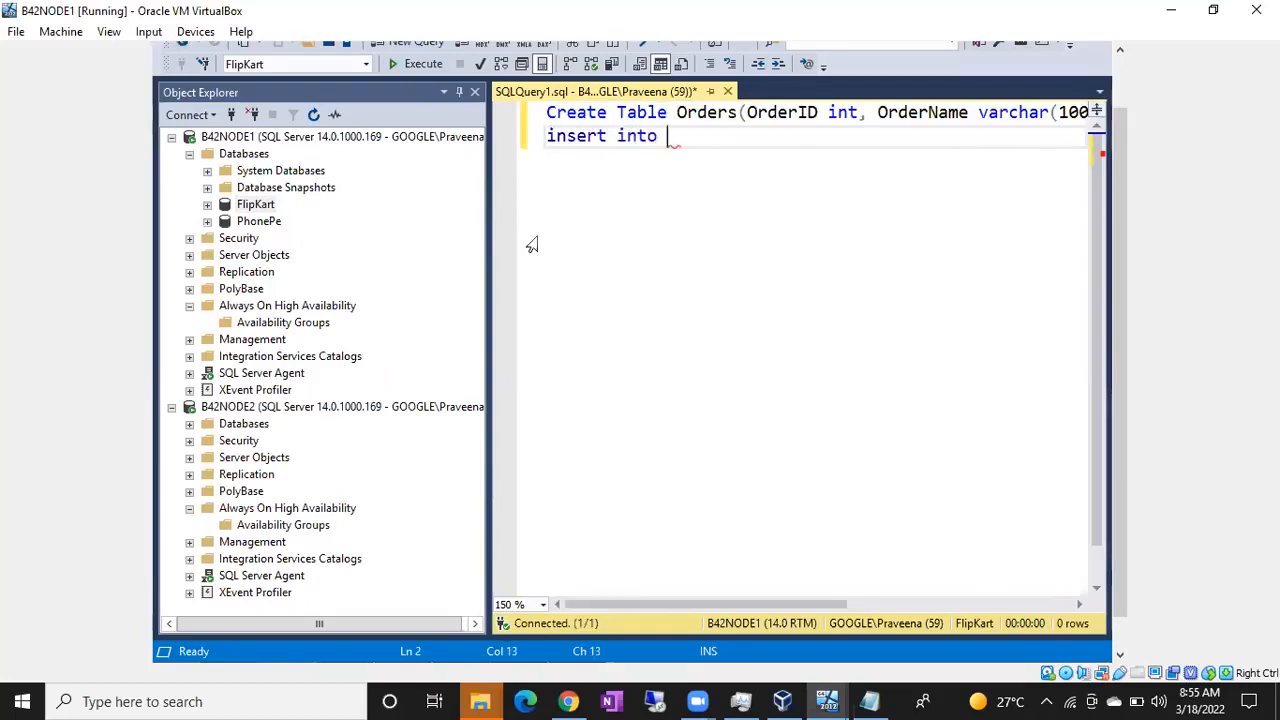
pyautogui.write('orders values')
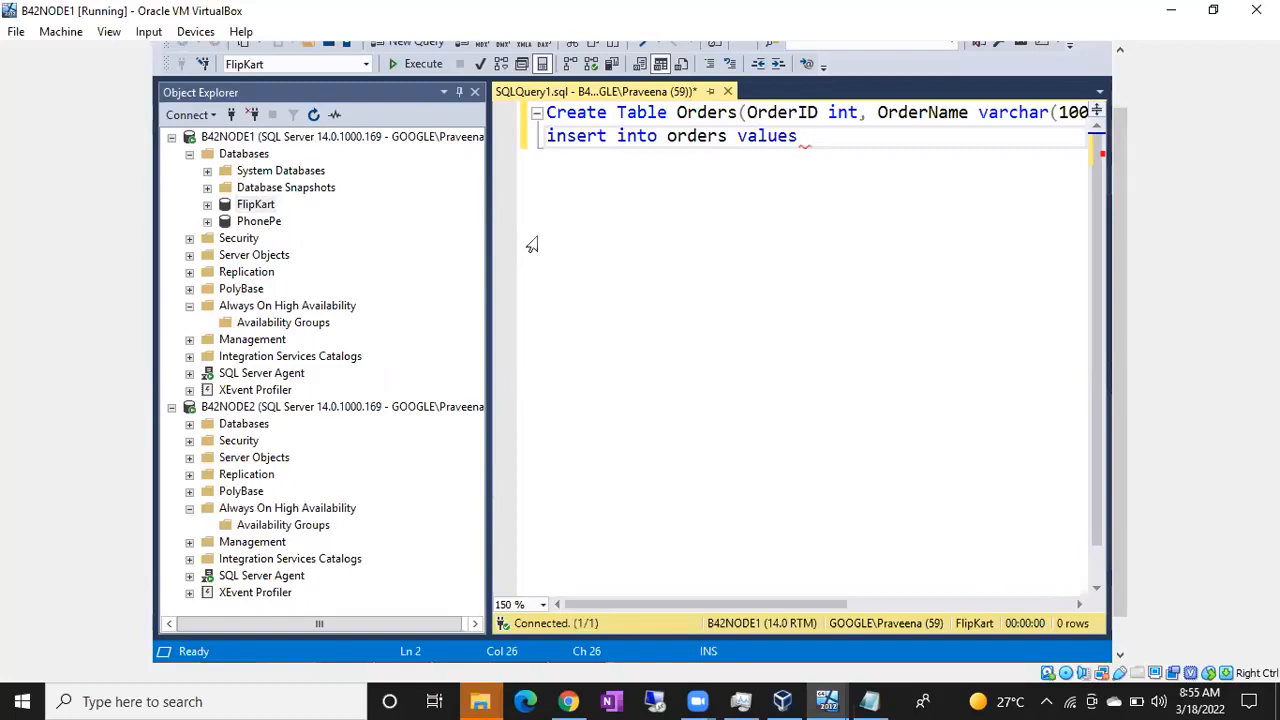
pyautogui.write("(1, 'AC', ")
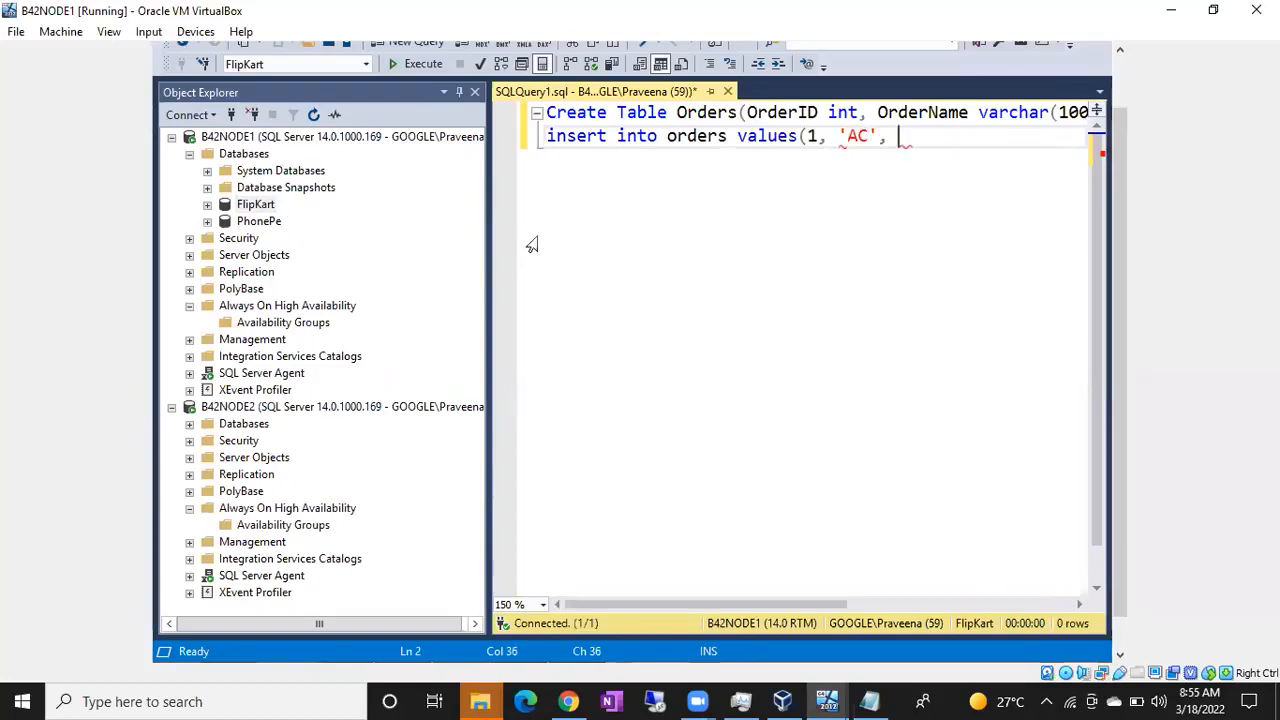
pyautogui.write('40000')
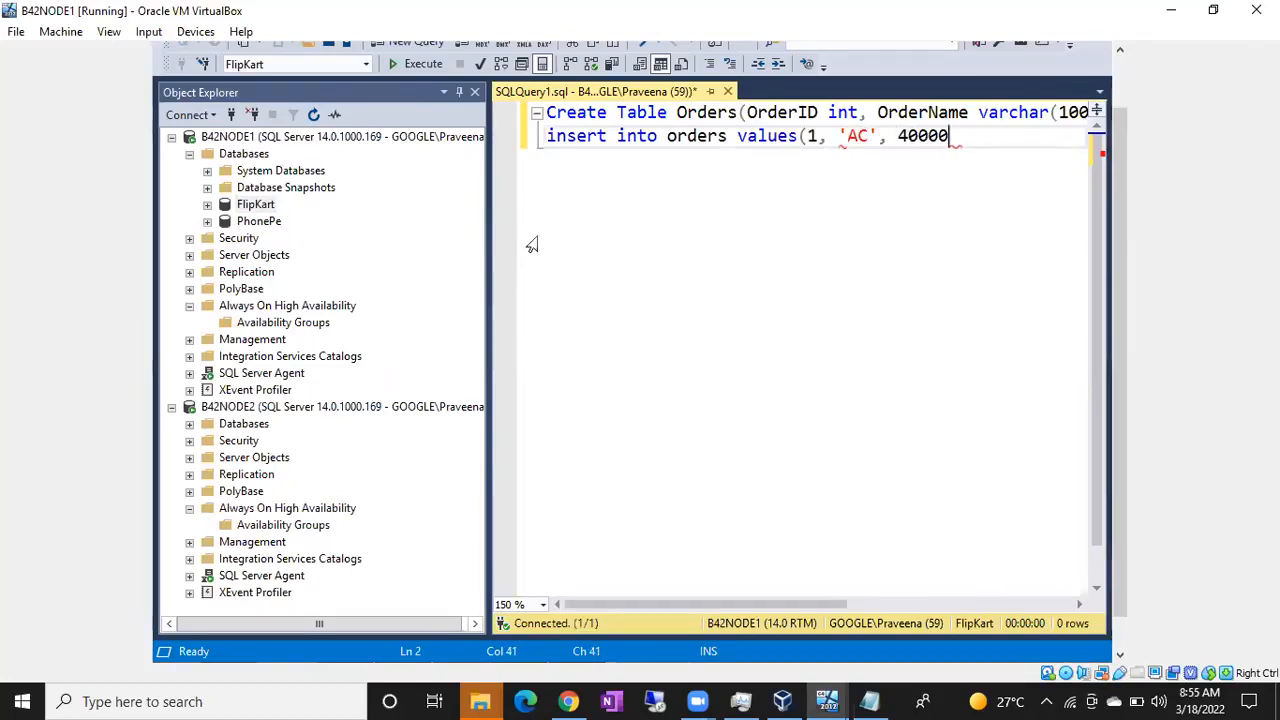
pyautogui.write(')')
# Step: Duplicate the insert statement three times on the lines below it
pyautogui.press('Return')
pyautogui.press('Up')
pyautogui.hotkey('shift', 'Down')
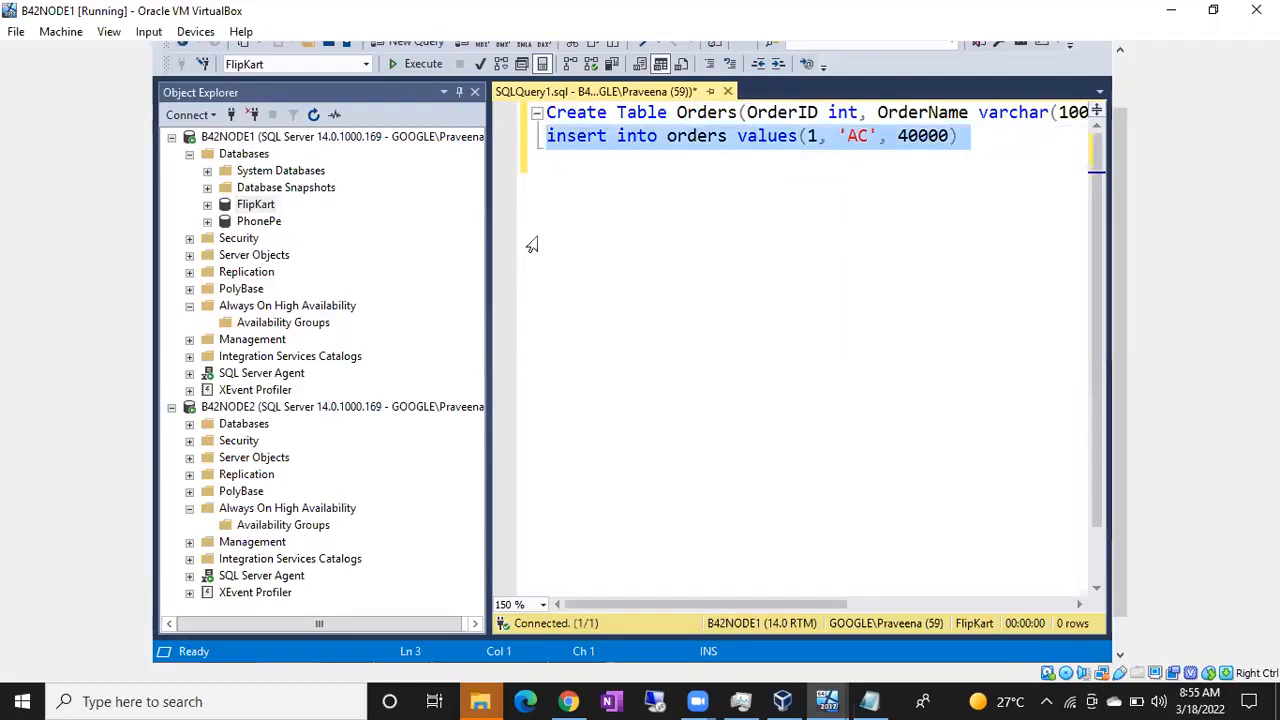
pyautogui.press('Down')
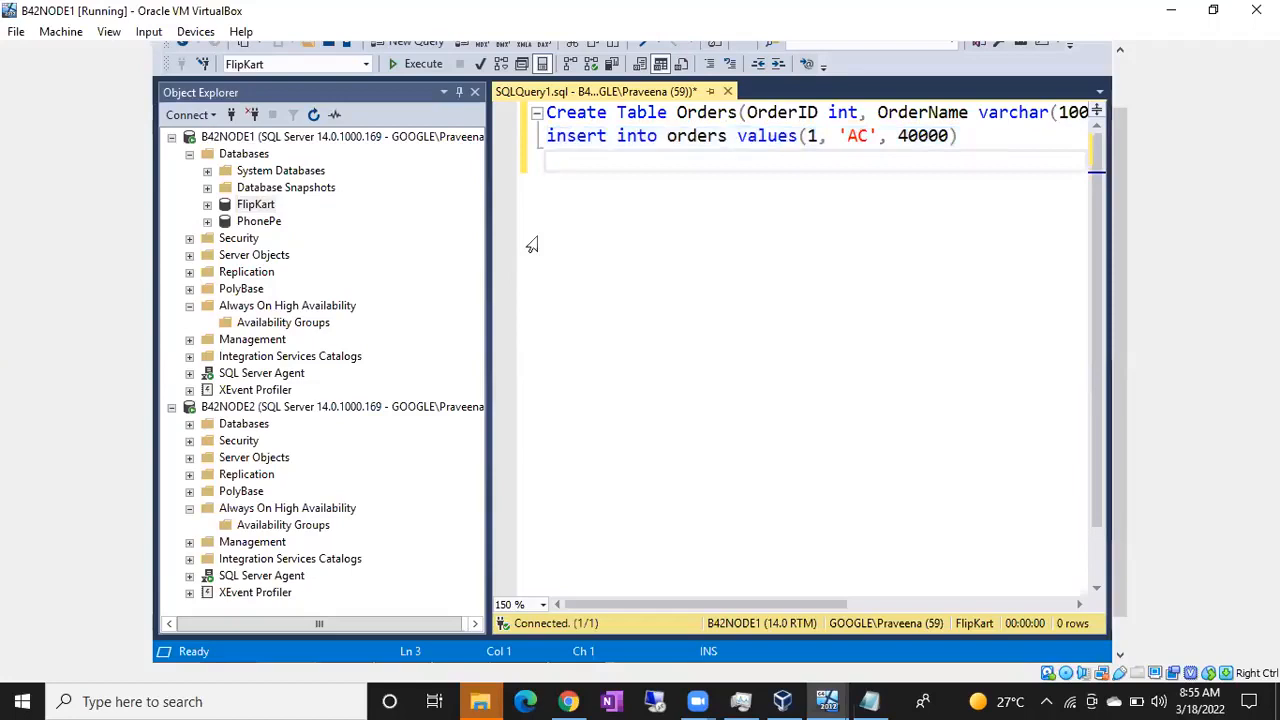
pyautogui.hotkey('ctrl', 'v')
pyautogui.hotkey('ctrl', 'v')
pyautogui.hotkey('ctrl', 'v')
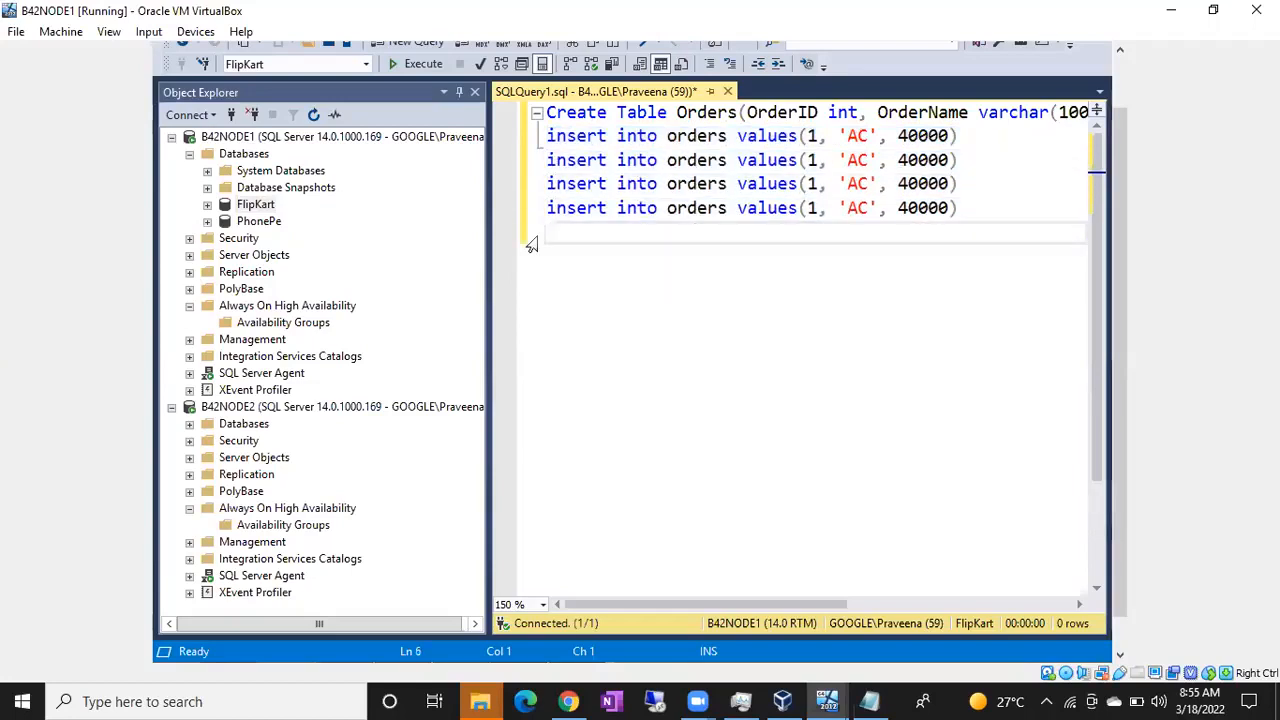
# Step: Change the order IDs in the three duplicated insert statements to 2, 3 and 4
pyautogui.click(818, 160)
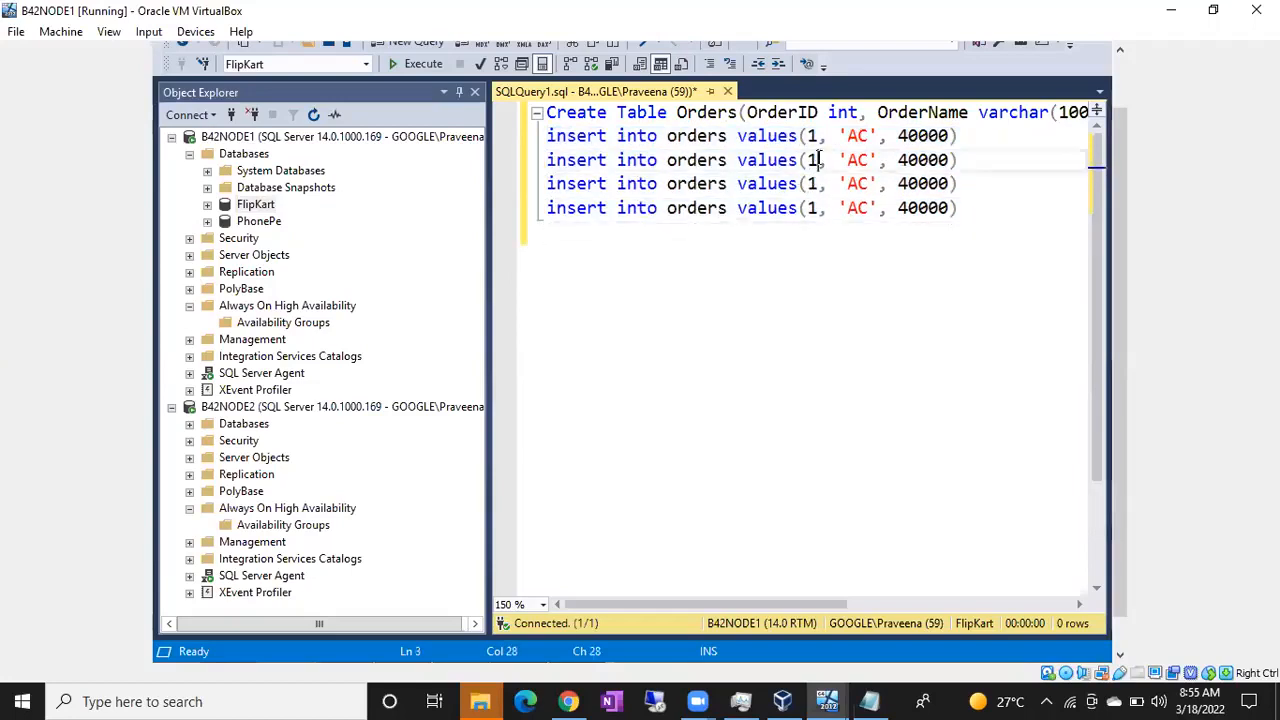
pyautogui.press('BackSpace')
pyautogui.write('2')
pyautogui.click(818, 183)
pyautogui.press('BackSpace')
pyautogui.write('3')
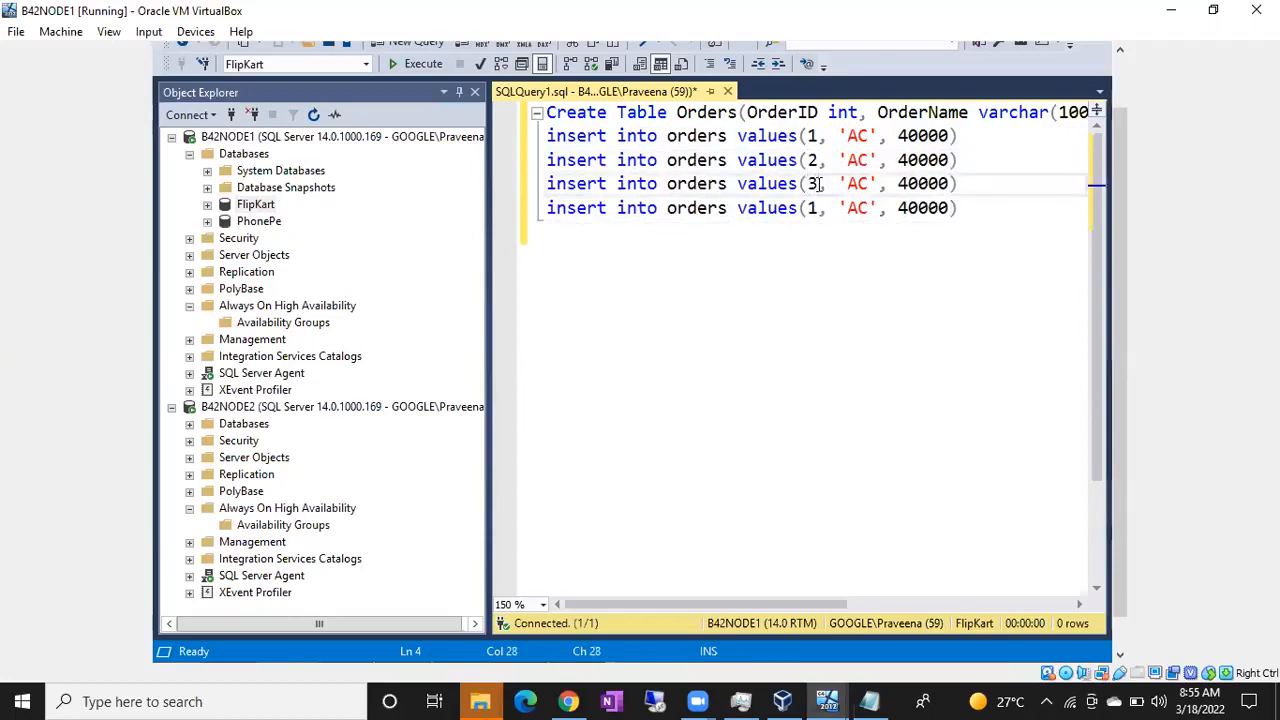
pyautogui.click(818, 207)
pyautogui.press('BackSpace')
pyautogui.write('4')
# Step: Set the order name to TV and the cost to 50000 in the insert statement for order 2
pyautogui.click(853, 160)
pyautogui.doubleClick(855, 160)
pyautogui.press('BackSpace')
pyautogui.write('TV')
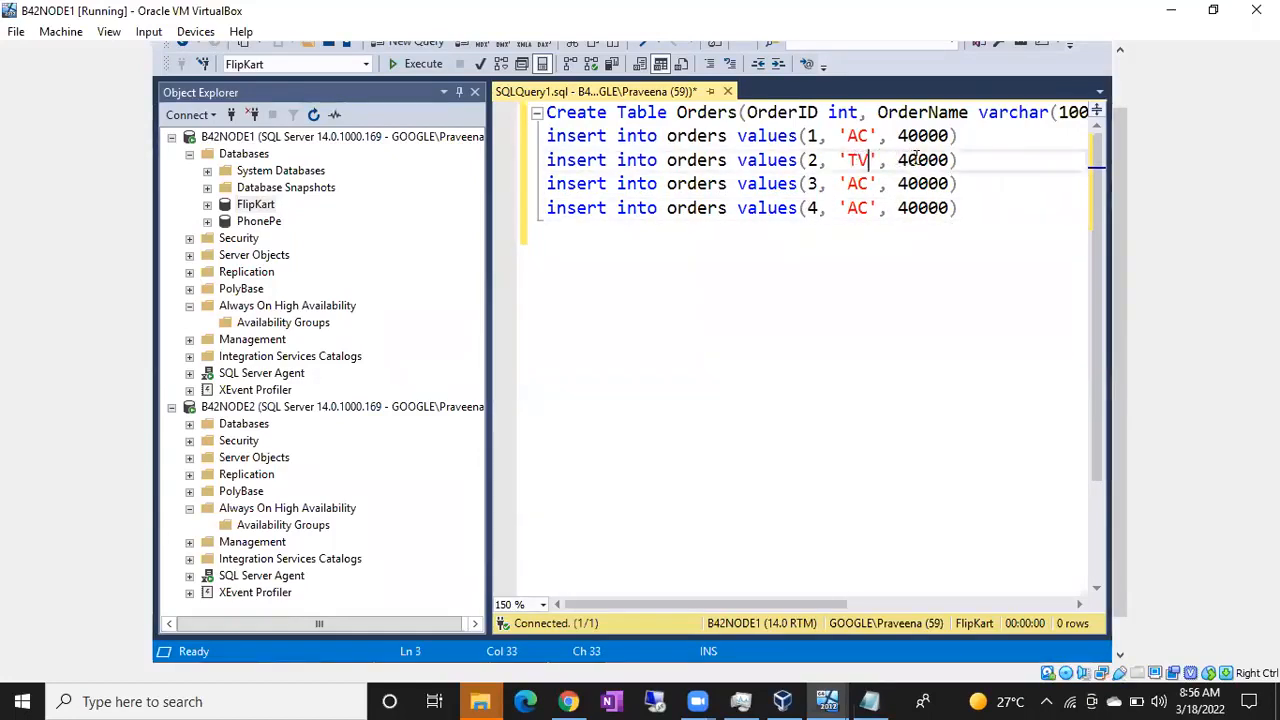
pyautogui.press('BackSpace')
pyautogui.write('5')
# Step: Set the order name to WashingMachie and the cost to 30000 in the insert statement for order 3
pyautogui.doubleClick(858, 183)
pyautogui.press('BackSpace')
pyautogui.write('Washi')
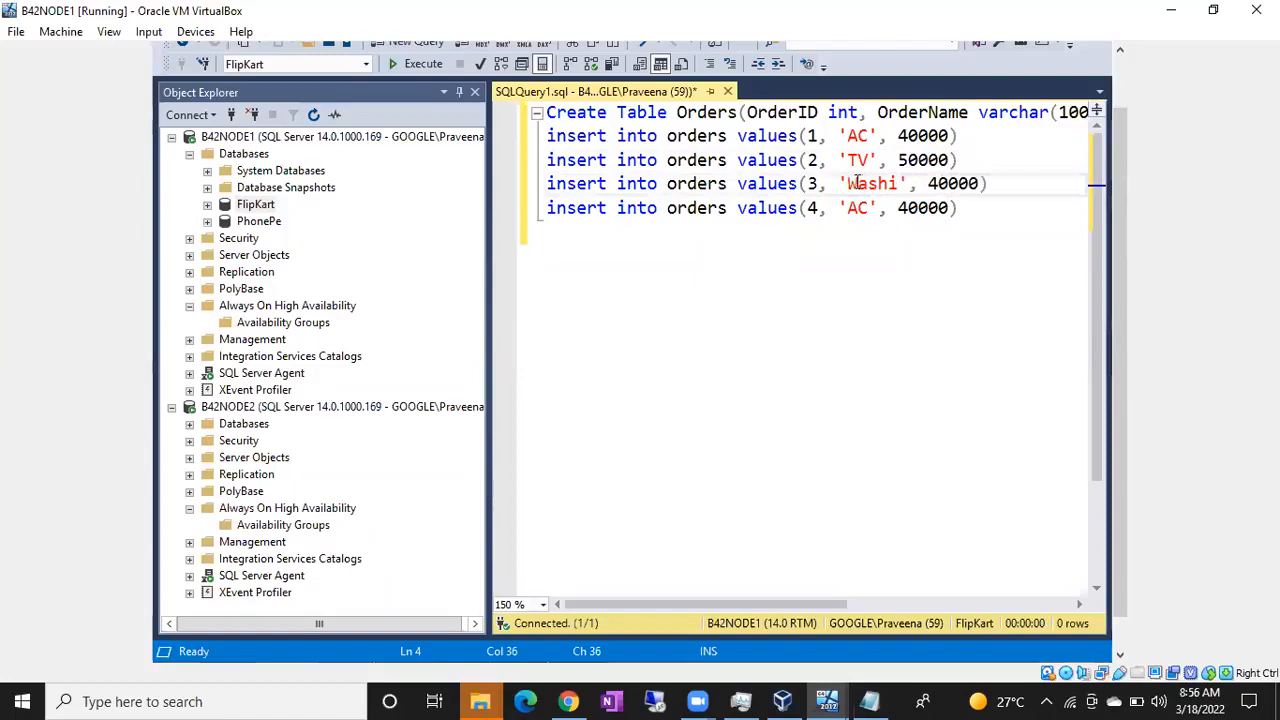
pyautogui.write('ngMachie')
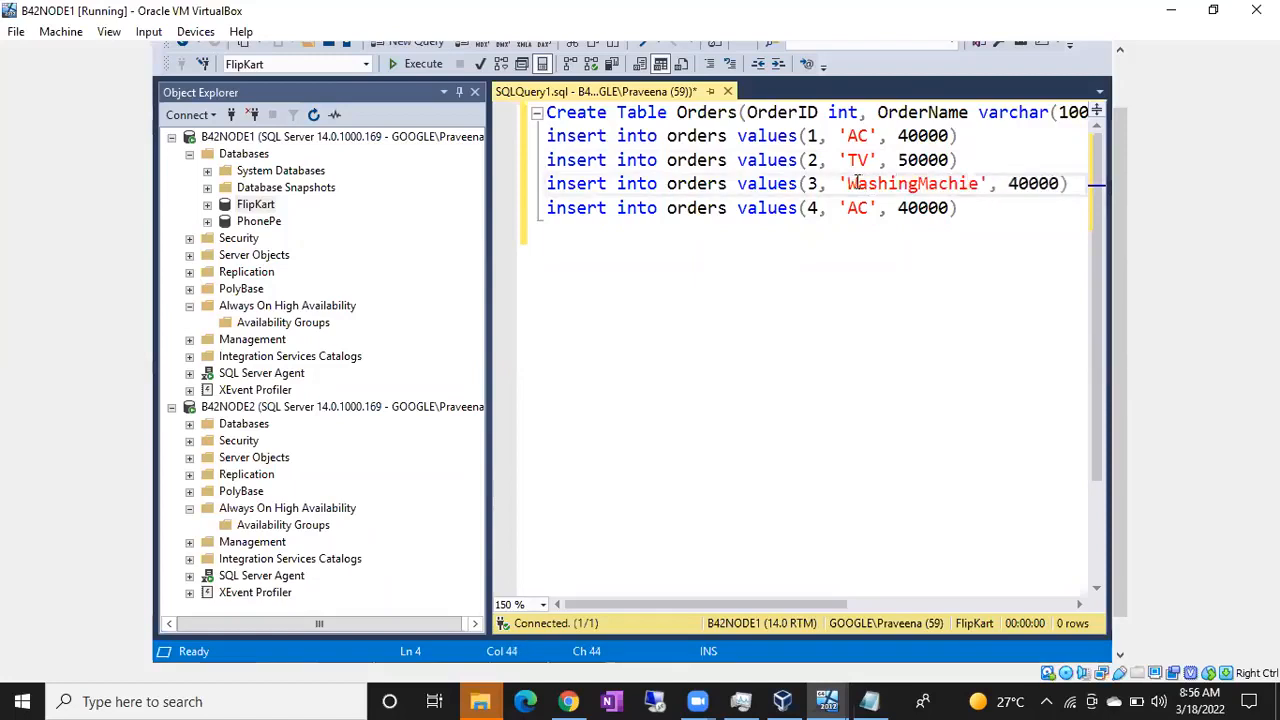
pyautogui.click(1020, 183)
pyautogui.press('BackSpace')
pyautogui.write('3')
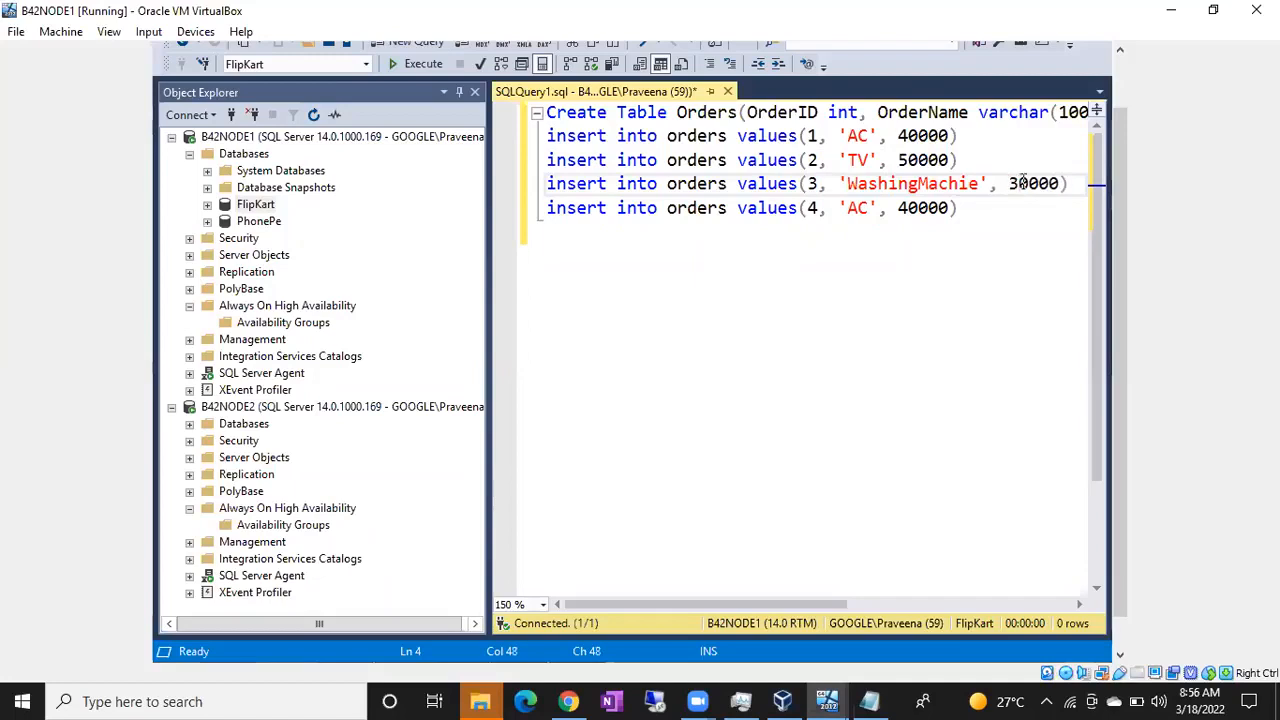
# Step: Set the order name to Chimney and the cost to 20000 in the insert statement for order 4
pyautogui.doubleClick(855, 210)
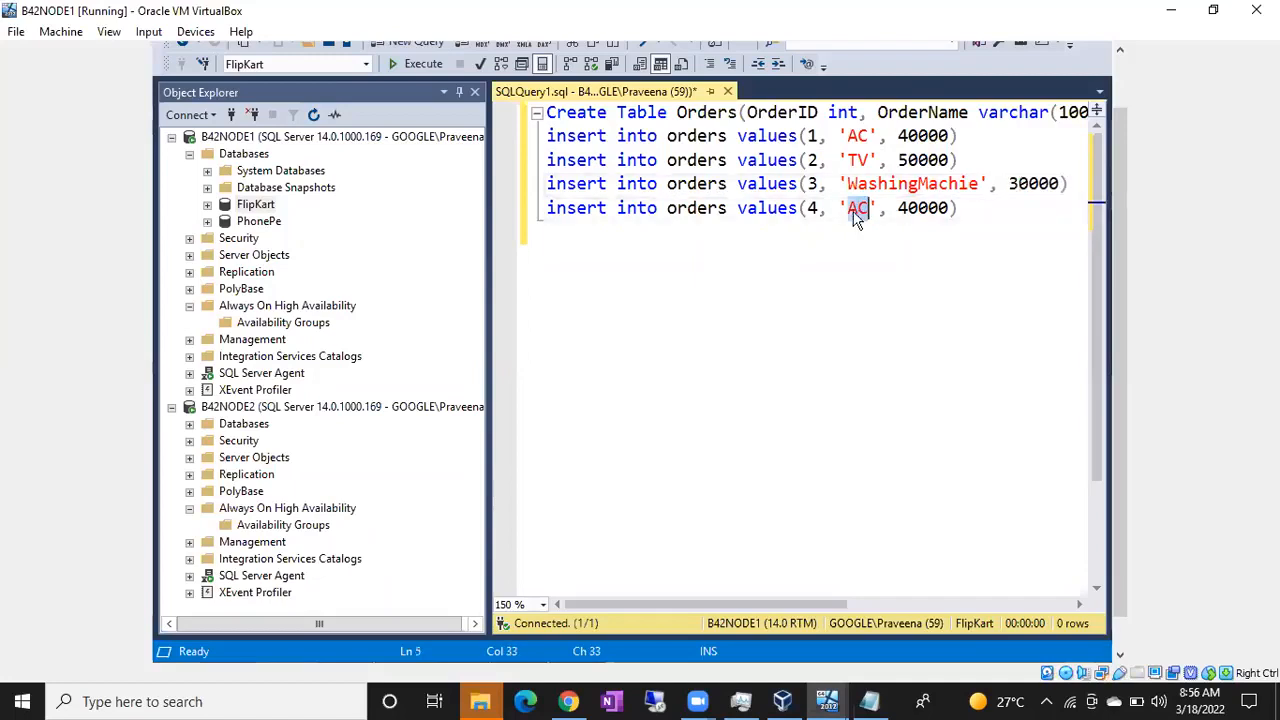
pyautogui.write('Chimn')
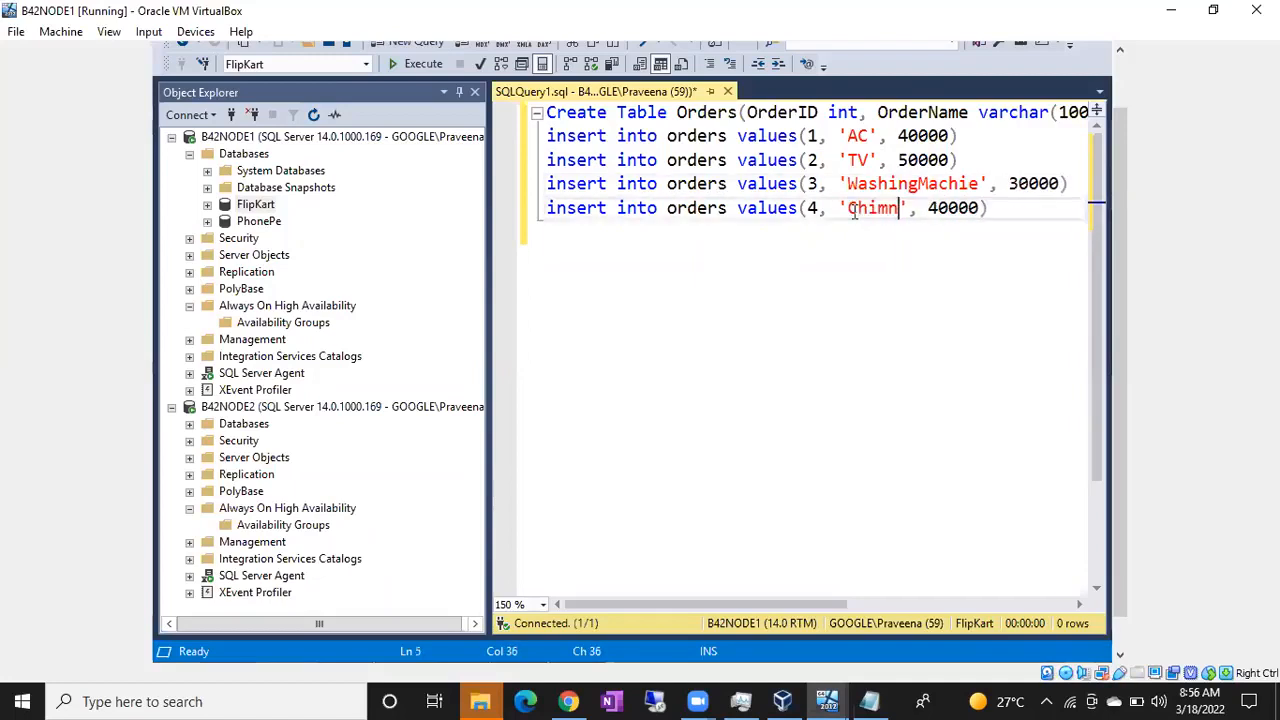
pyautogui.write('ey')
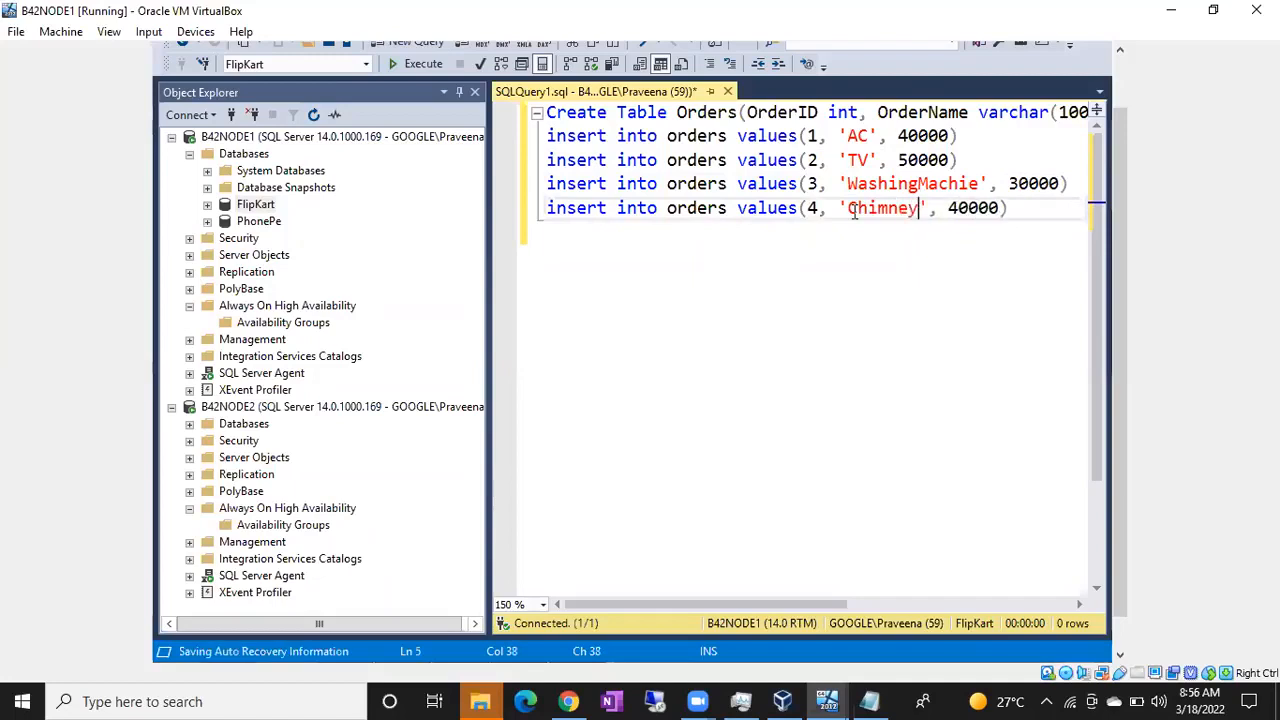
pyautogui.doubleClick(957, 212)
pyautogui.write('2000')
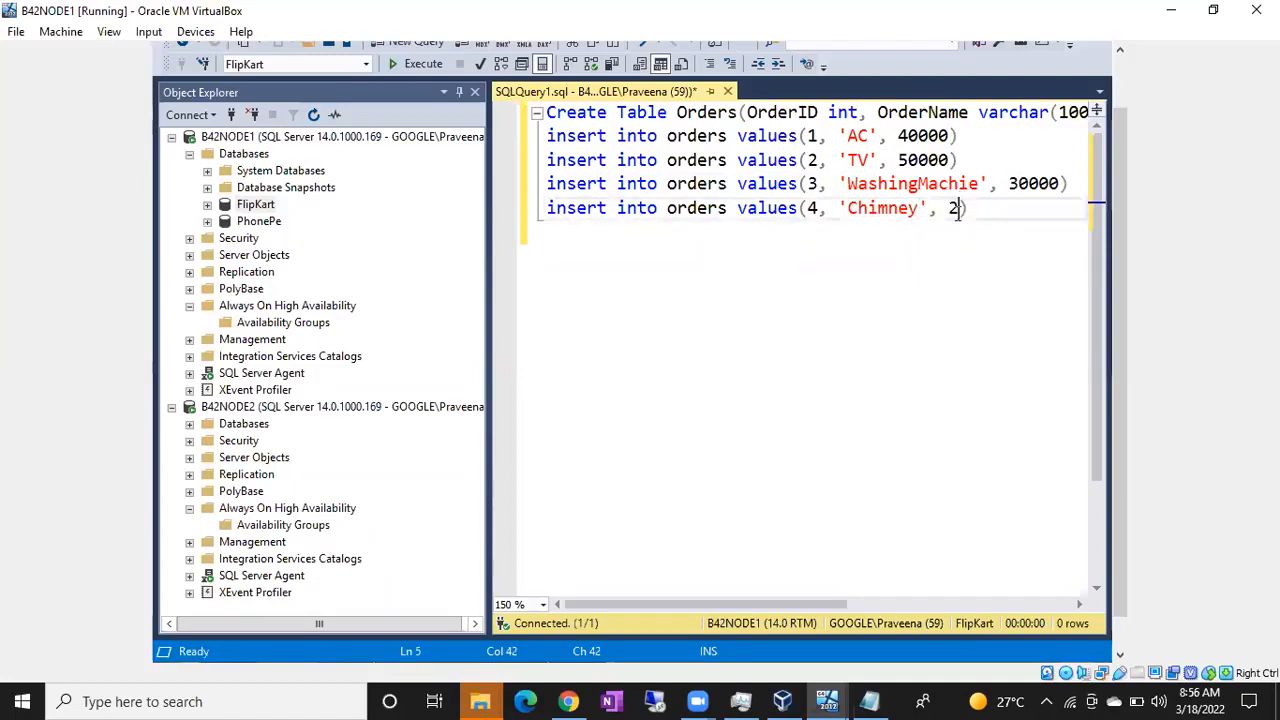
pyautogui.write('0')
pyautogui.click(1034, 220)
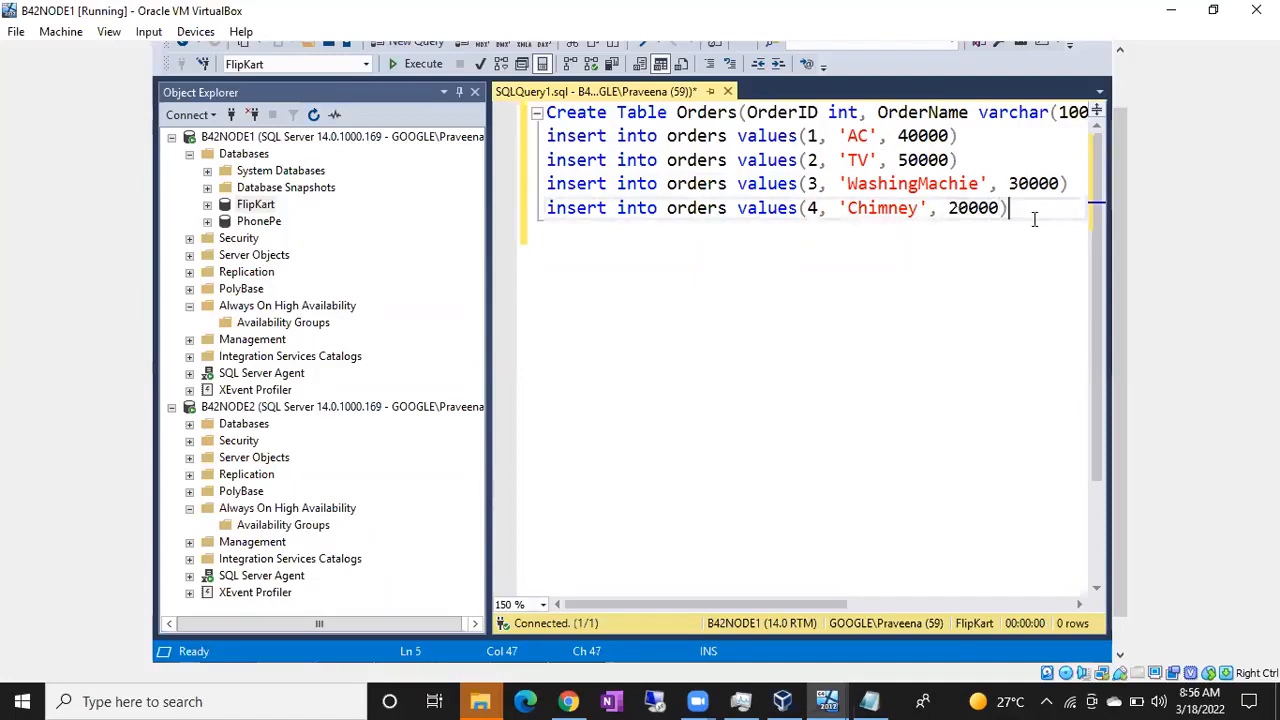
# Step: Execute only the Create Table Orders statement on the FlipKart database
pyautogui.click(548, 116)
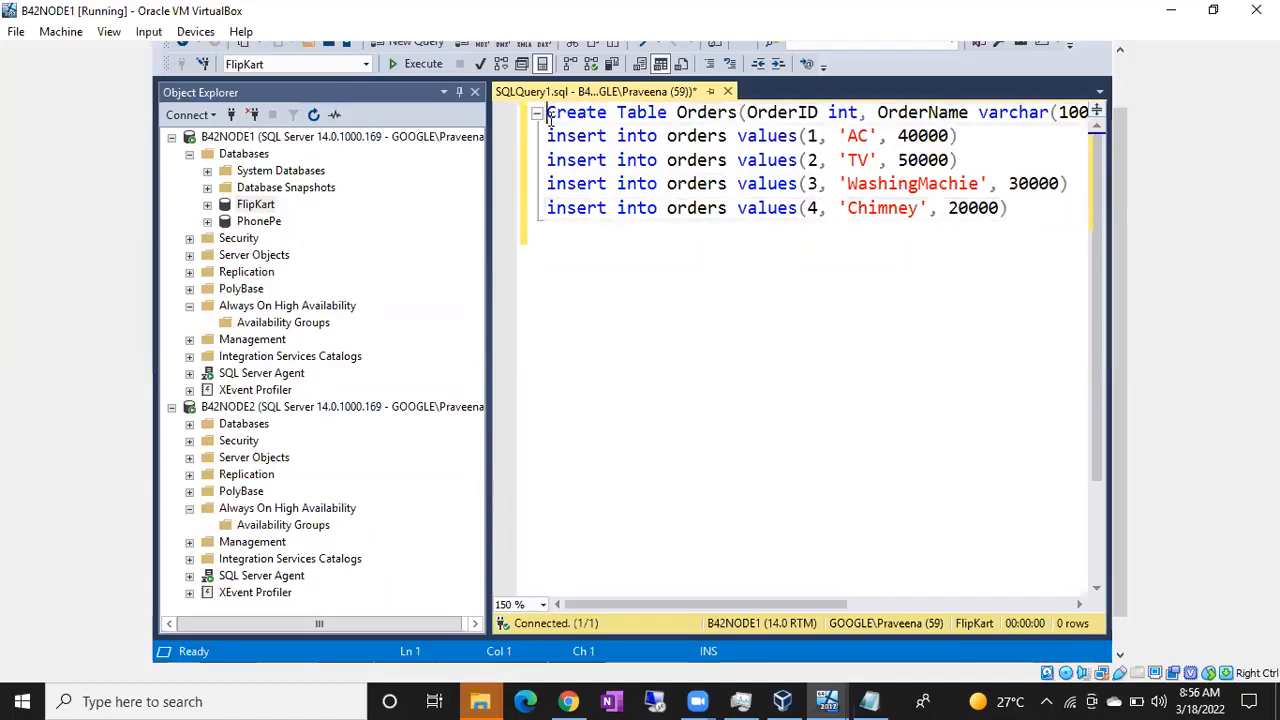
pyautogui.hotkey('shift', 'Down')
pyautogui.press('F5')
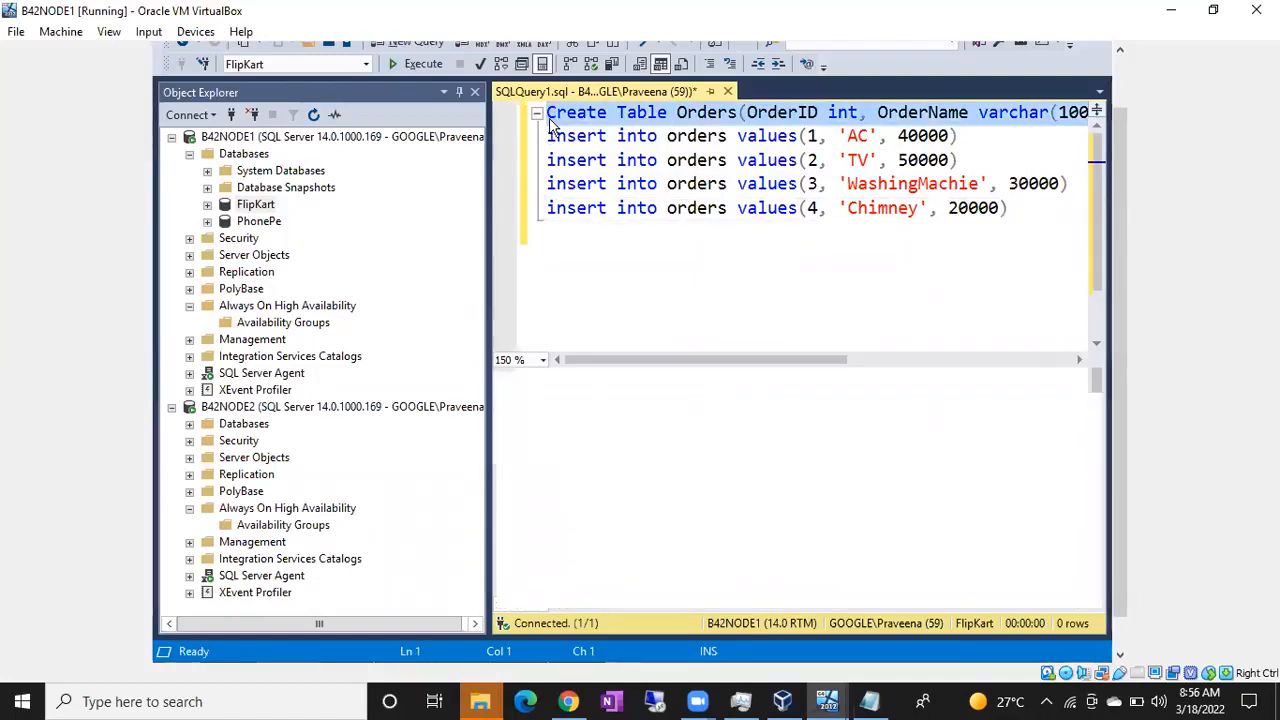
# Step: Execute only the four insert statements on the FlipKart database
pyautogui.press('Up')
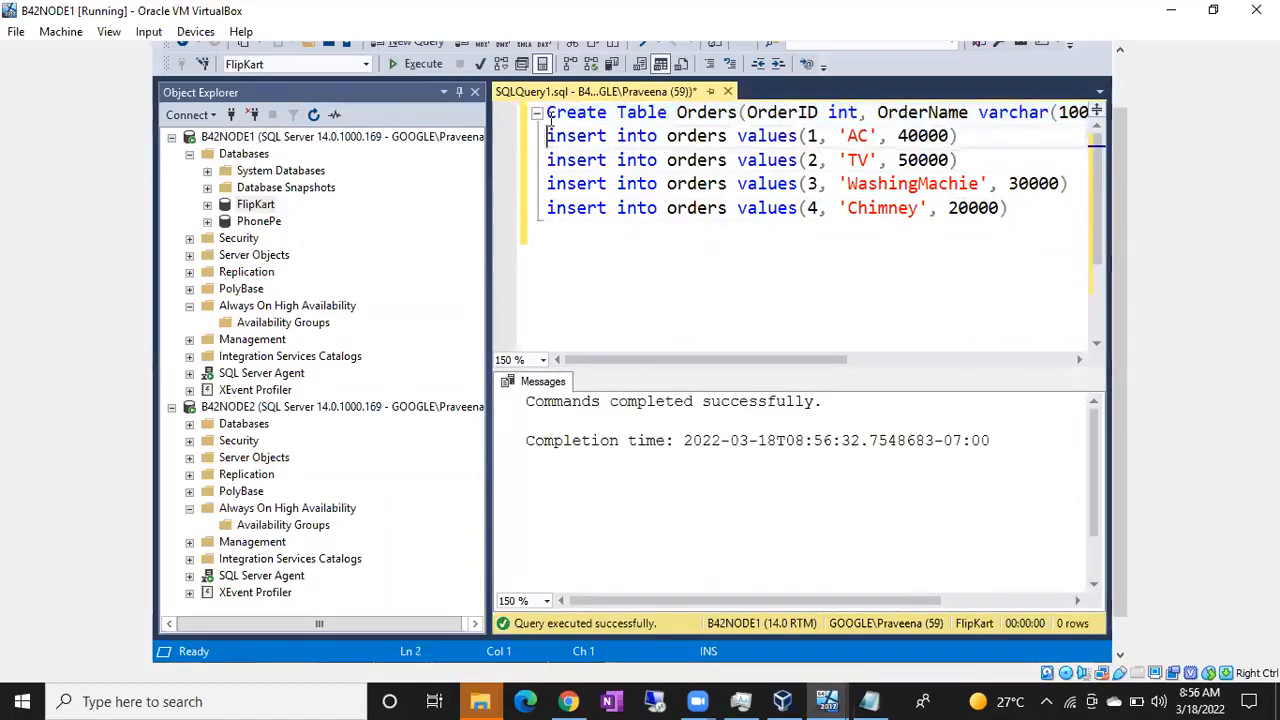
pyautogui.hotkey('shift', 'Down')
pyautogui.hotkey('shift', 'Down')
pyautogui.hotkey('shift', 'Down')
pyautogui.hotkey('shift', 'Down')
pyautogui.press('F5')
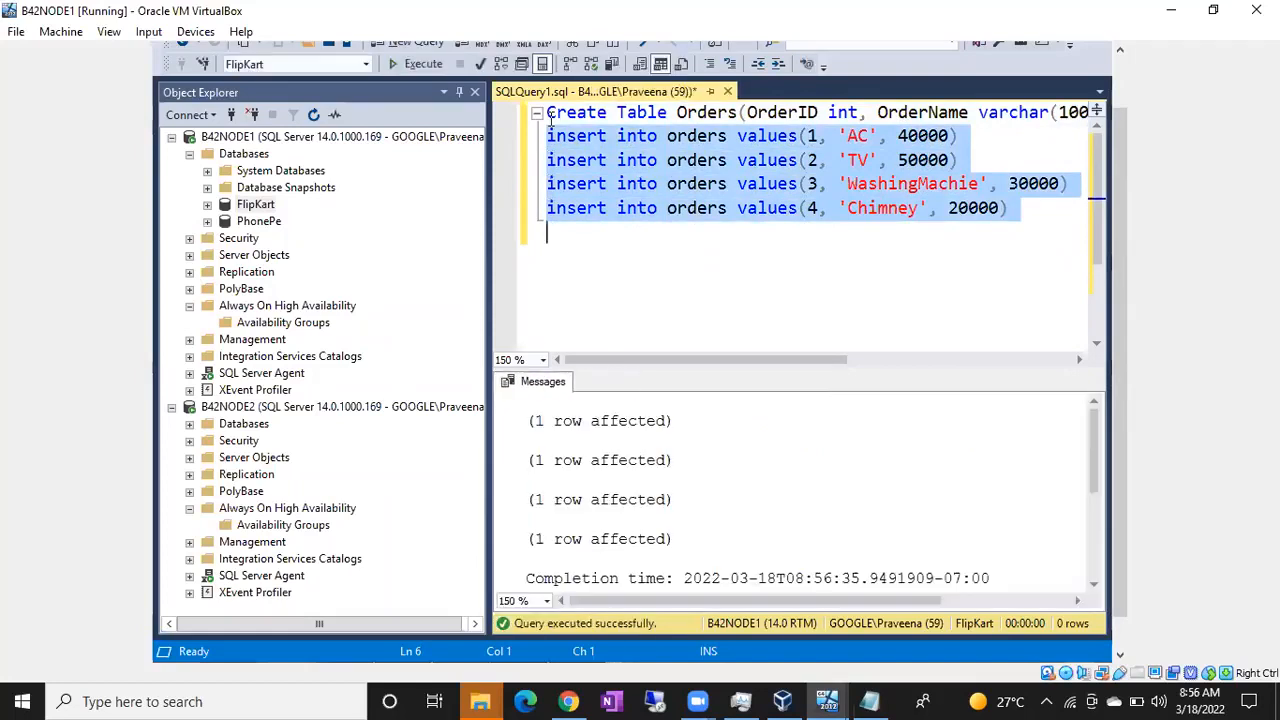
# Step: Add the query "select *from Orders" below the insert statements and execute only that line on FlipKart
pyautogui.press('Down')
pyautogui.press('Return')
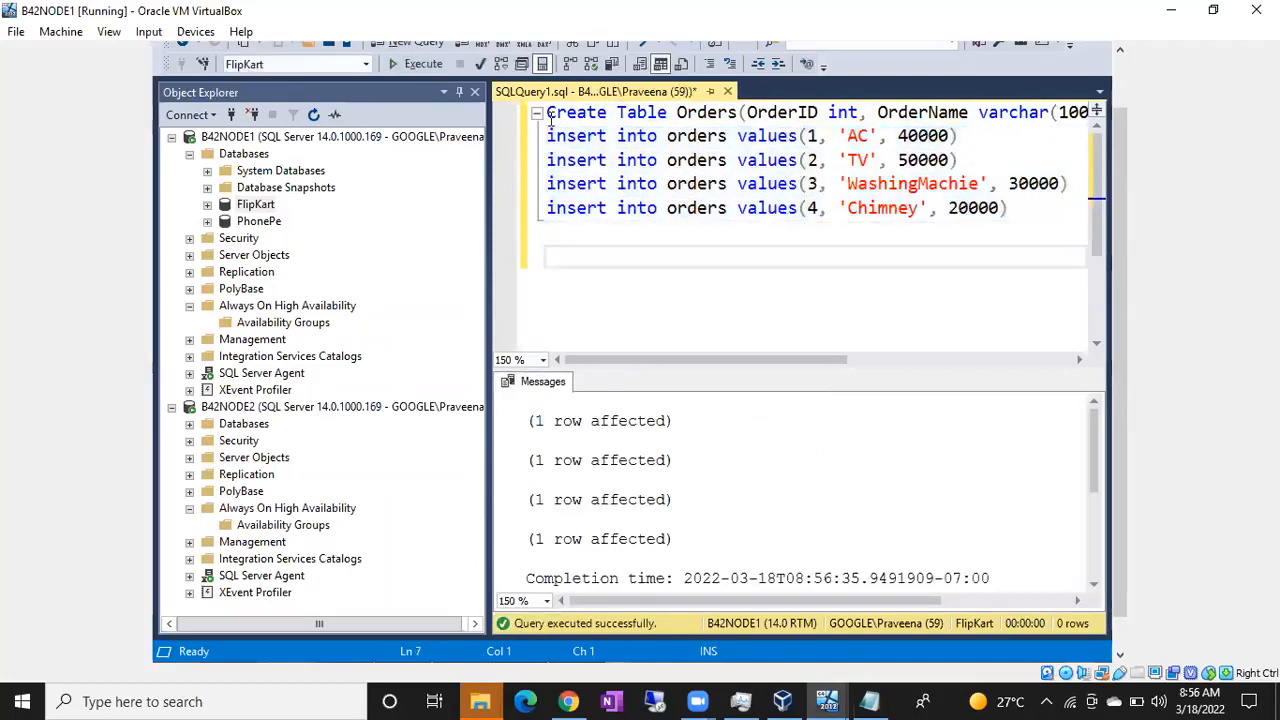
pyautogui.write('select *from o')
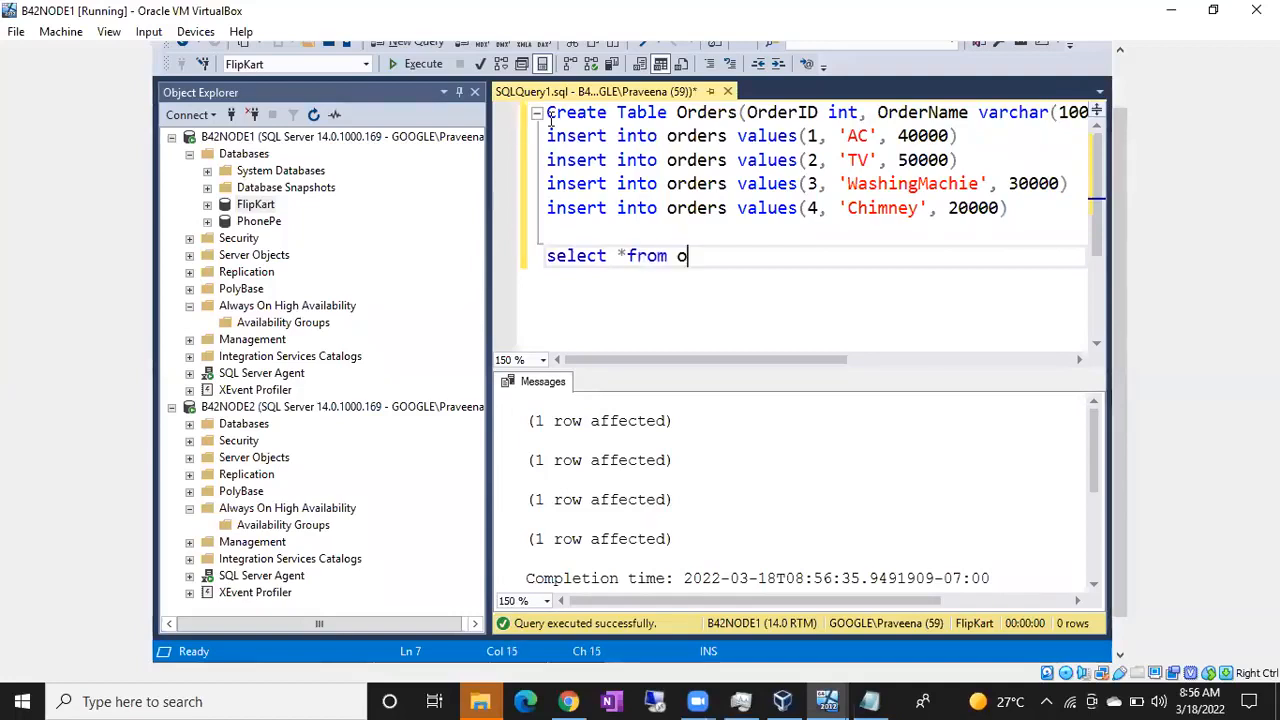
pyautogui.write('rders')
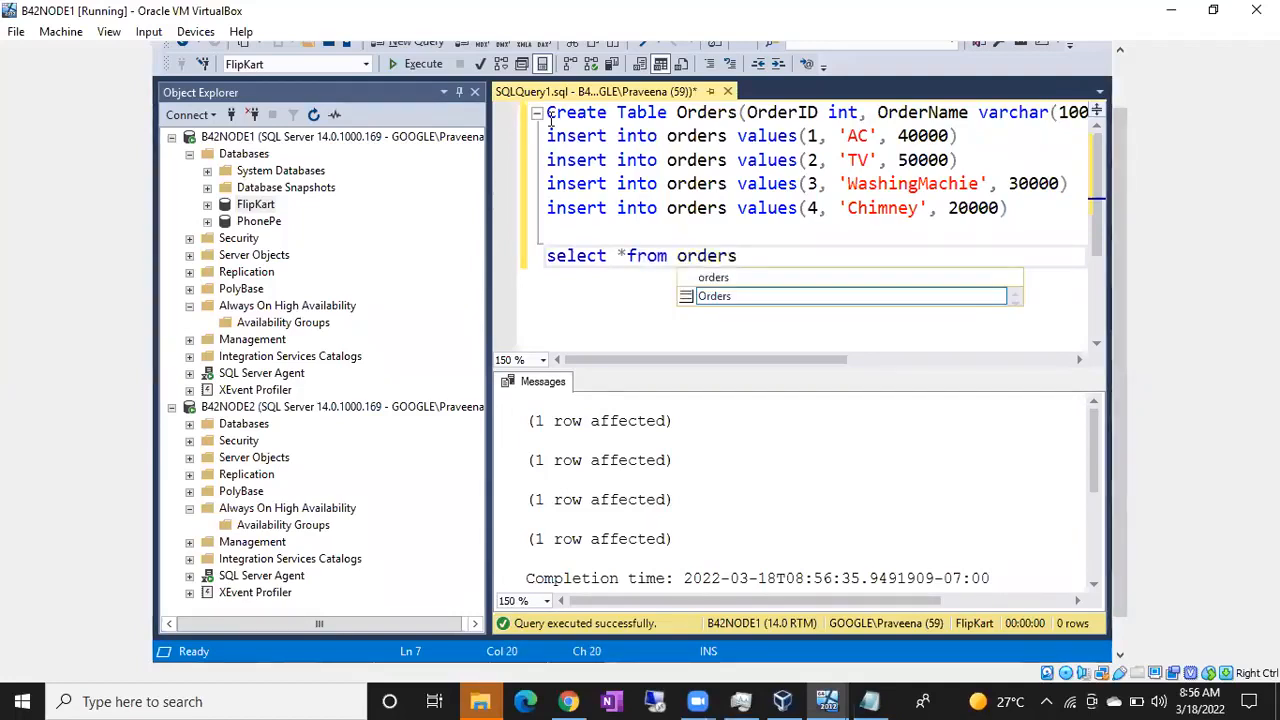
pyautogui.press('Tab')
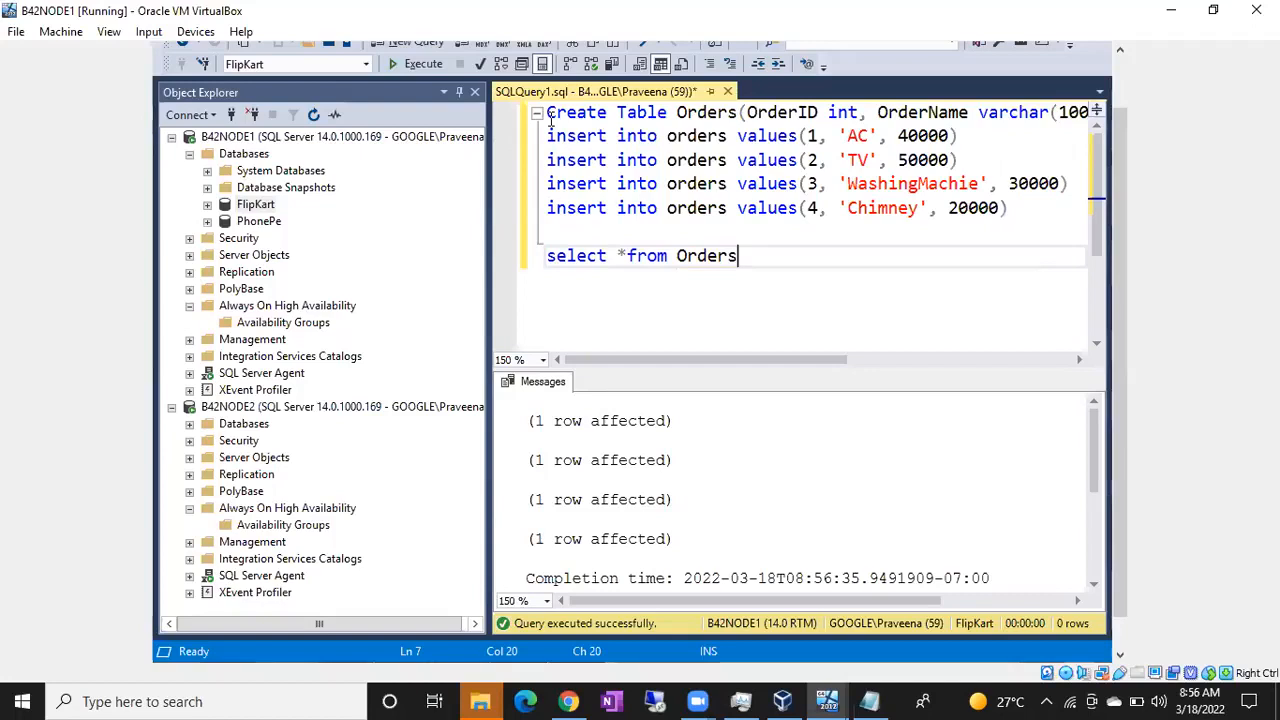
pyautogui.click(532, 263)
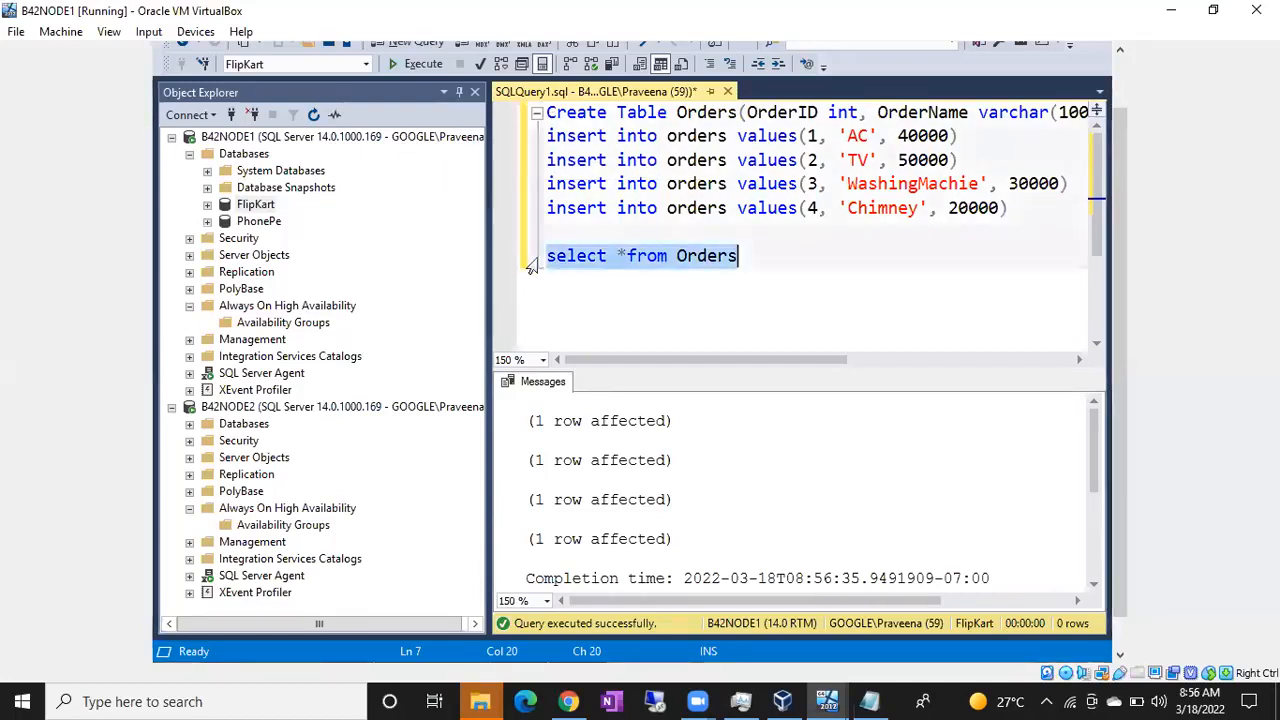
pyautogui.press('F5')
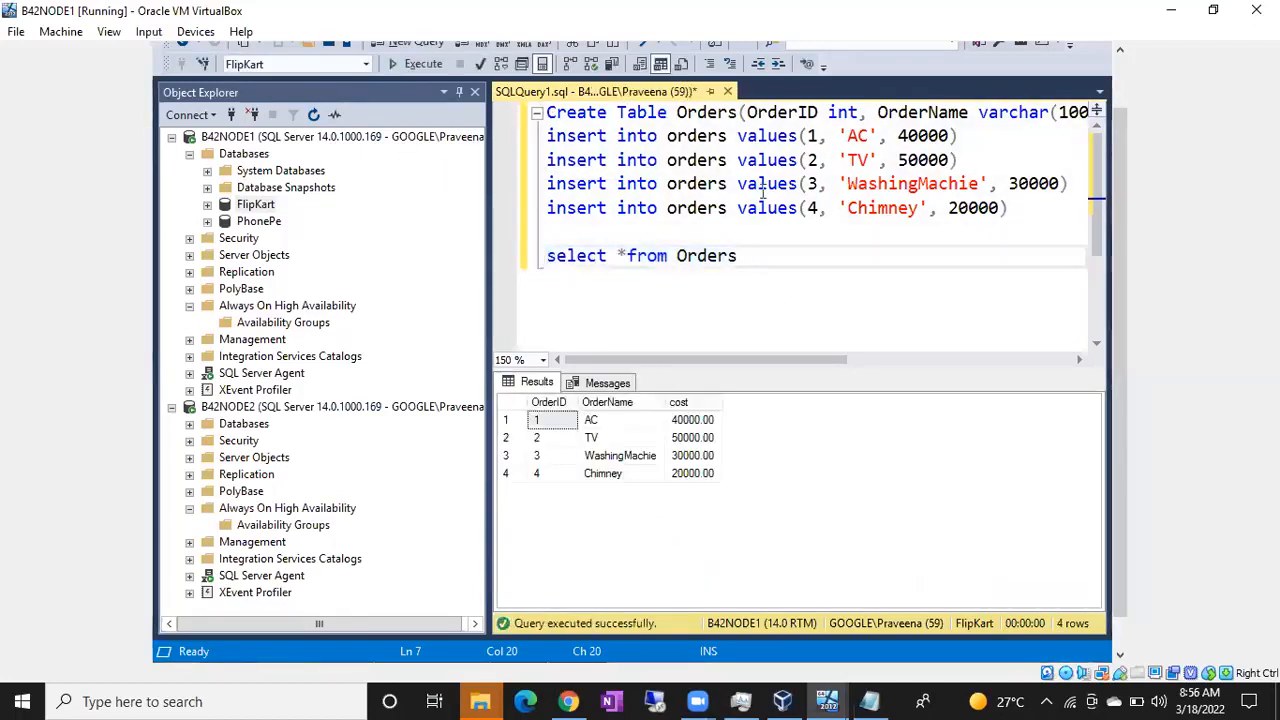
# Step: Switch the query's database to PhonePe and execute the Create Table statement with the four insert statements
pyautogui.press('Up')
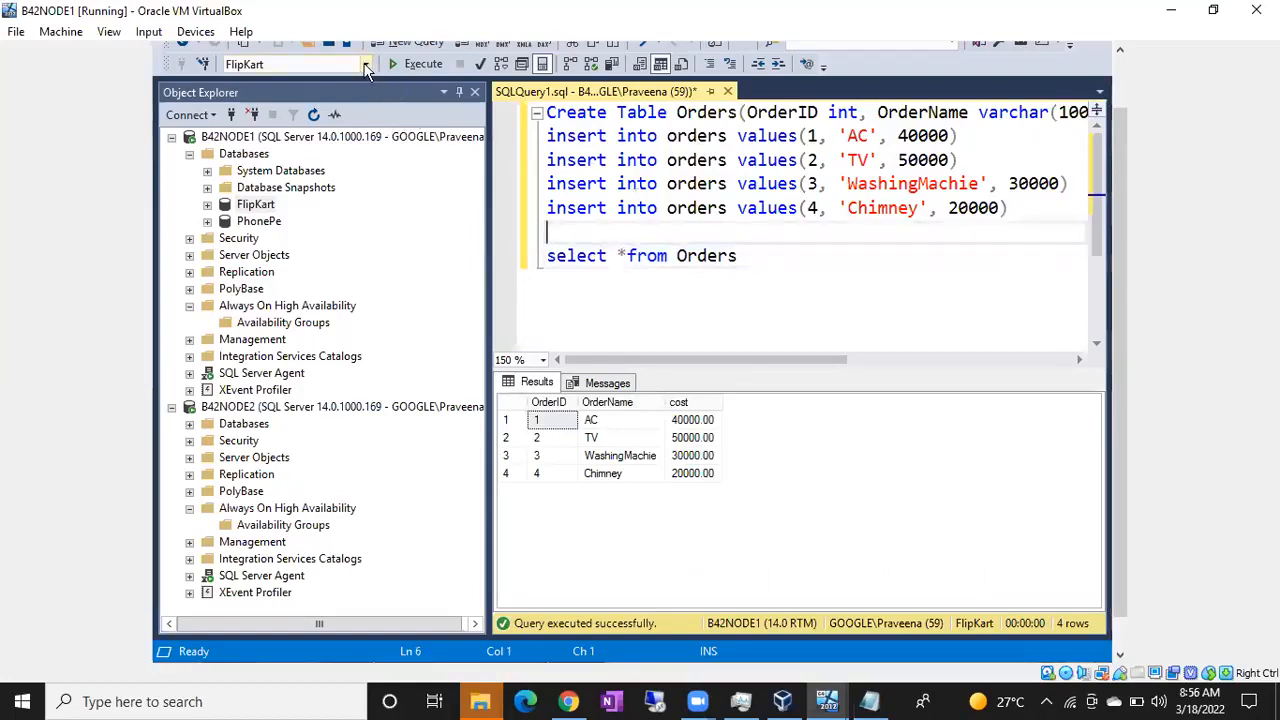
pyautogui.click(269, 70)
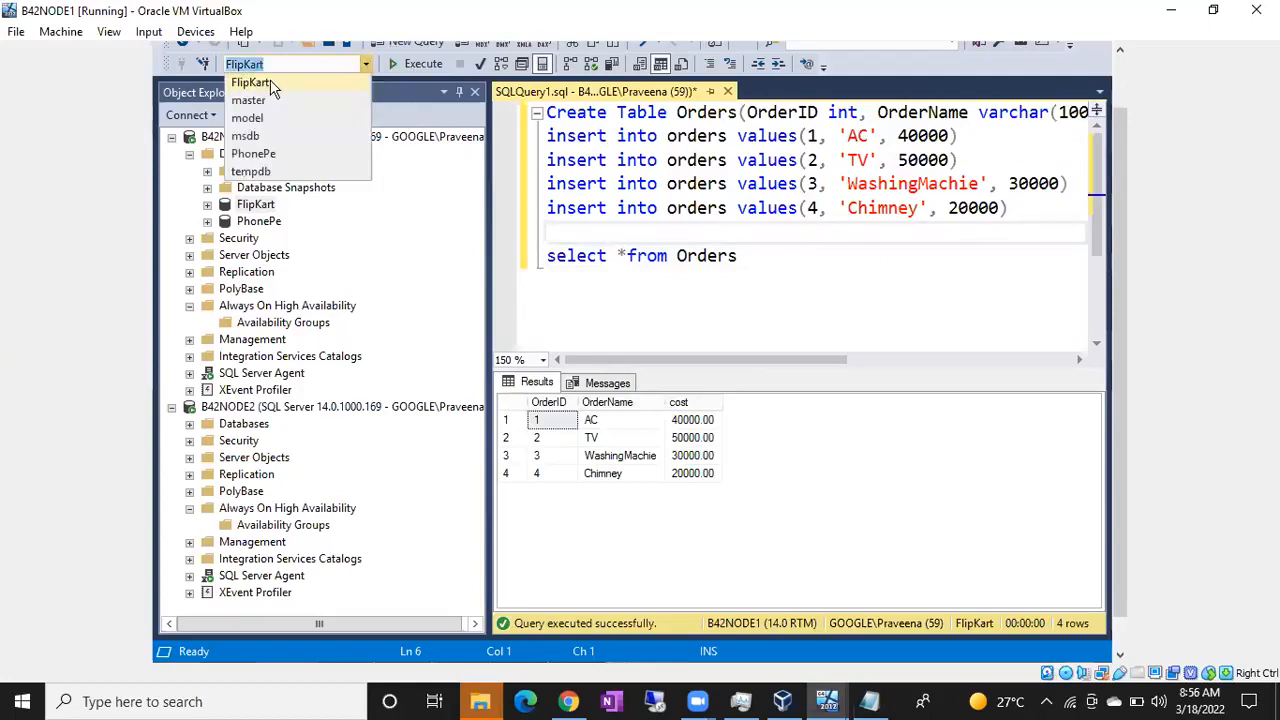
pyautogui.click(258, 153)
pyautogui.click(737, 160)
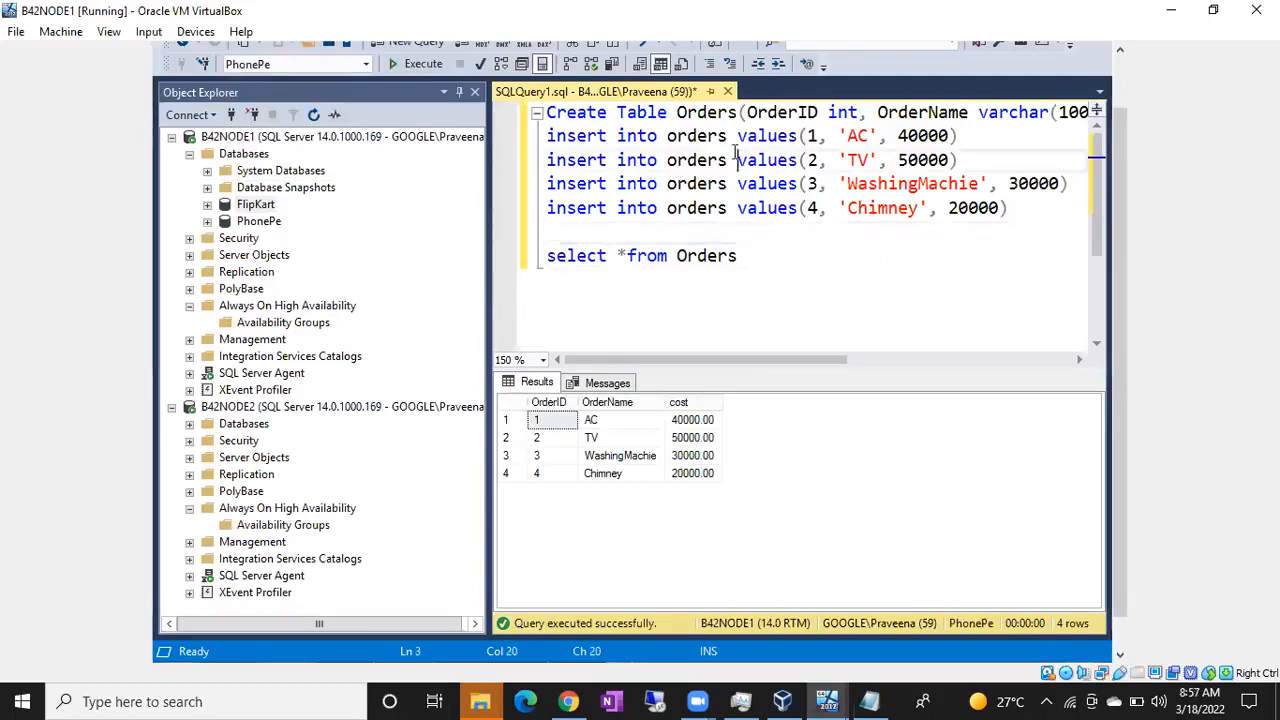
pyautogui.click(548, 112)
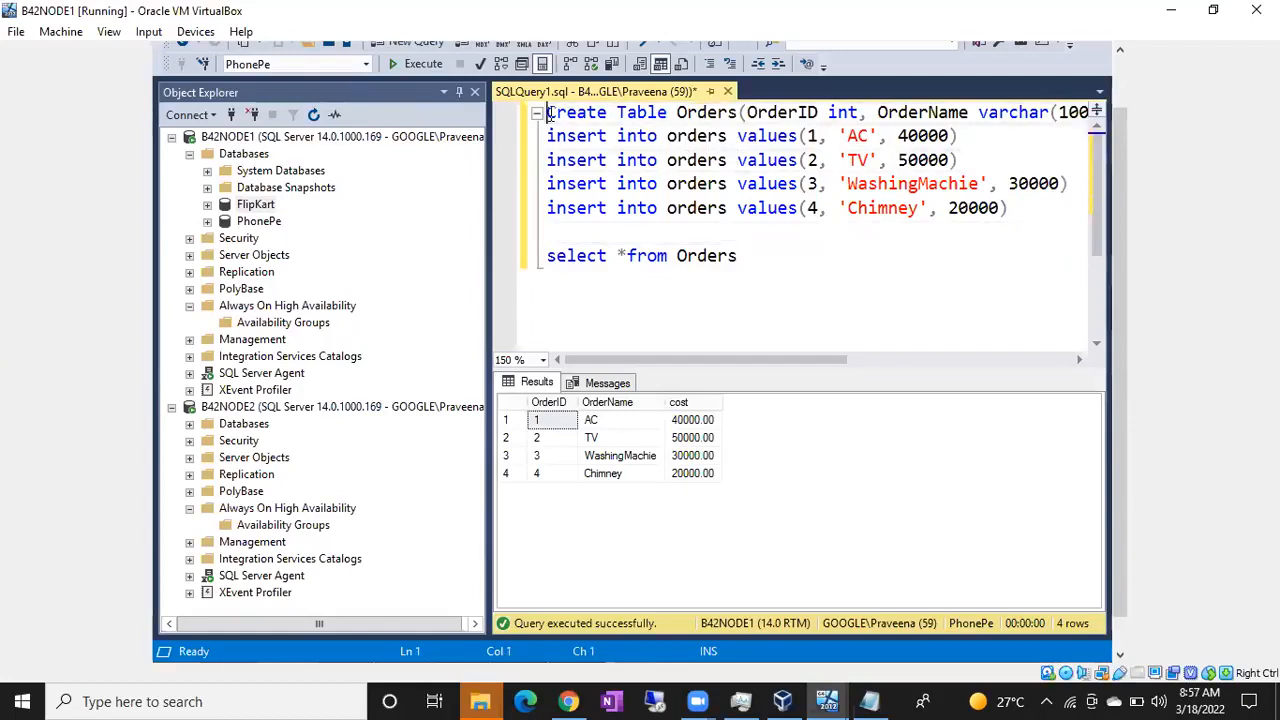
pyautogui.hotkey('shift', 'Down')
pyautogui.hotkey('shift', 'Down')
pyautogui.hotkey('shift', 'Down')
pyautogui.hotkey('shift', 'Down')
pyautogui.hotkey('shift', 'Down')
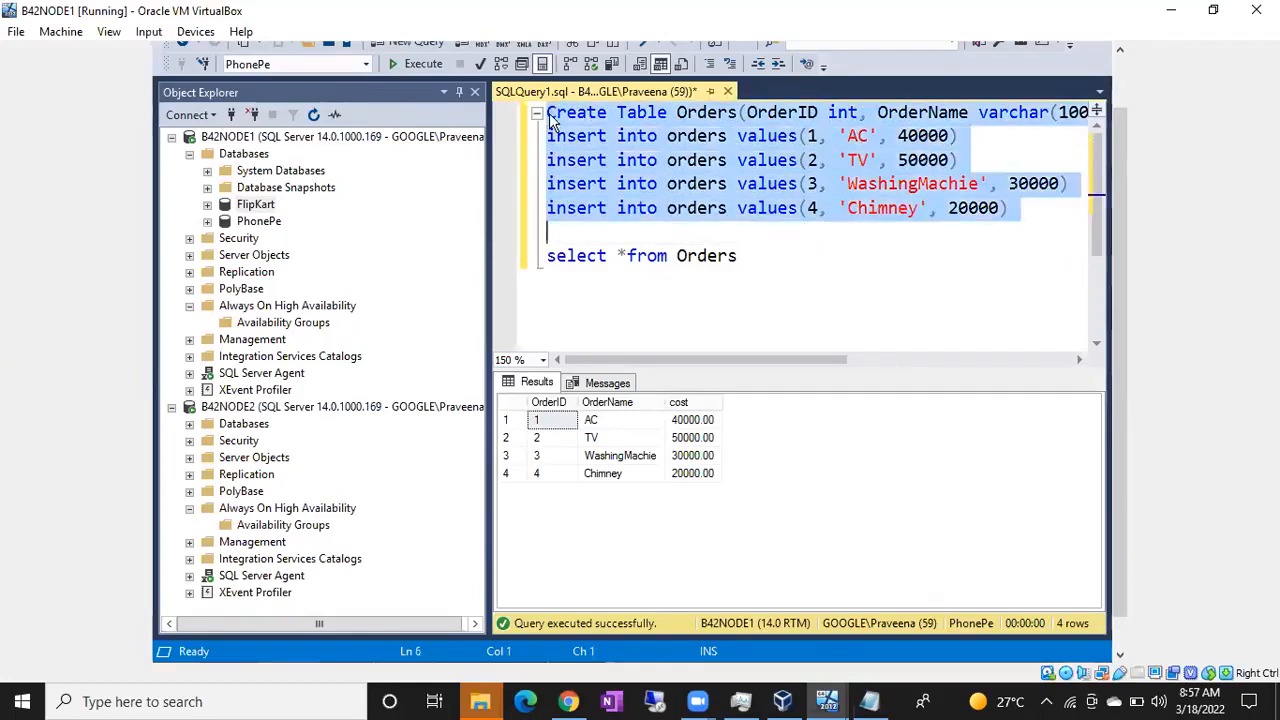
pyautogui.press('F5')
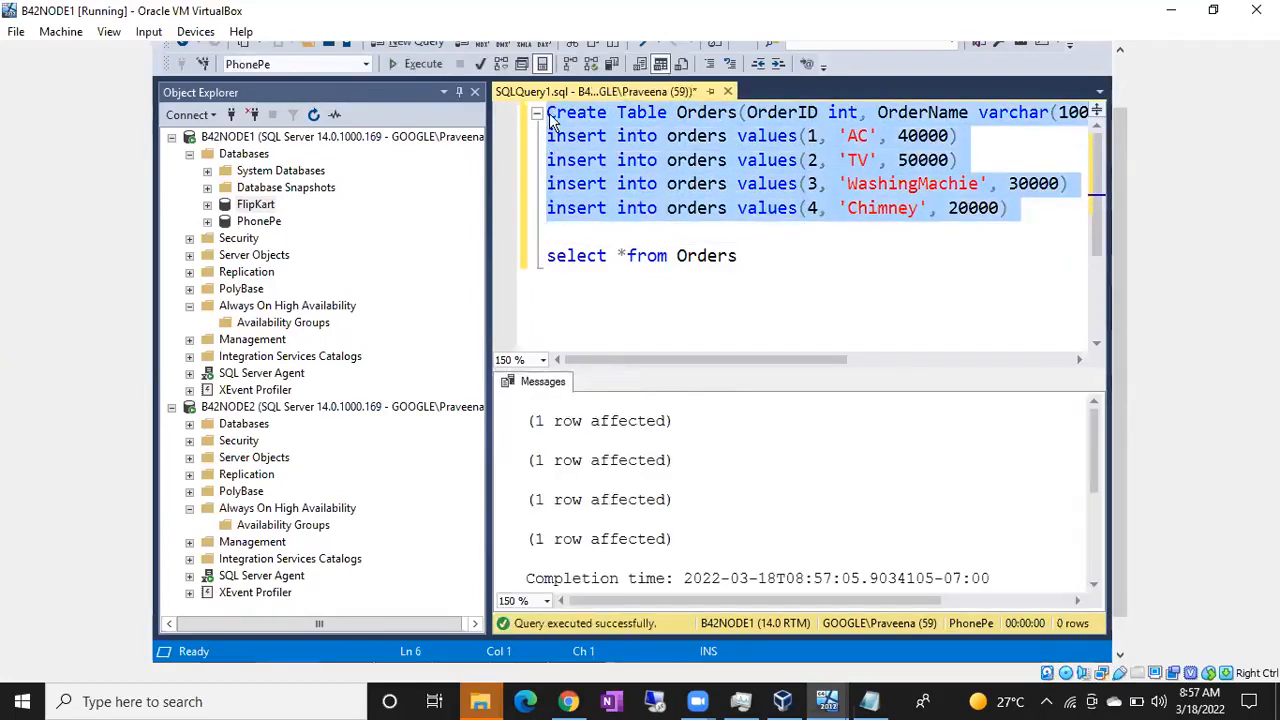
# Step: Change the select query to read from phonepe..Orders and execute only that line
pyautogui.press('Down')
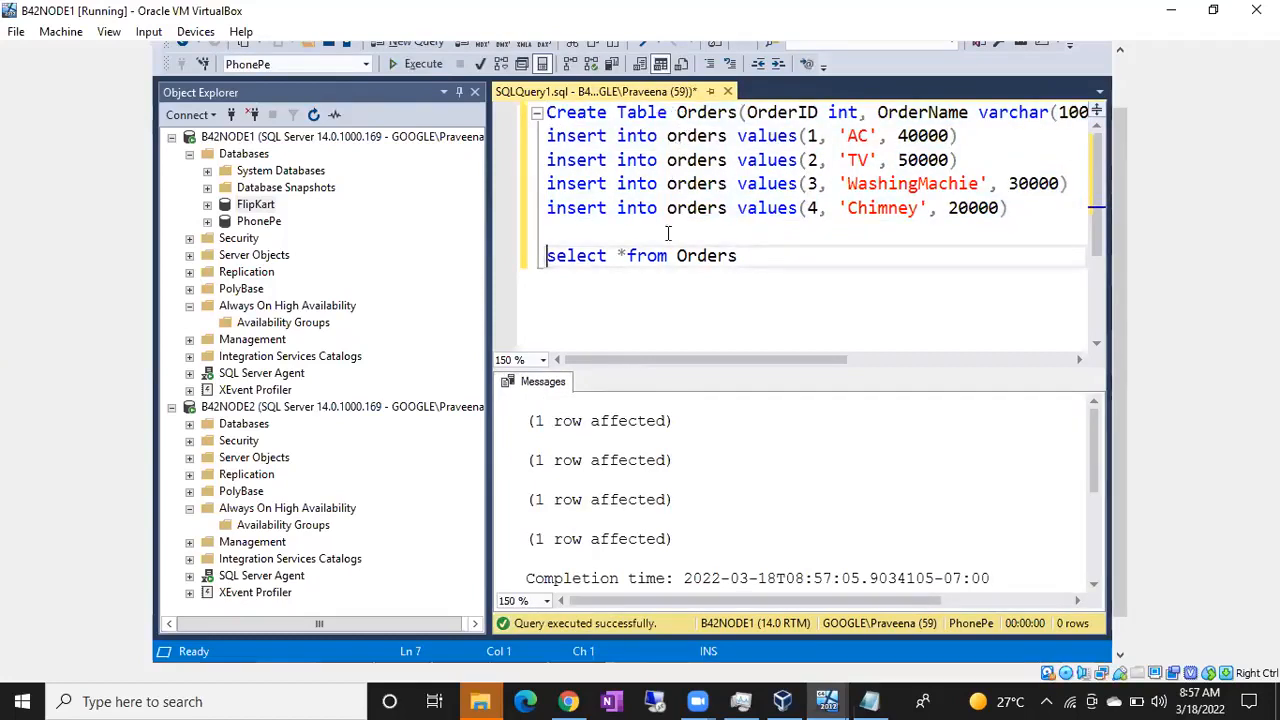
pyautogui.write('phonepe..')
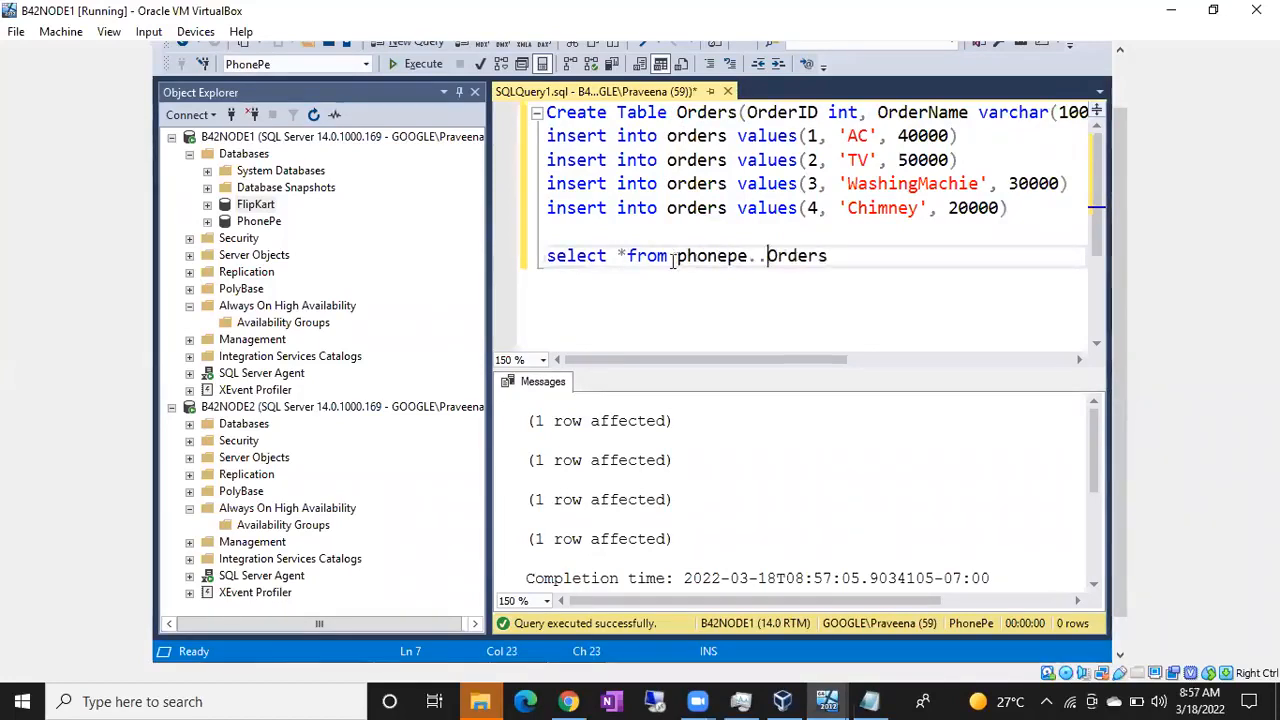
pyautogui.click(529, 267)
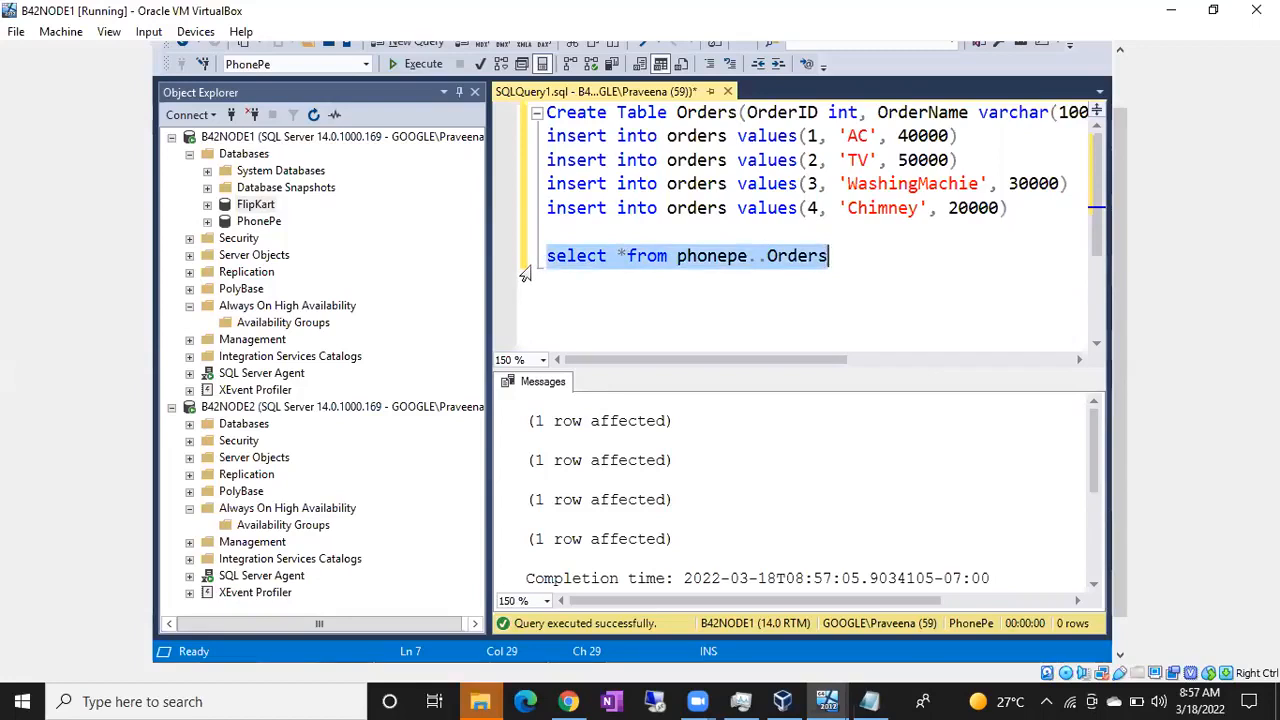
pyautogui.press('F5')
pyautogui.click(717, 256)
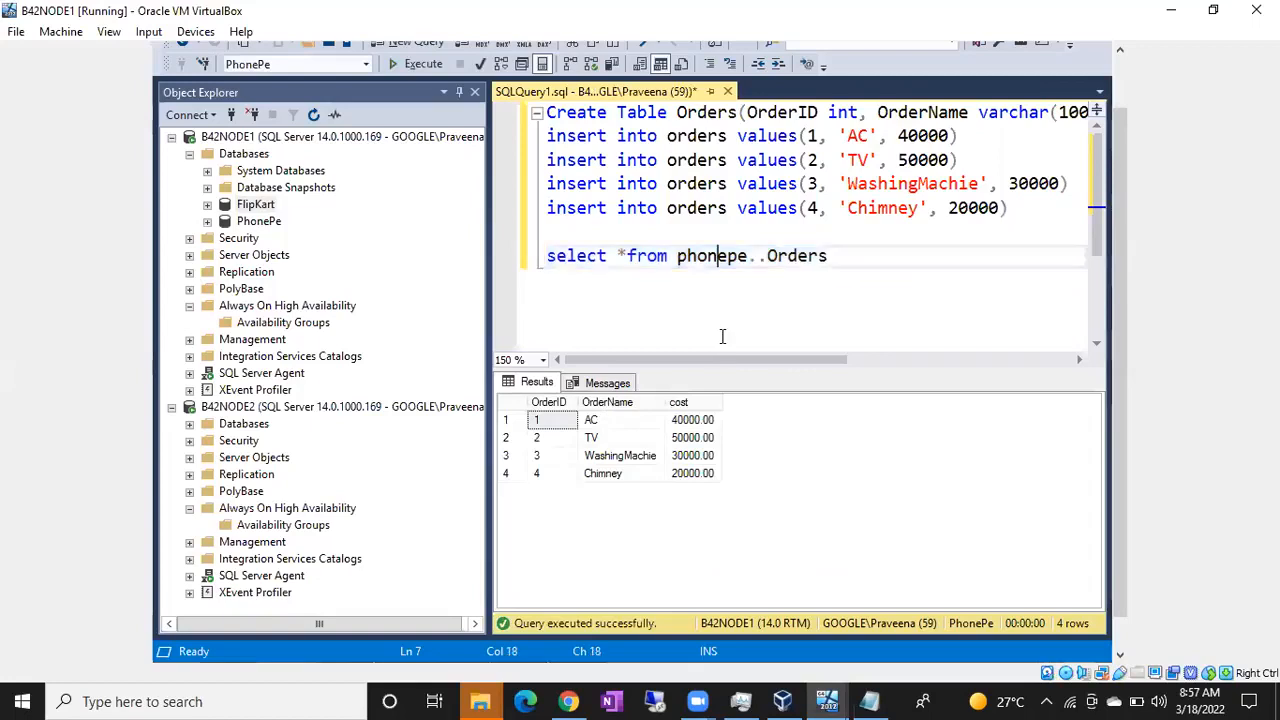
# Step: Below the select query, add the statement Backup database Flipkart to disk='Flipkart_full_18032022.bak'
pyautogui.click(838, 262)
pyautogui.press('Return')
pyautogui.press('Return')
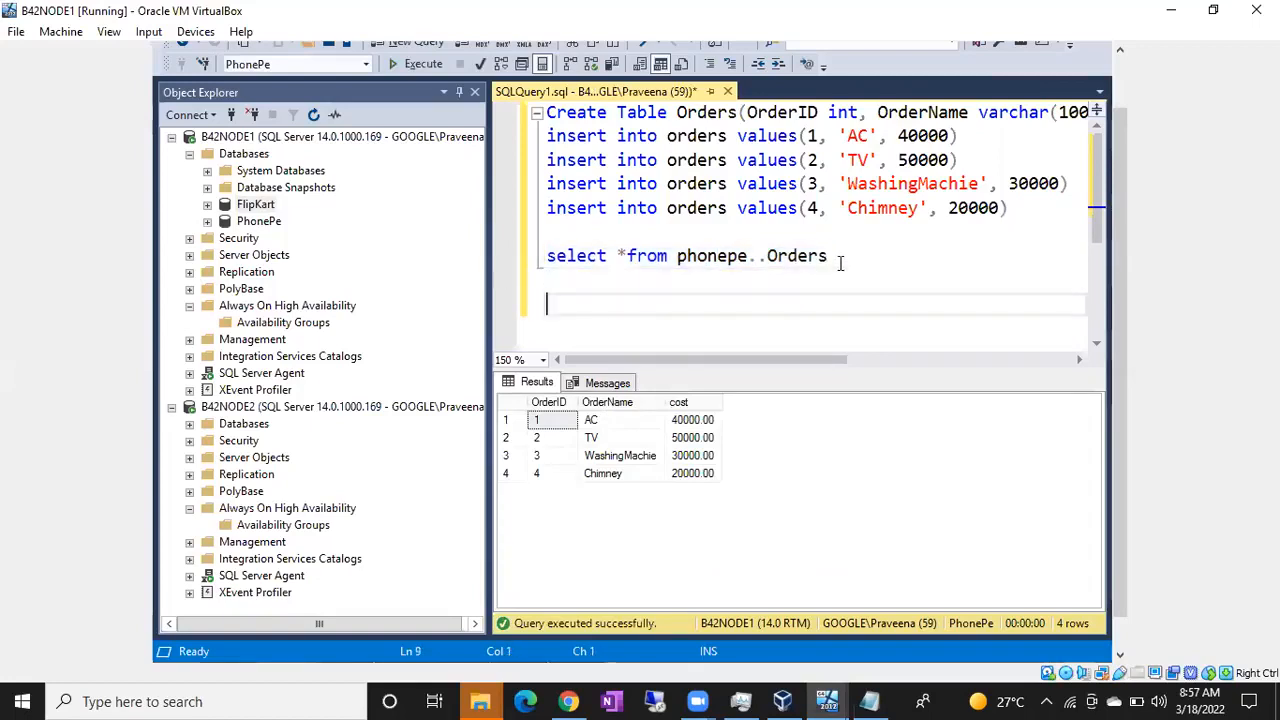
pyautogui.write('Backup database Flipkart to disk=')
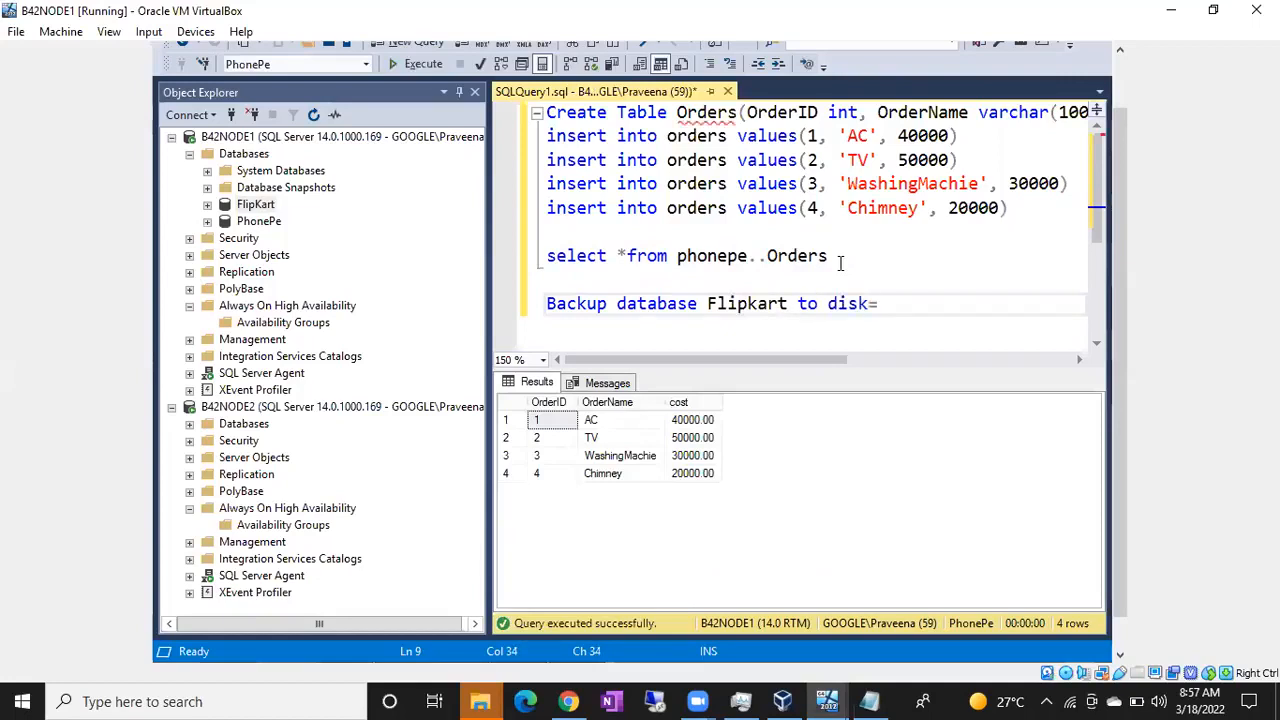
pyautogui.write("'Flipkart_")
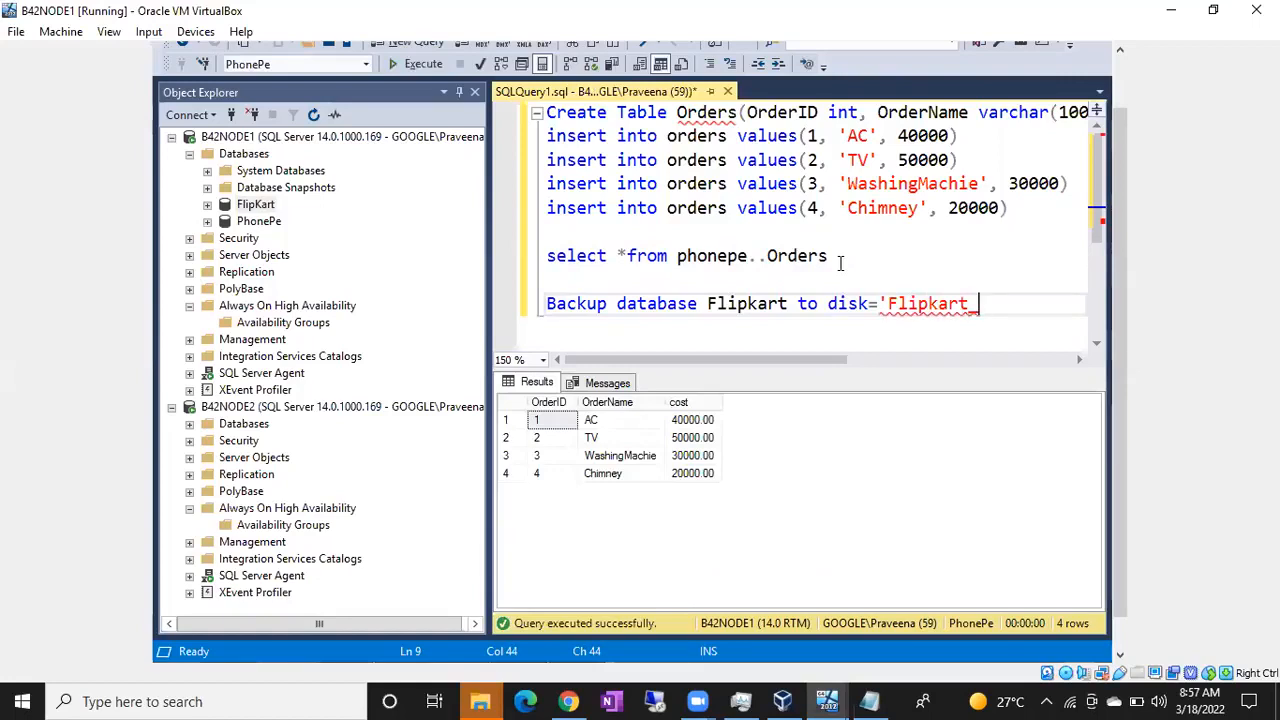
pyautogui.write('full')
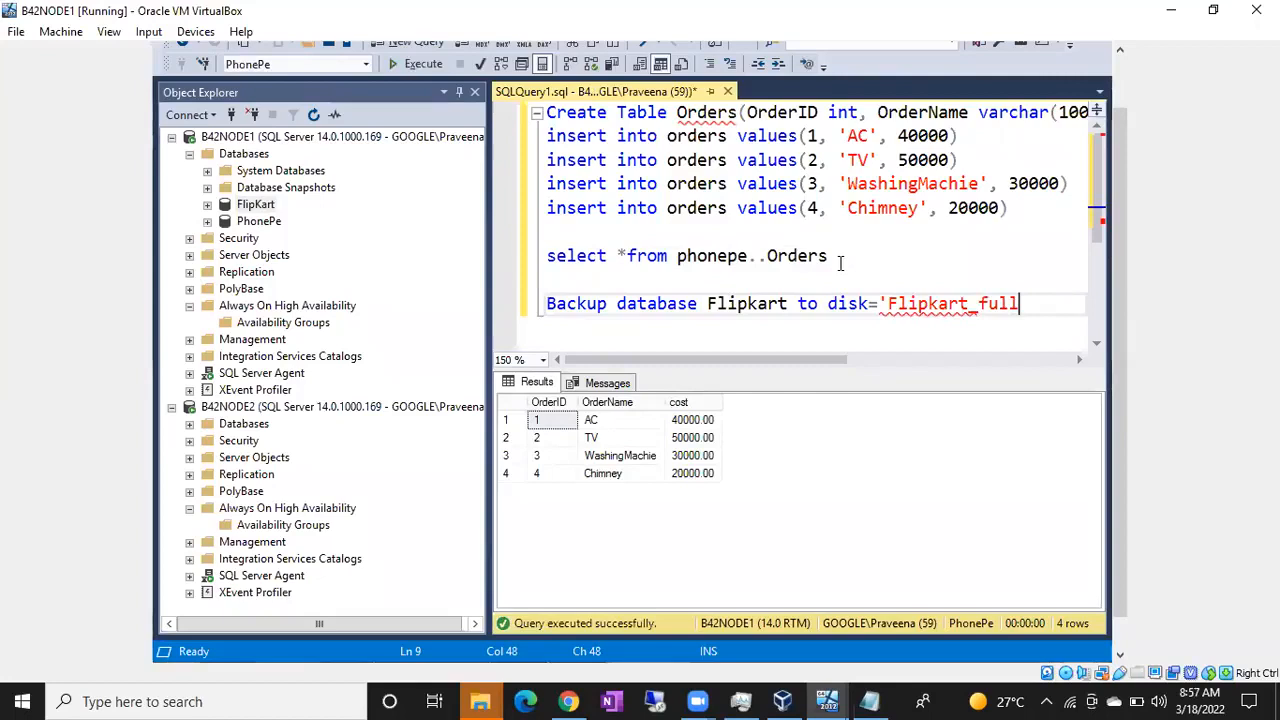
pyautogui.write('_1803')
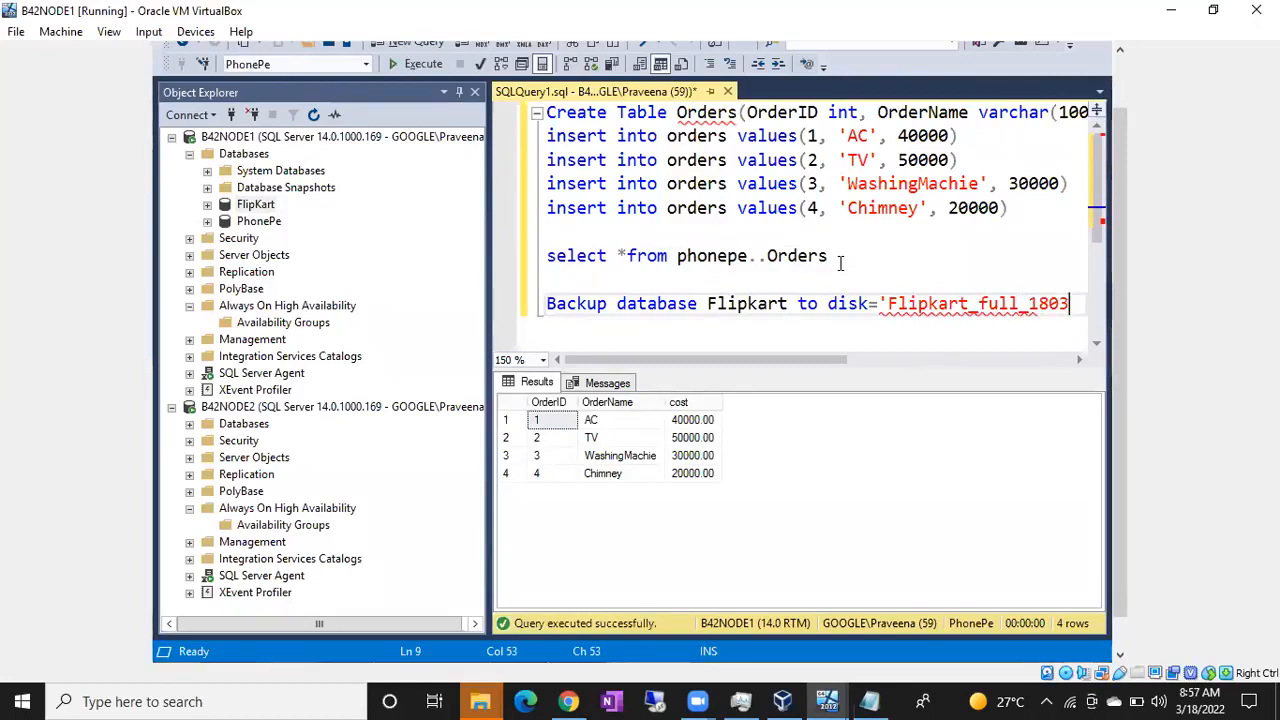
pyautogui.write('2022.ba')
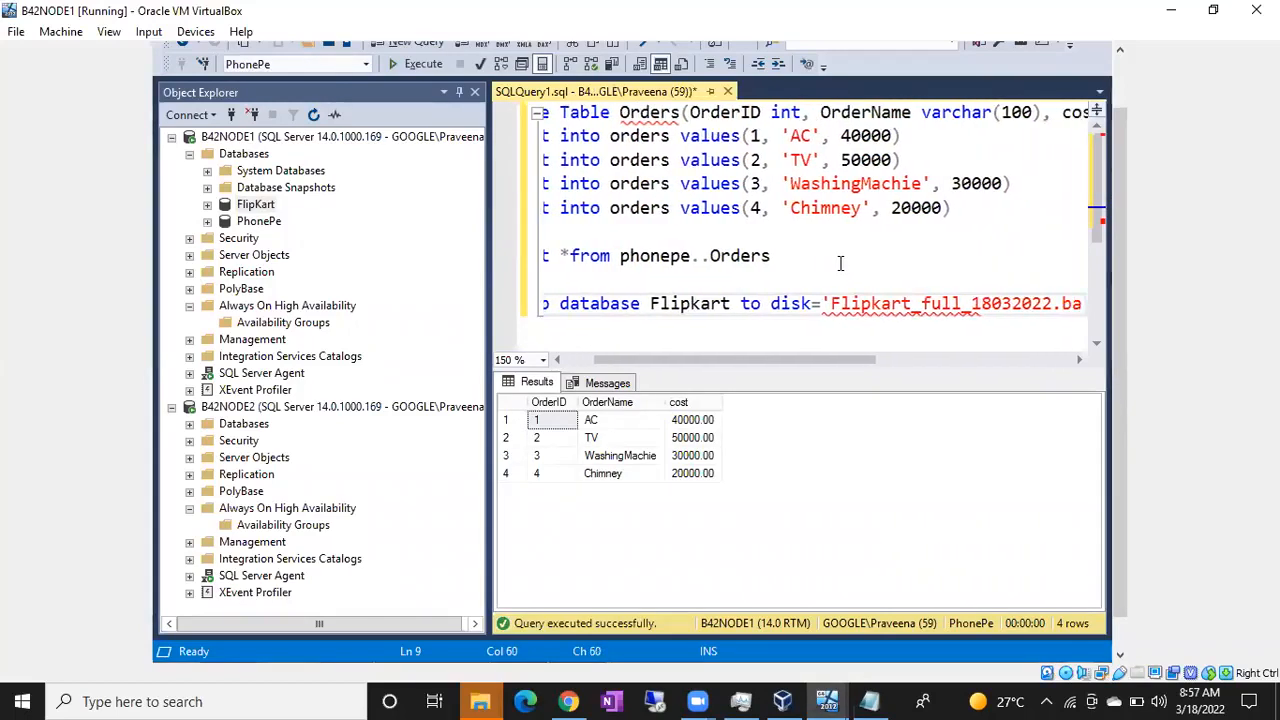
pyautogui.write("k'")
pyautogui.press('Return')
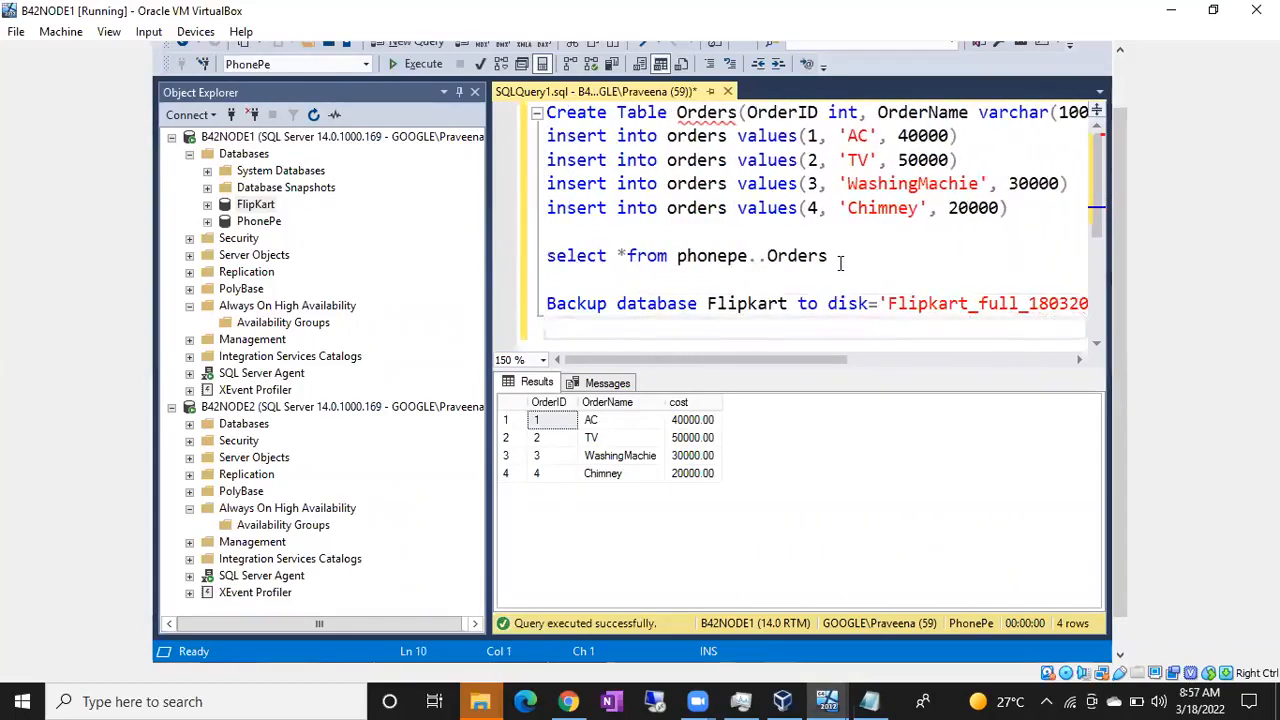
# Step: Duplicate the Flipkart backup statement three times below the original, setting the last two copies apart with blank lines
pyautogui.press('Up')
pyautogui.hotkey('shift', 'Down')
pyautogui.hotkey('ctrl', 'c')
pyautogui.press('Down')
pyautogui.hotkey('ctrl', 'v')
pyautogui.press('Return')
pyautogui.press('Return')
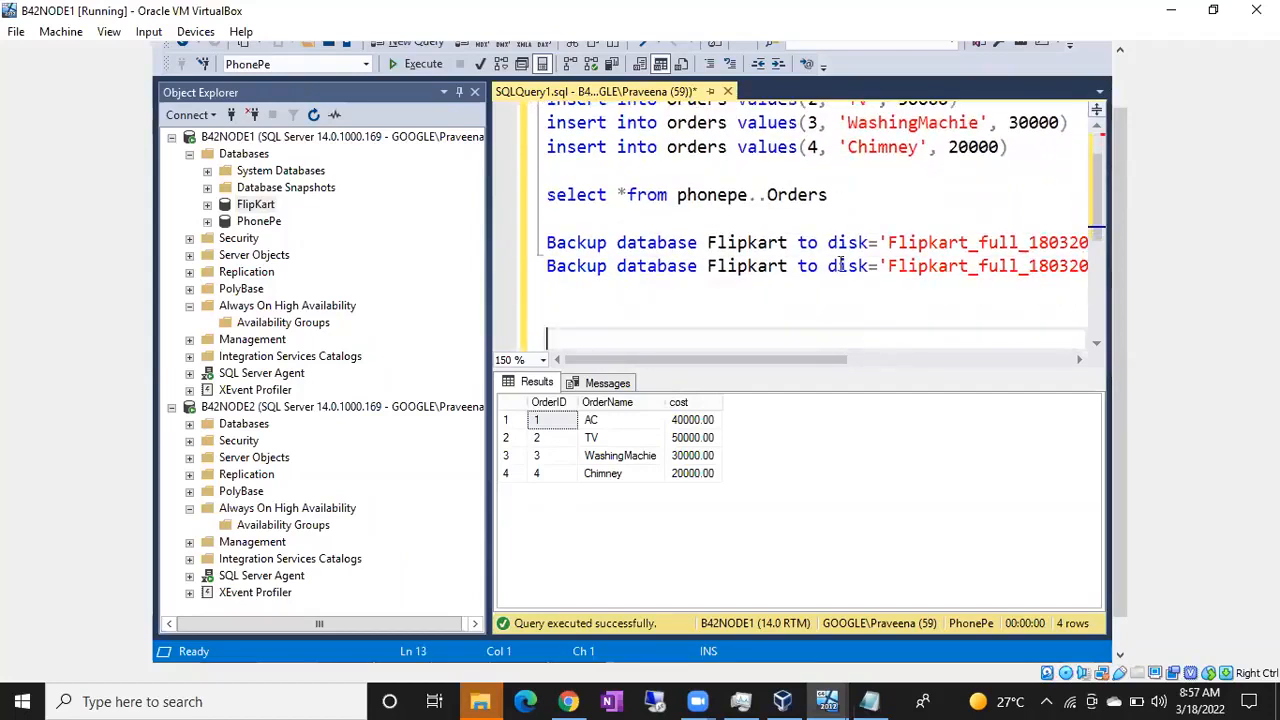
pyautogui.hotkey('ctrl', 'v')
pyautogui.press('Return')
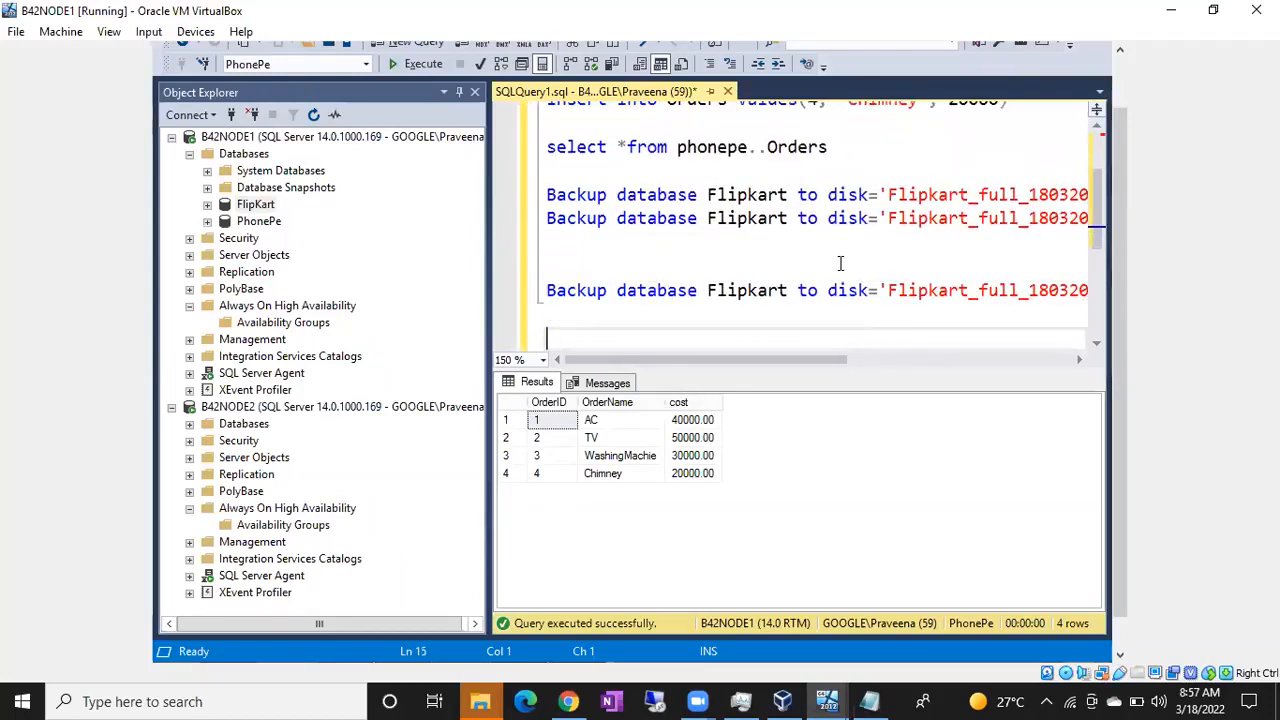
pyautogui.hotkey('ctrl', 'v')
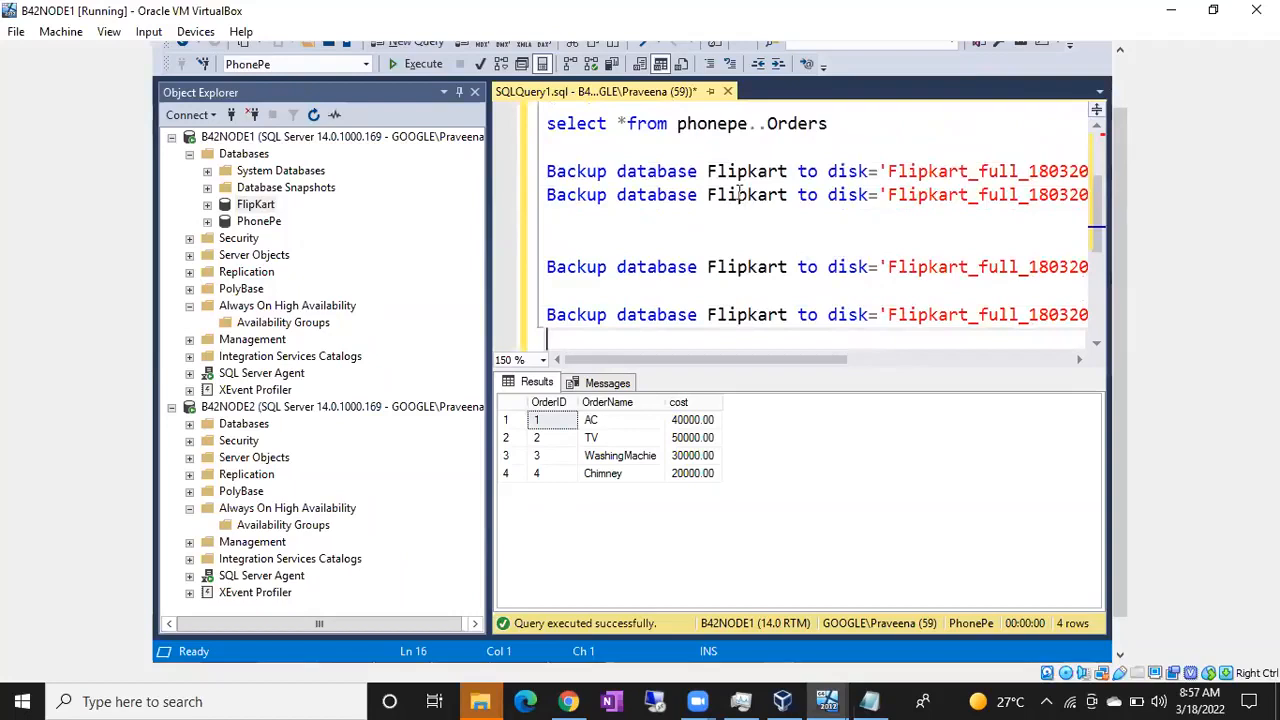
# Step: Turn the second backup statement into a Backup Log of Flipkart to the file 'Flipkart_logbackup_18032022.trn'
pyautogui.doubleClick(668, 195)
pyautogui.write('Log')
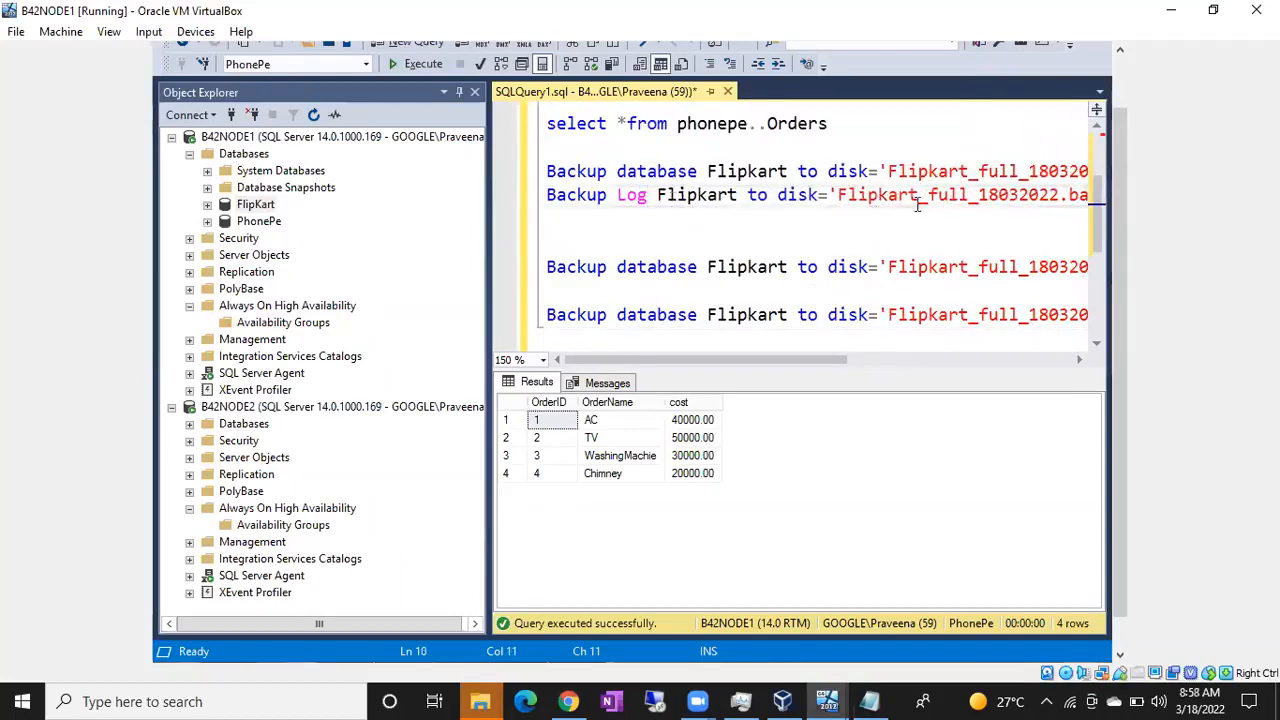
pyautogui.moveTo(938, 196); pyautogui.dragTo(965, 196)
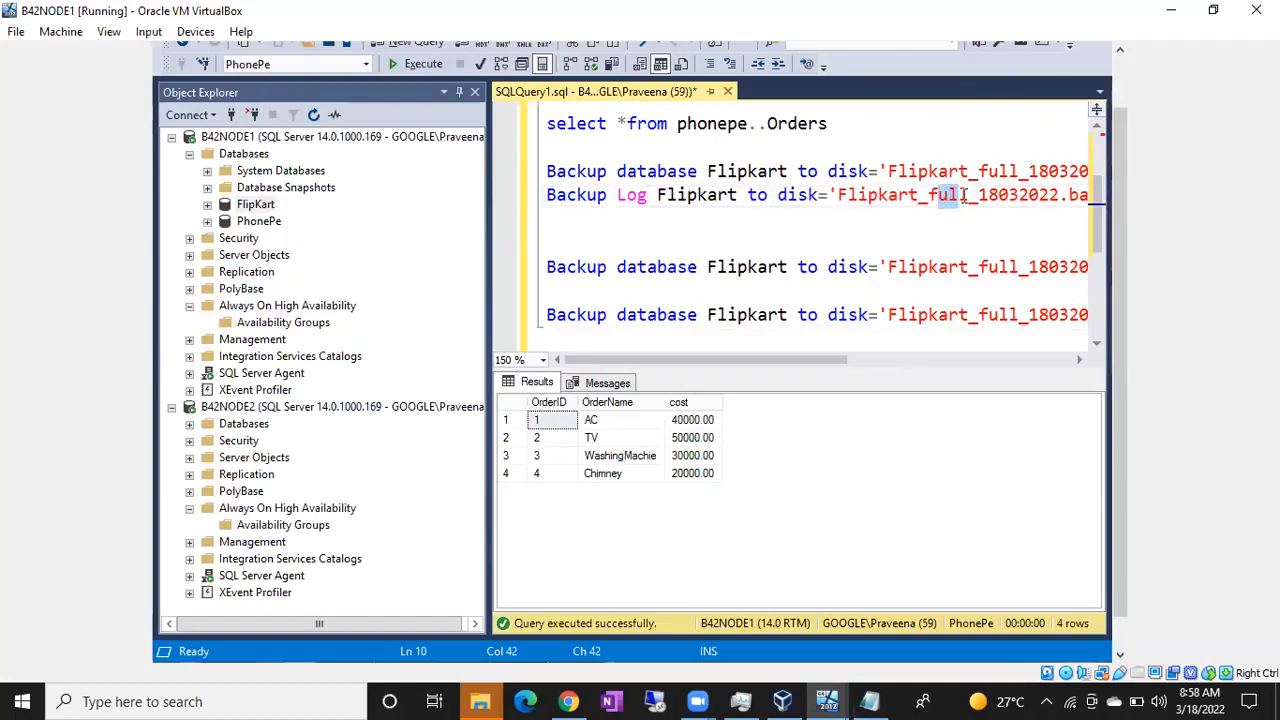
pyautogui.press('BackSpace')
pyautogui.press('BackSpace')
pyautogui.press('Delete')
pyautogui.write('logbackup')
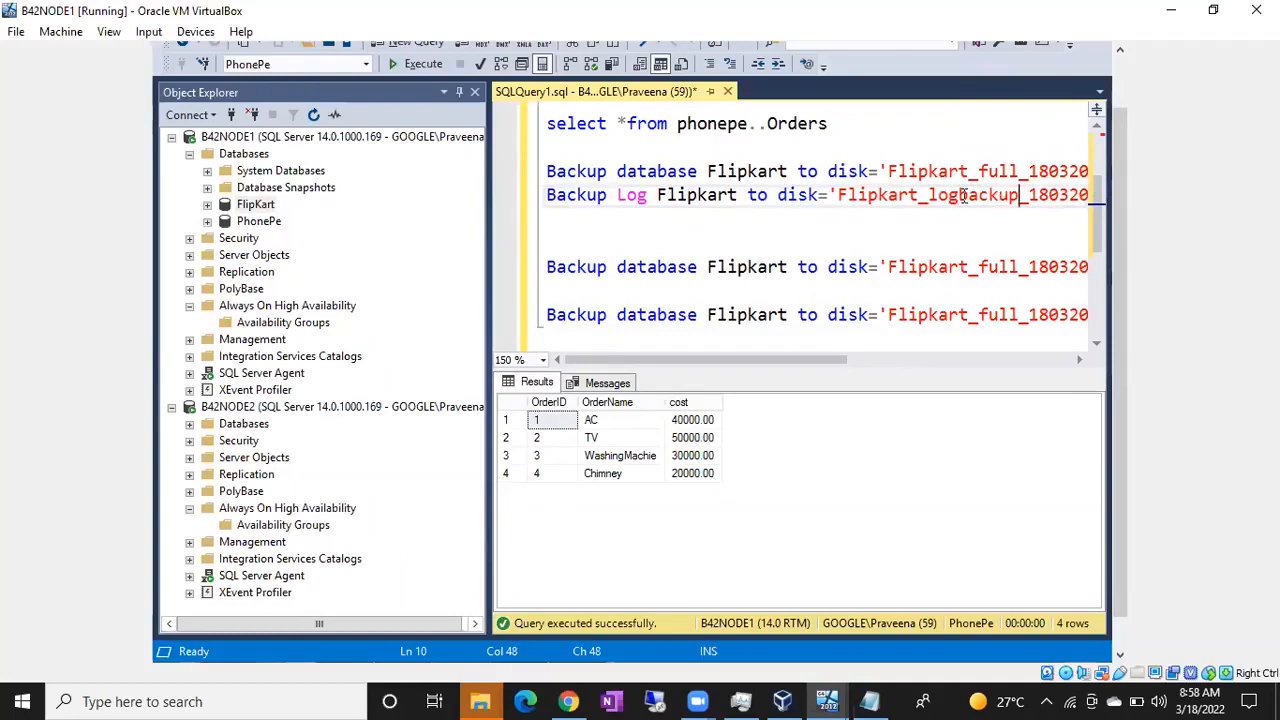
pyautogui.moveTo(700, 359); pyautogui.dragTo(773, 359)
pyautogui.moveTo(992, 197); pyautogui.dragTo(1027, 197)
pyautogui.write('trn')
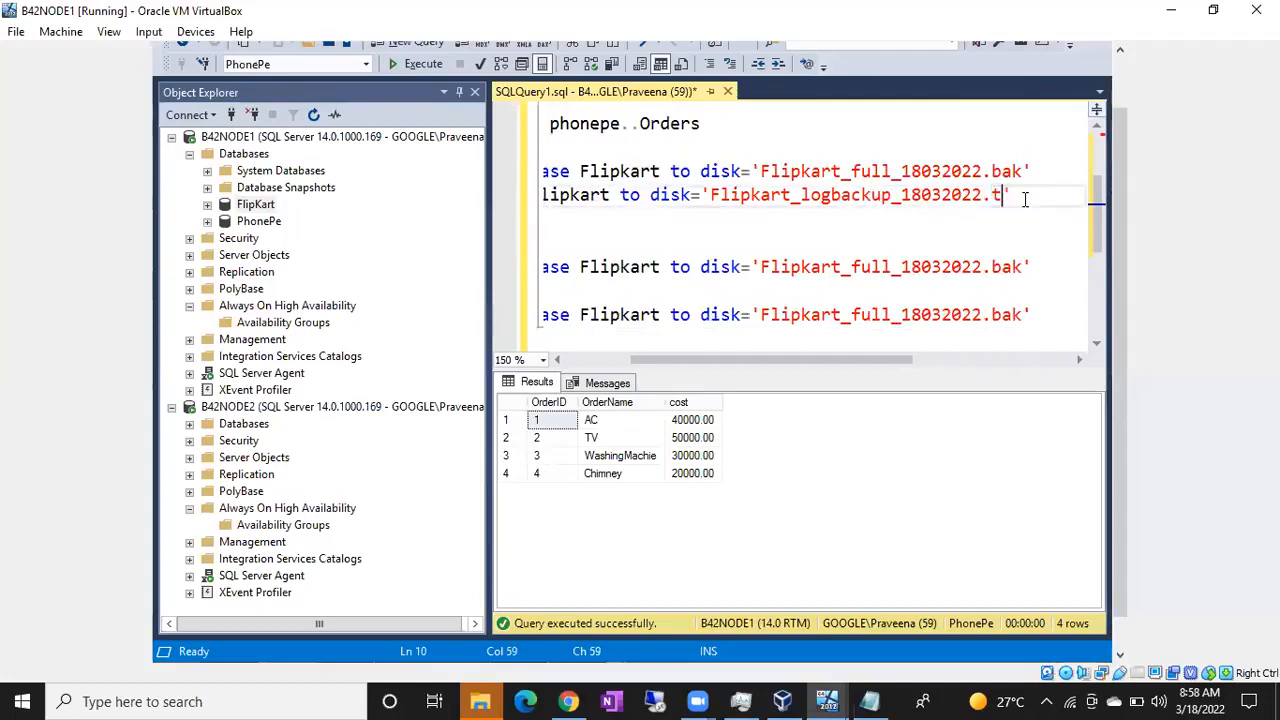
# Step: Replace the database name in the last two backup statements with PhonePe
pyautogui.moveTo(814, 361); pyautogui.dragTo(704, 348)
pyautogui.doubleClick(733, 268)
pyautogui.write('Phone Pe')
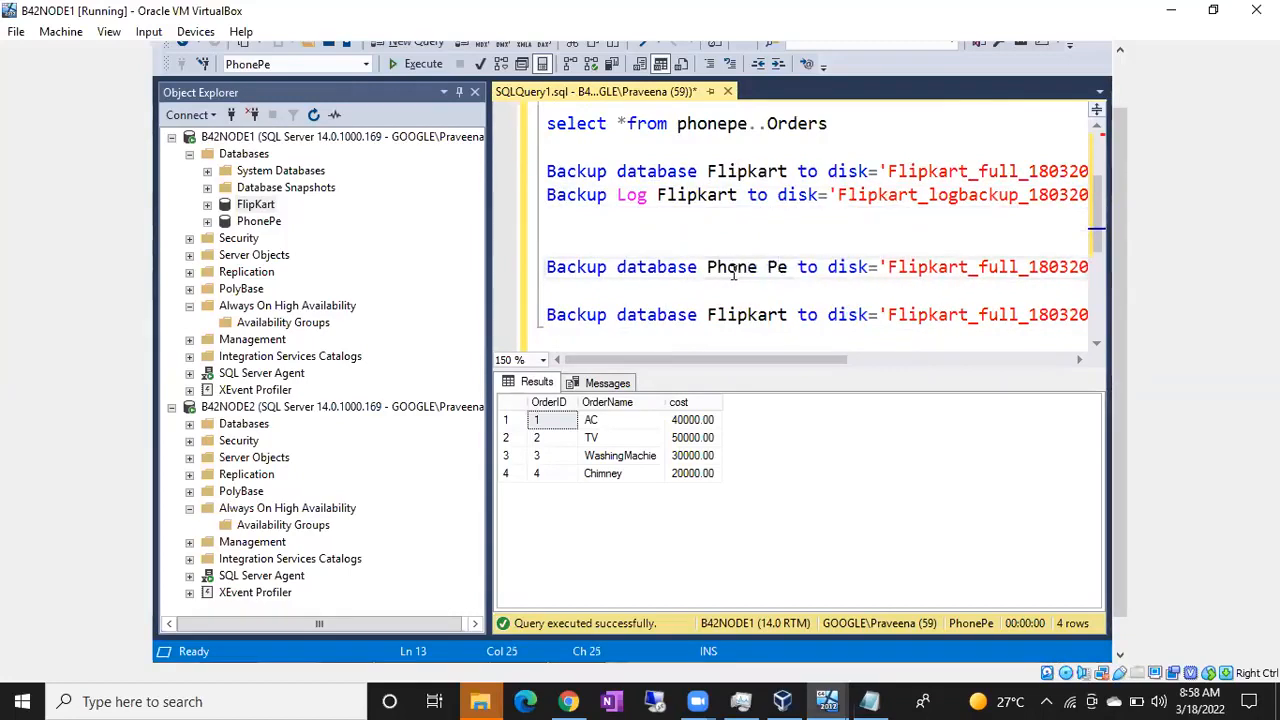
pyautogui.doubleClick(731, 312)
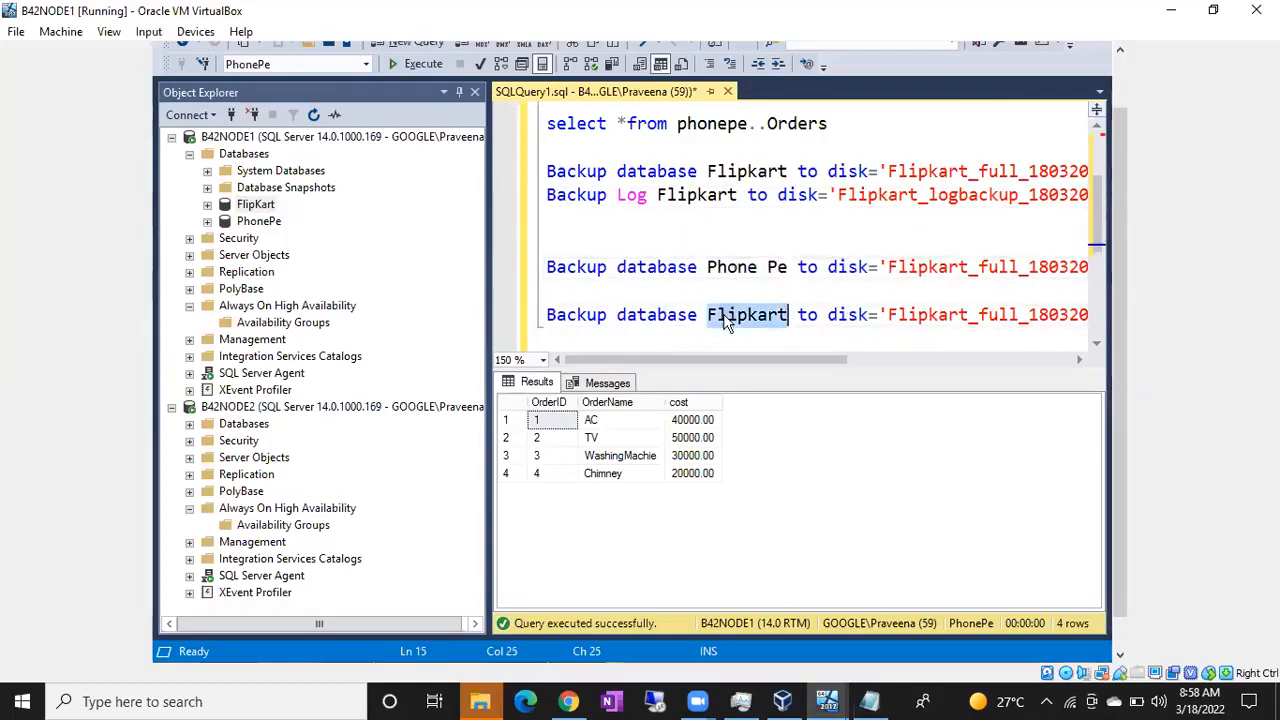
pyautogui.click(768, 268)
pyautogui.press('BackSpace')
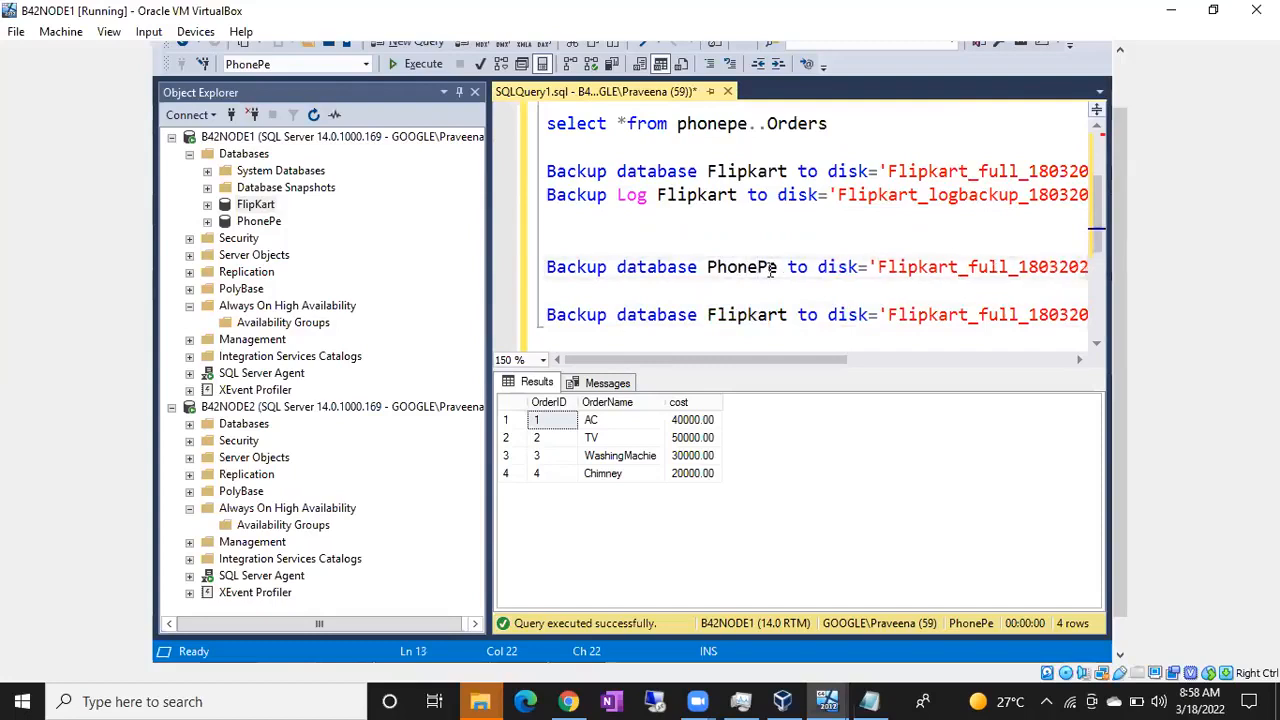
pyautogui.doubleClick(729, 316)
pyautogui.write('Phon')
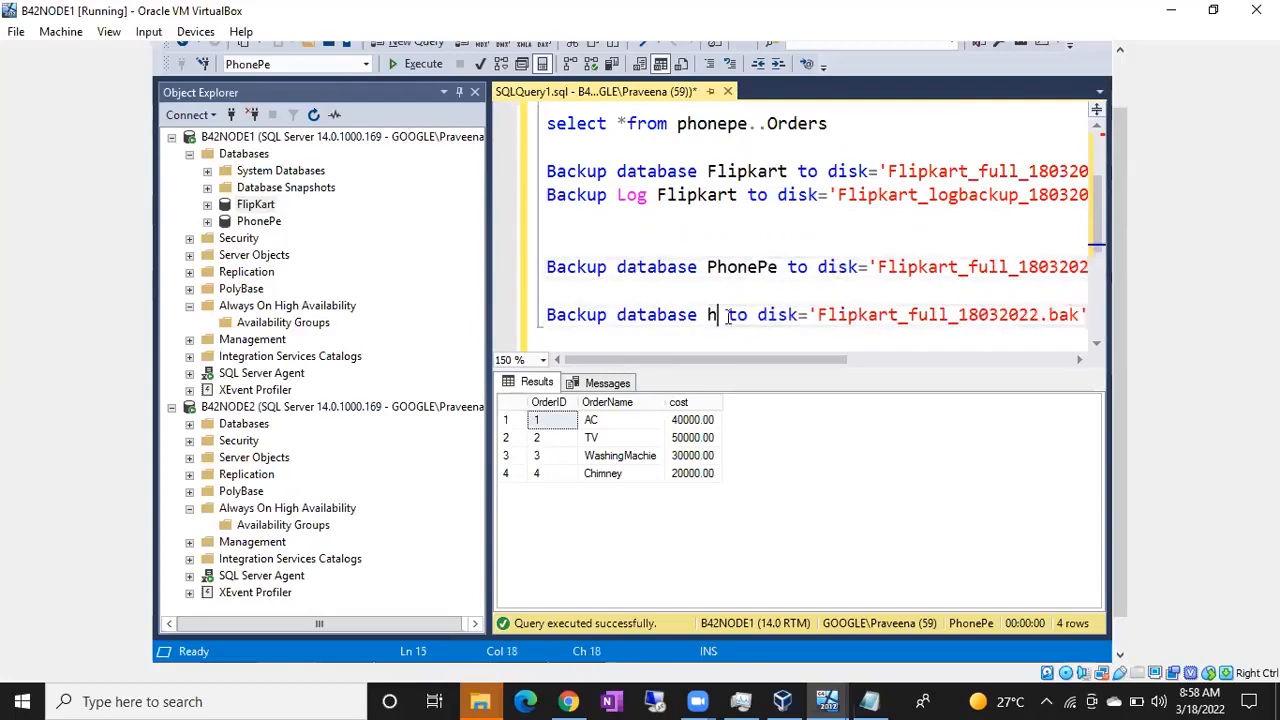
pyautogui.write('ePe')
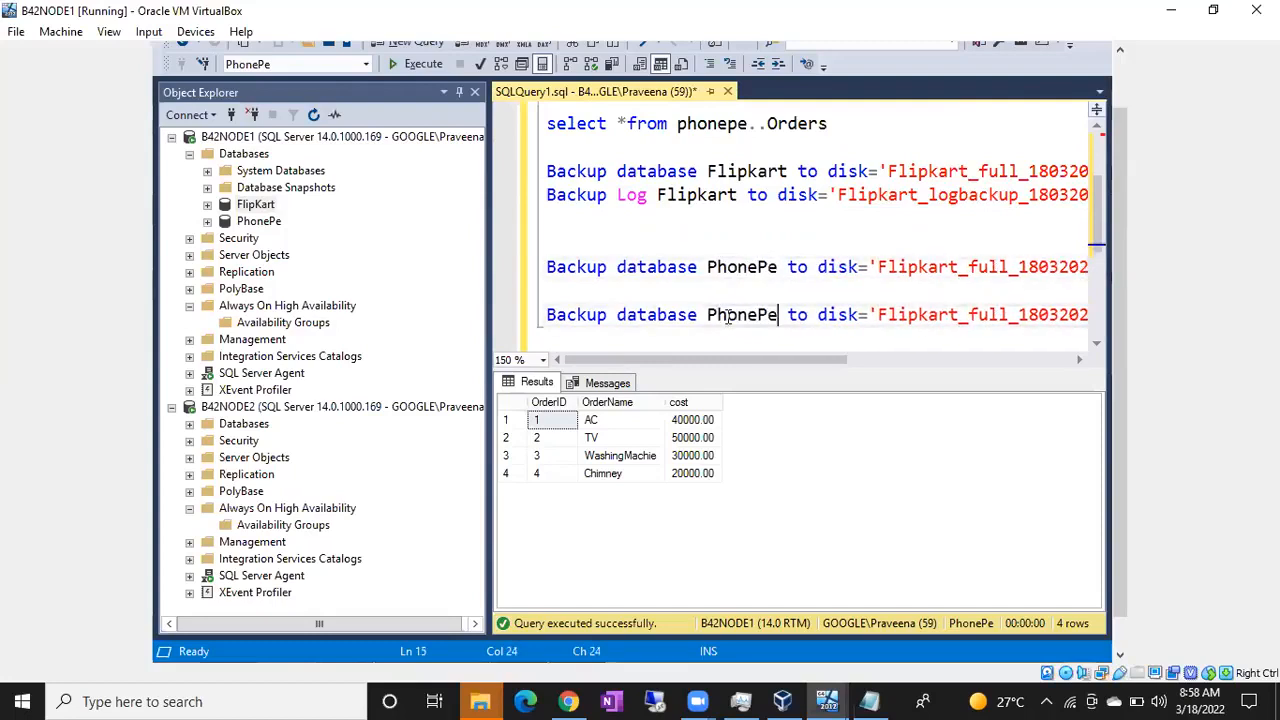
# Step: Replace Flipkart with PhonePe in the disk file names of the last two backup statements, making them 'PhonePe_full_18032022.bak'
pyautogui.moveTo(783, 362); pyautogui.dragTo(845, 368)
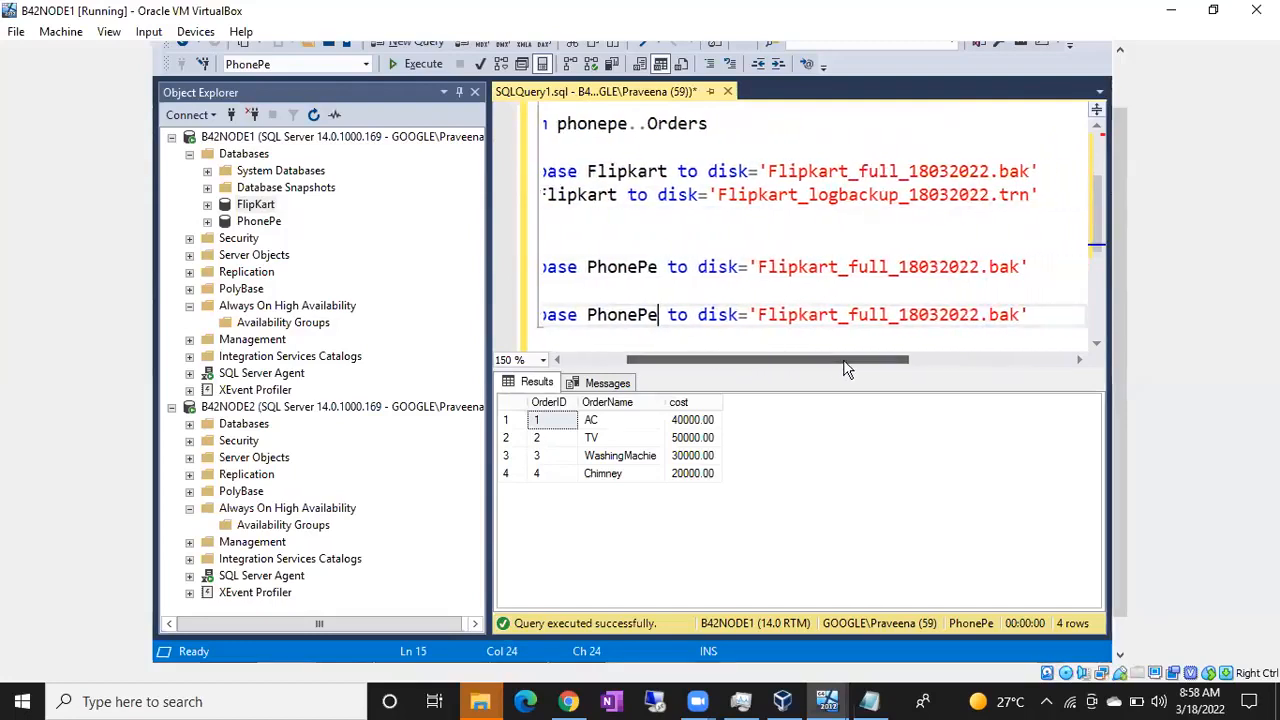
pyautogui.doubleClick(616, 270)
pyautogui.hotkey('ctrl', 'c')
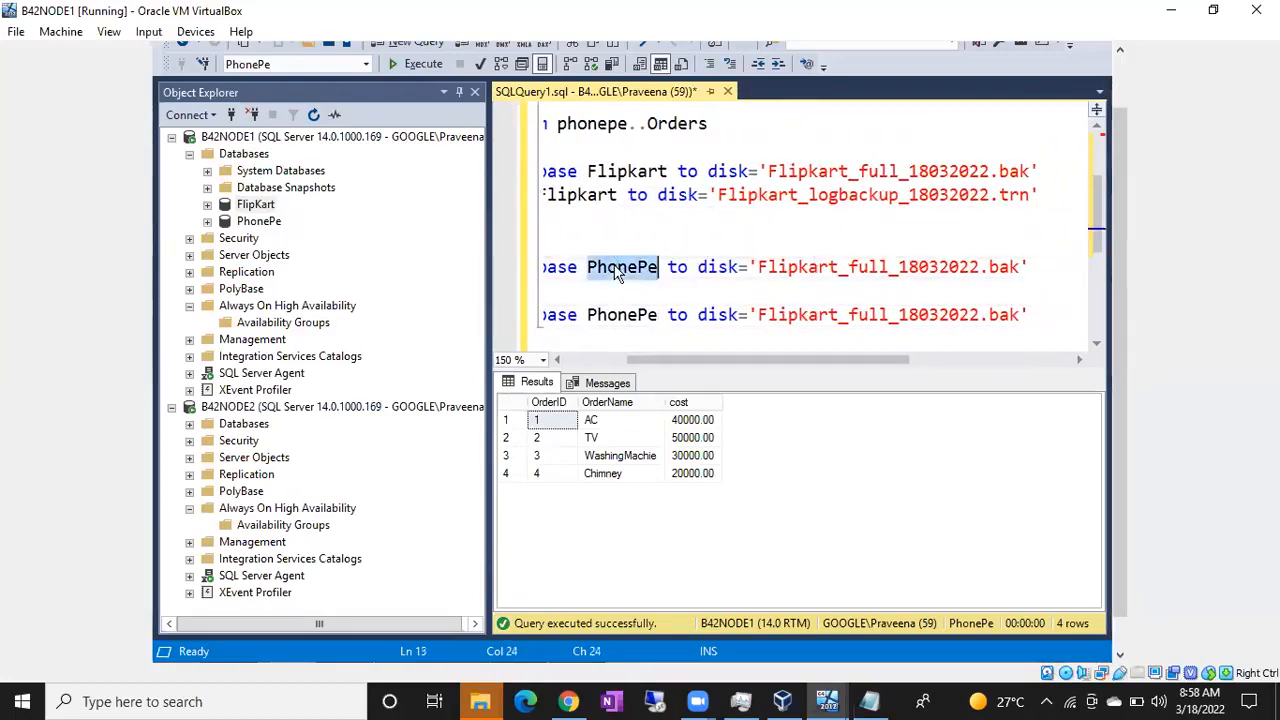
pyautogui.doubleClick(791, 267)
pyautogui.click(824, 268)
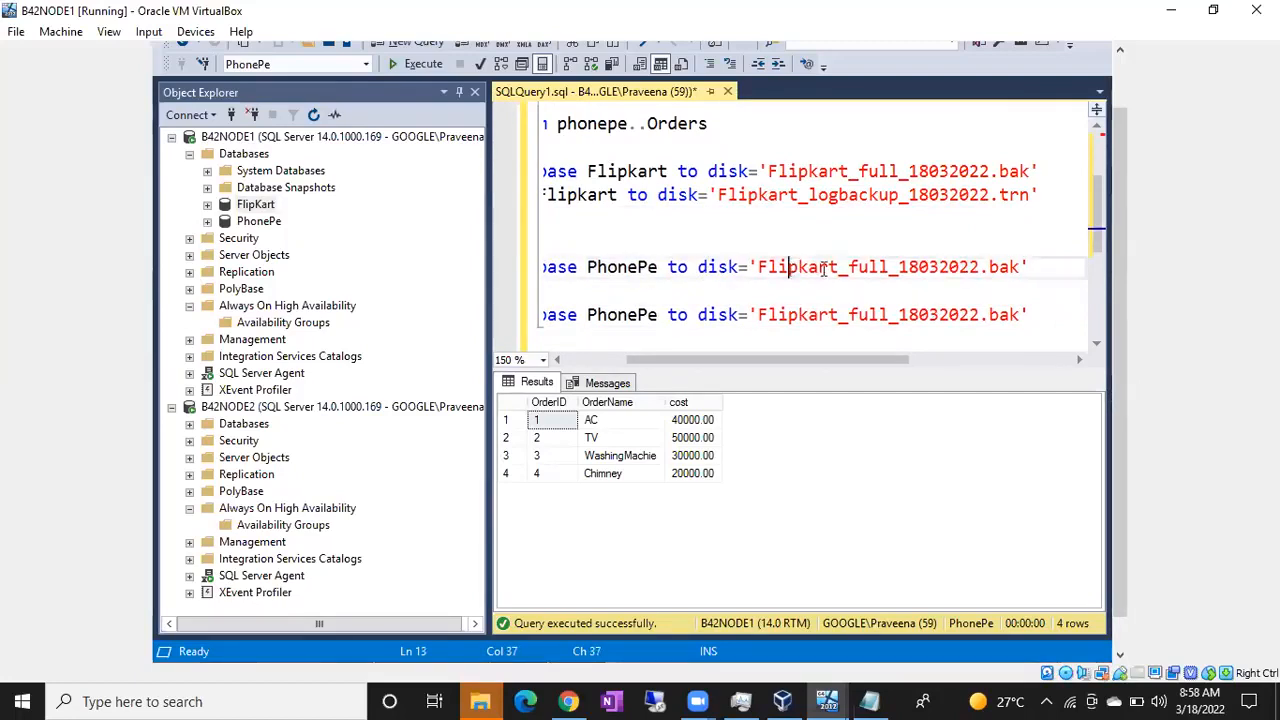
pyautogui.moveTo(838, 268); pyautogui.dragTo(758, 268)
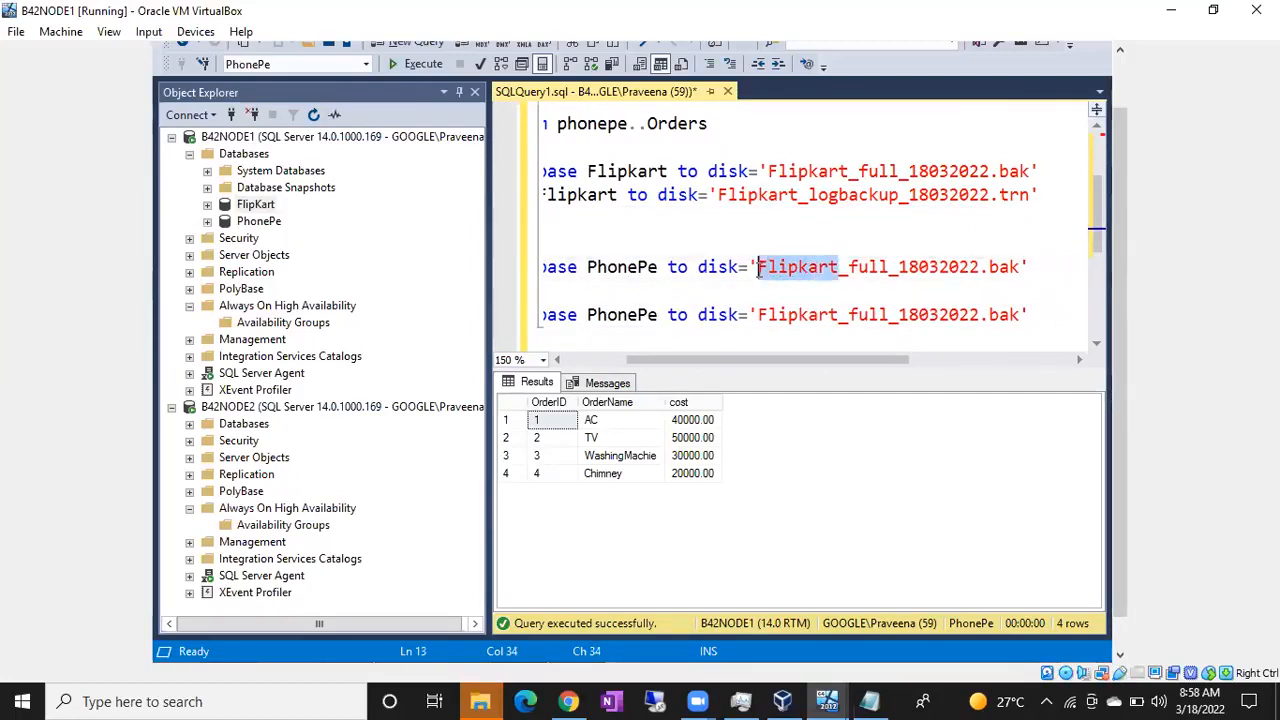
pyautogui.hotkey('ctrl', 'v')
pyautogui.click(840, 315)
pyautogui.moveTo(840, 315); pyautogui.dragTo(759, 318)
pyautogui.hotkey('ctrl', 'v')
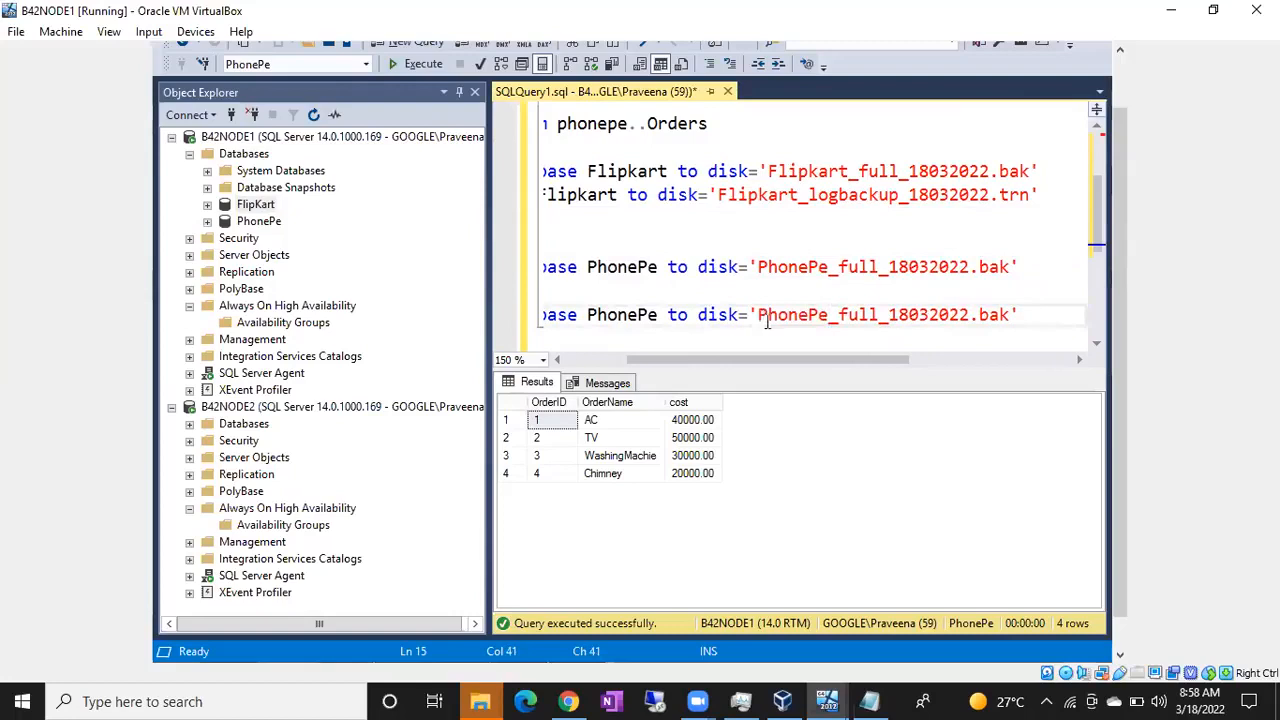